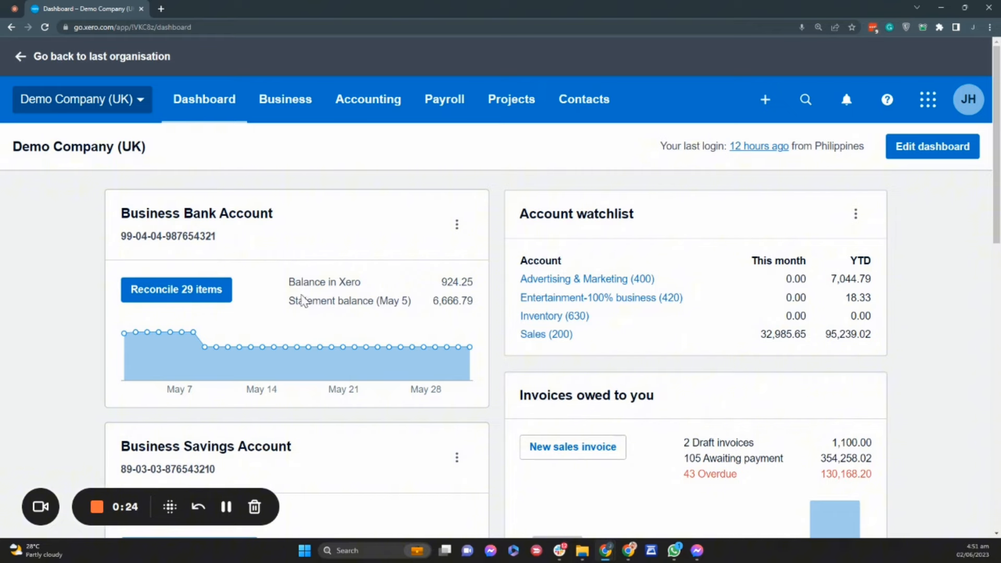
# Step: Examine the Business Bank Account's statement balance and balance in Xero on the dashboard
pyautogui.scroll(-2, 260, 251)
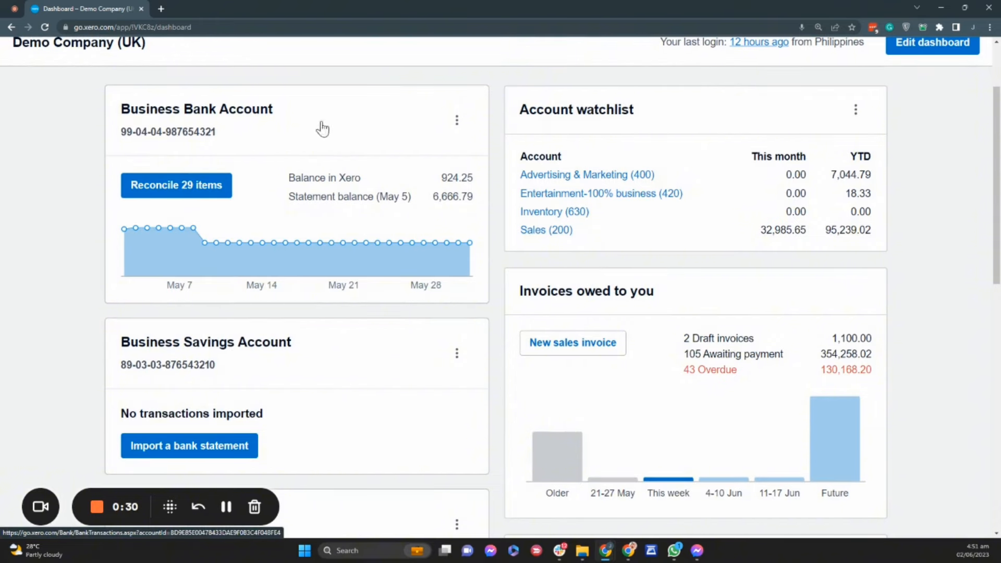
pyautogui.moveTo(998, 246); pyautogui.dragTo(999, 149)
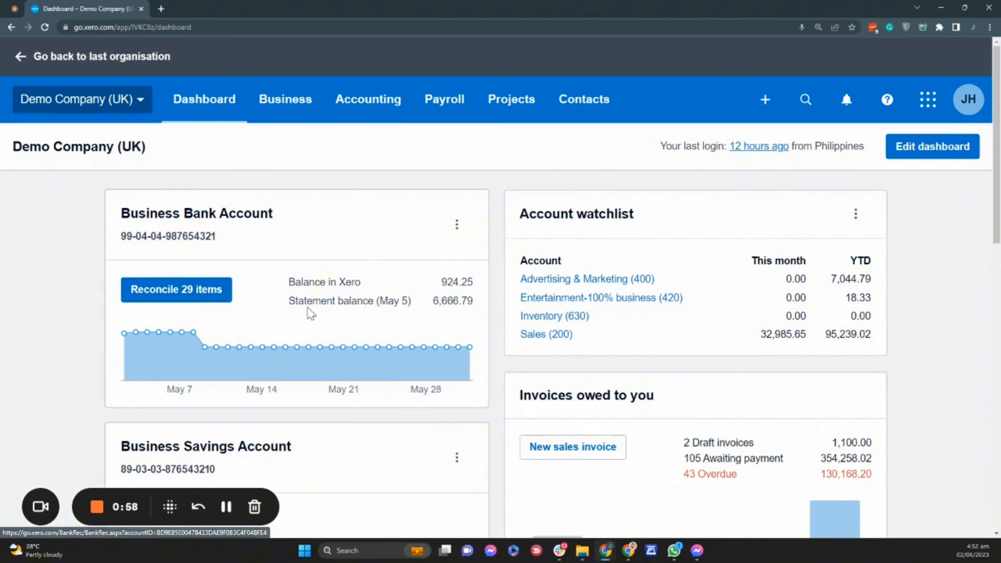
pyautogui.moveTo(291, 282); pyautogui.dragTo(420, 312)
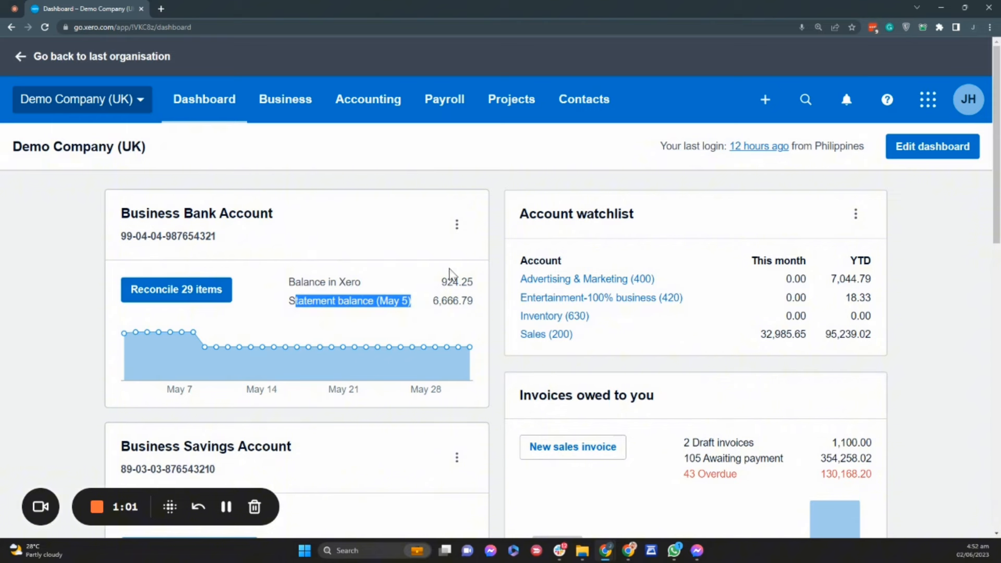
pyautogui.moveTo(310, 332)
pyautogui.moveTo(287, 282); pyautogui.dragTo(379, 293)
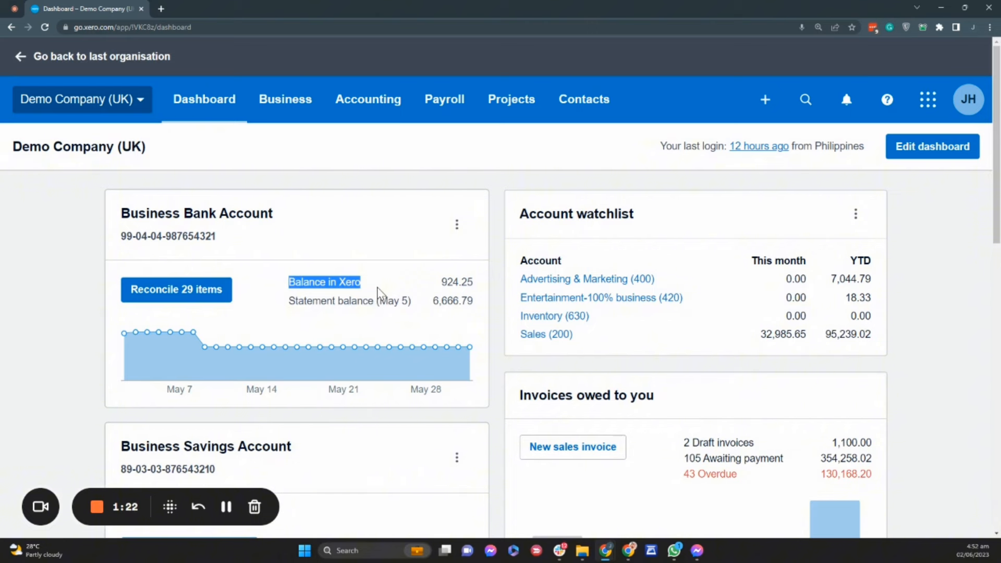
pyautogui.moveTo(440, 281); pyautogui.dragTo(473, 282)
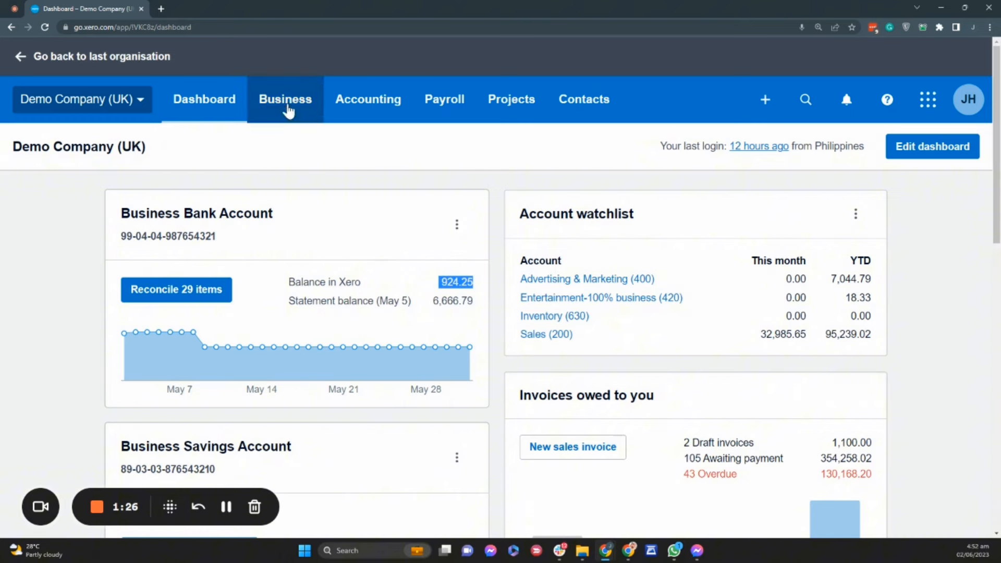
# Step: Open the Balance Sheet report in a new browser tab and switch to it
pyautogui.click(375, 110)
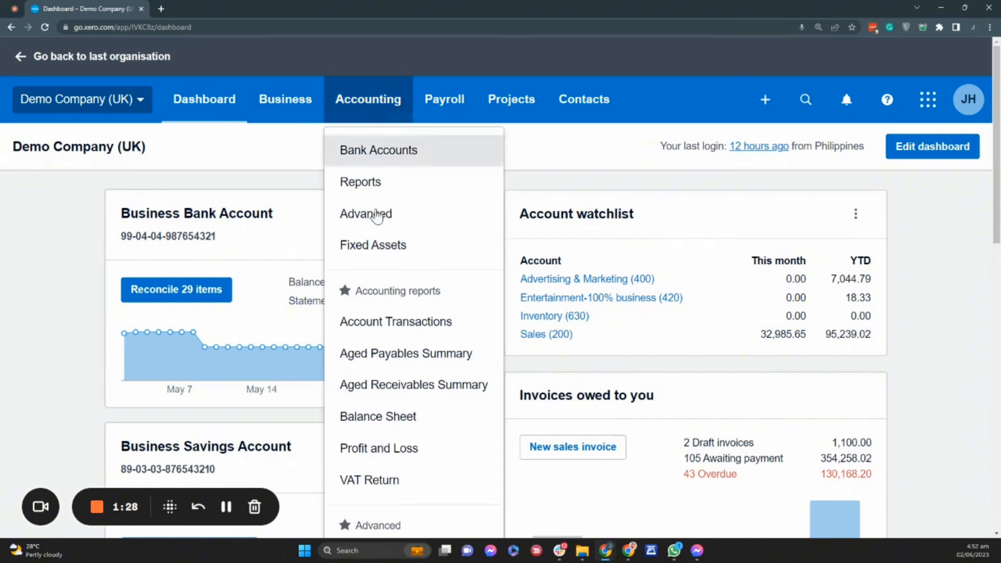
pyautogui.rightClick(415, 416)
pyautogui.click(438, 302)
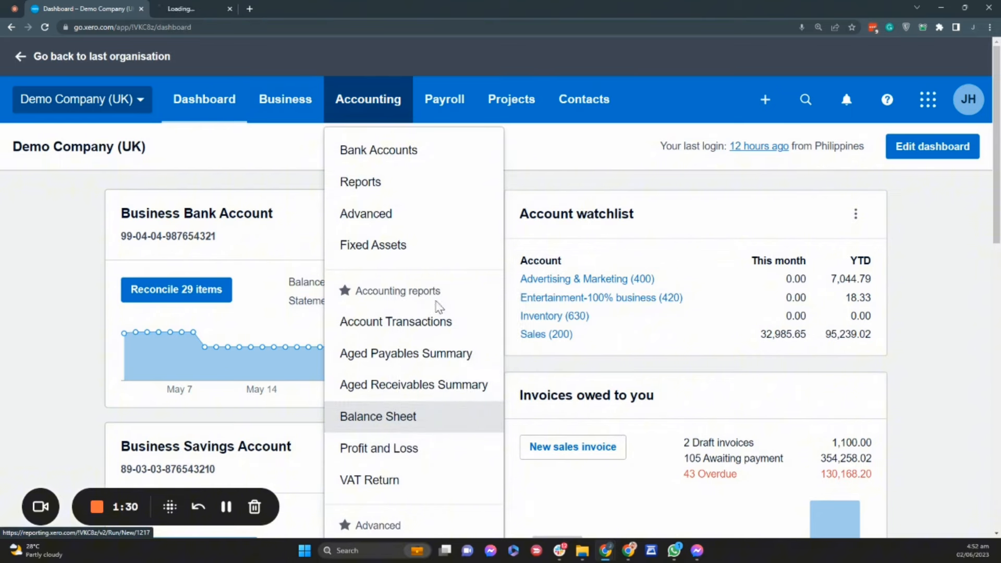
pyautogui.click(200, 9)
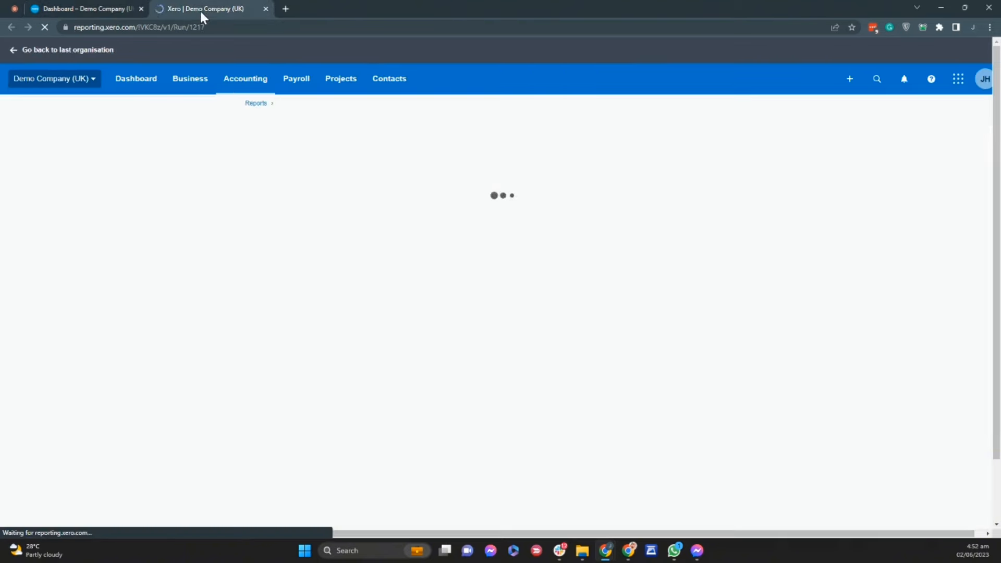
# Step: Set the Balance Sheet date to 2 Jun 2023 and update the report
pyautogui.scroll(-5, 786, 420)
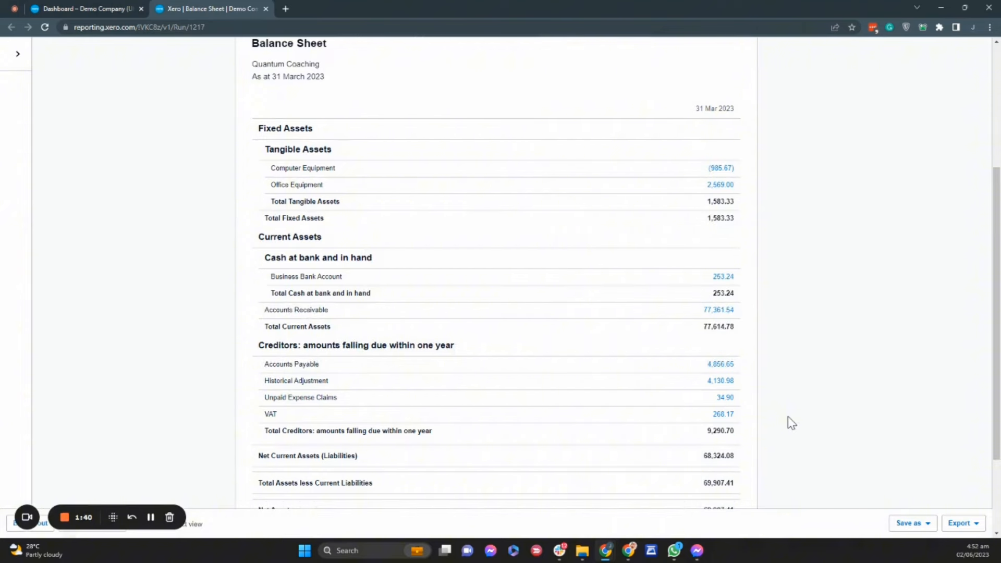
pyautogui.scroll(5, 684, 284)
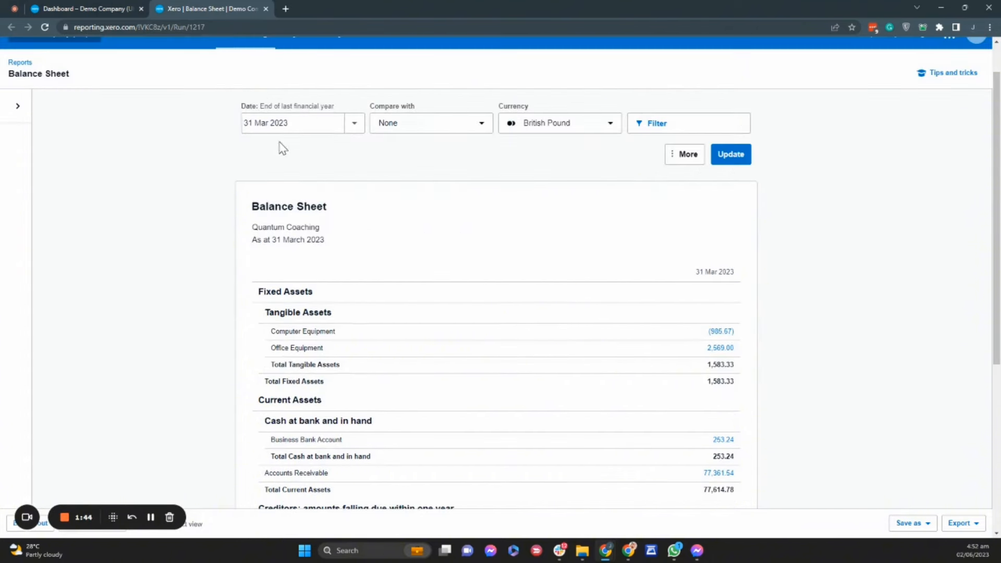
pyautogui.click(291, 122)
pyautogui.click(300, 151)
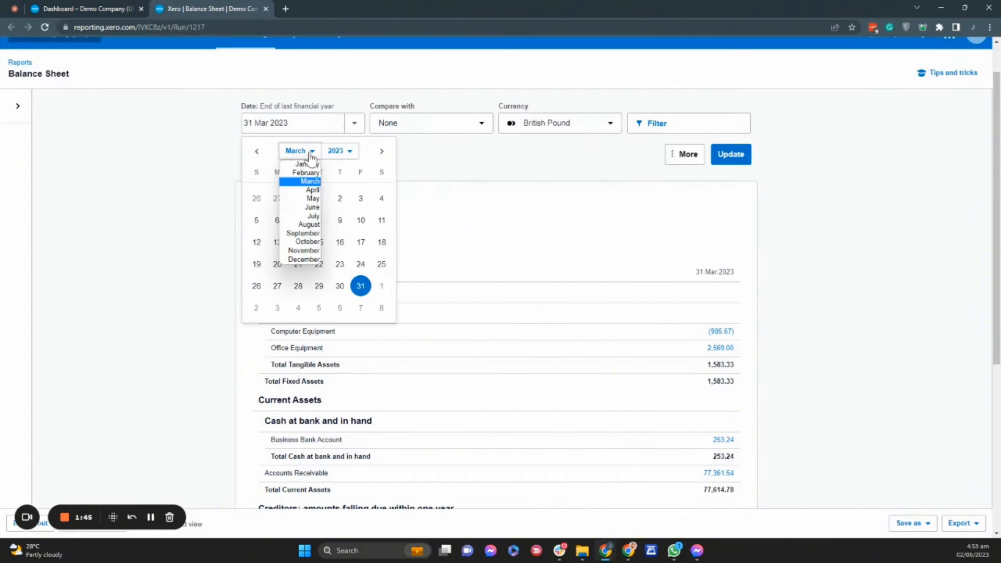
pyautogui.click(313, 199)
pyautogui.click(319, 286)
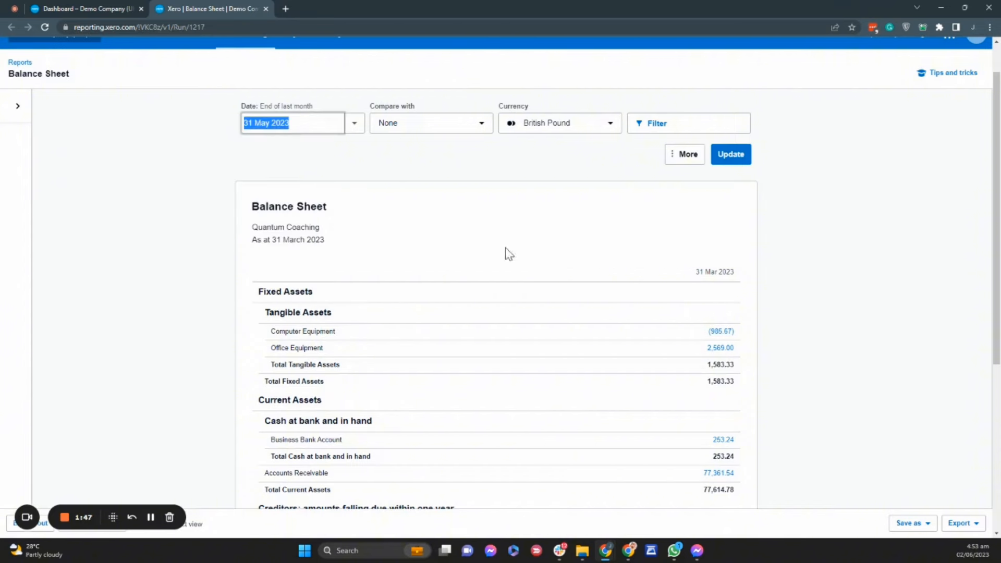
pyautogui.click(302, 125)
pyautogui.click(362, 287)
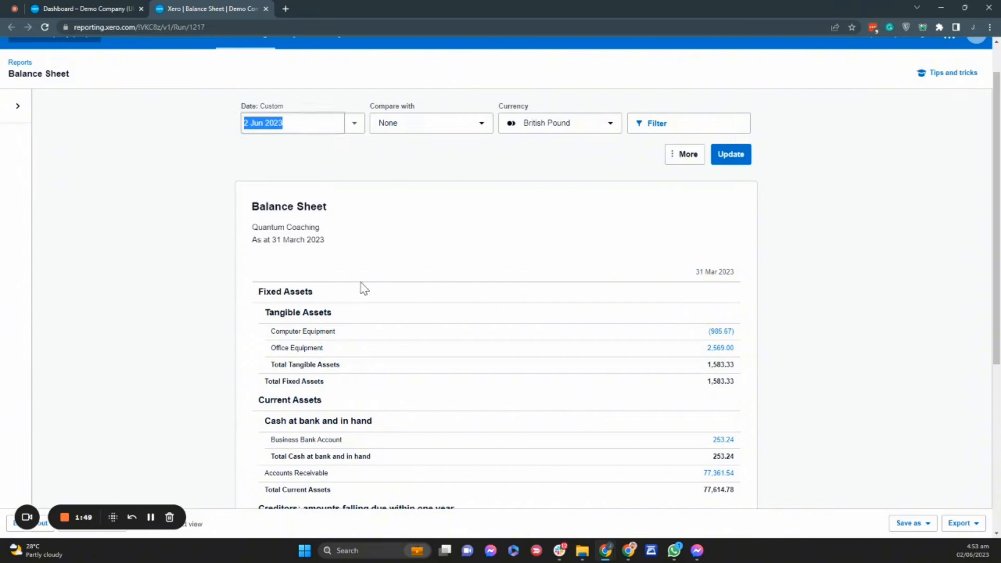
pyautogui.click(725, 160)
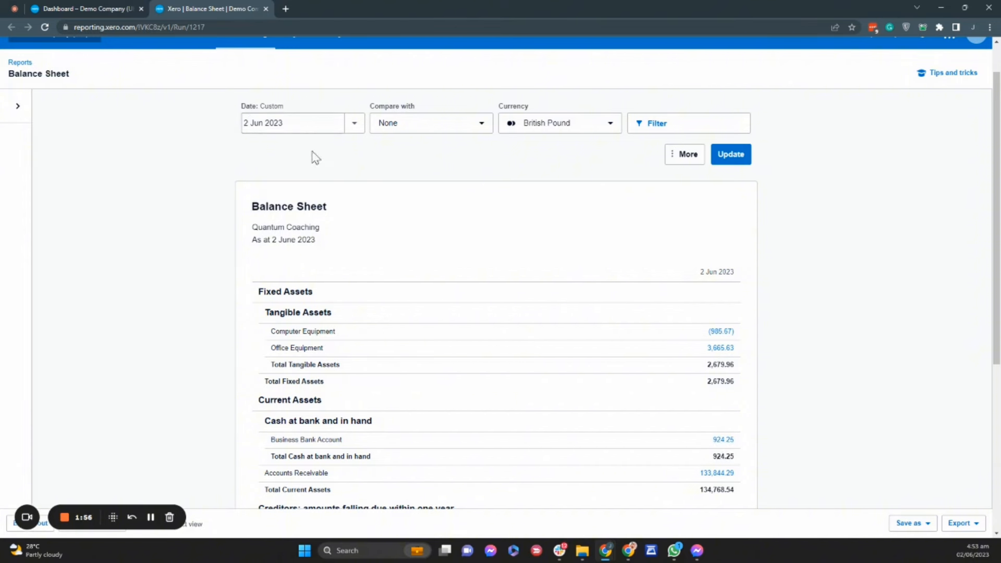
# Step: Return to the dashboard and check the Business Bank Account's balance in Xero against the Balance Sheet figure
pyautogui.click(99, 8)
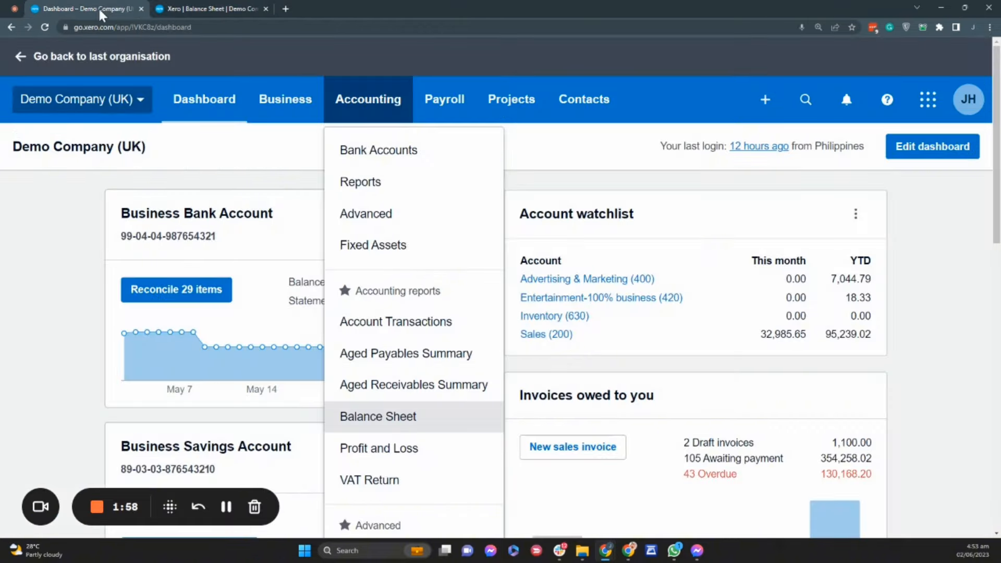
pyautogui.click(285, 153)
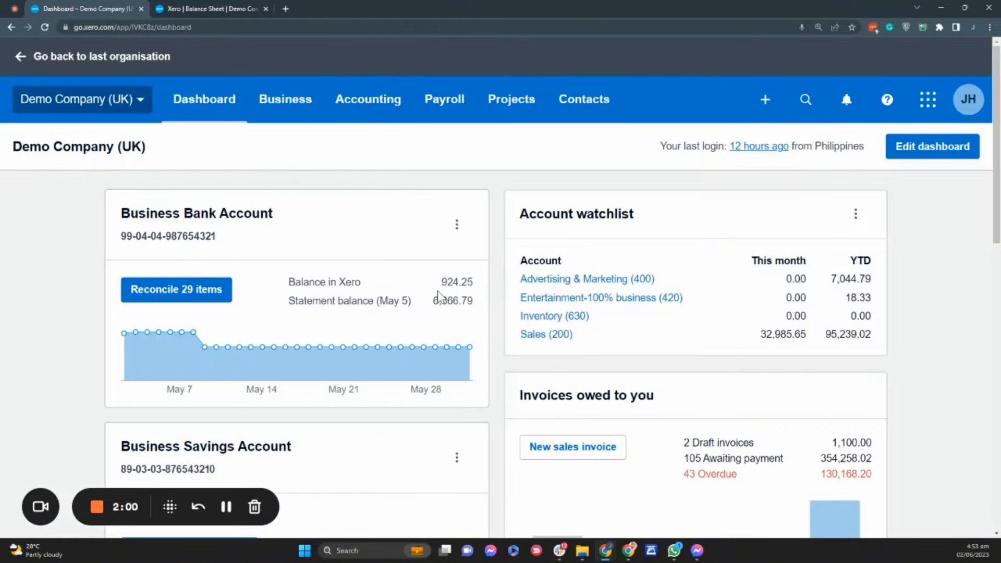
pyautogui.doubleClick(442, 282)
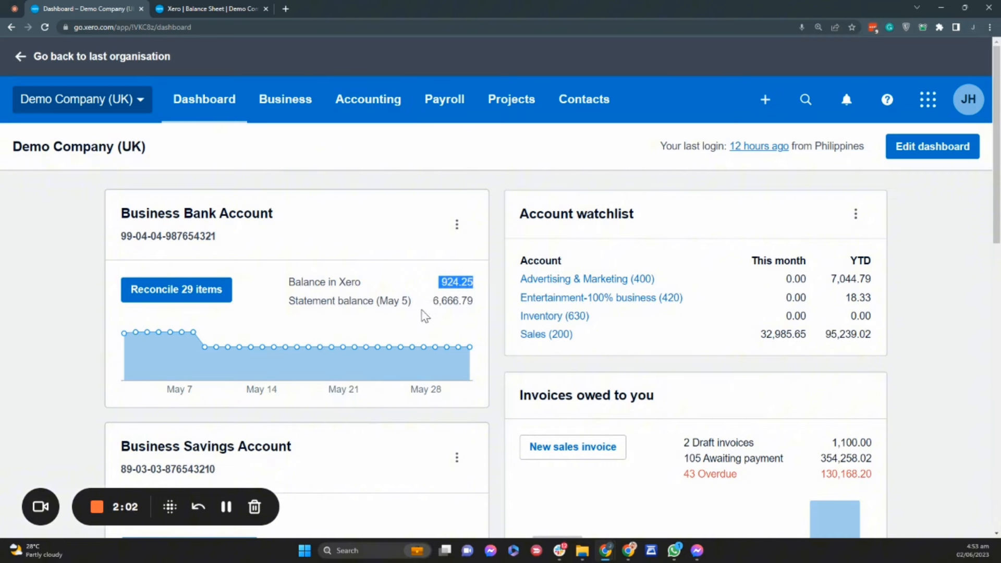
# Step: Open the Business Bank Account in a new tab placed directly after the dashboard tab, and show its bank statements
pyautogui.rightClick(232, 220)
pyautogui.click(276, 228)
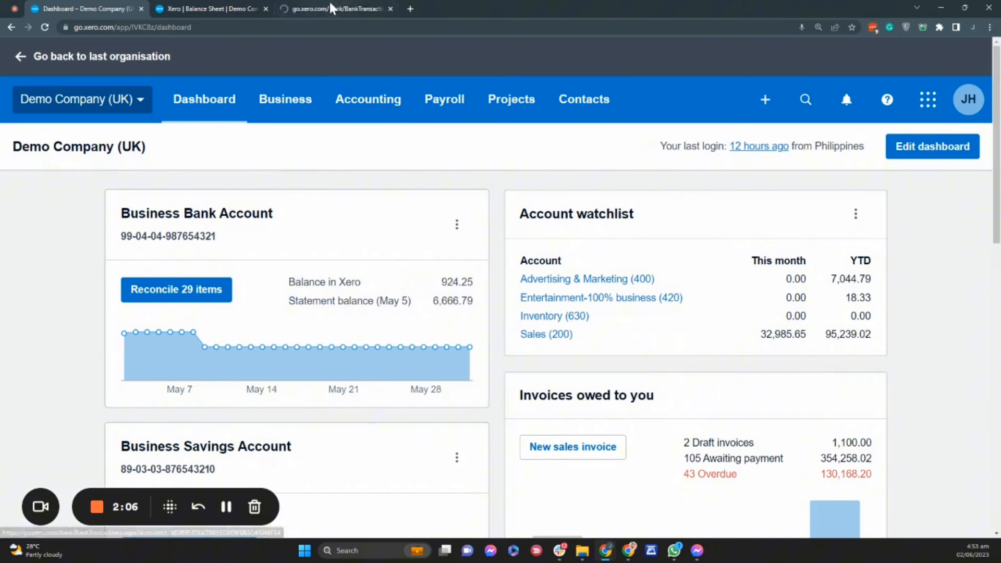
pyautogui.click(331, 2)
pyautogui.moveTo(330, 1); pyautogui.dragTo(245, 4)
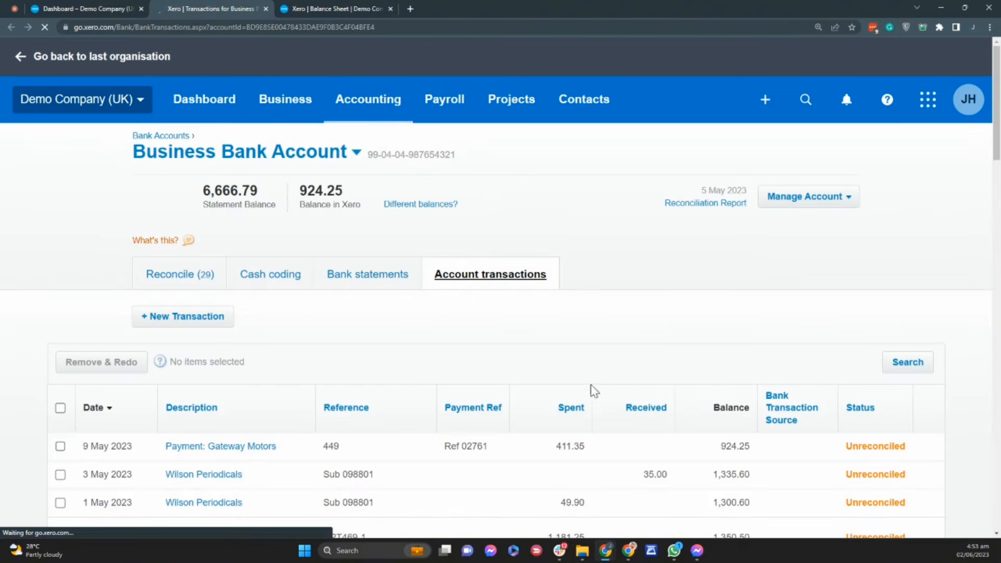
pyautogui.click(373, 275)
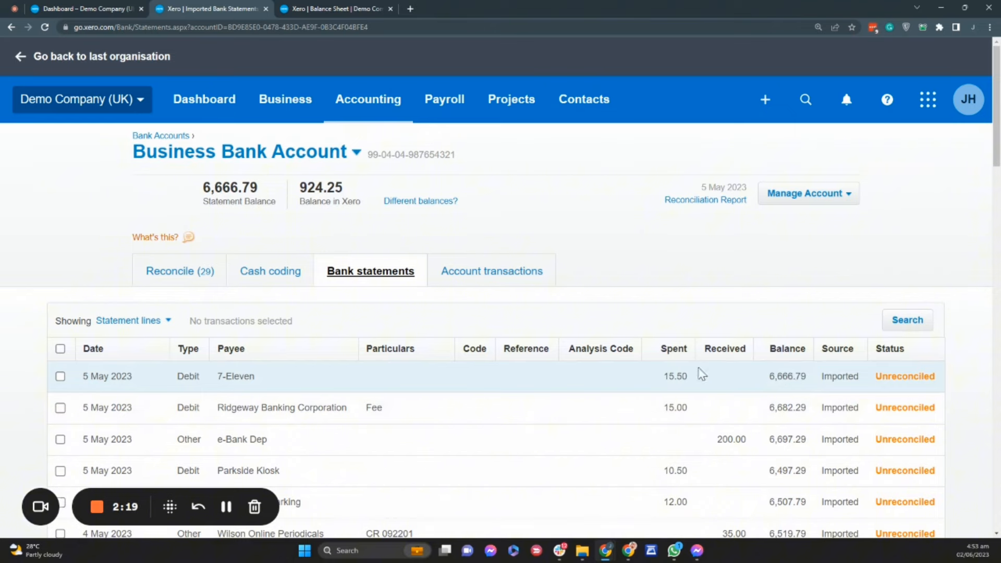
# Step: Compare the Business Bank Account's figures across the Balance Sheet, the imported bank statement lines and the dashboard
pyautogui.click(314, 9)
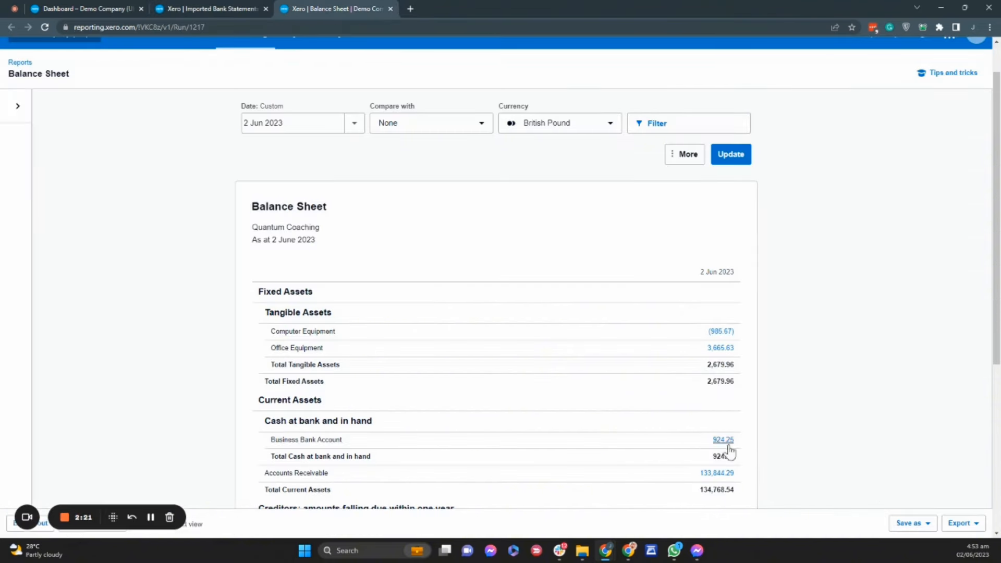
pyautogui.click(218, 9)
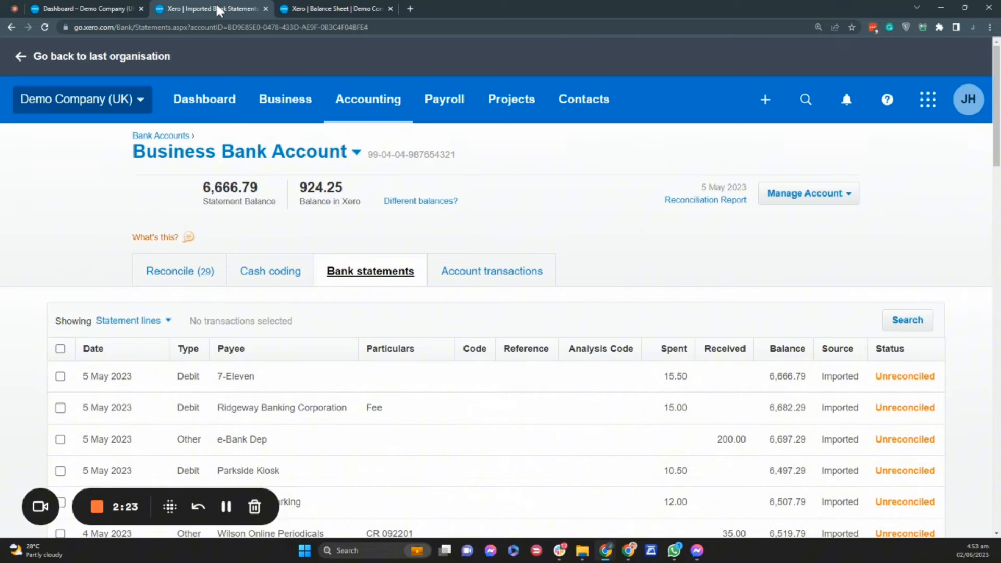
pyautogui.click(68, 12)
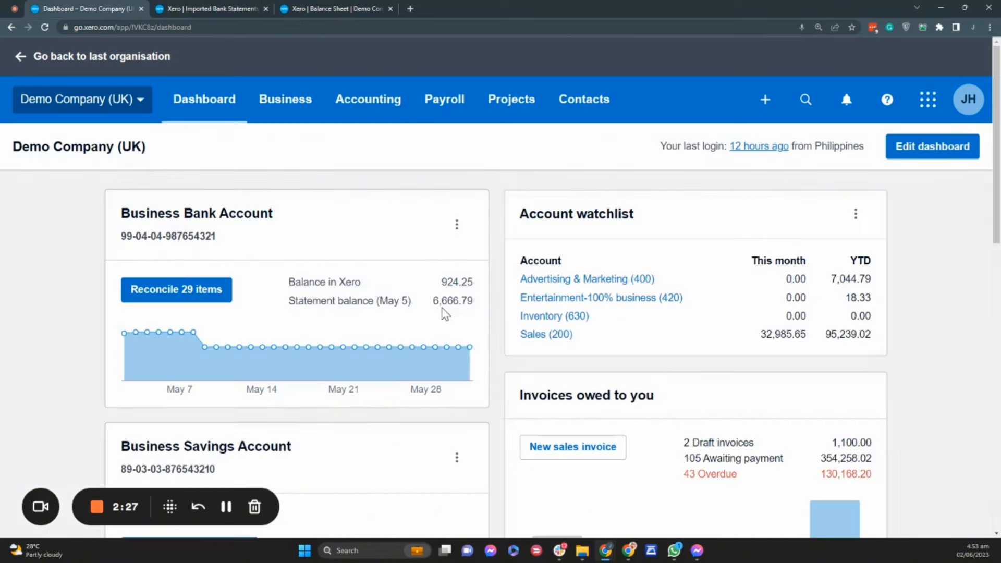
pyautogui.moveTo(432, 300); pyautogui.dragTo(473, 315)
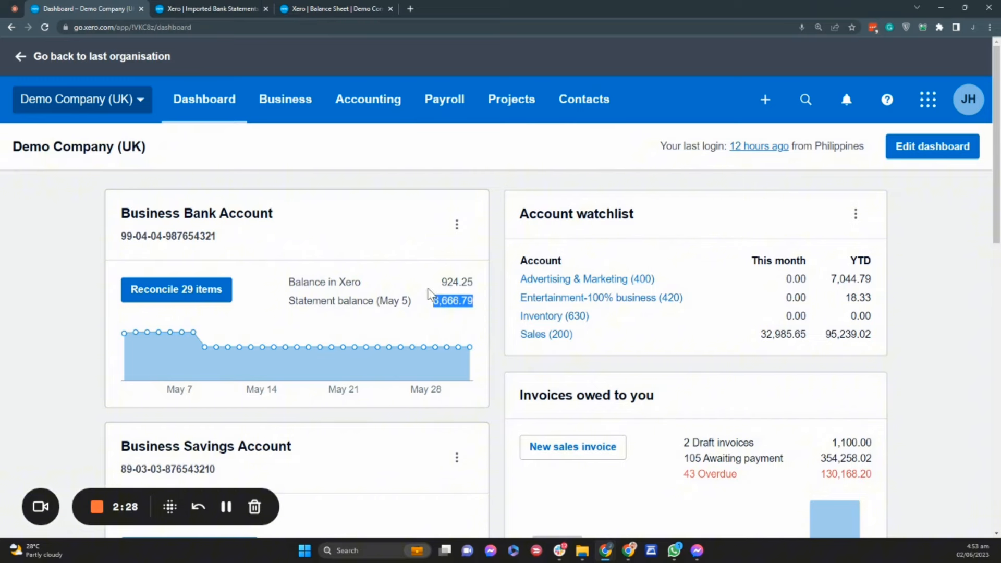
pyautogui.click(217, 9)
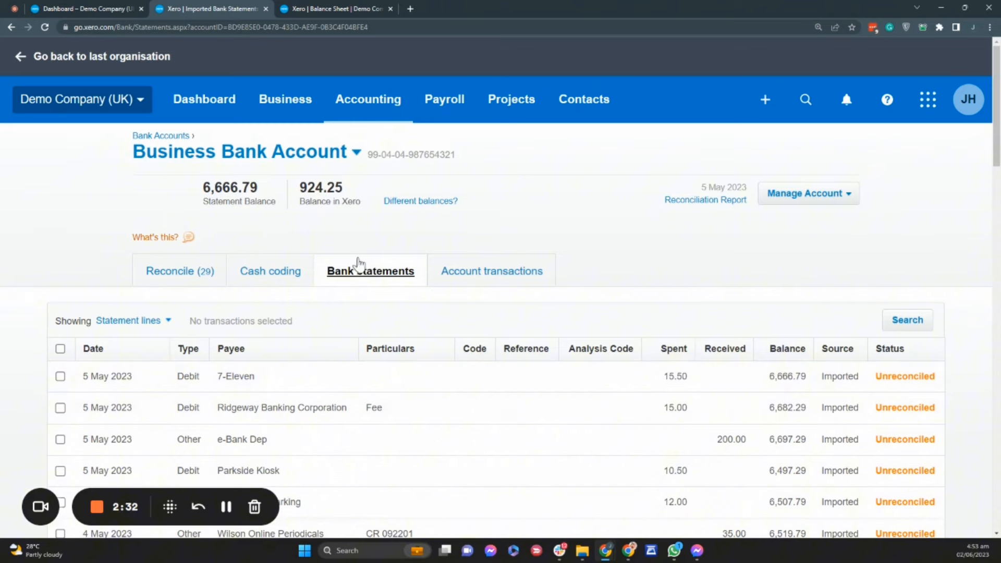
# Step: Review both Business Bank Account balances on the dashboard, view the account's transactions from its balance chart, and return to the dashboard
pyautogui.hotkey('ctrl', '1')
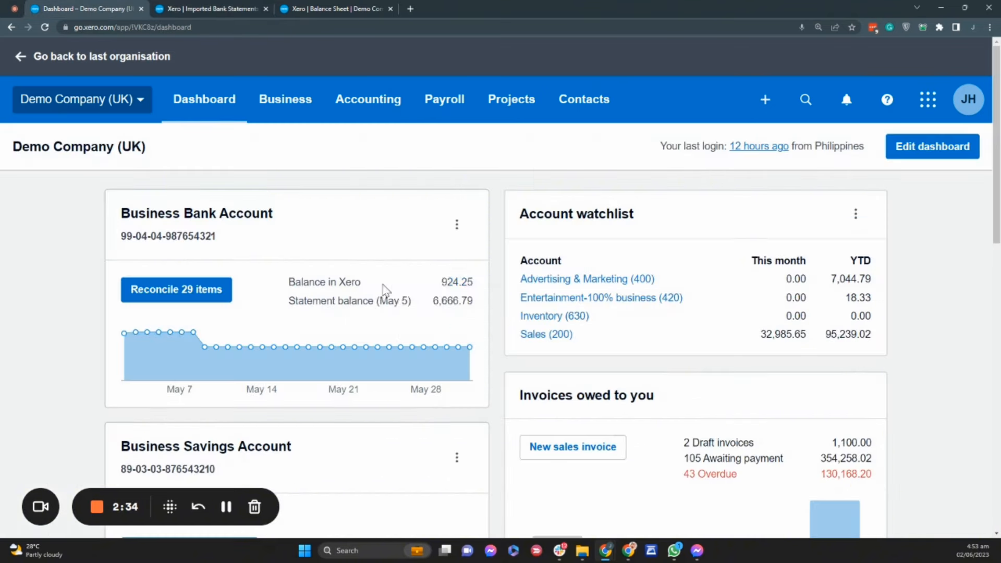
pyautogui.moveTo(438, 282); pyautogui.dragTo(477, 282)
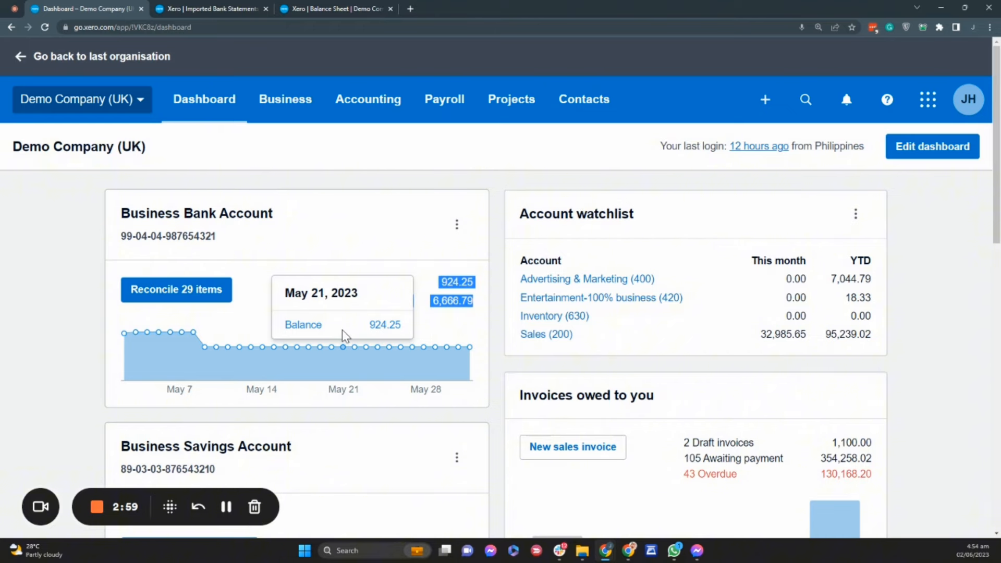
pyautogui.click(342, 329)
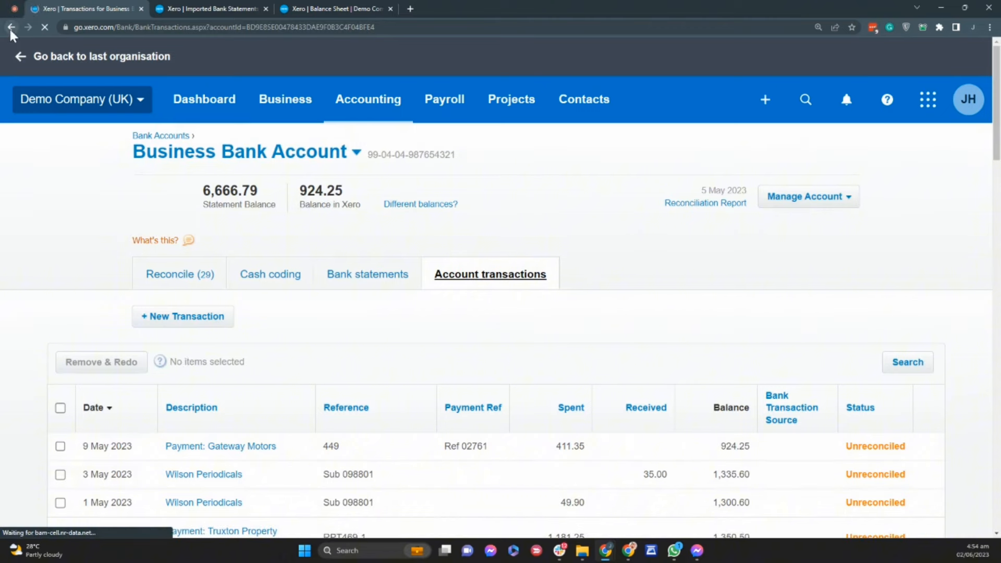
pyautogui.click(11, 28)
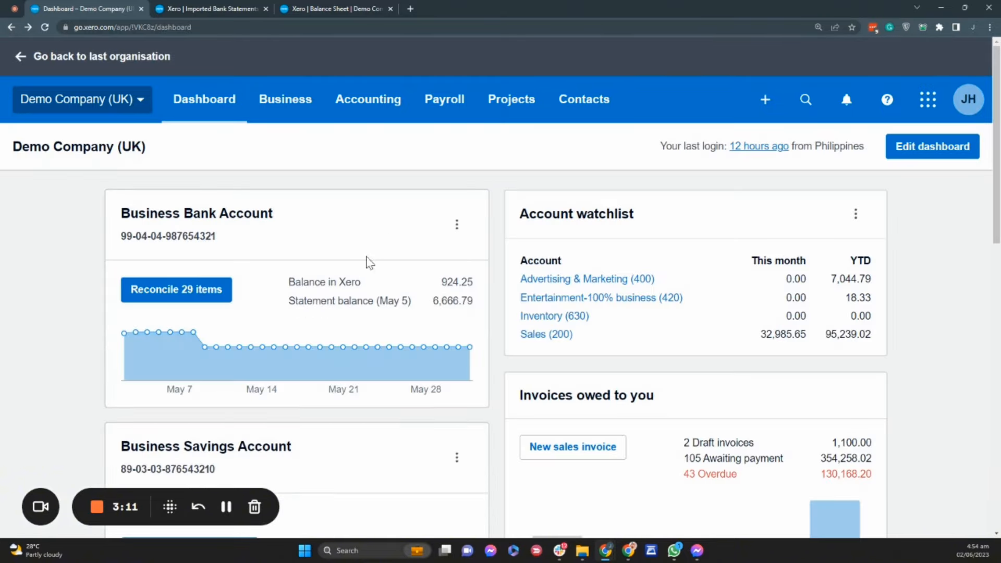
# Step: Examine the Business Savings Account's import status and the PayPal USD account's Xero and statement balances on the dashboard
pyautogui.scroll(-3, 348, 299)
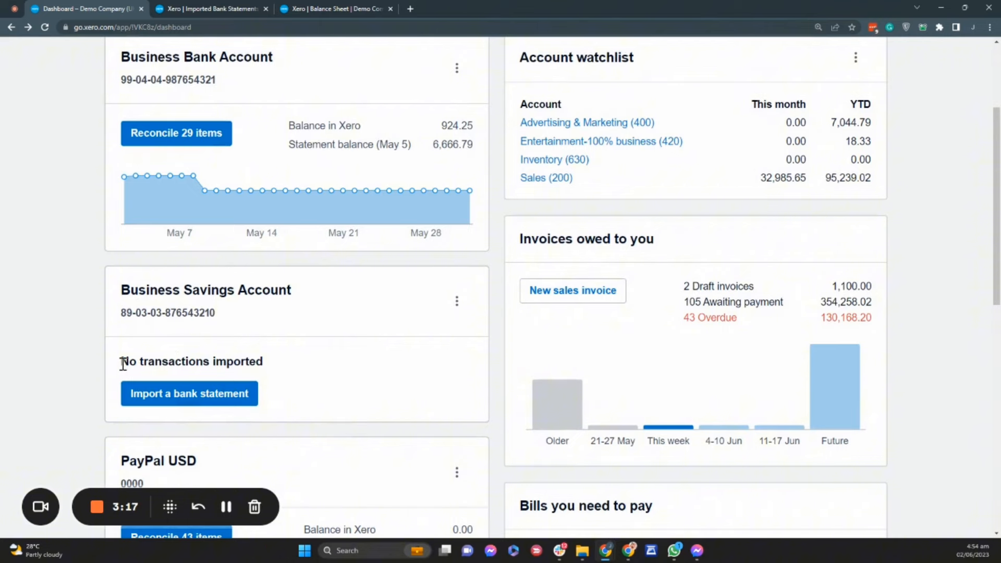
pyautogui.moveTo(125, 361); pyautogui.dragTo(271, 365)
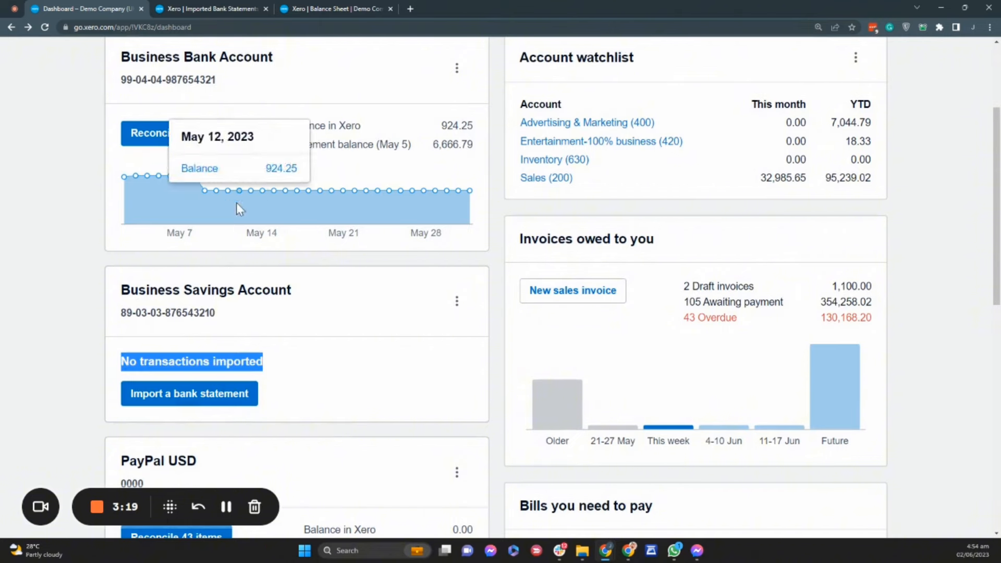
pyautogui.scroll(-7, 995, 261)
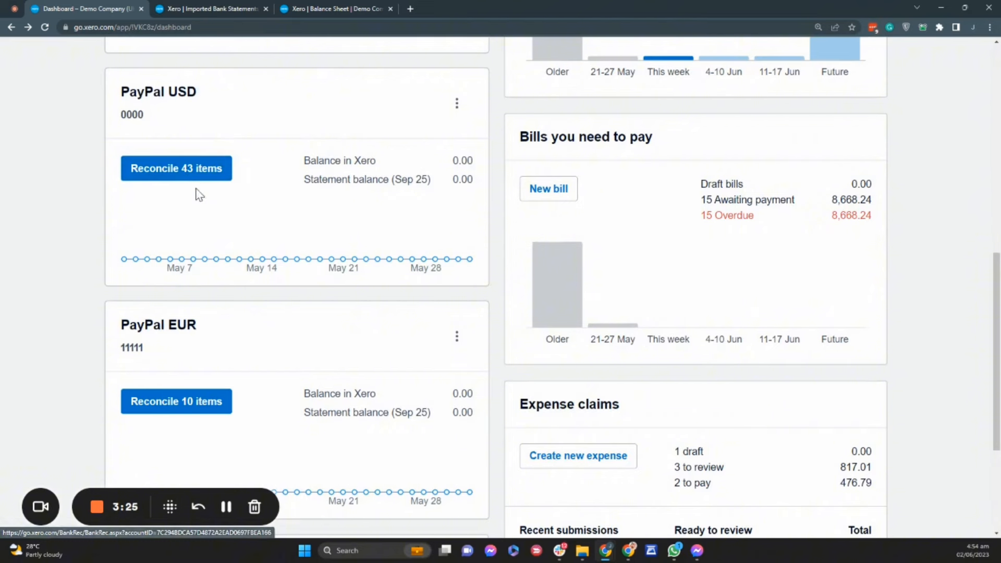
pyautogui.moveTo(304, 160); pyautogui.dragTo(402, 191)
pyautogui.click(421, 182)
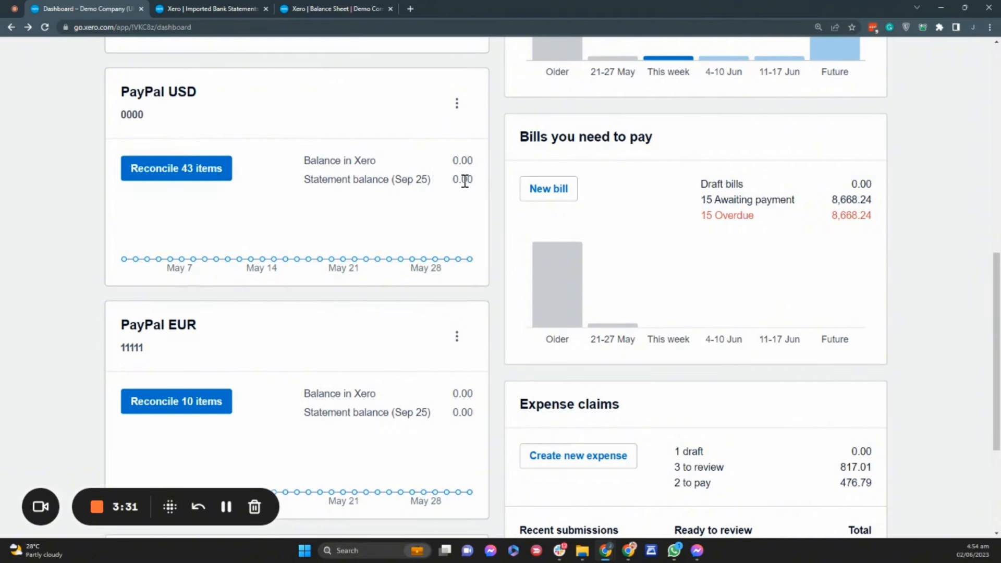
pyautogui.moveTo(459, 181); pyautogui.dragTo(475, 182)
pyautogui.moveTo(457, 158); pyautogui.dragTo(474, 162)
# Step: Review the bank balances under current assets in the Balance Sheet as at 2 June 2023
pyautogui.click(336, 8)
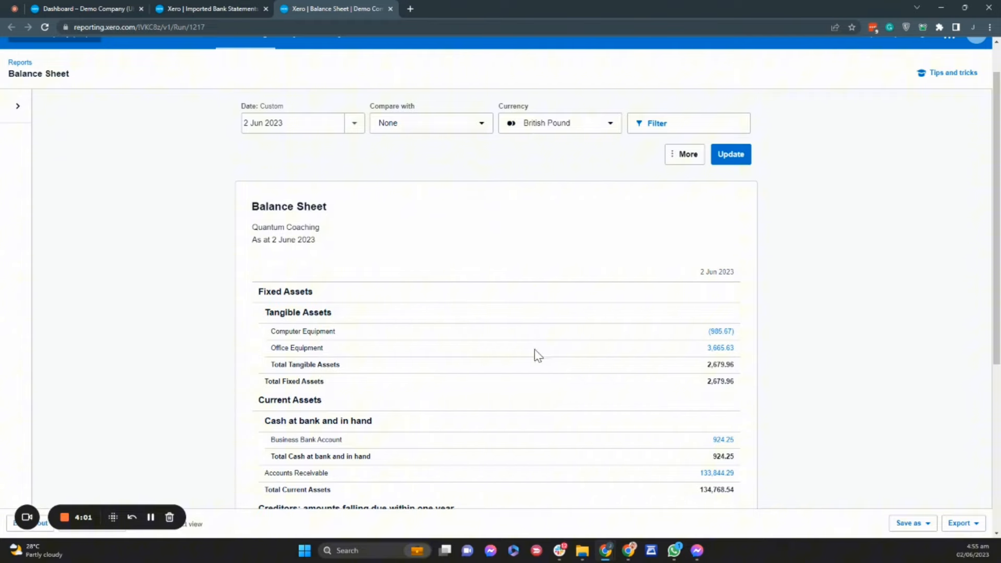
pyautogui.scroll(-3, 538, 356)
pyautogui.scroll(-1, 519, 305)
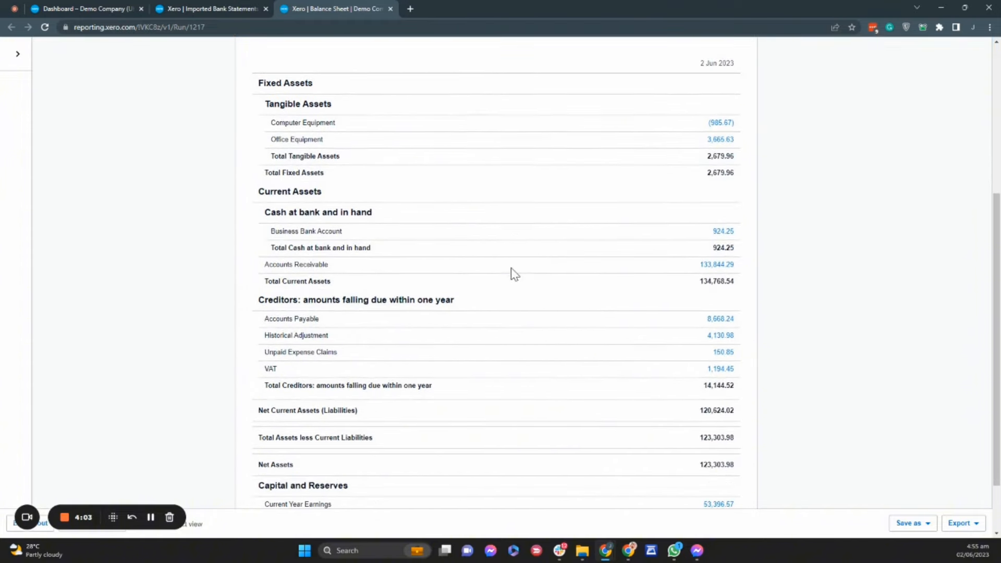
# Step: Review the PayPal EUR account's imported bank statement lines in a separate browser tab, and compare with the Balance Sheet's bank entries
pyautogui.click(91, 10)
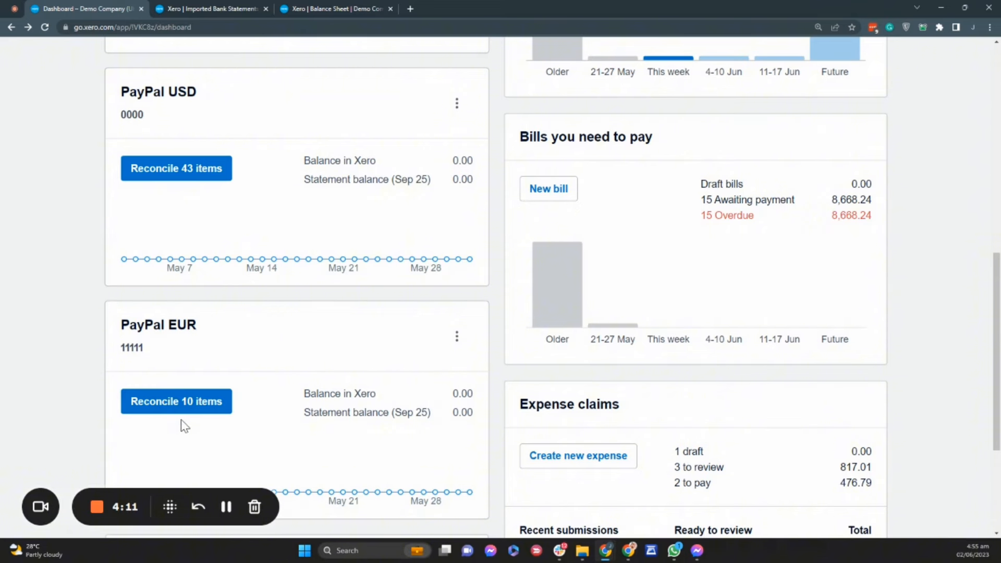
pyautogui.rightClick(161, 336)
pyautogui.click(219, 336)
pyautogui.click(449, 6)
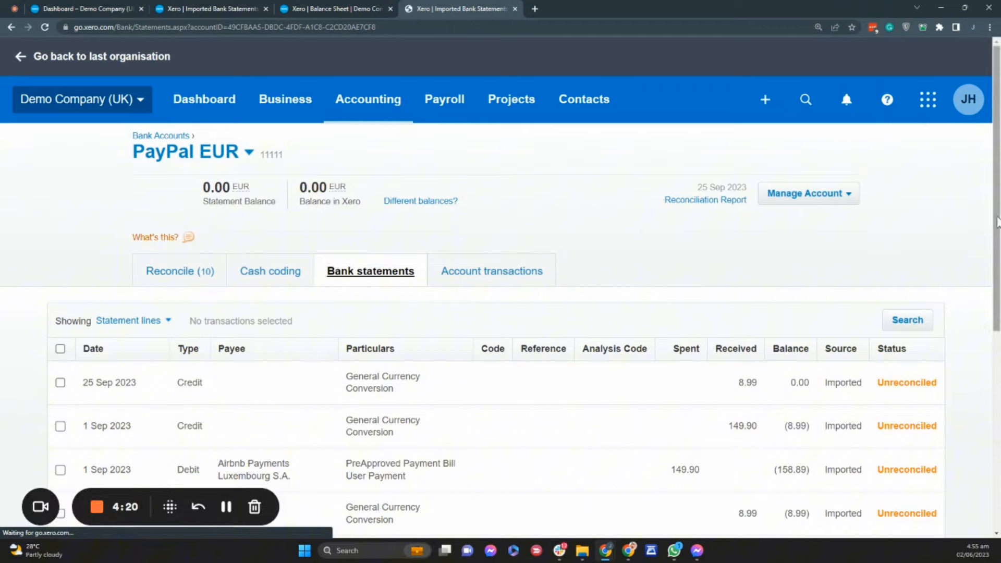
pyautogui.scroll(-6, 996, 222)
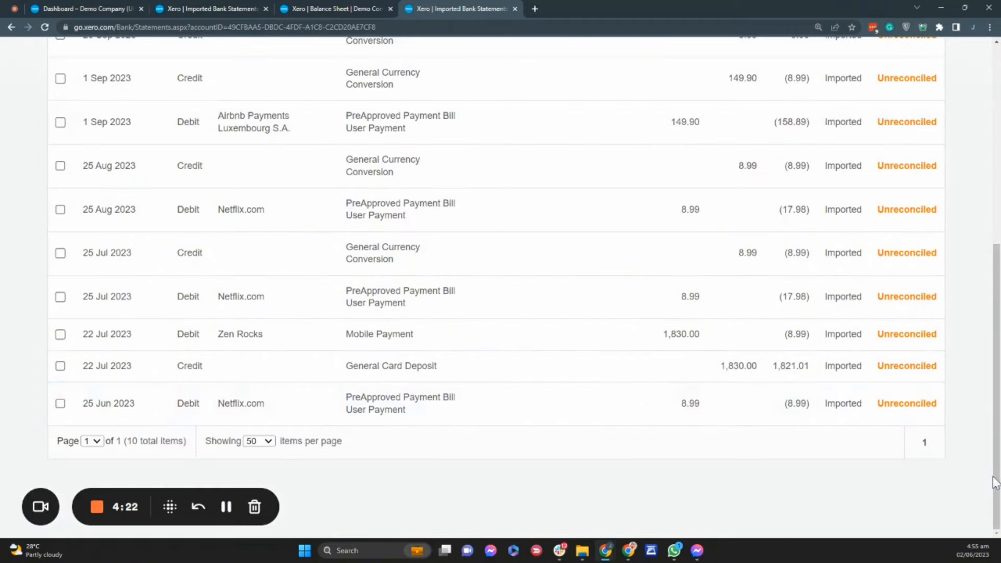
pyautogui.moveTo(995, 482); pyautogui.dragTo(993, 312)
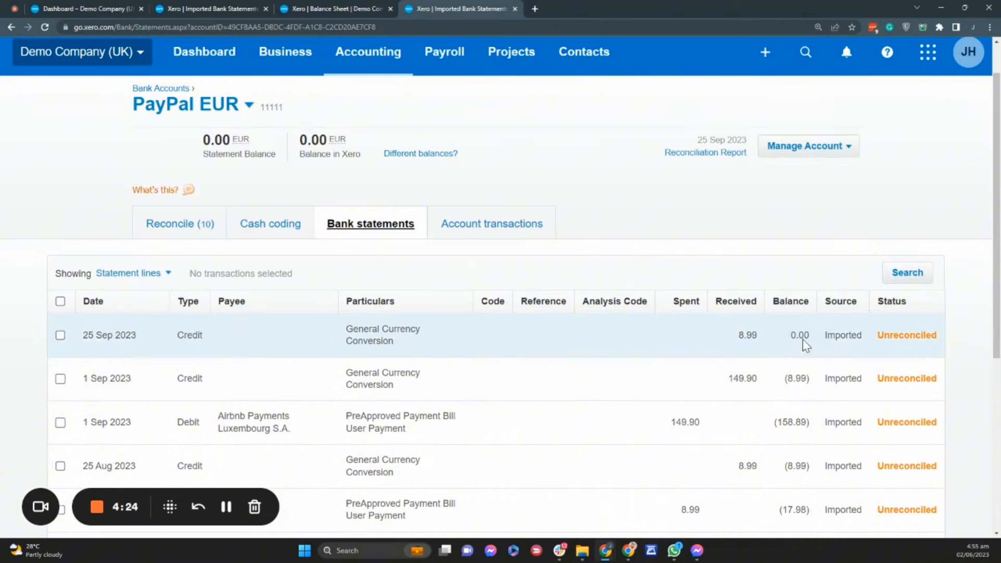
pyautogui.click(325, 8)
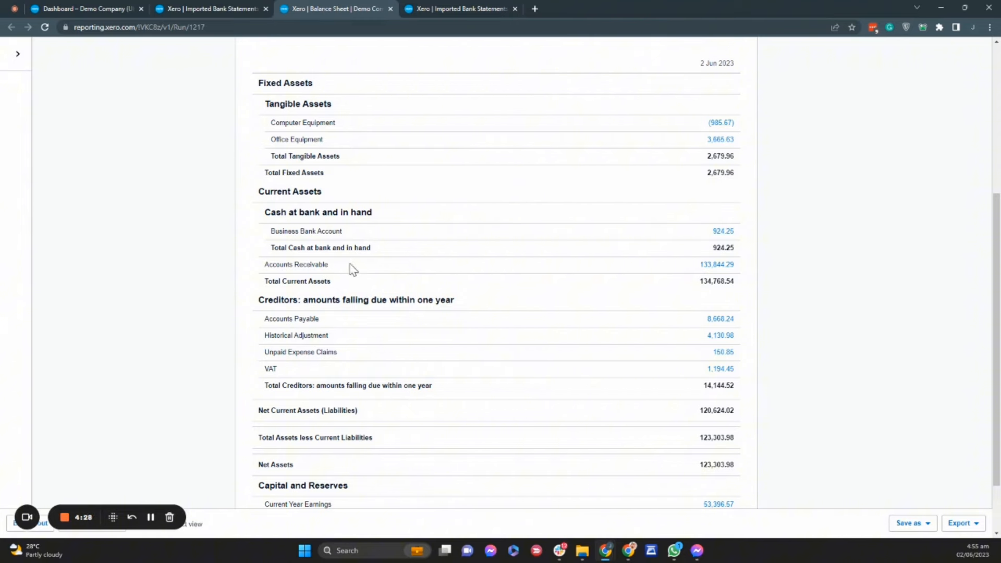
# Step: Open the Business Bank Account from the dashboard, go to its reconciliation list, and dismiss the bank reconciliation guide banner
pyautogui.click(90, 5)
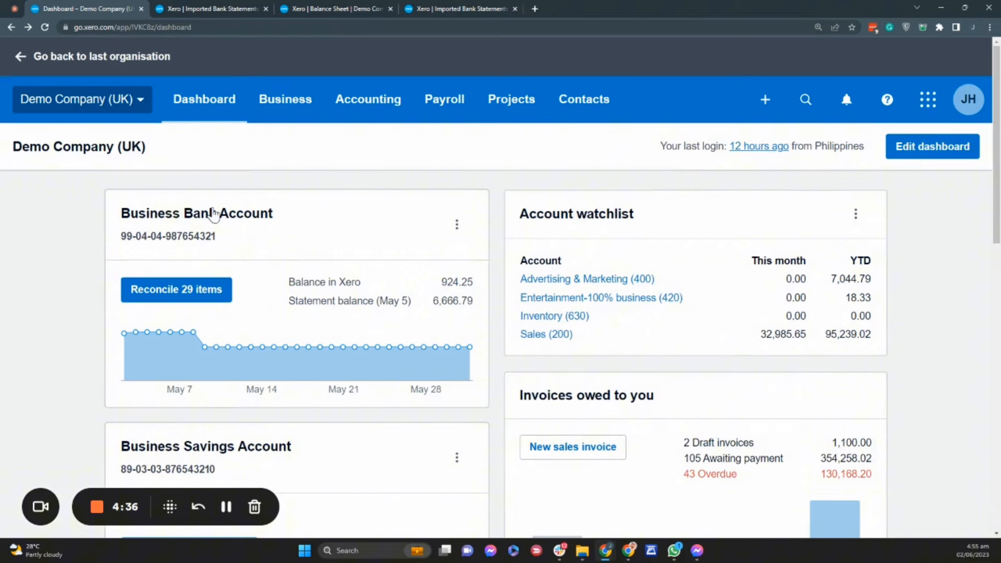
pyautogui.click(205, 222)
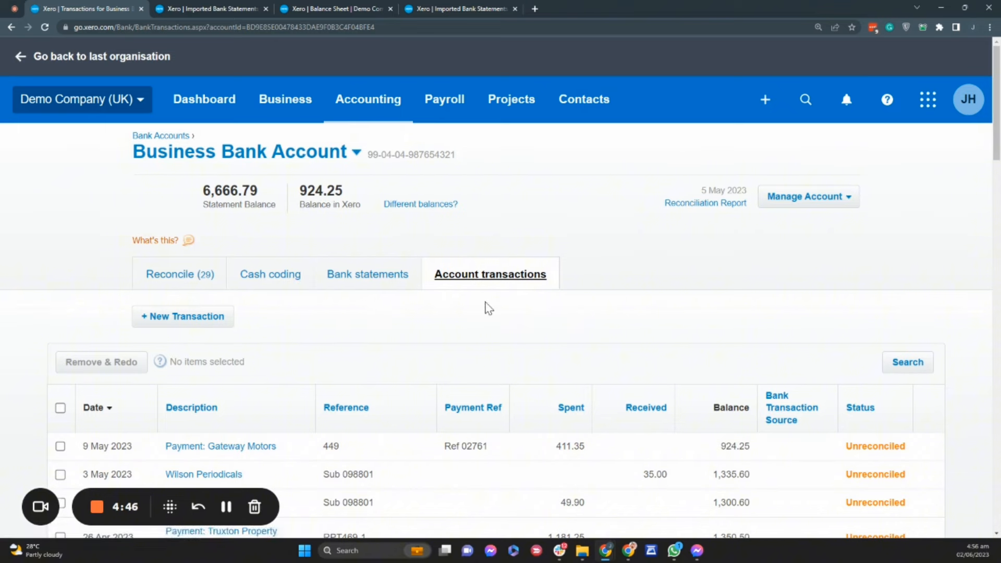
pyautogui.click(179, 275)
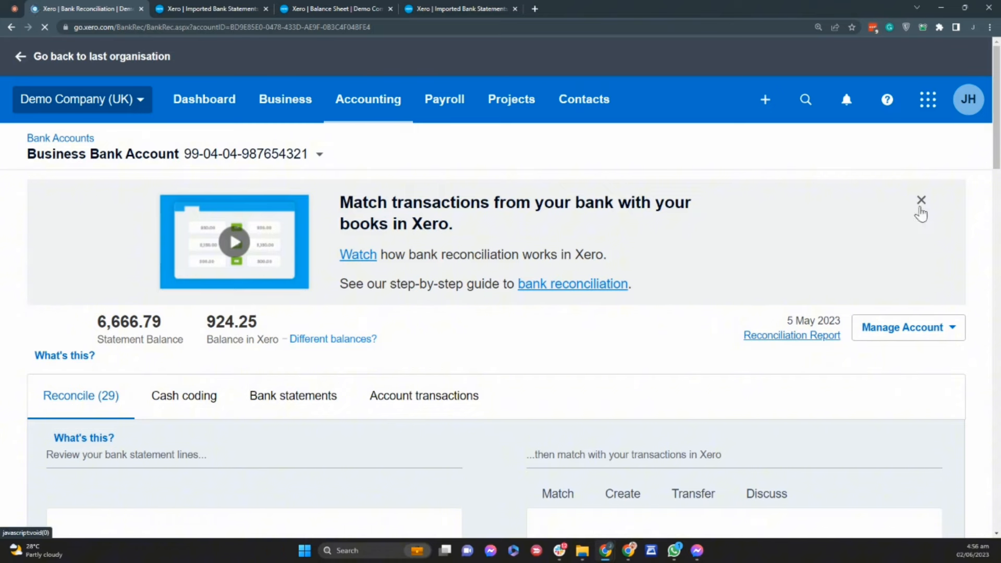
pyautogui.click(920, 204)
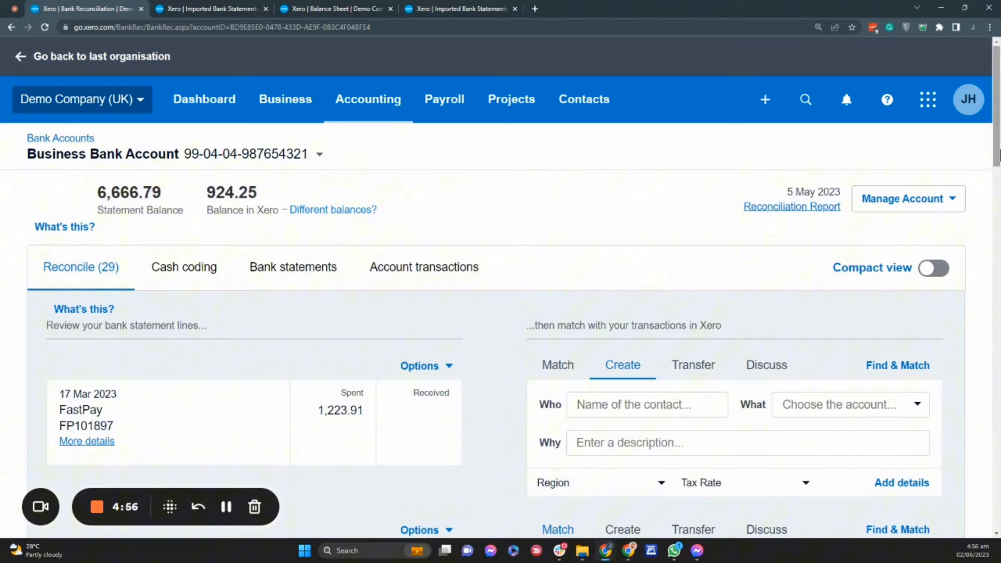
pyautogui.moveTo(998, 150)
pyautogui.mouseDown()
pyautogui.moveTo(996, 375)
pyautogui.moveTo(995, 139)
pyautogui.mouseUp()
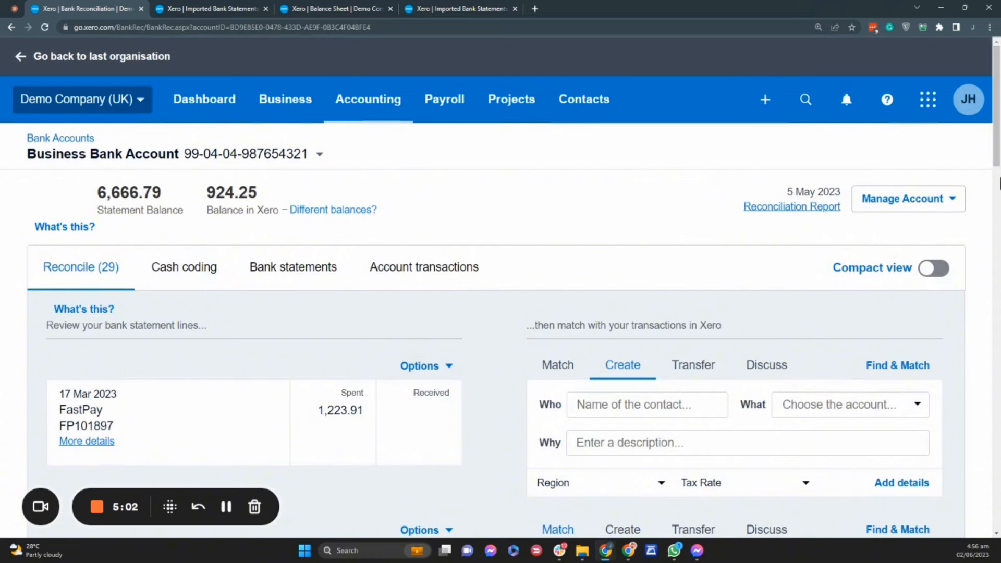
pyautogui.moveTo(997, 157); pyautogui.dragTo(999, 179)
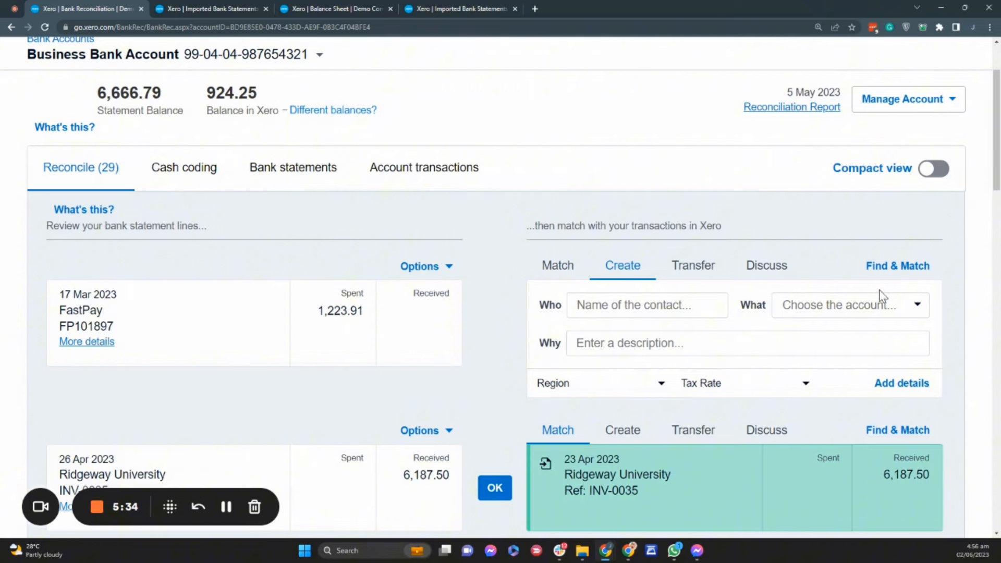
# Step: Examine the FastPay statement line of 17 Mar 2023, including its payee, date and transaction type in the statement details
pyautogui.moveTo(65, 313); pyautogui.dragTo(110, 309)
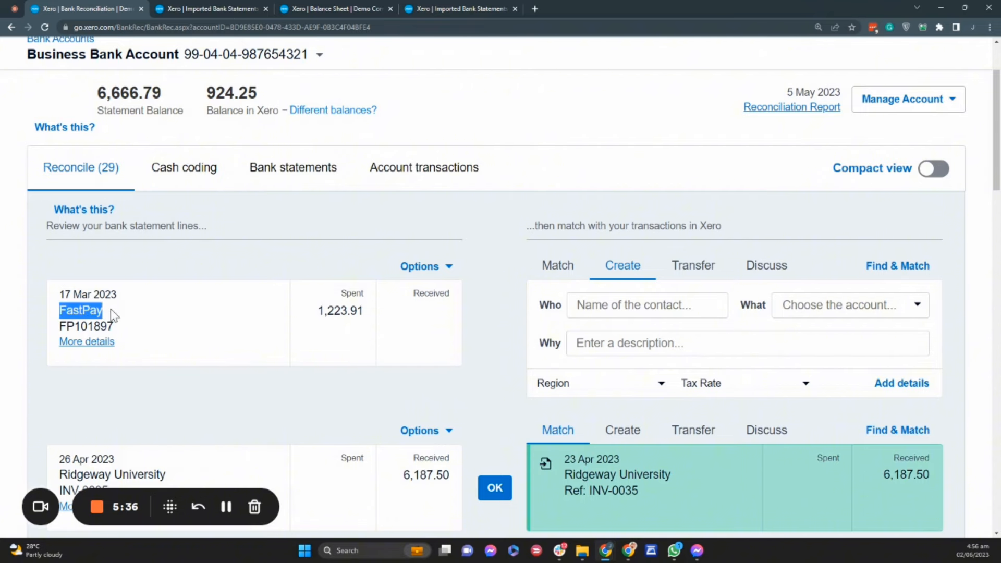
pyautogui.scroll(-1, 155, 313)
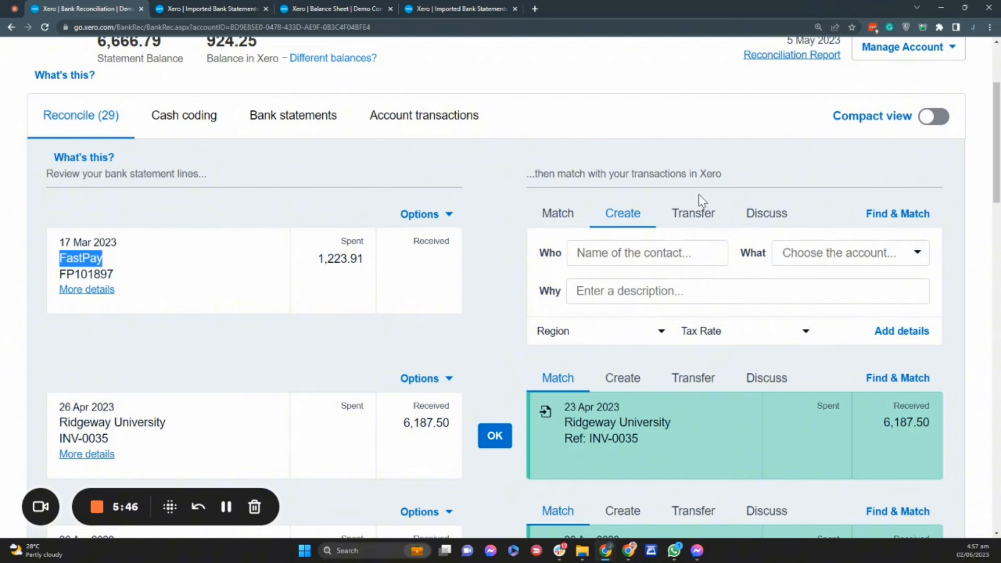
pyautogui.click(82, 245)
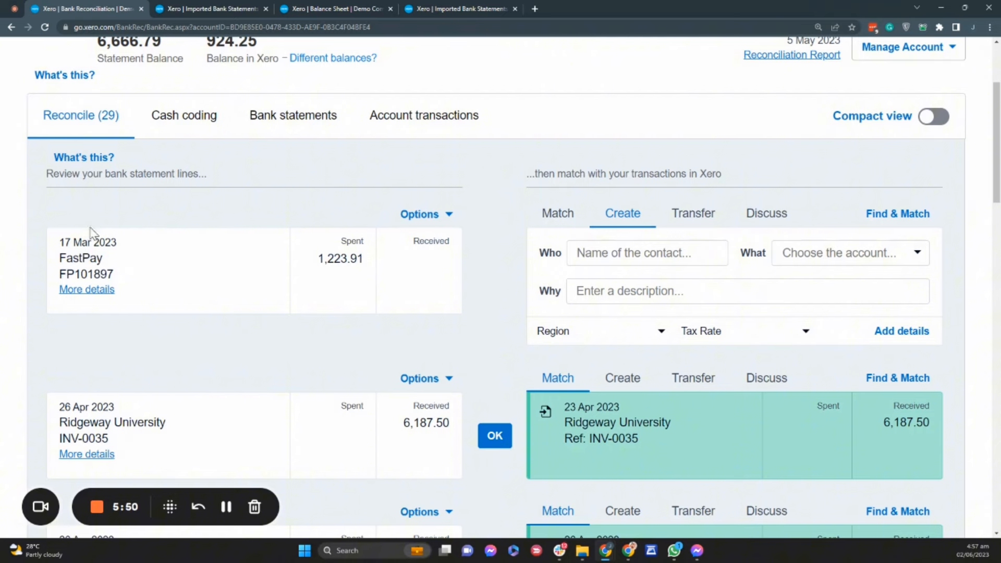
pyautogui.moveTo(60, 243); pyautogui.dragTo(146, 249)
pyautogui.doubleClick(59, 258)
pyautogui.click(87, 290)
pyautogui.scroll(-2, 180, 396)
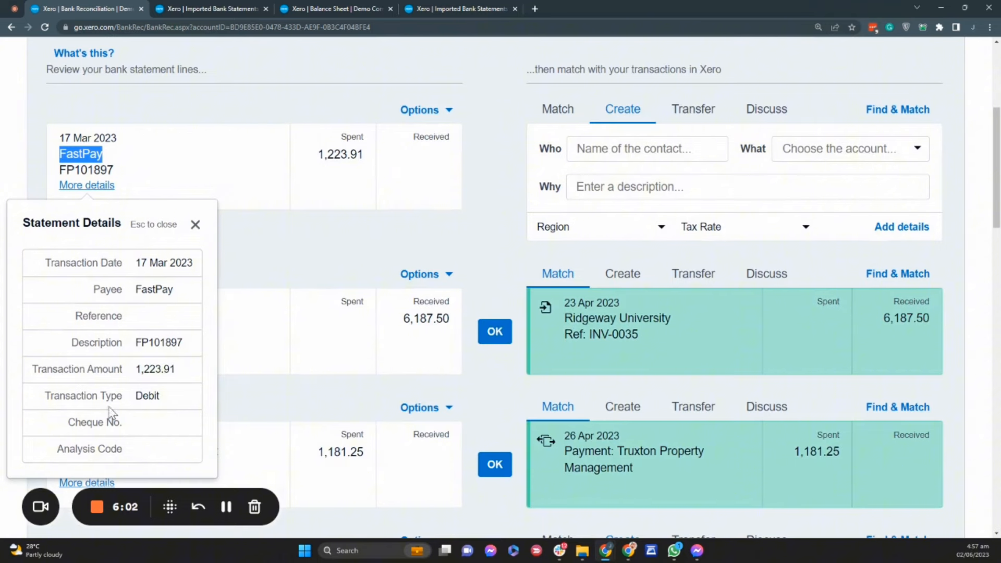
pyautogui.moveTo(135, 395); pyautogui.dragTo(163, 398)
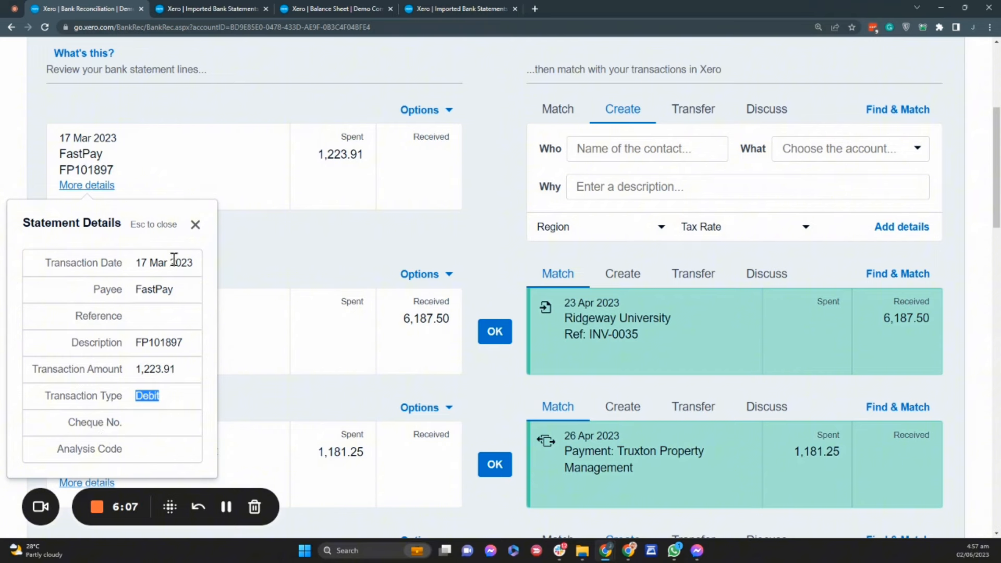
pyautogui.click(196, 225)
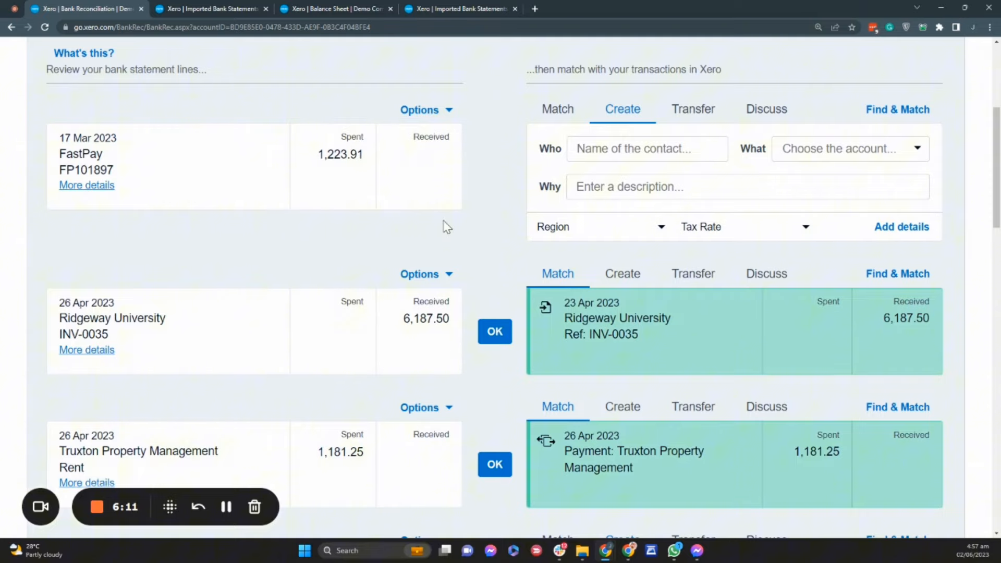
# Step: Look through the existing transactions offered as matches for the FastPay line, and cancel without selecting any
pyautogui.scroll(2, 446, 227)
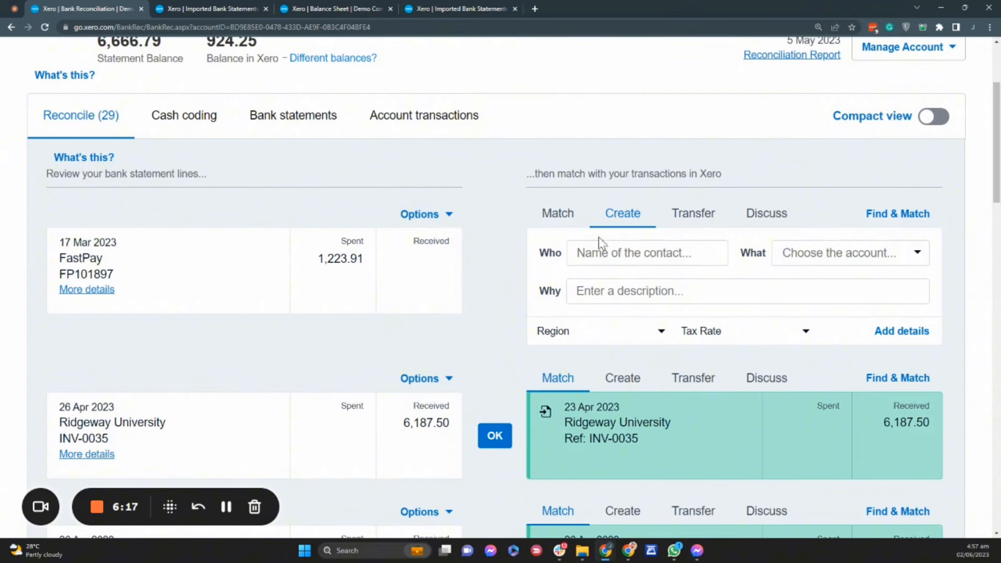
pyautogui.click(554, 224)
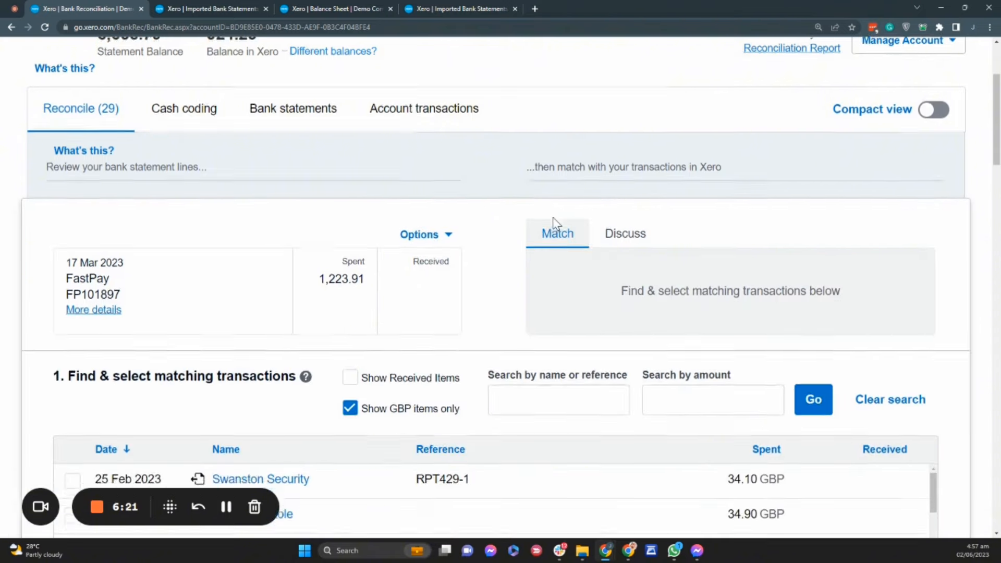
pyautogui.scroll(-3, 552, 217)
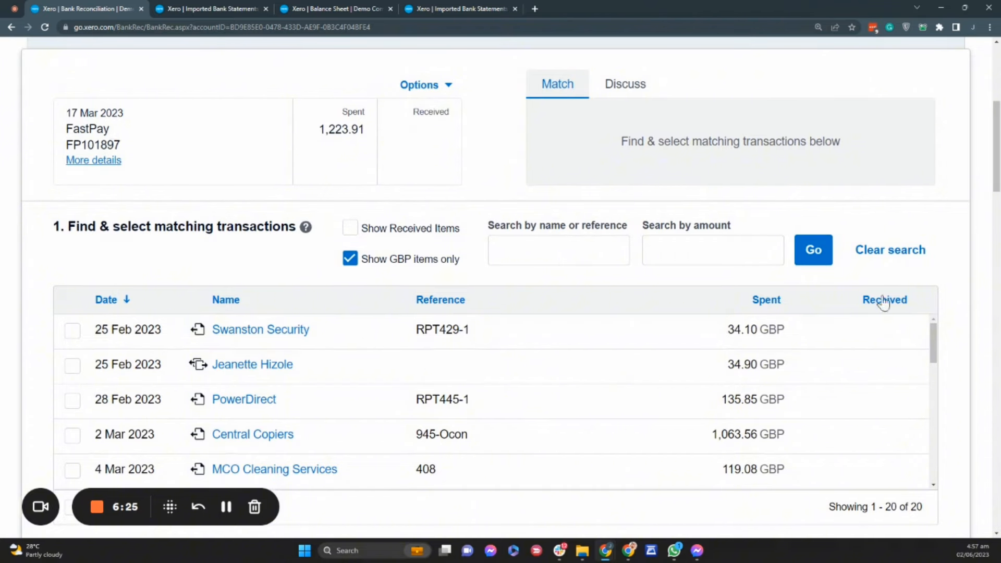
pyautogui.scroll(-8, 955, 406)
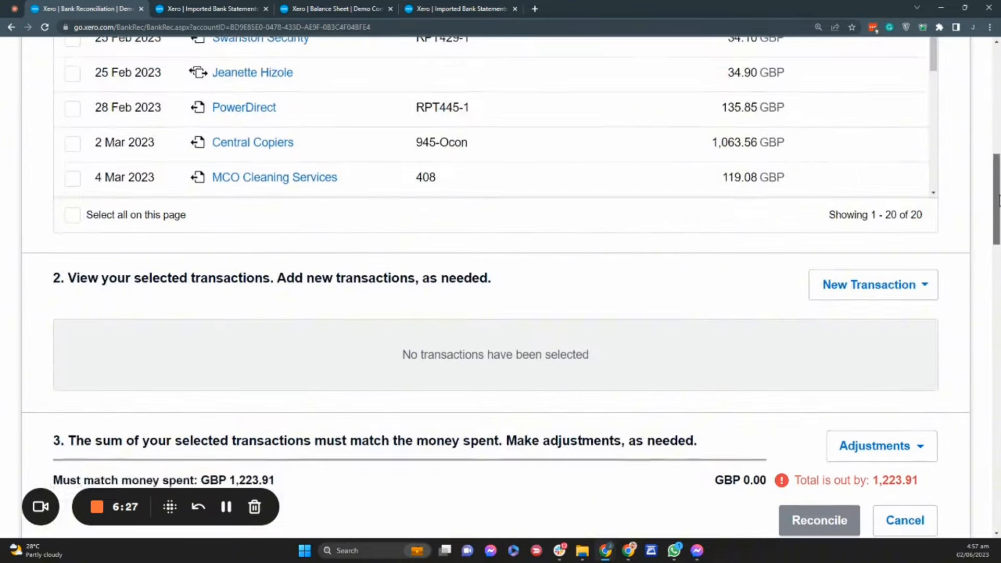
pyautogui.click(903, 365)
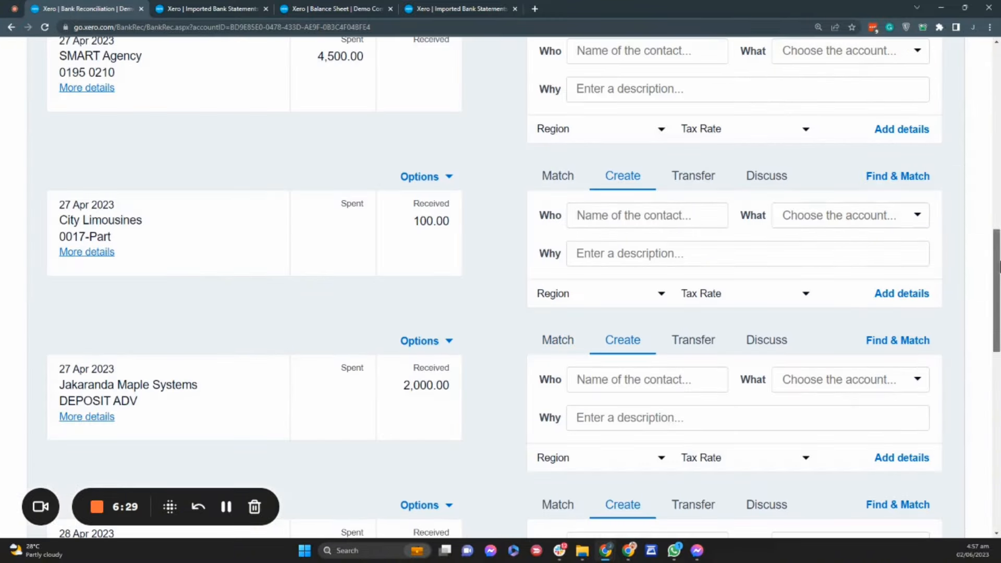
pyautogui.scroll(-1, 983, 146)
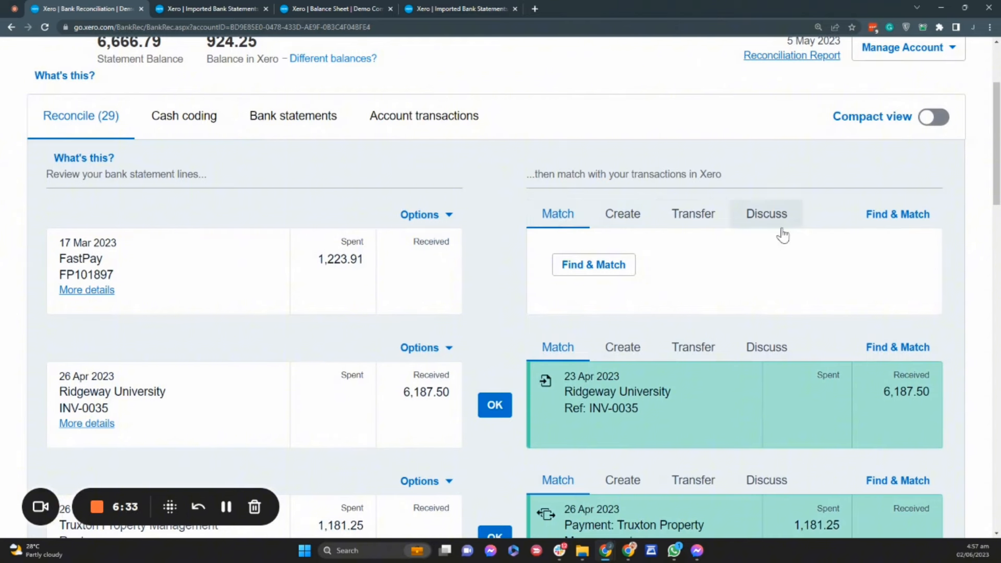
# Step: Reopen matching for the FastPay line and search the existing transactions by the name "Fast"
pyautogui.click(576, 220)
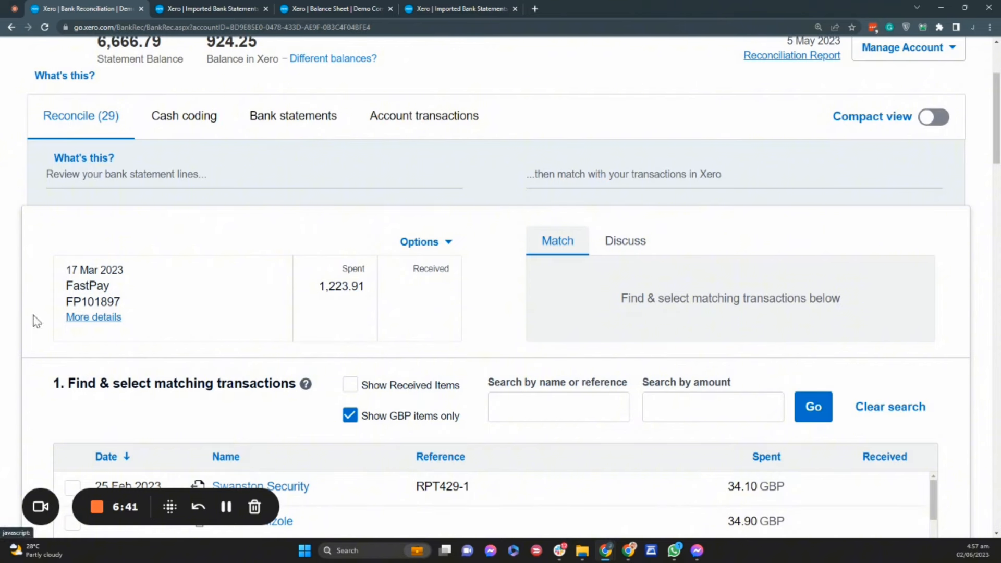
pyautogui.scroll(-1, 384, 390)
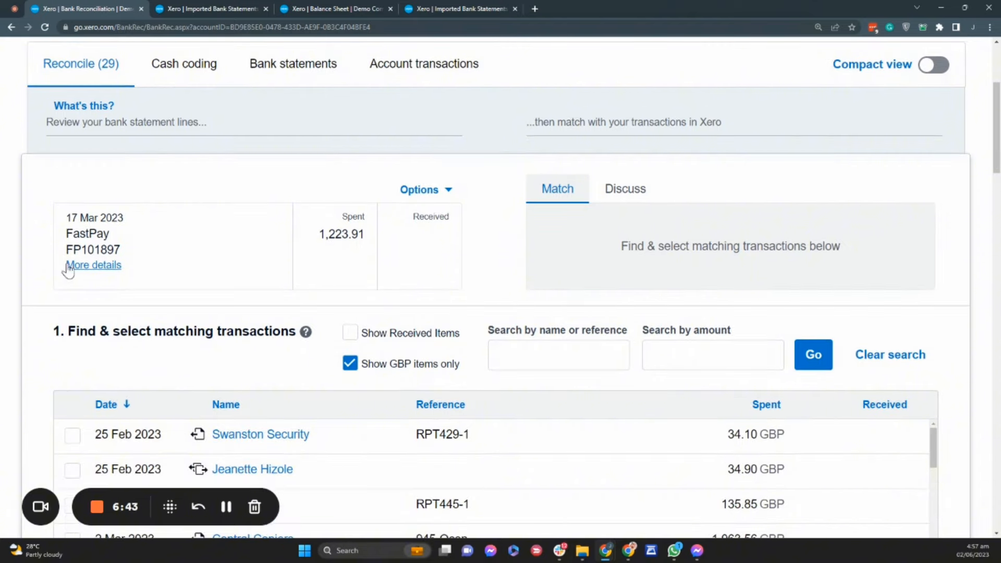
pyautogui.moveTo(66, 239); pyautogui.dragTo(177, 240)
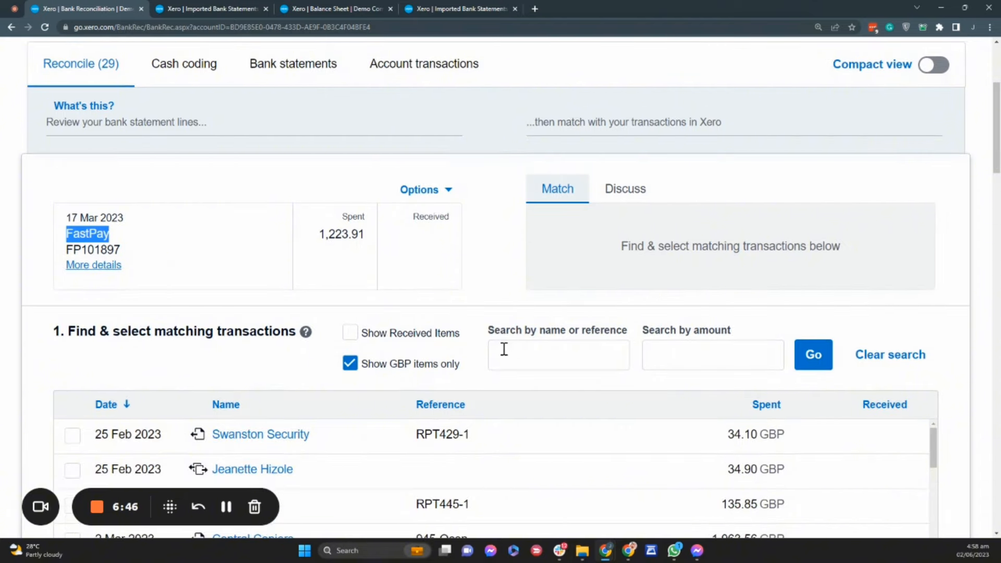
pyautogui.click(511, 356)
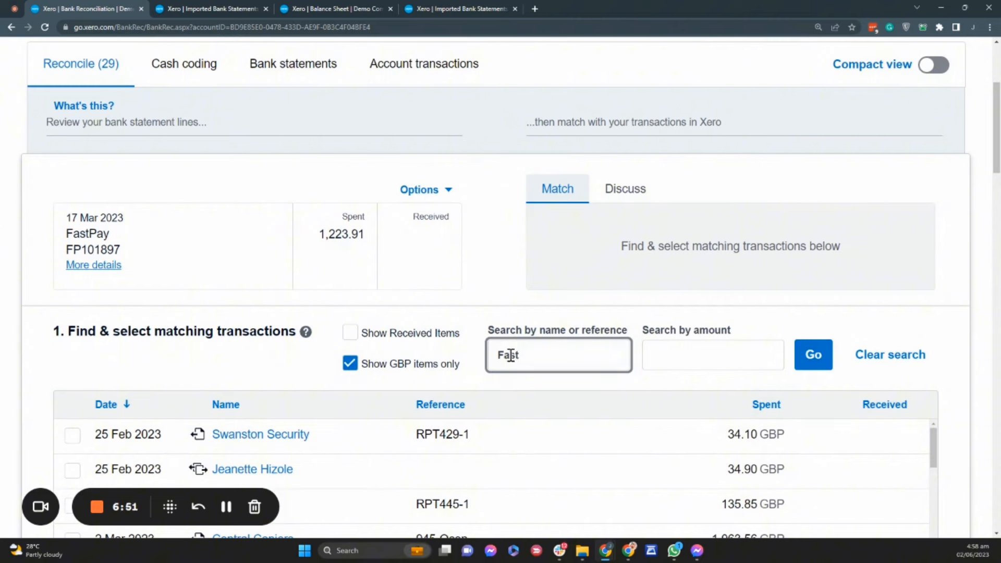
pyautogui.click(814, 360)
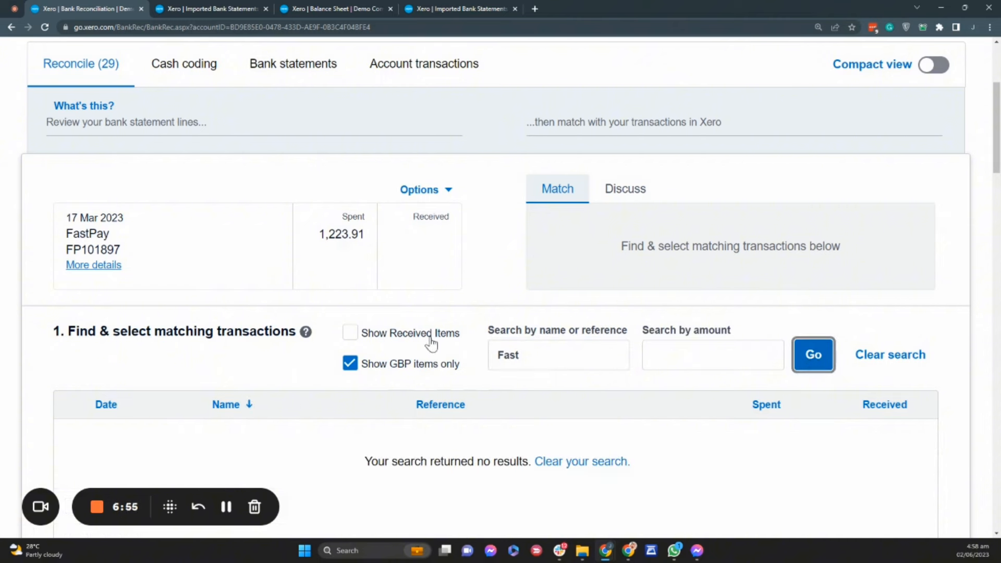
# Step: Try the "Fast" search without the GBP-only restriction, and restore the restriction
pyautogui.click(376, 369)
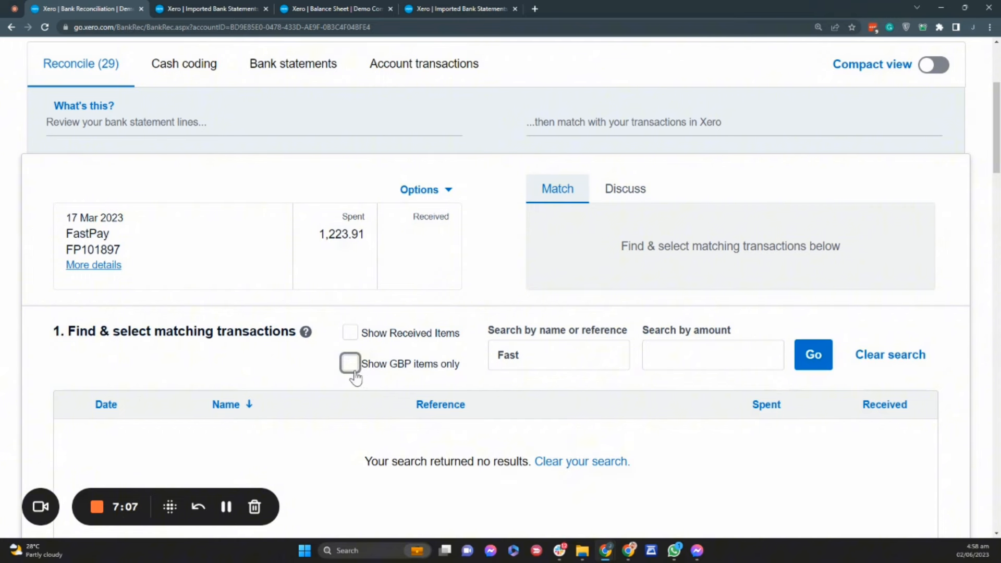
pyautogui.click(353, 369)
pyautogui.moveTo(995, 156); pyautogui.dragTo(978, 193)
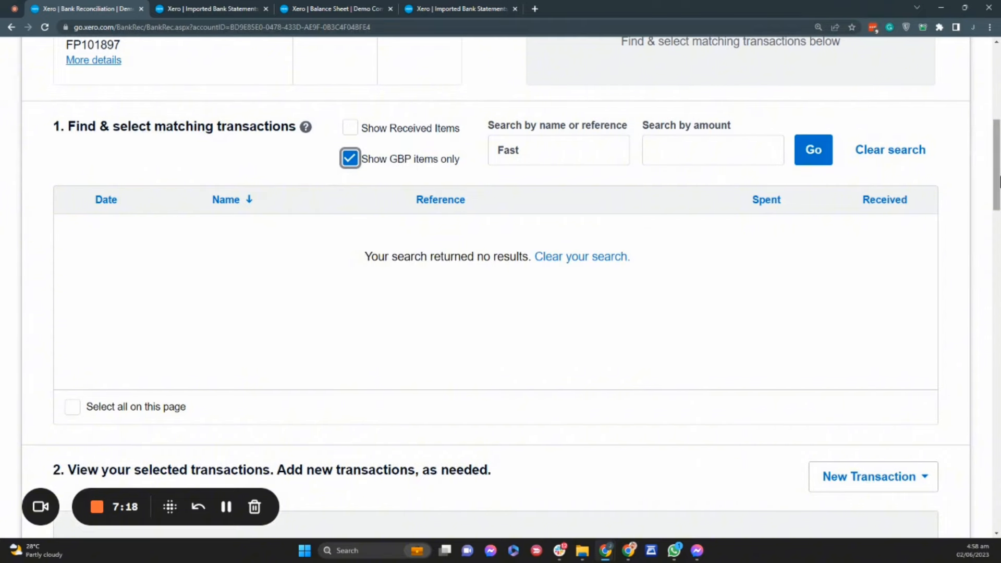
pyautogui.moveTo(995, 184); pyautogui.dragTo(932, 177)
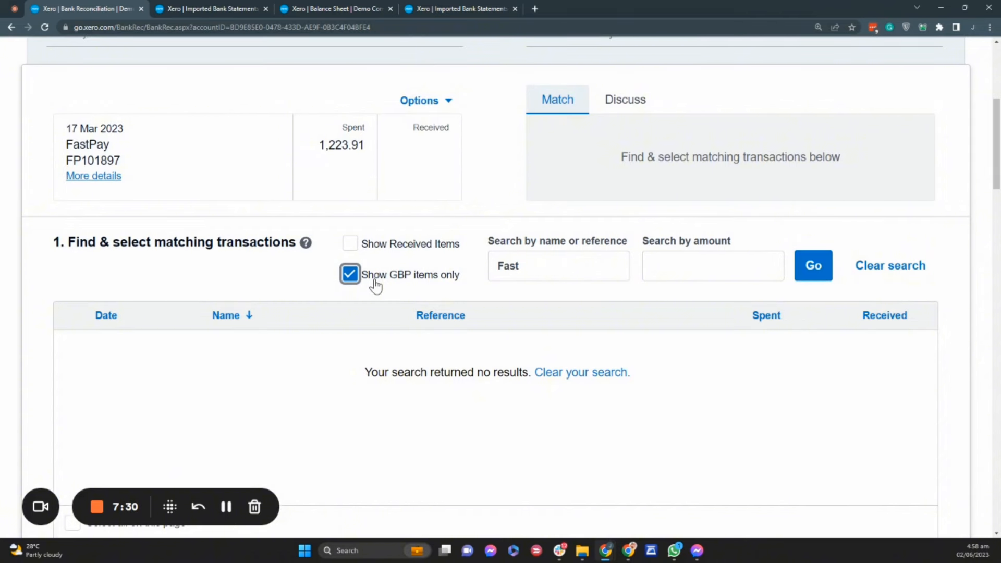
# Step: Check the "Fast" search with all currencies, both with and without received items, and cancel matching the FastPay line
pyautogui.click(348, 277)
pyautogui.click(351, 243)
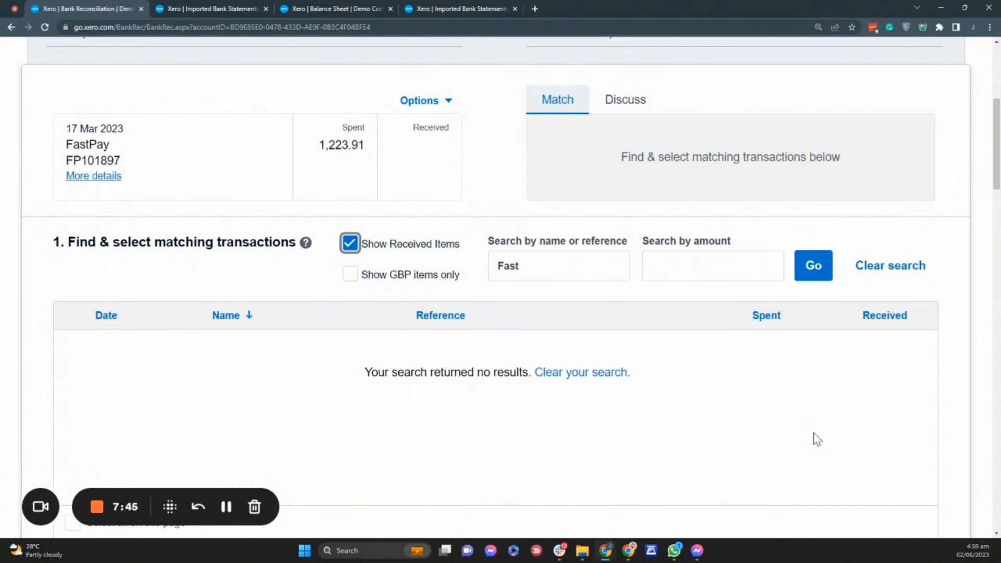
pyautogui.click(362, 249)
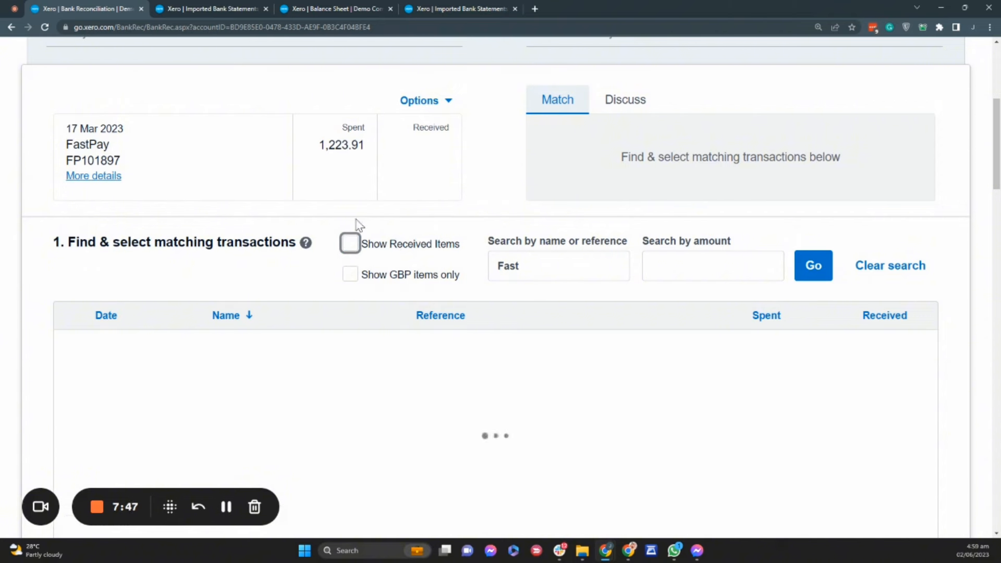
pyautogui.scroll(-8, 993, 190)
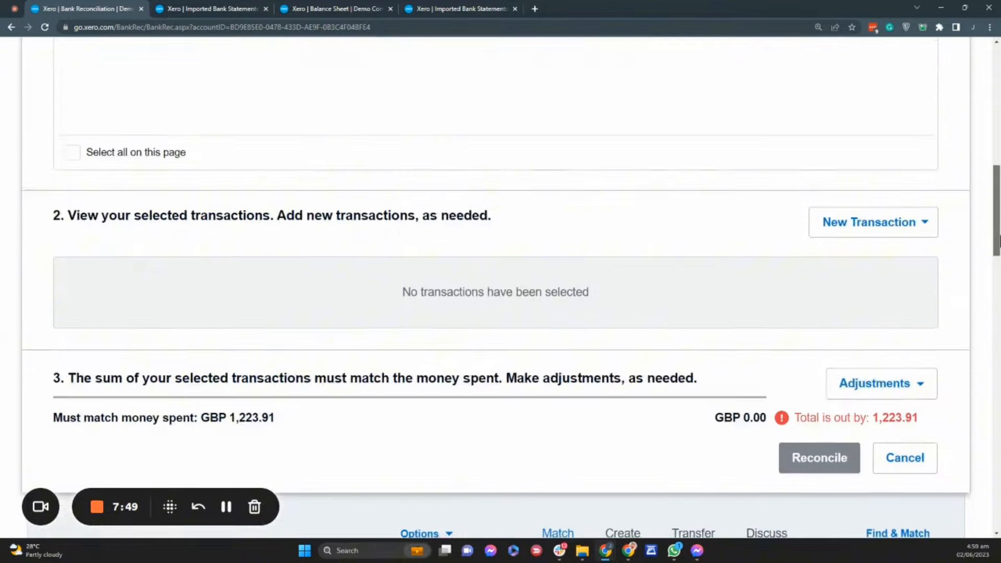
pyautogui.click(901, 365)
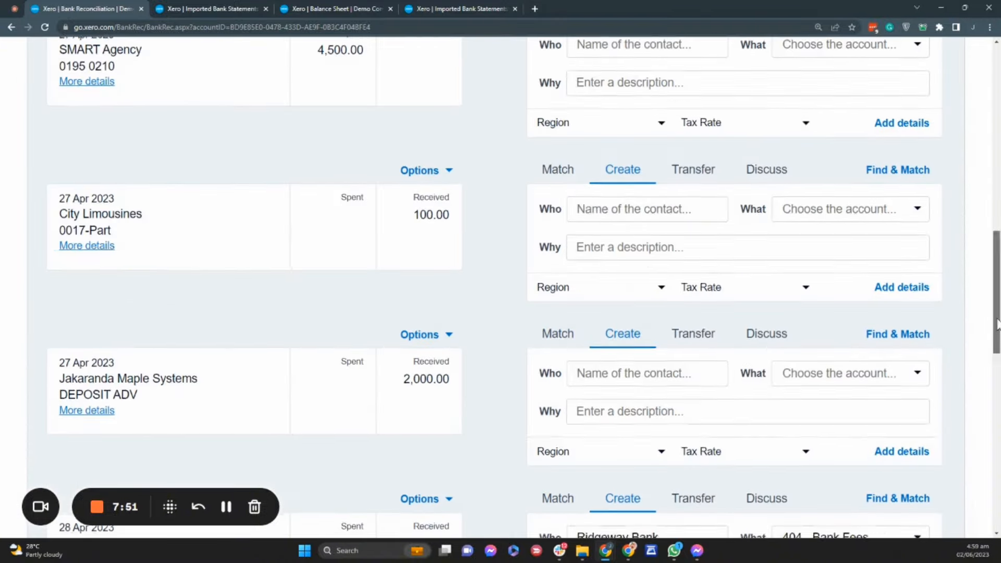
# Step: Open the statement details of the 17 Mar 2023 FastPay line and copy its description, FP101897
pyautogui.scroll(10, 987, 261)
pyautogui.scroll(2, 980, 194)
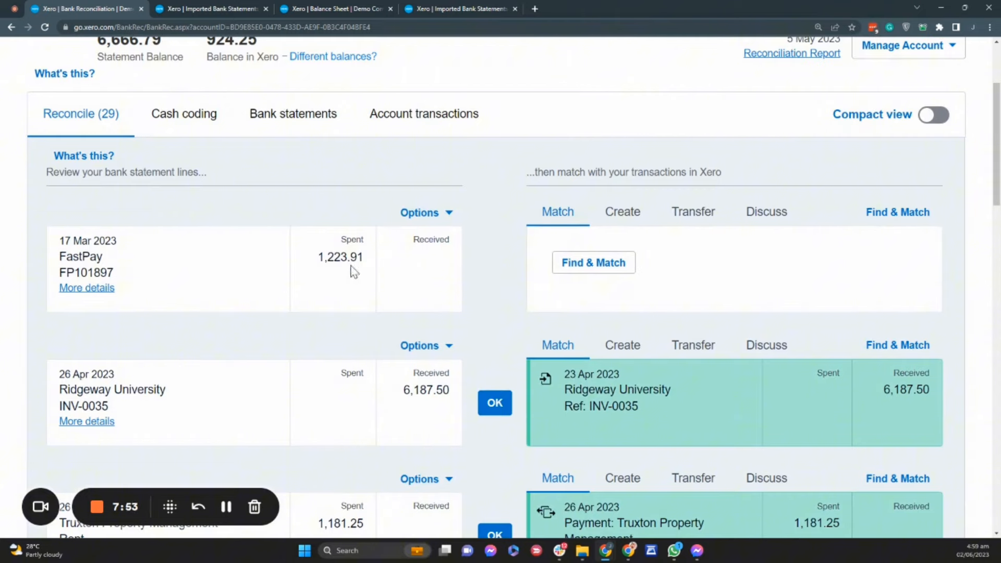
pyautogui.click(86, 288)
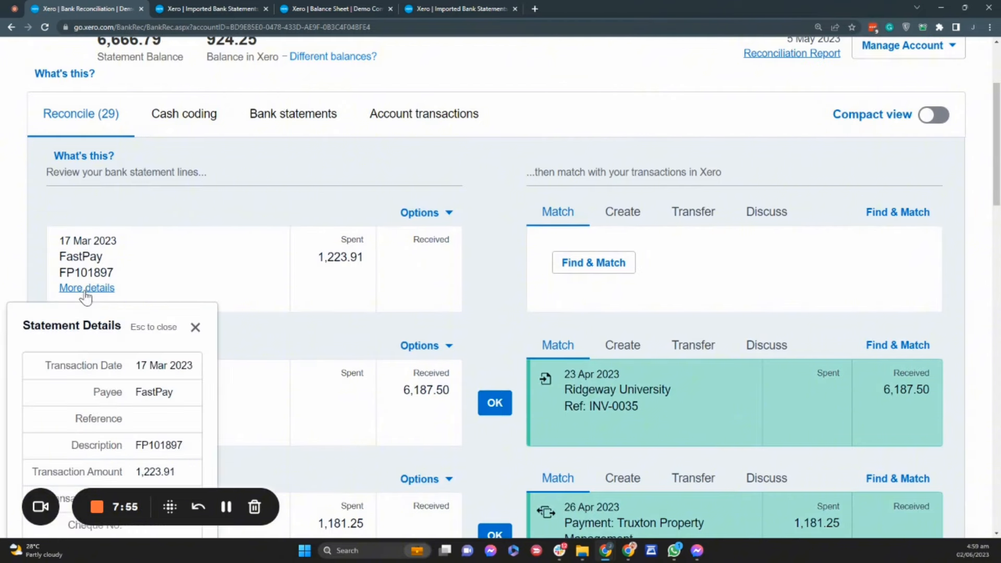
pyautogui.scroll(1, 134, 338)
pyautogui.scroll(1, 134, 346)
pyautogui.scroll(-2, 156, 354)
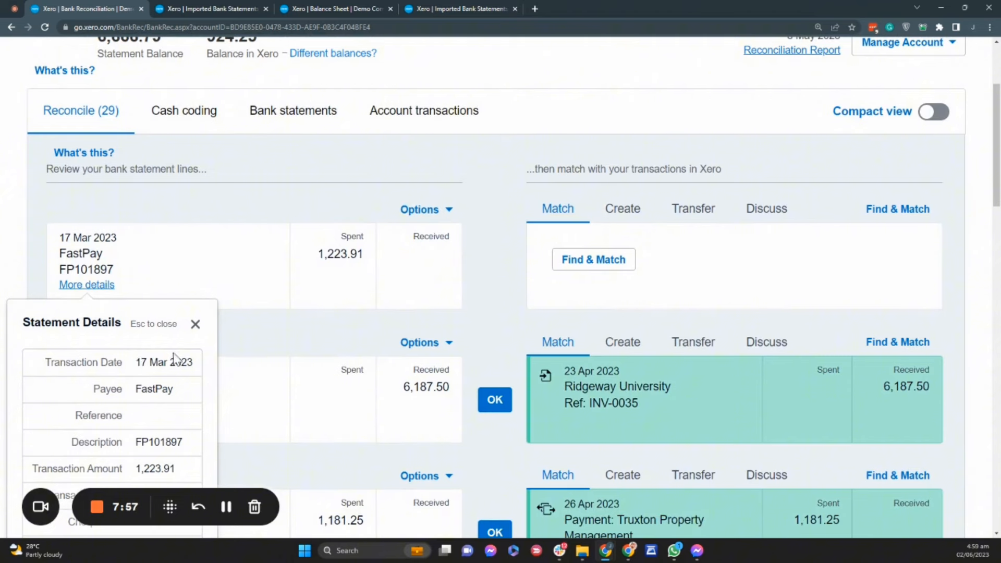
pyautogui.moveTo(136, 443); pyautogui.dragTo(186, 445)
pyautogui.hotkey('ctrl', 'c')
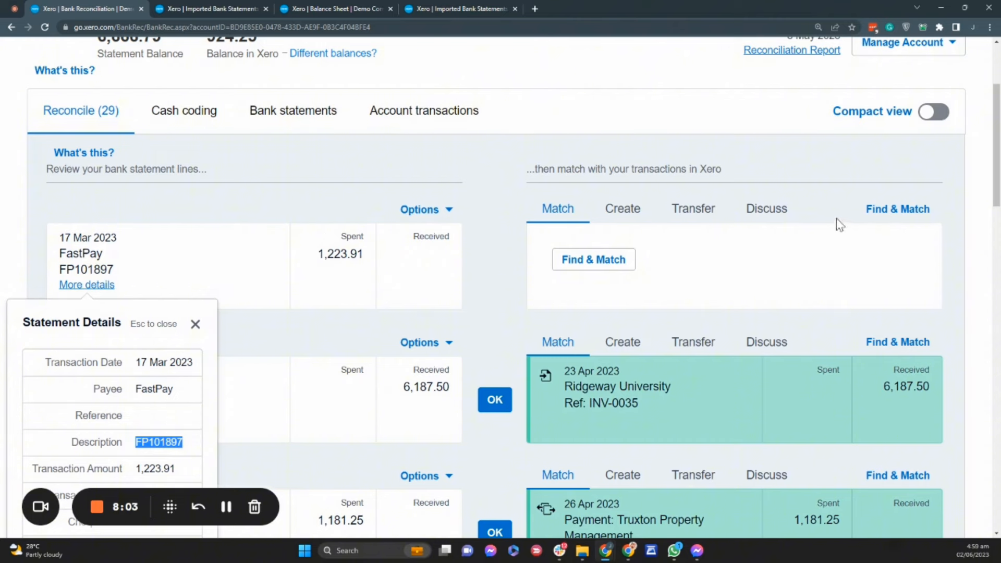
# Step: Search the existing transactions for the FastPay line by reference FP101897, close the statement details, and cancel the matching
pyautogui.click(595, 265)
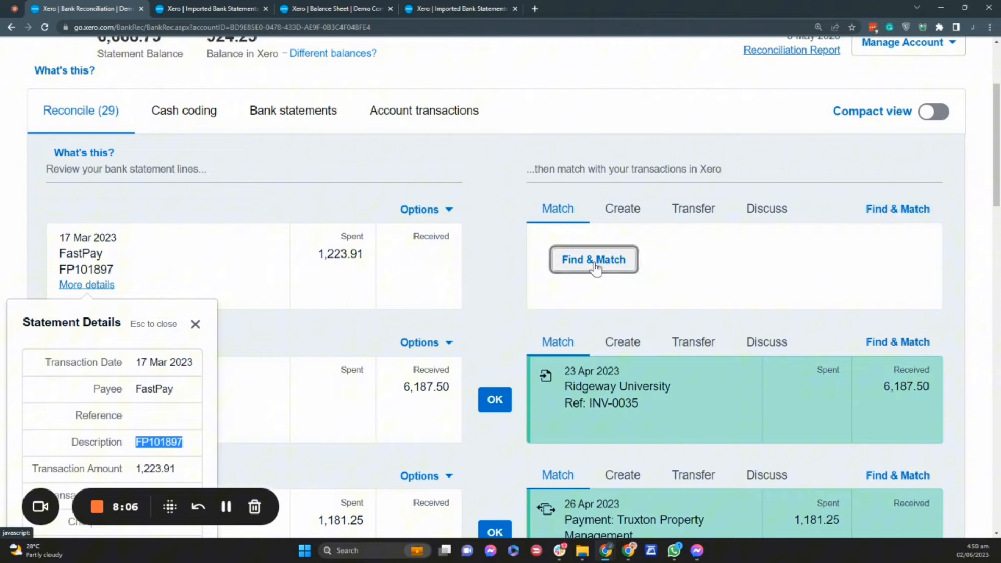
pyautogui.scroll(-6, 576, 306)
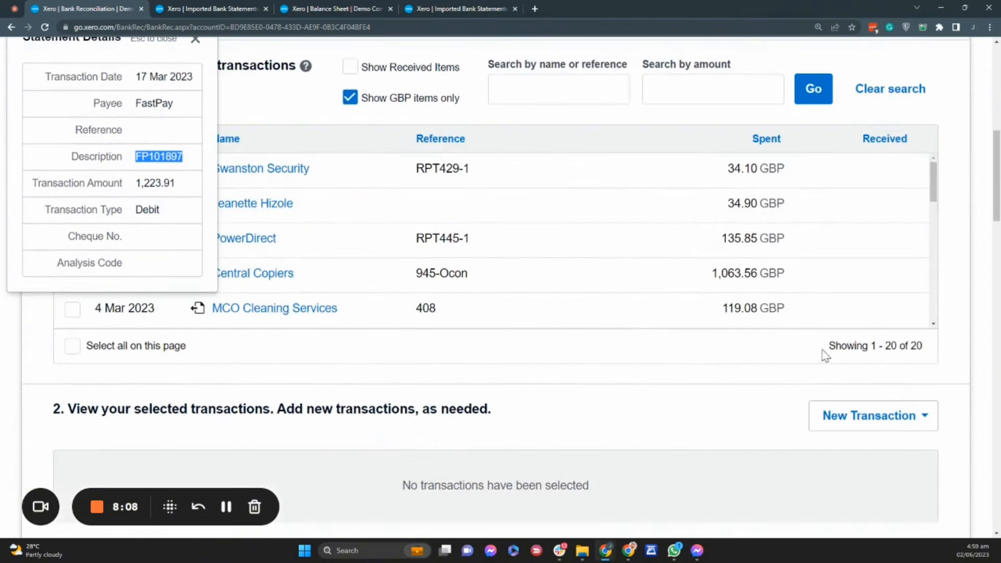
pyautogui.scroll(-3, 825, 356)
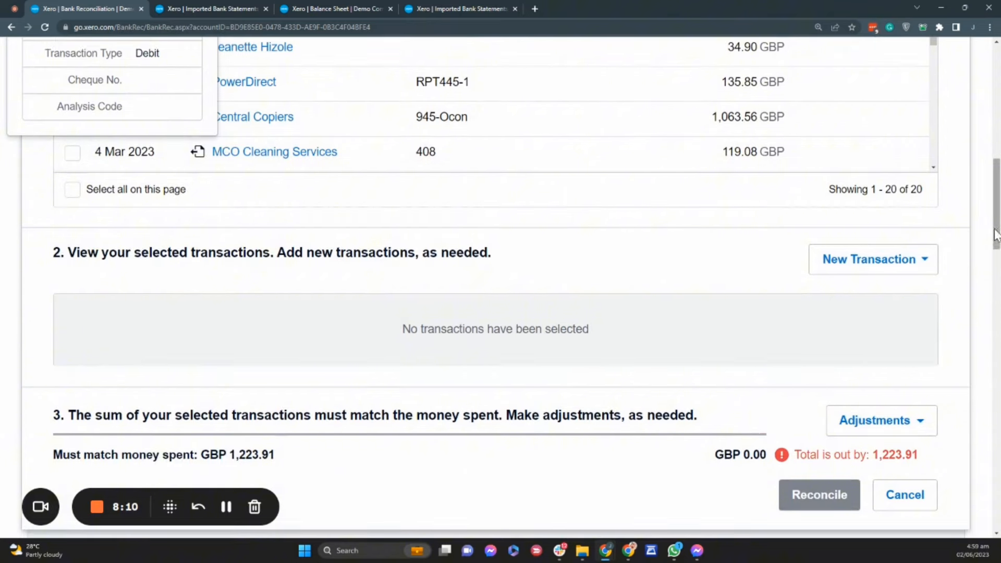
pyautogui.moveTo(996, 235); pyautogui.dragTo(967, 183)
pyautogui.click(575, 305)
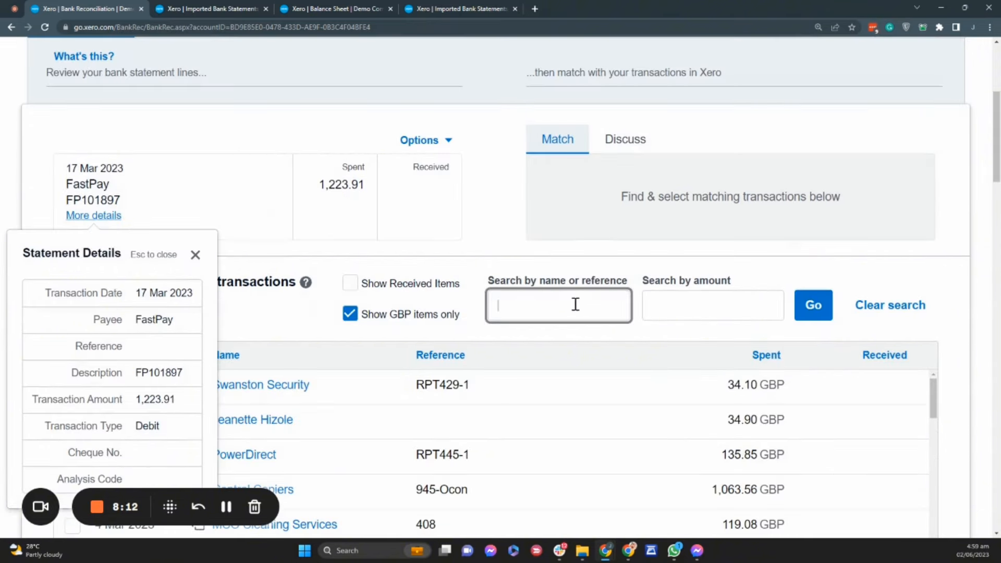
pyautogui.hotkey('ctrl', 'v')
pyautogui.click(822, 312)
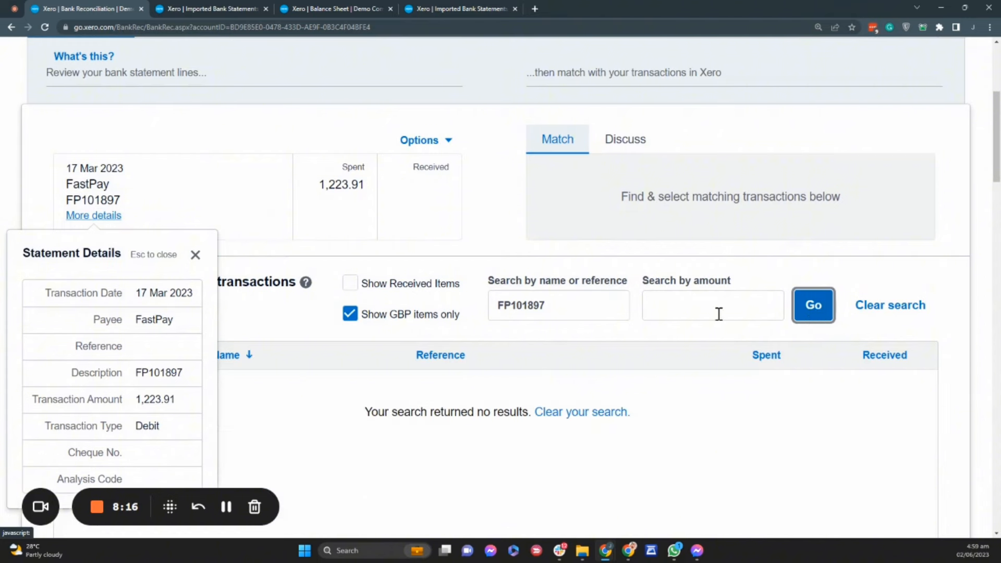
pyautogui.click(195, 255)
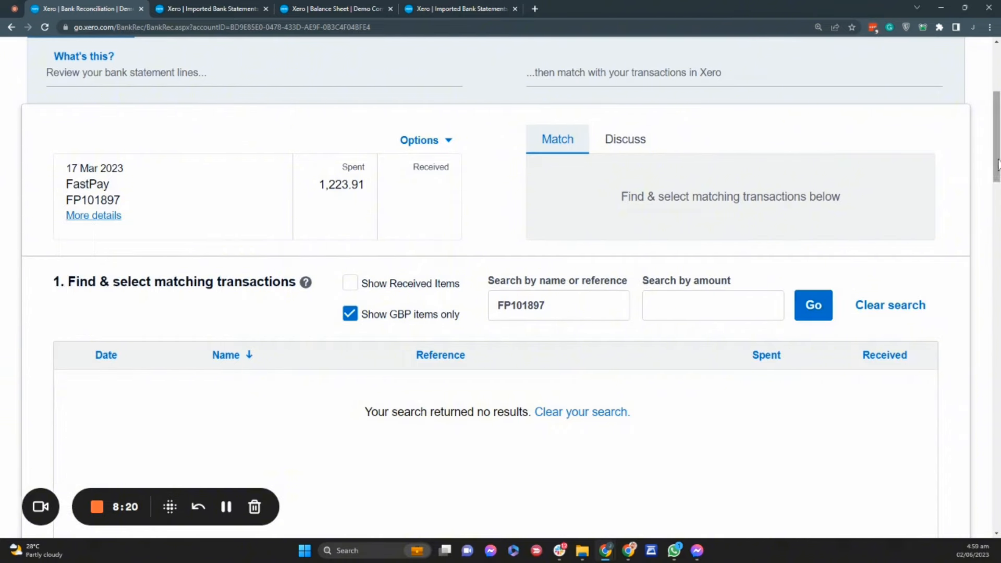
pyautogui.moveTo(999, 164); pyautogui.dragTo(997, 269)
pyautogui.click(900, 297)
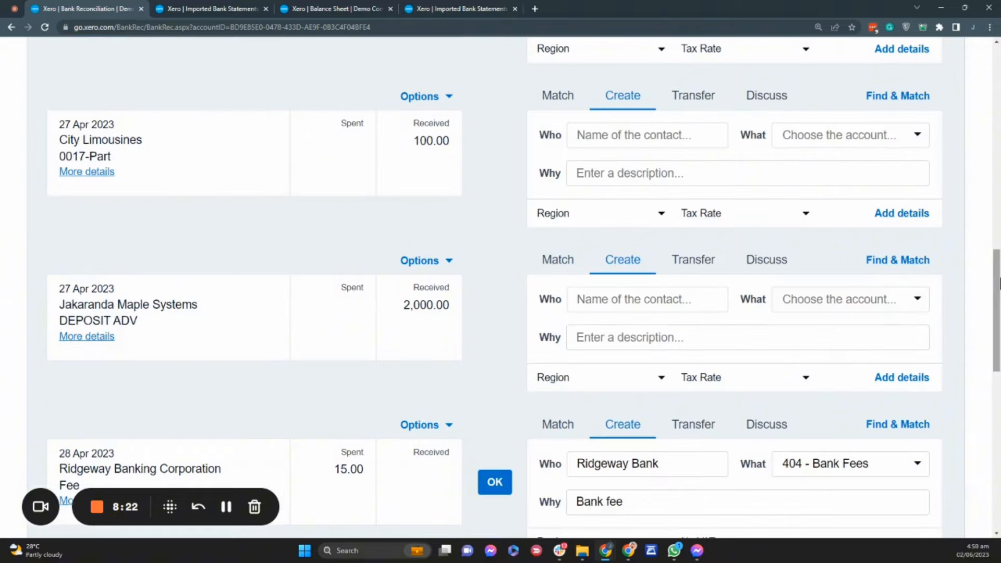
# Step: Write a discussion note on the FastPay line asking a named person about the transaction's nature and for supporting documents, "Bill/Invoice?"
pyautogui.scroll(15, 978, 172)
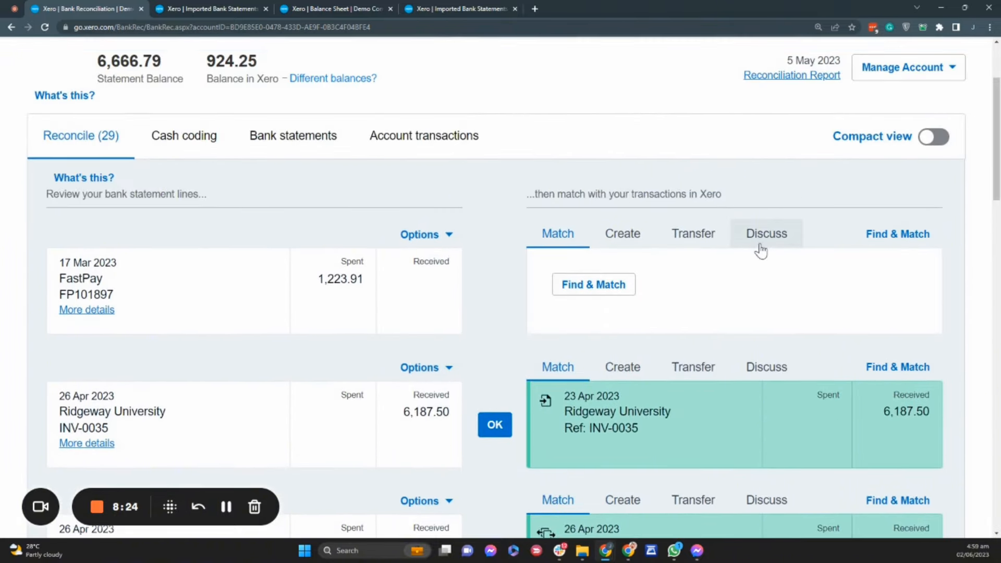
pyautogui.click(760, 246)
pyautogui.click(614, 287)
pyautogui.write('J')
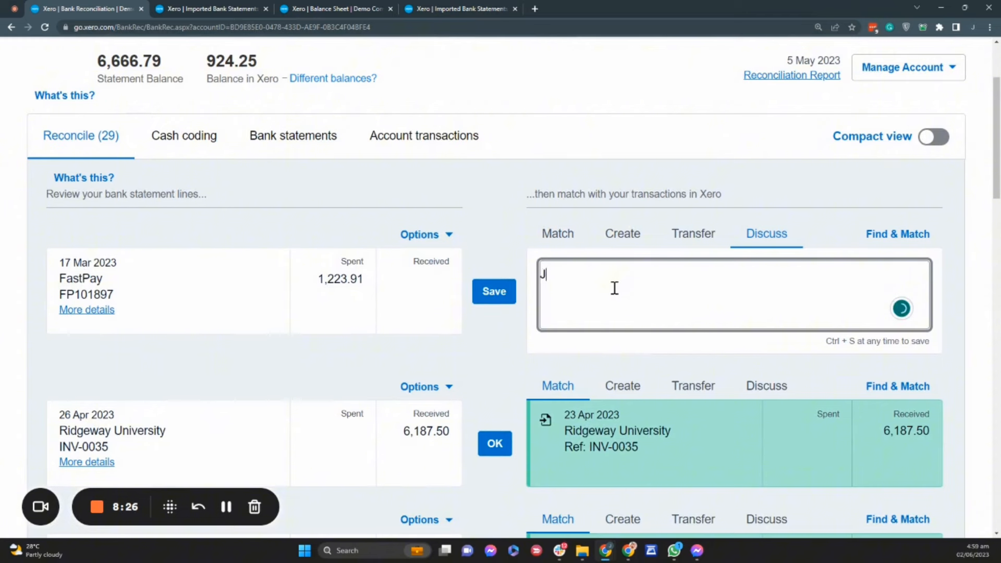
pyautogui.write("eanette: What'")
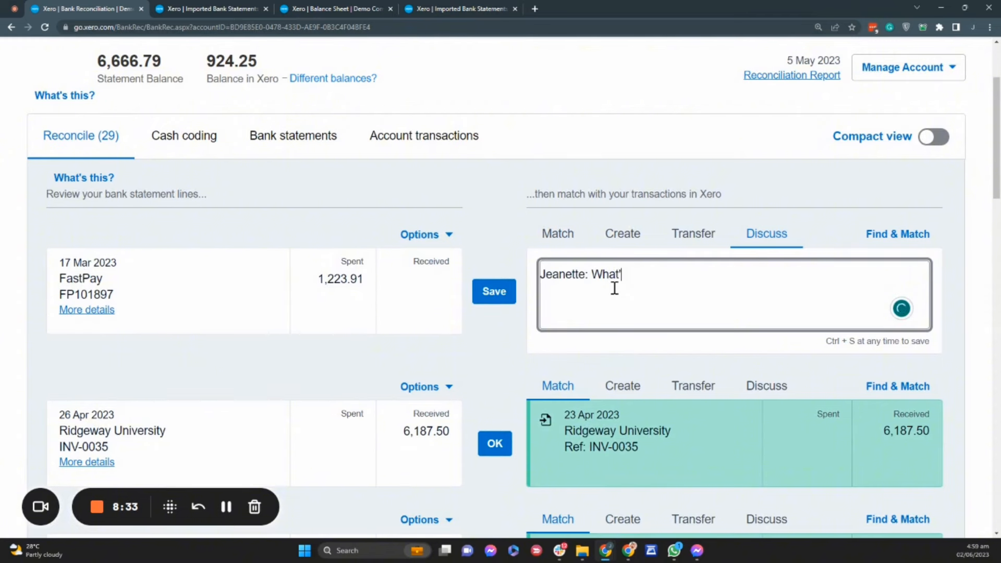
pyautogui.write('s the nature of')
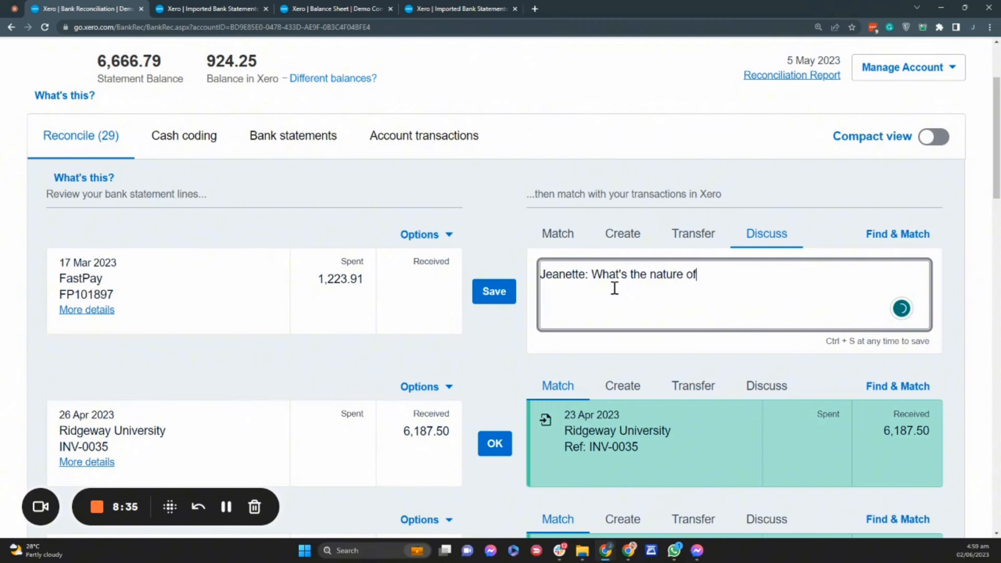
pyautogui.write(' this transac')
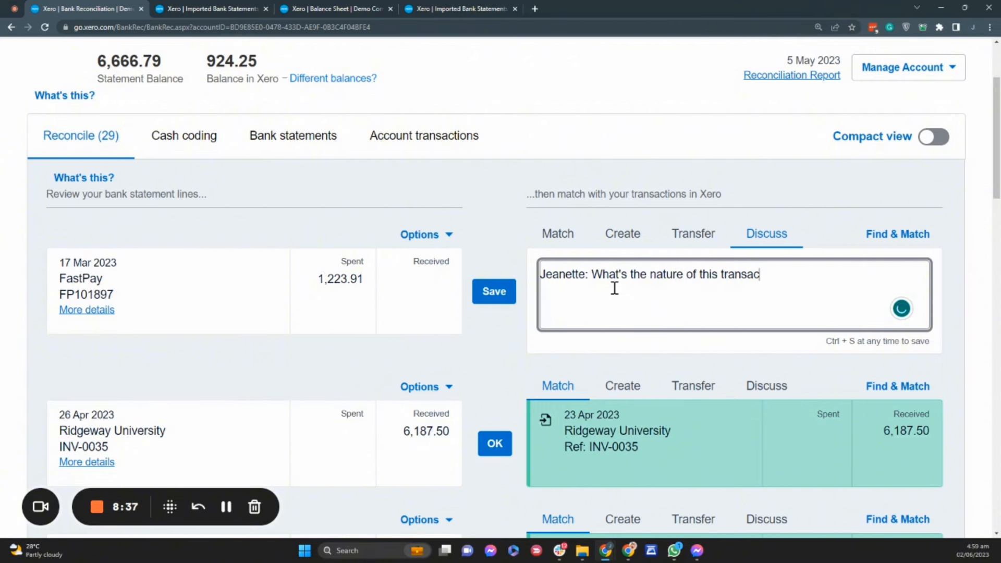
pyautogui.write('tion? Do you gha')
pyautogui.write('hav')
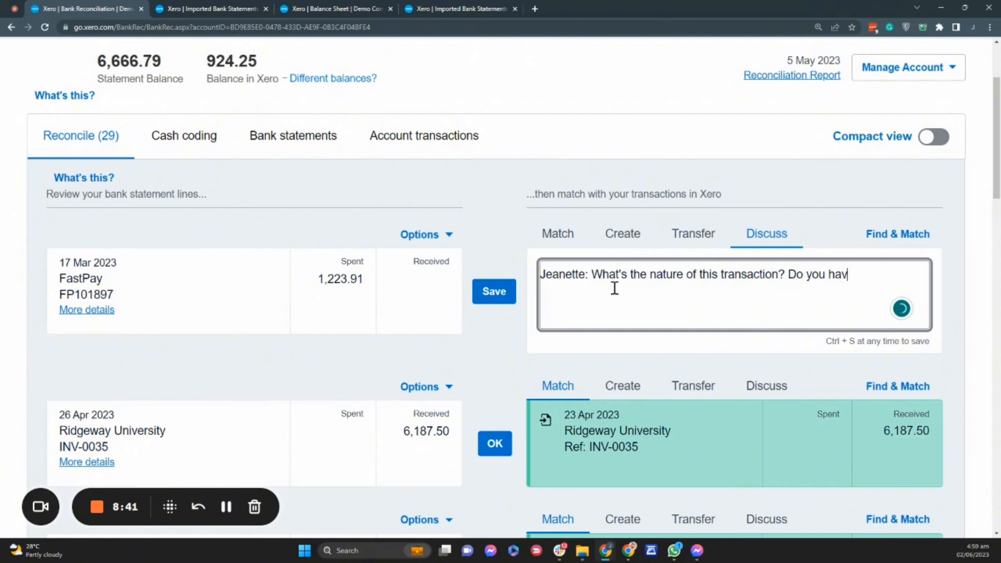
pyautogui.write('e a supporting ')
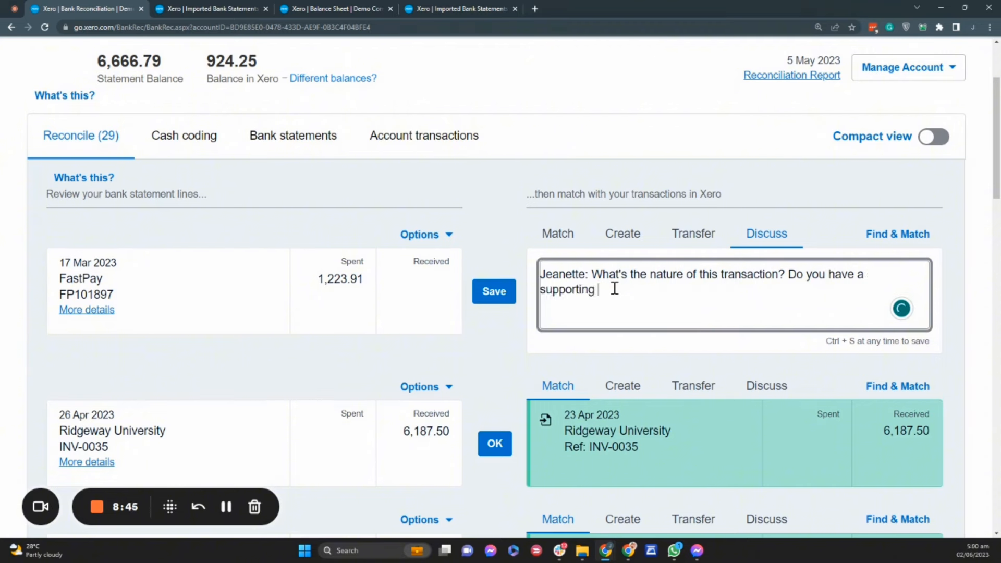
pyautogui.write('documents? Bills')
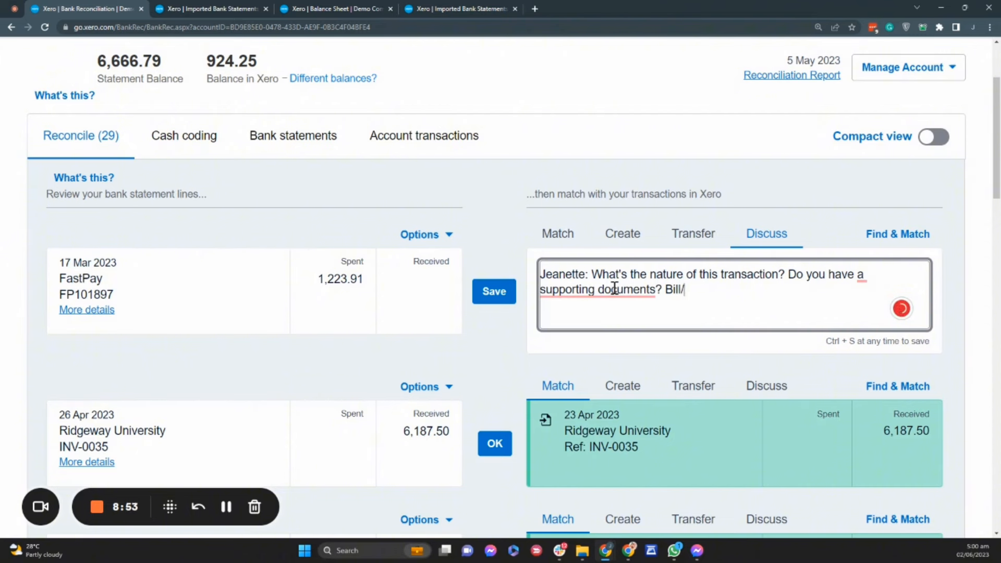
pyautogui.write('Invoice?')
# Step: Correct the note's wording to "a supporting document" and save the discussion on the FastPay line
pyautogui.moveTo(608, 290)
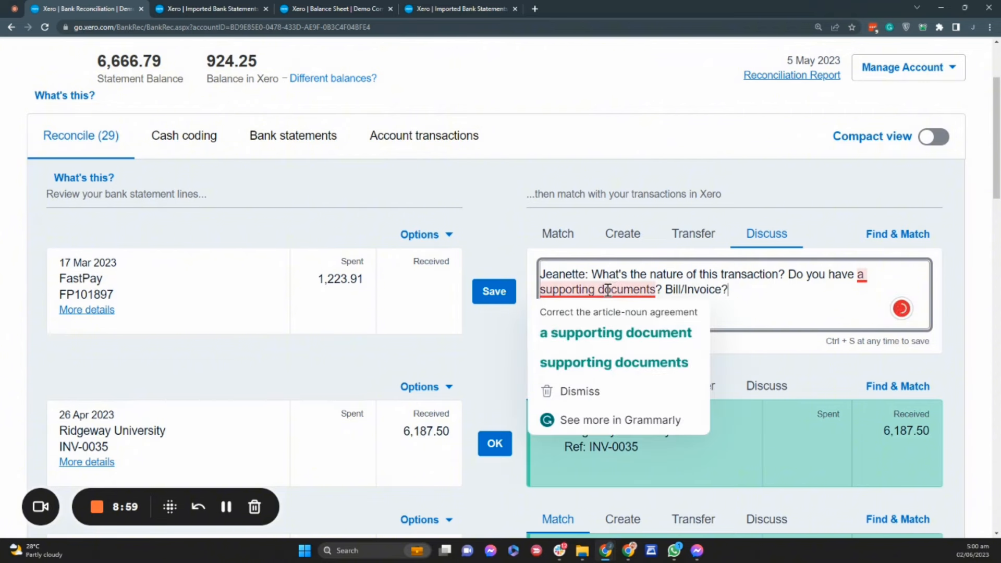
pyautogui.click(609, 330)
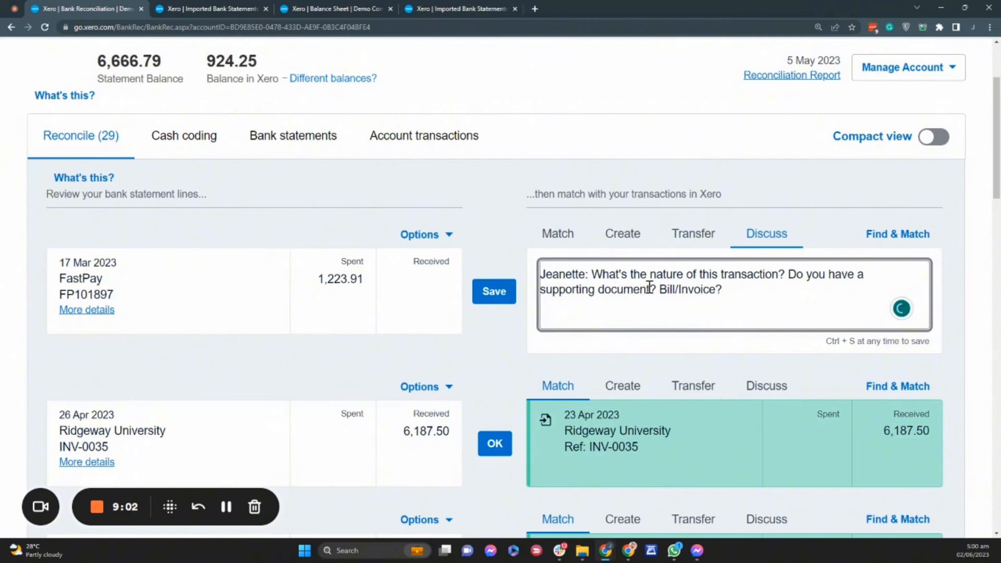
pyautogui.click(508, 302)
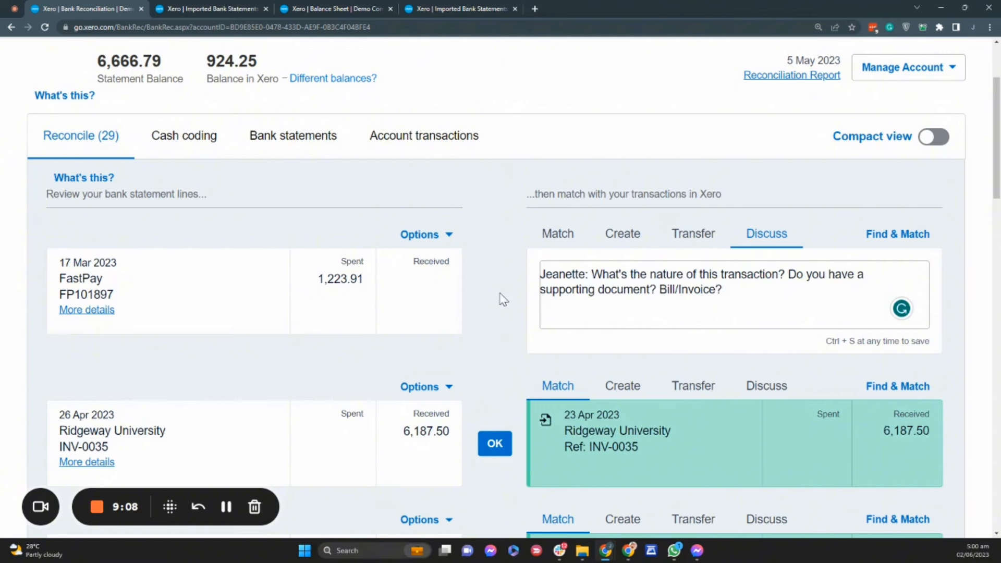
# Step: Compare the Ridgeway University statement line with its suggested match by name, received amount and invoice reference
pyautogui.scroll(1, 997, 203)
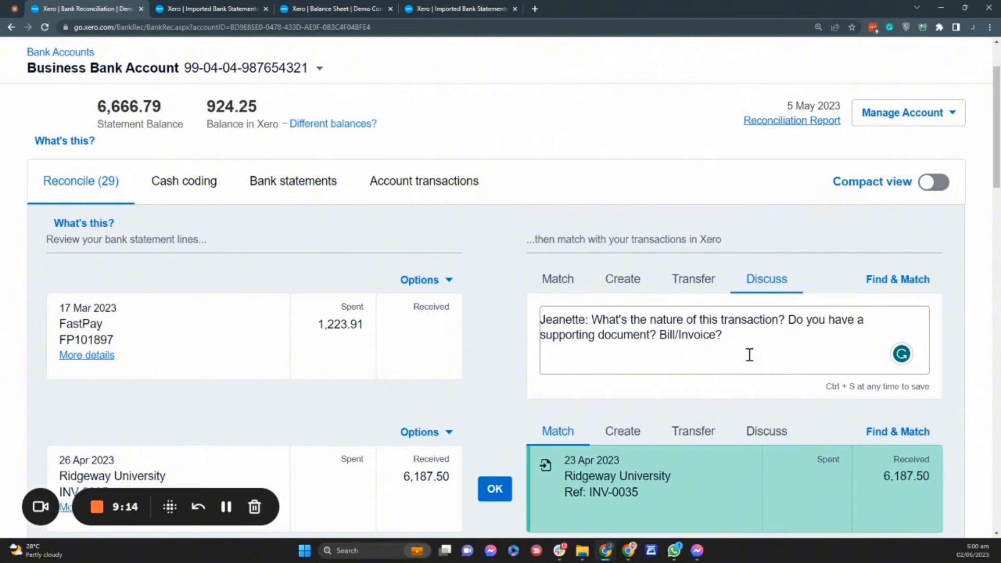
pyautogui.scroll(-1, 730, 353)
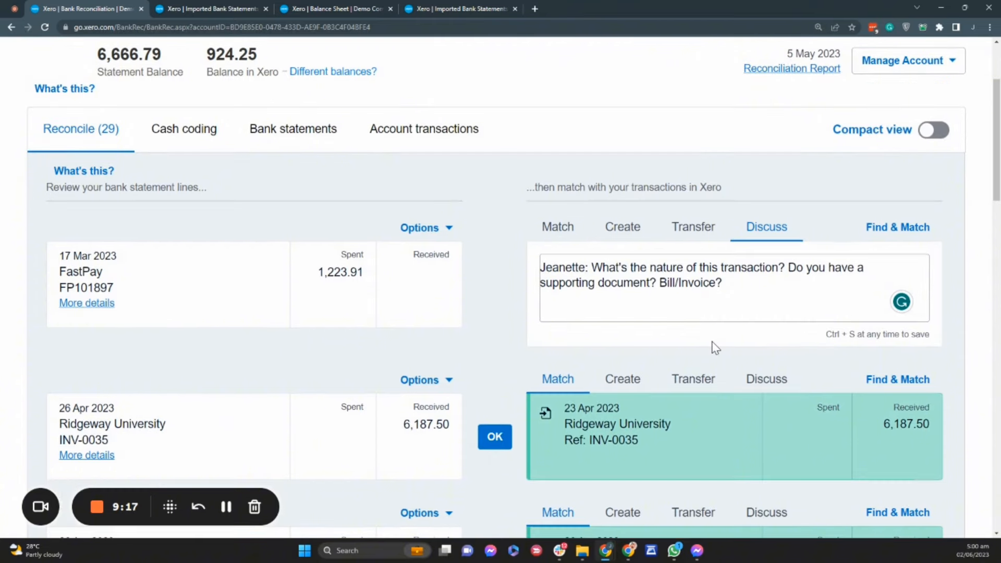
pyautogui.scroll(-4, 417, 282)
pyautogui.scroll(3, 474, 258)
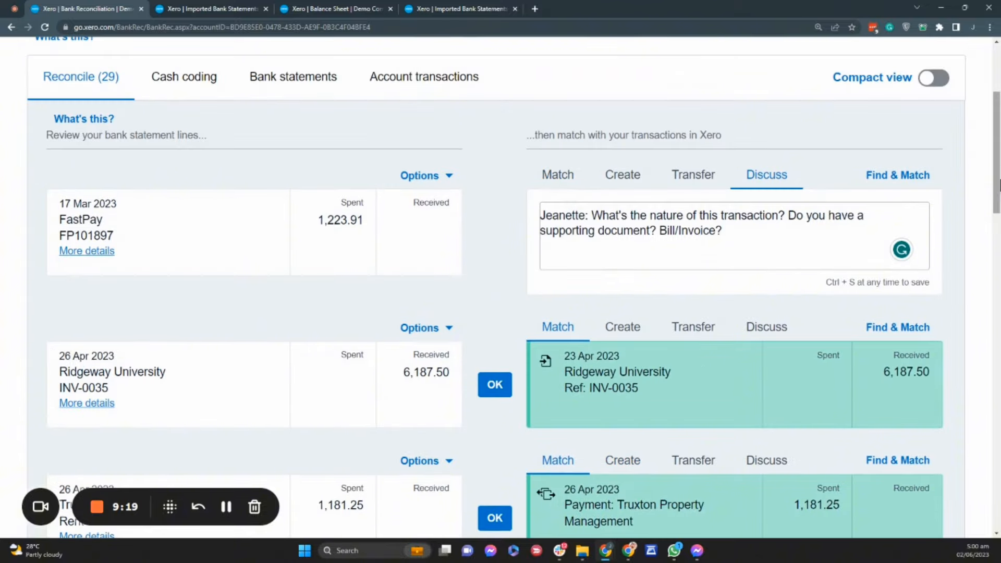
pyautogui.scroll(-1, 1000, 170)
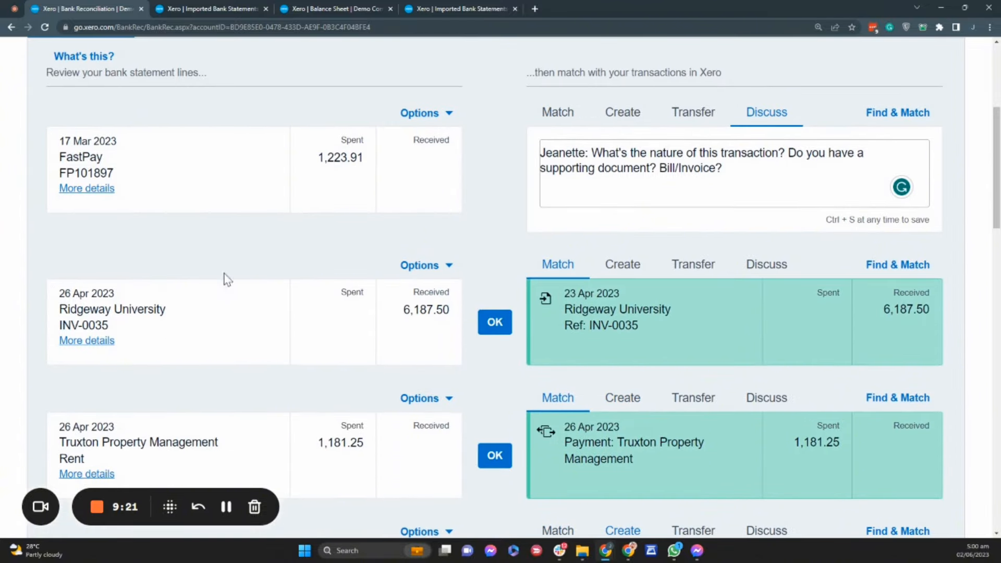
pyautogui.moveTo(58, 310); pyautogui.dragTo(168, 314)
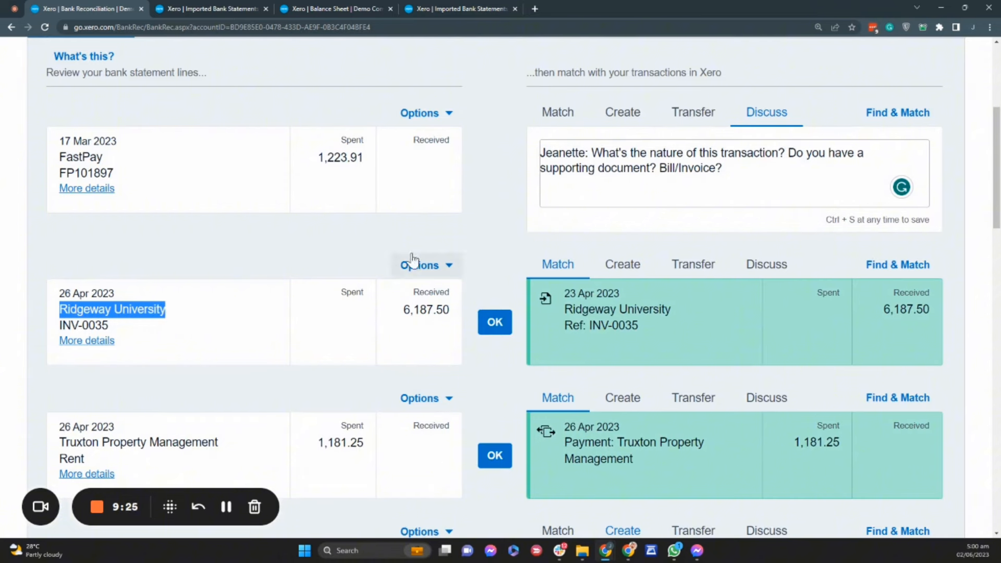
pyautogui.moveTo(410, 310); pyautogui.dragTo(458, 319)
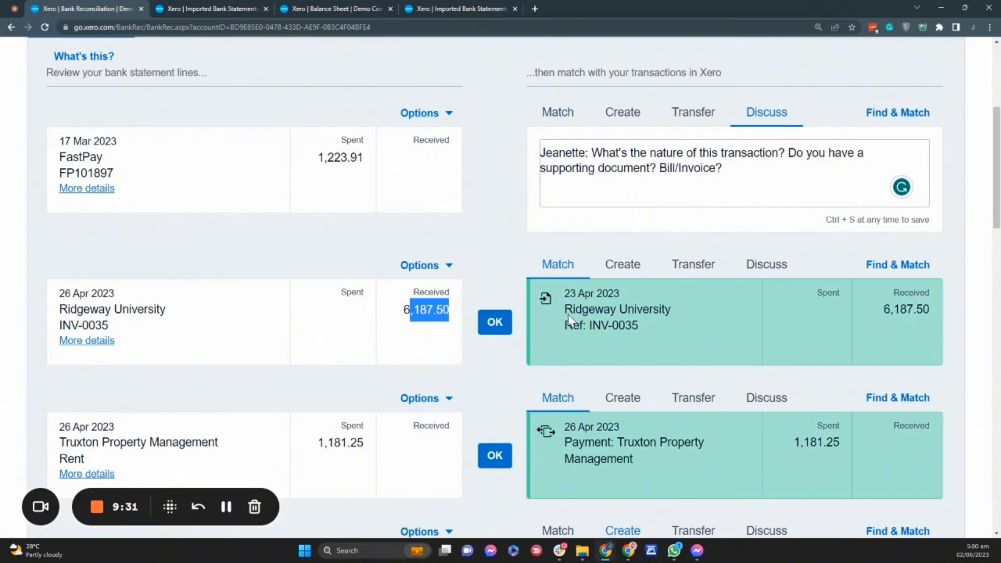
pyautogui.moveTo(564, 312); pyautogui.dragTo(678, 315)
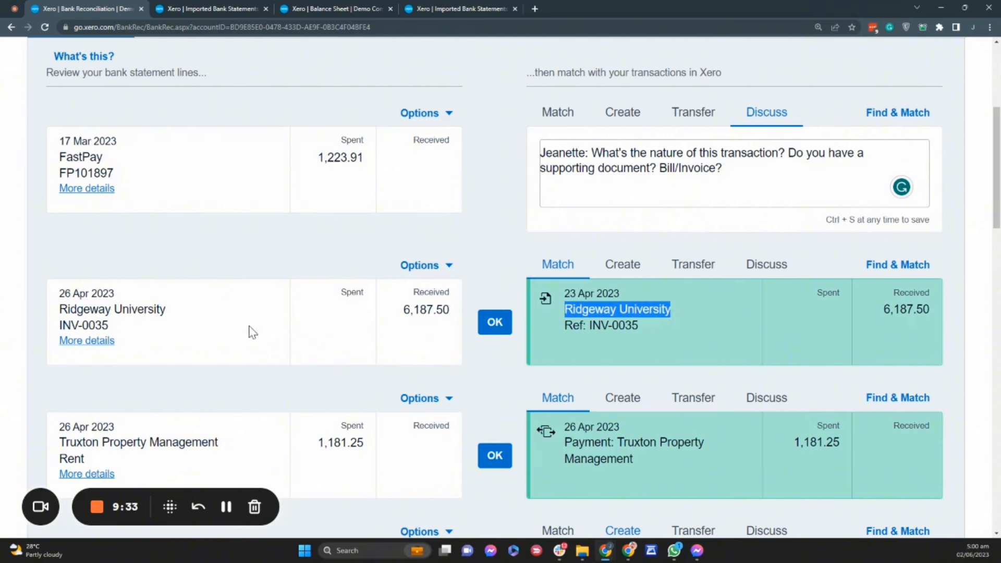
pyautogui.moveTo(59, 325); pyautogui.dragTo(110, 327)
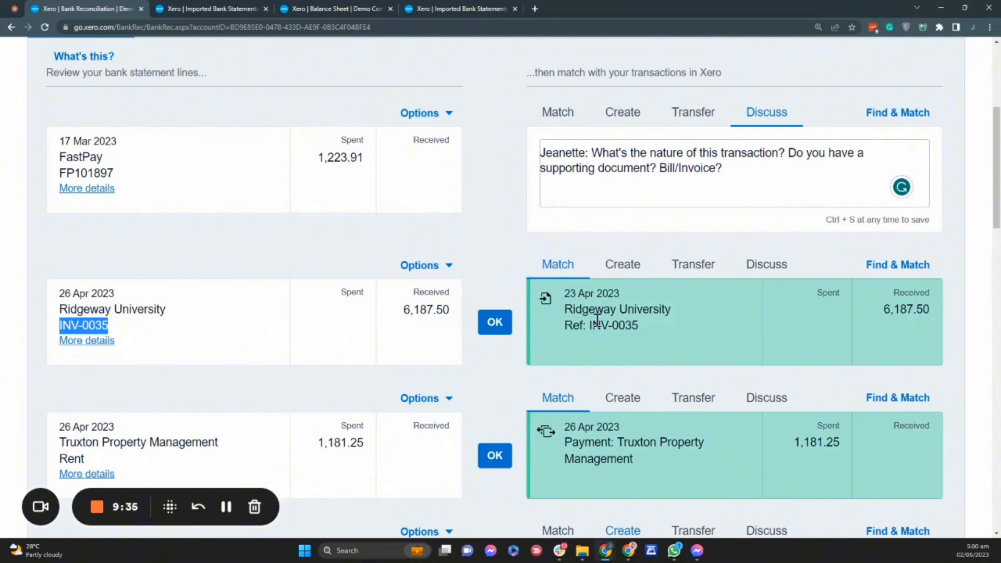
pyautogui.moveTo(590, 326); pyautogui.dragTo(640, 330)
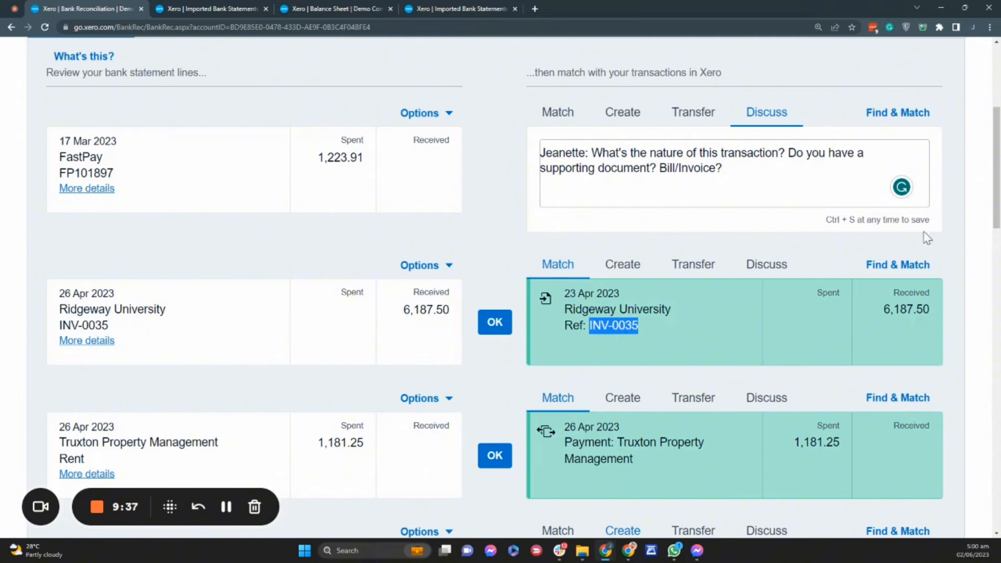
# Step: Open the Invoices list in a new browser tab, place it after the first bank statements tab, and switch to that statements tab
pyautogui.scroll(5, 996, 195)
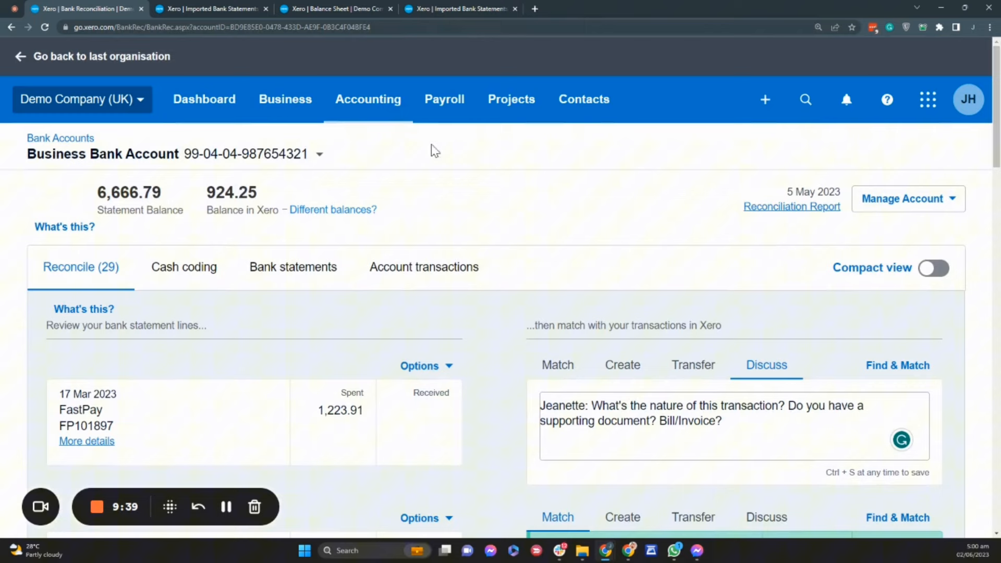
pyautogui.click(269, 112)
pyautogui.rightClick(386, 256)
pyautogui.click(412, 260)
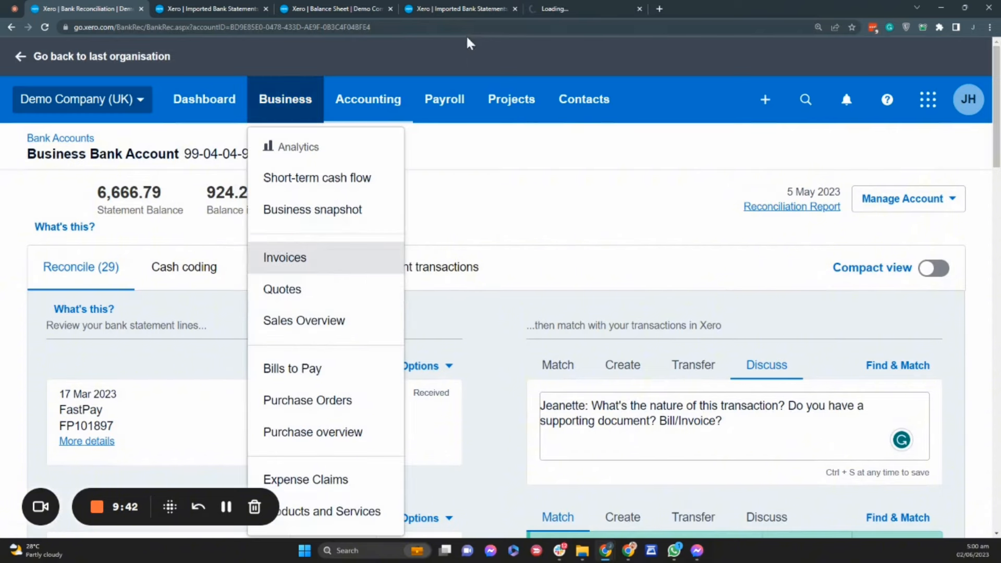
pyautogui.moveTo(584, 1); pyautogui.dragTo(221, 13)
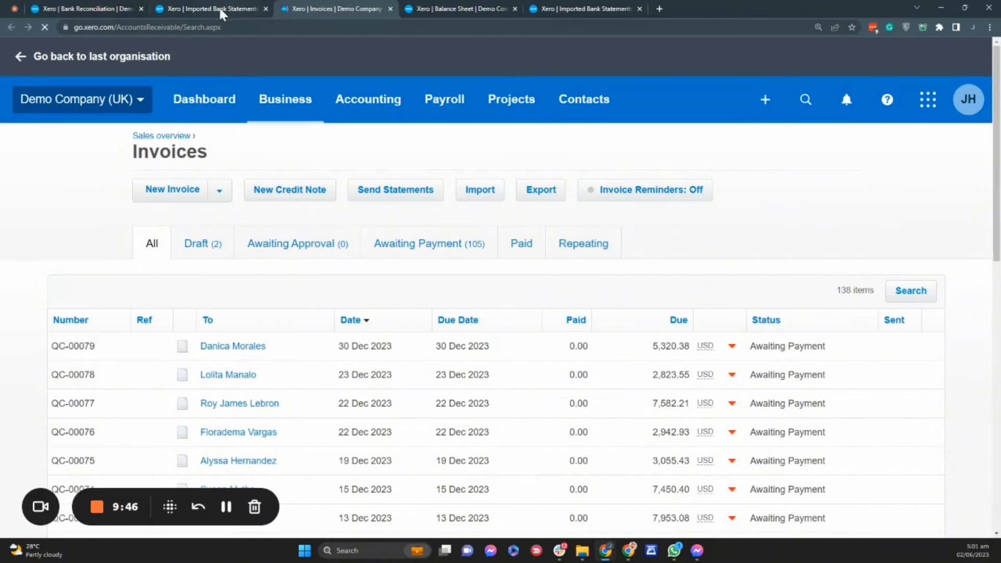
pyautogui.click(220, 13)
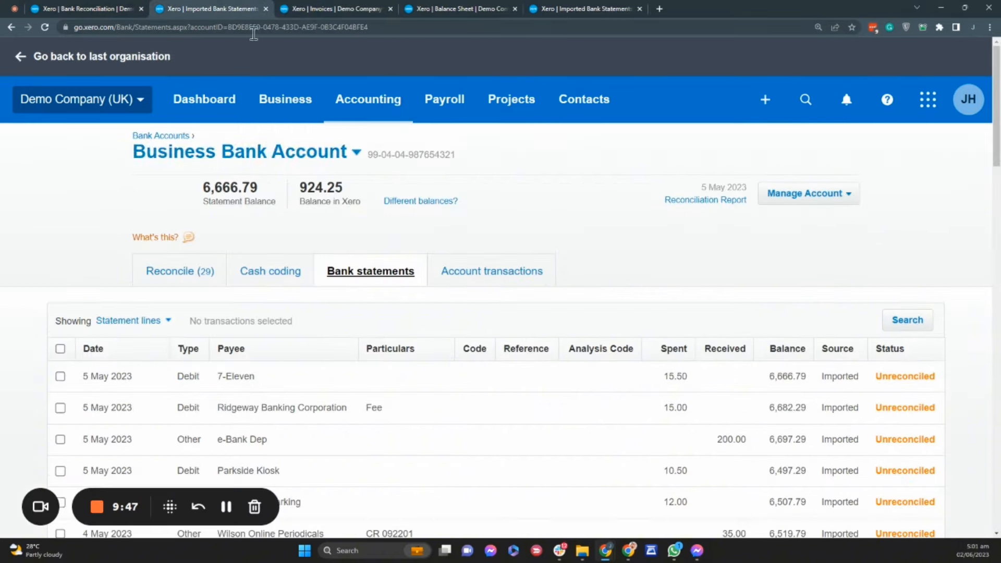
# Step: Copy the invoice reference INV-0035 from the Ridgeway University statement line on the Bank Reconciliation page
pyautogui.click(99, 11)
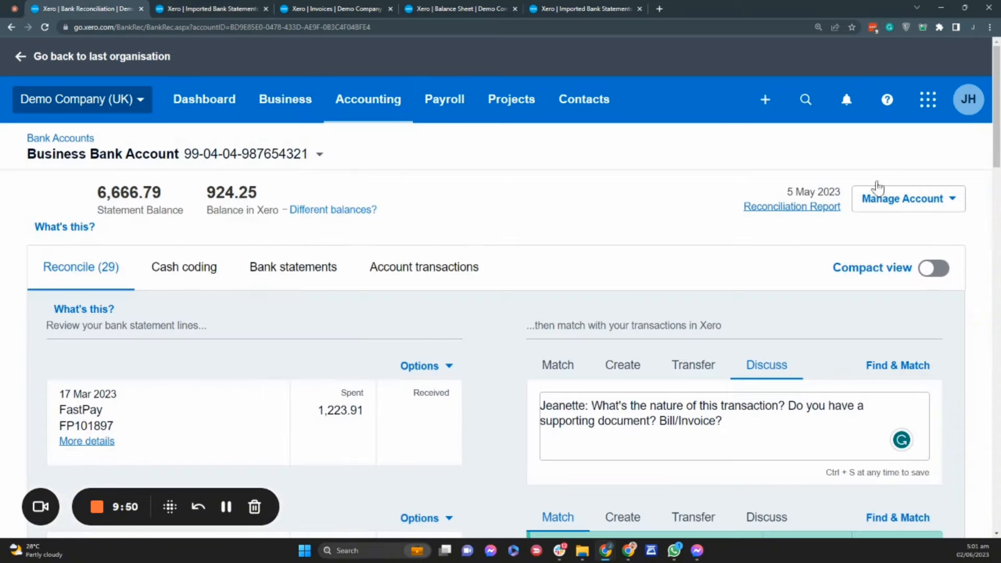
pyautogui.scroll(-4, 983, 201)
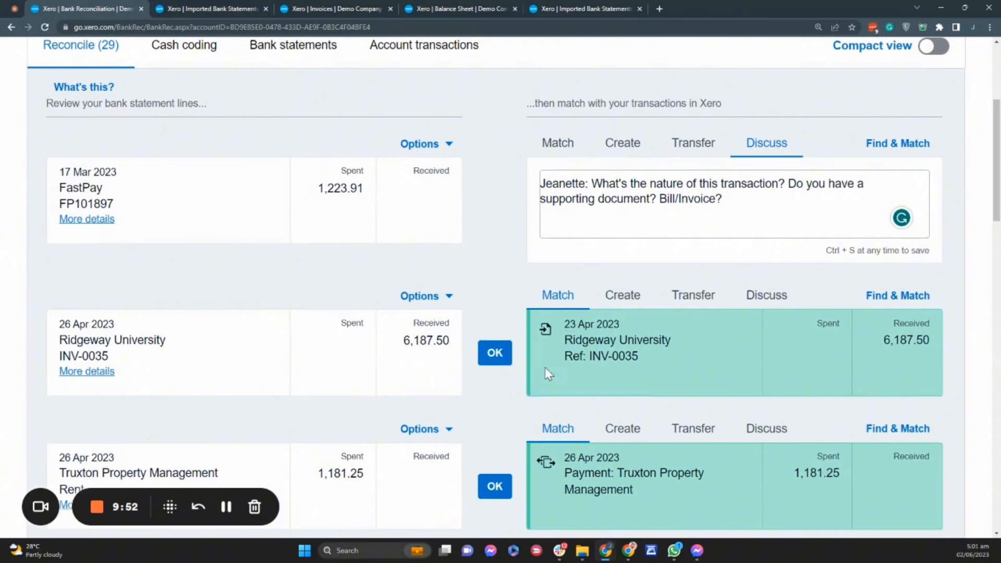
pyautogui.moveTo(592, 357); pyautogui.dragTo(625, 356)
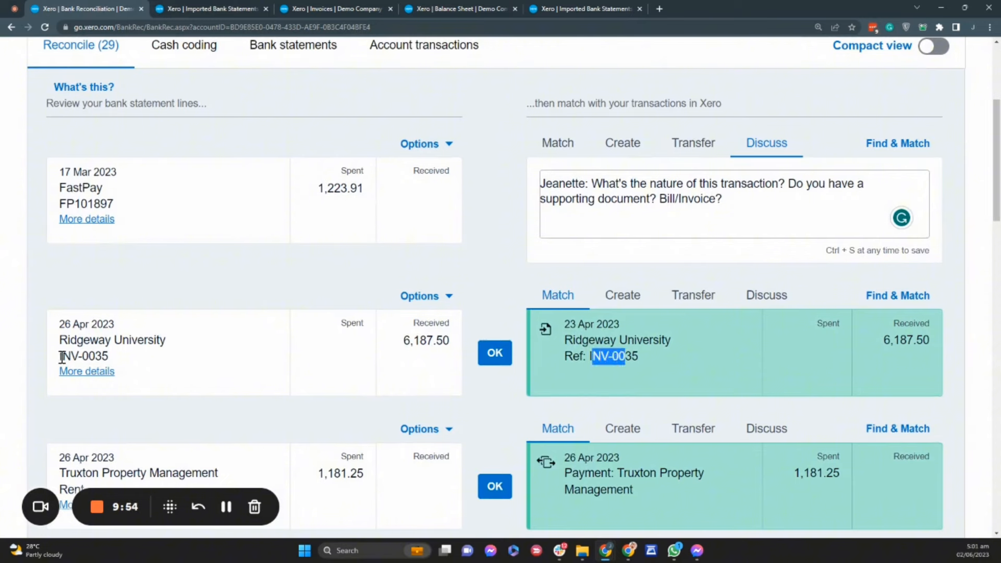
pyautogui.moveTo(62, 357); pyautogui.dragTo(111, 359)
pyautogui.hotkey('ctrl', 'c')
# Step: Place the Invoices browser tab directly after the Bank Reconciliation tab and search all invoices for INV-0035
pyautogui.click(204, 8)
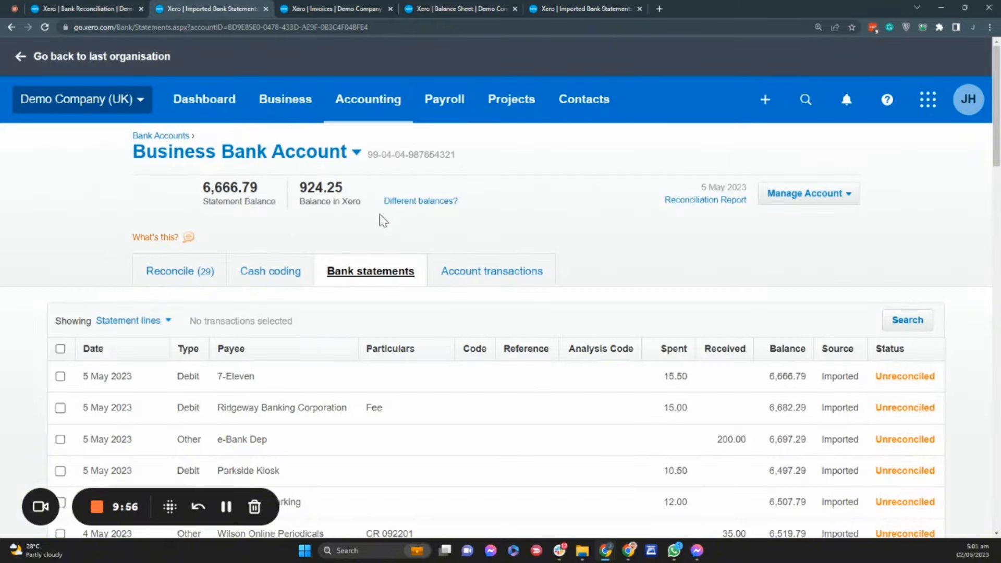
pyautogui.moveTo(335, 7); pyautogui.dragTo(214, 7)
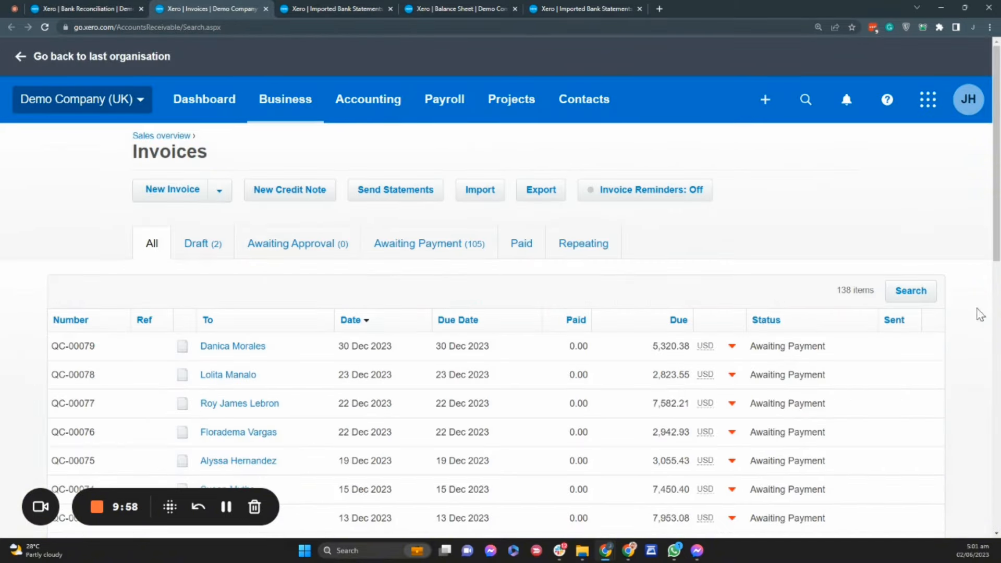
pyautogui.click(911, 291)
pyautogui.hotkey('ctrl', 'v')
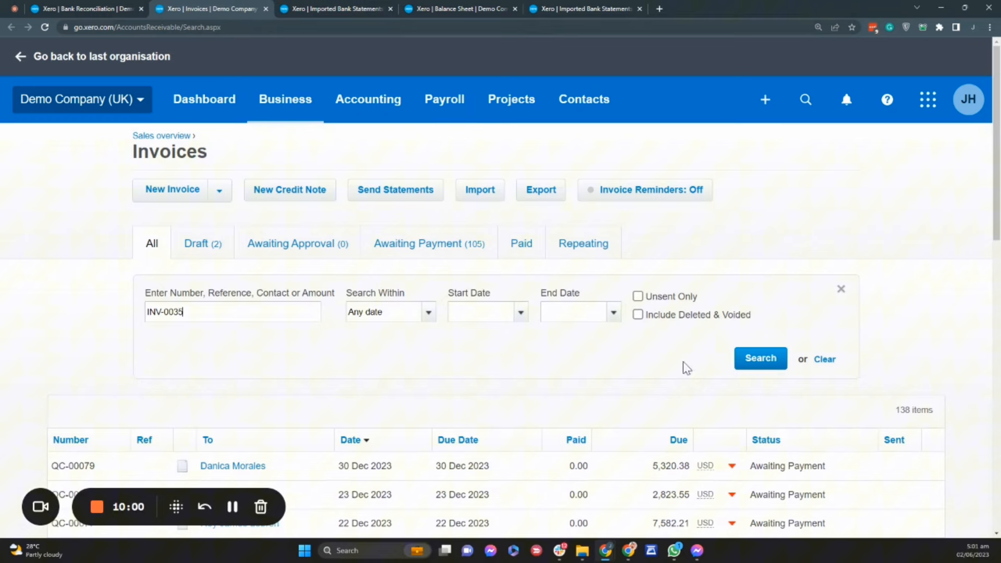
pyautogui.click(760, 358)
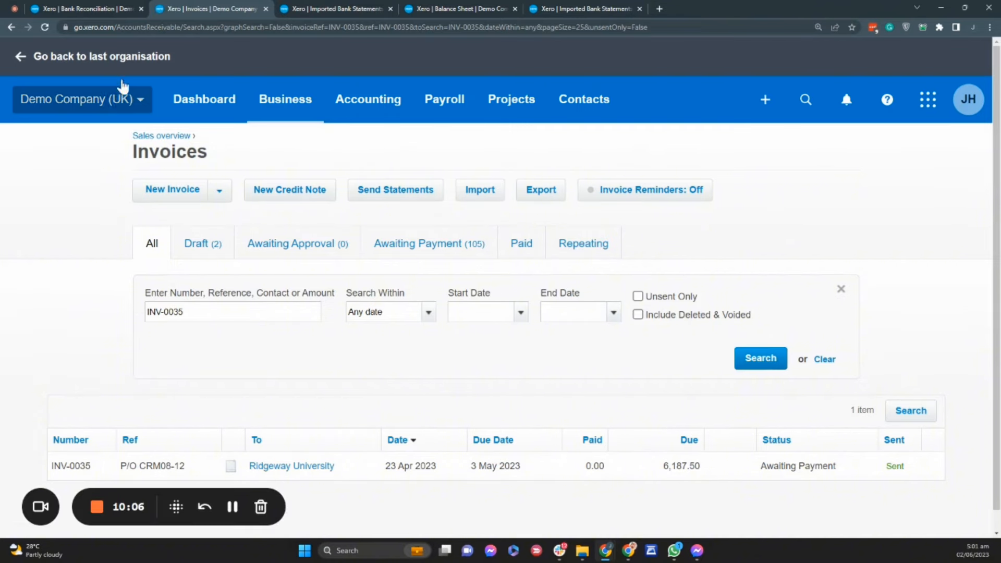
# Step: Compare the Ridgeway University line's name, reference, received amount and date with its suggested match on the reconciliation page, and accept the match
pyautogui.click(93, 6)
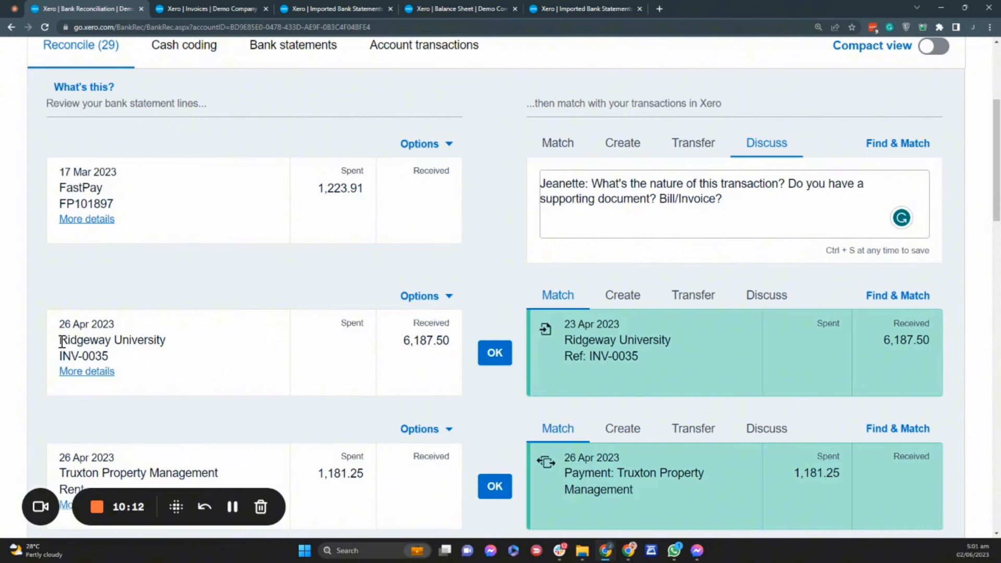
pyautogui.moveTo(59, 340); pyautogui.dragTo(183, 335)
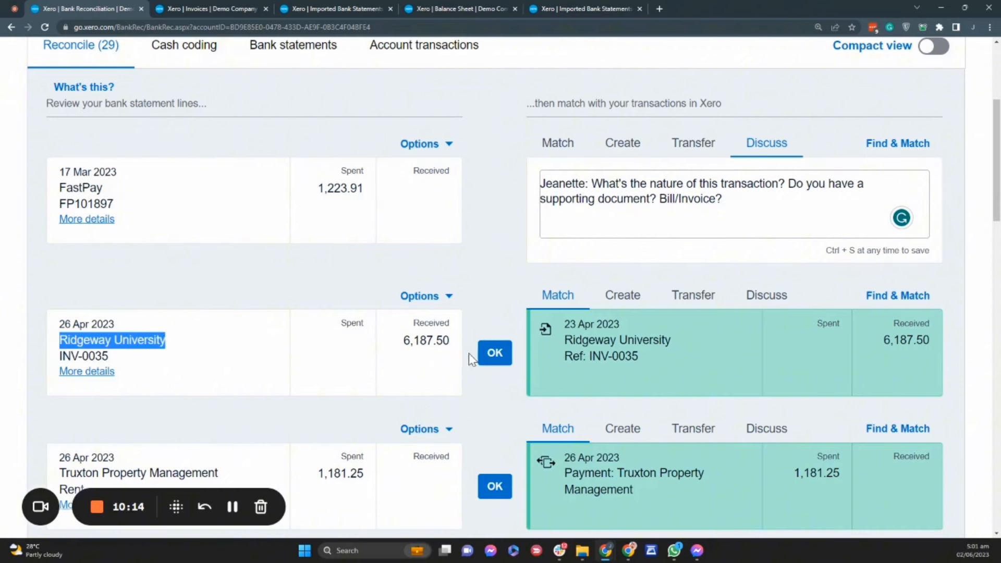
pyautogui.moveTo(564, 340); pyautogui.dragTo(683, 344)
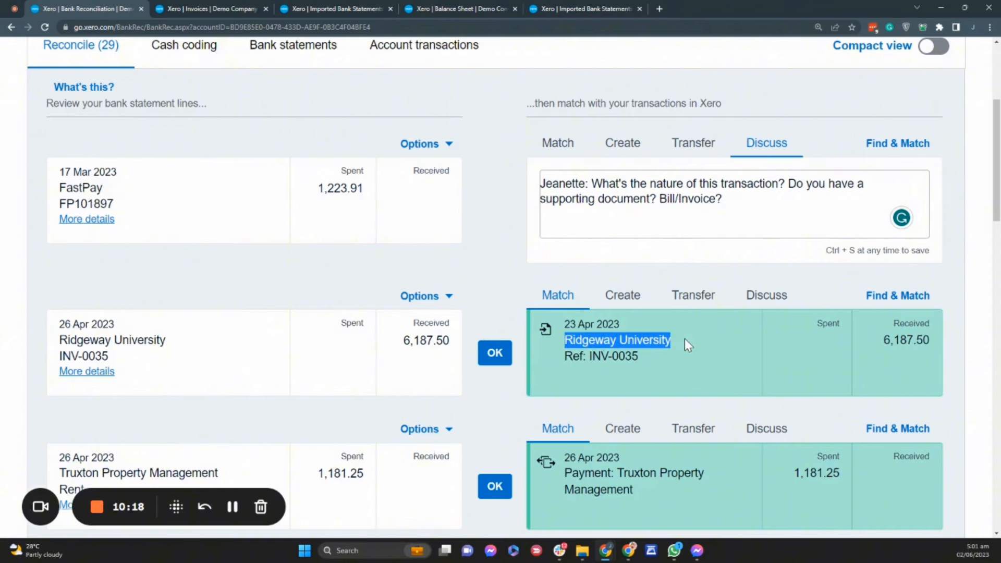
pyautogui.moveTo(55, 360); pyautogui.dragTo(148, 361)
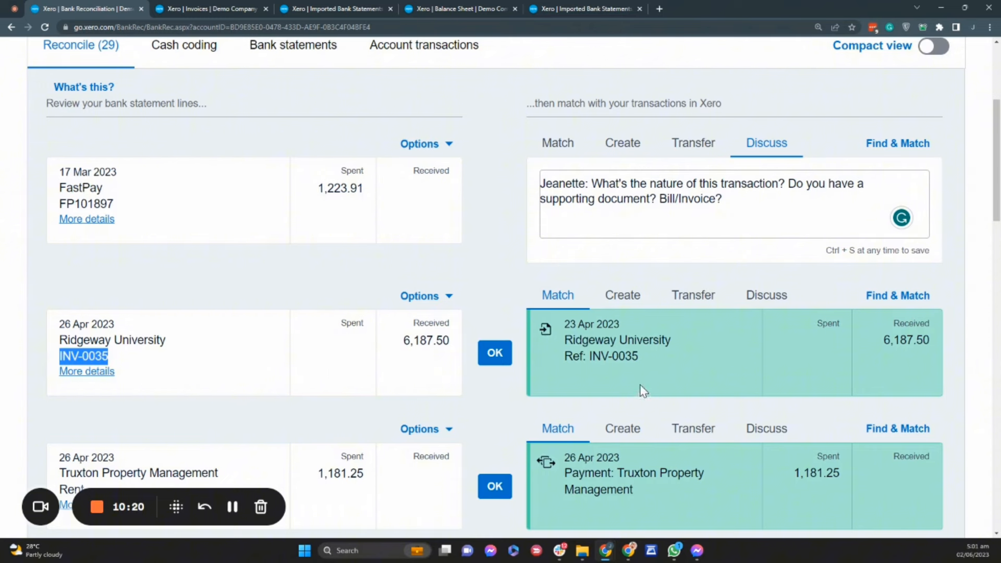
pyautogui.moveTo(400, 345); pyautogui.dragTo(456, 344)
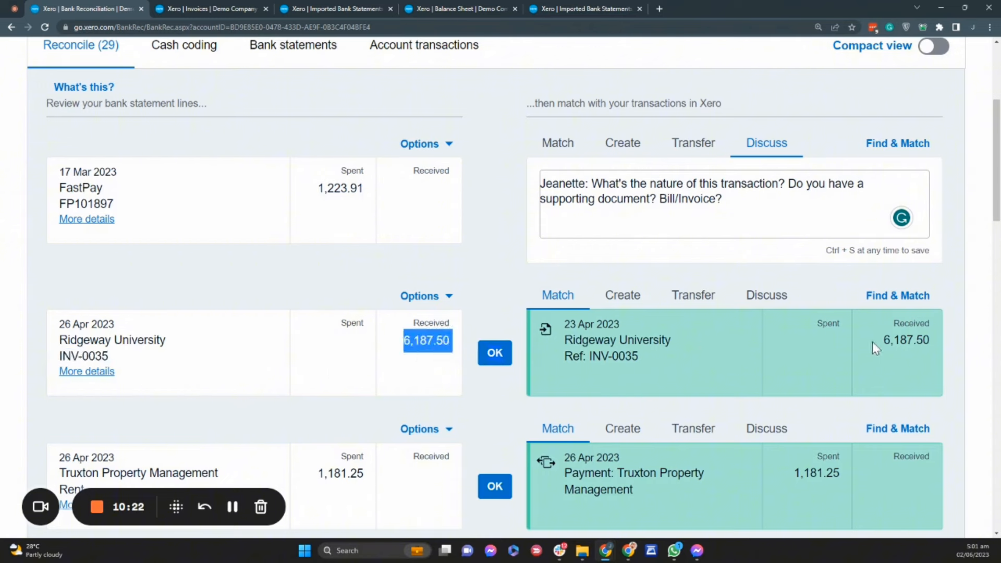
pyautogui.moveTo(871, 342); pyautogui.dragTo(934, 345)
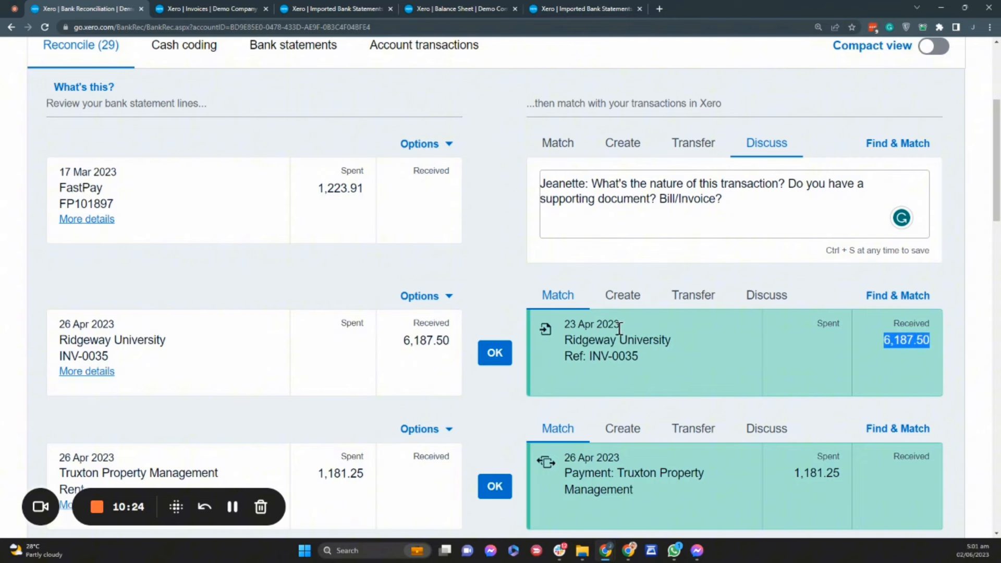
pyautogui.moveTo(573, 326); pyautogui.dragTo(621, 322)
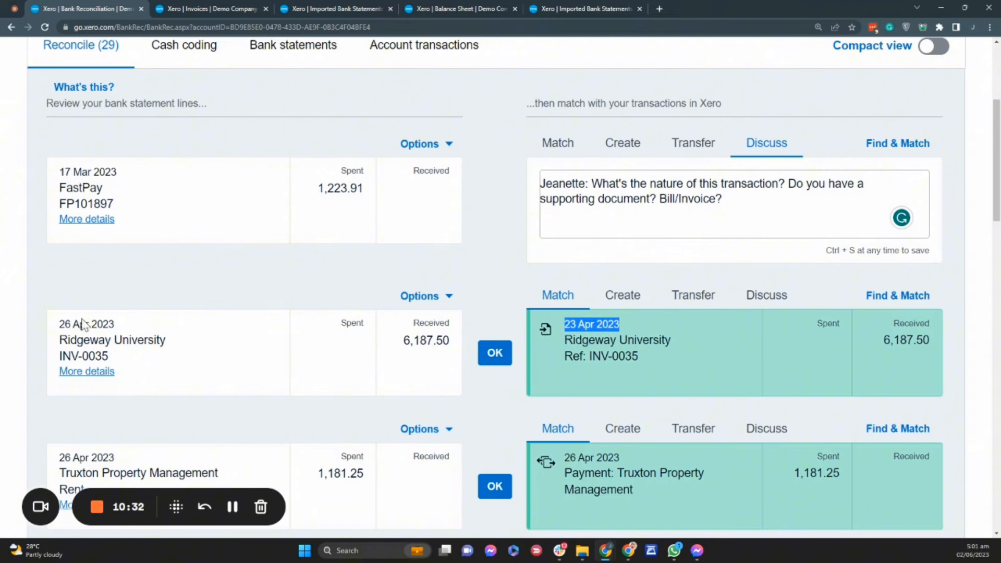
pyautogui.click(59, 330)
pyautogui.moveTo(59, 329); pyautogui.dragTo(134, 330)
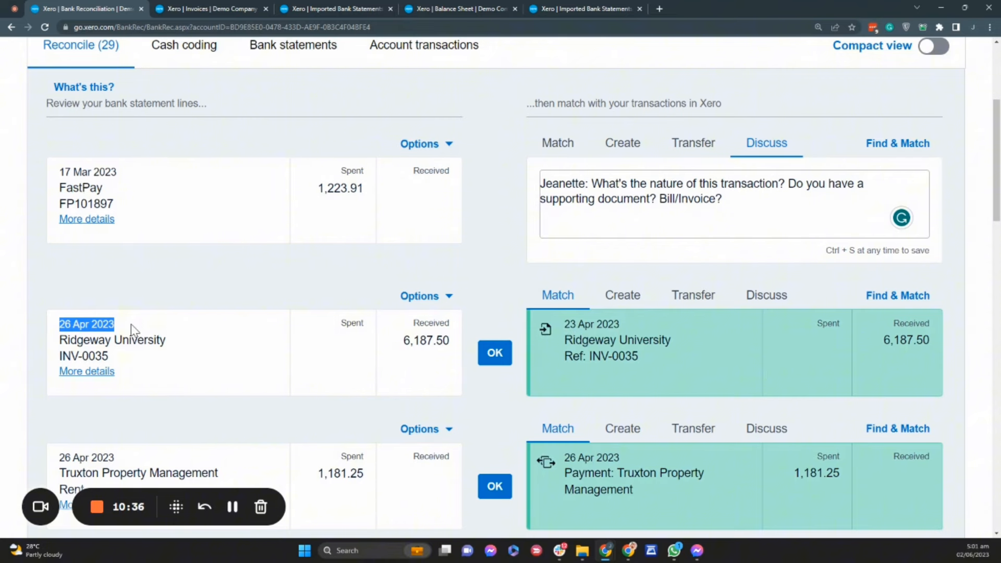
pyautogui.click(494, 354)
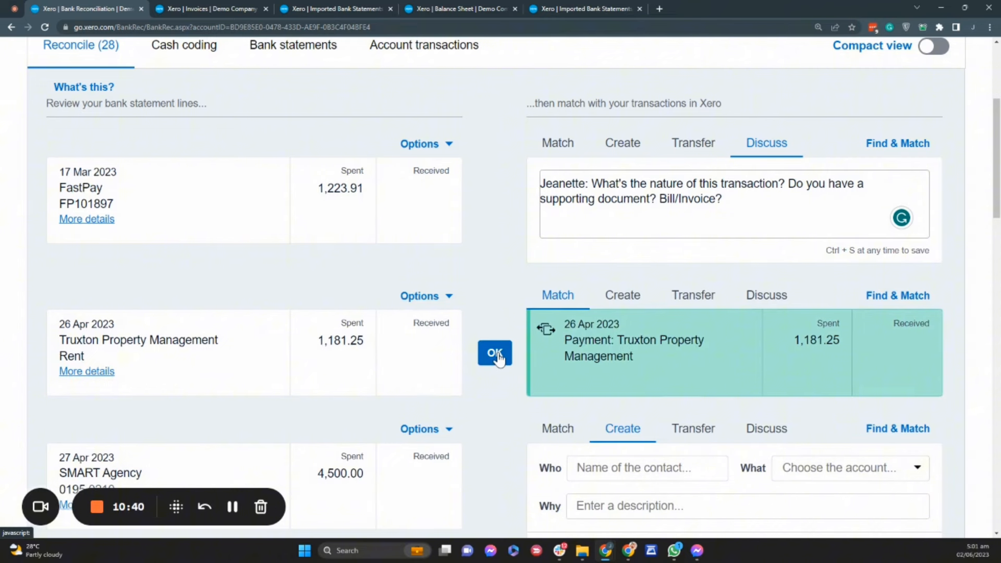
# Step: Compare the Truxton Property Management line's name, spent amount and date with its suggested payment, and accept the match
pyautogui.doubleClick(60, 343)
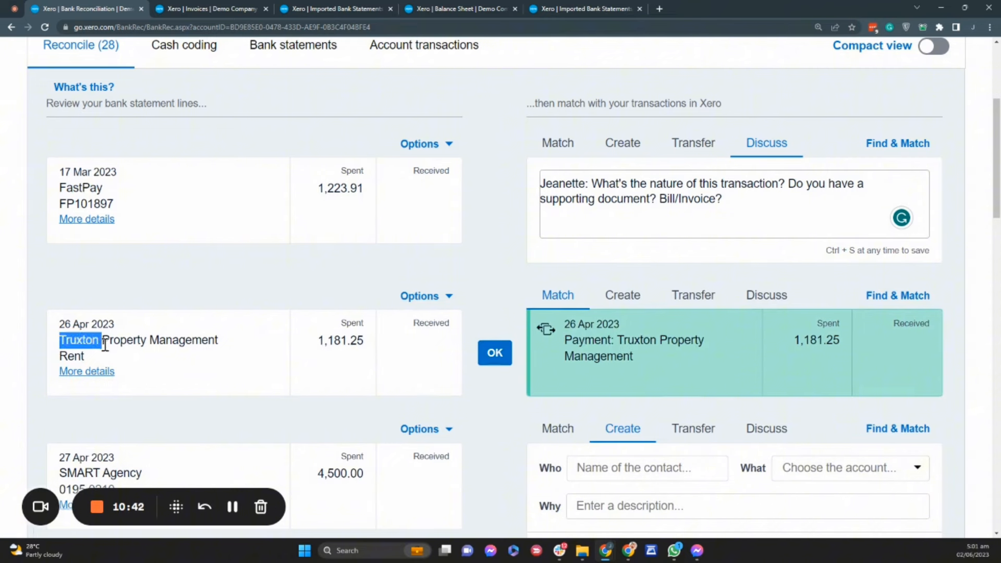
pyautogui.click(352, 373)
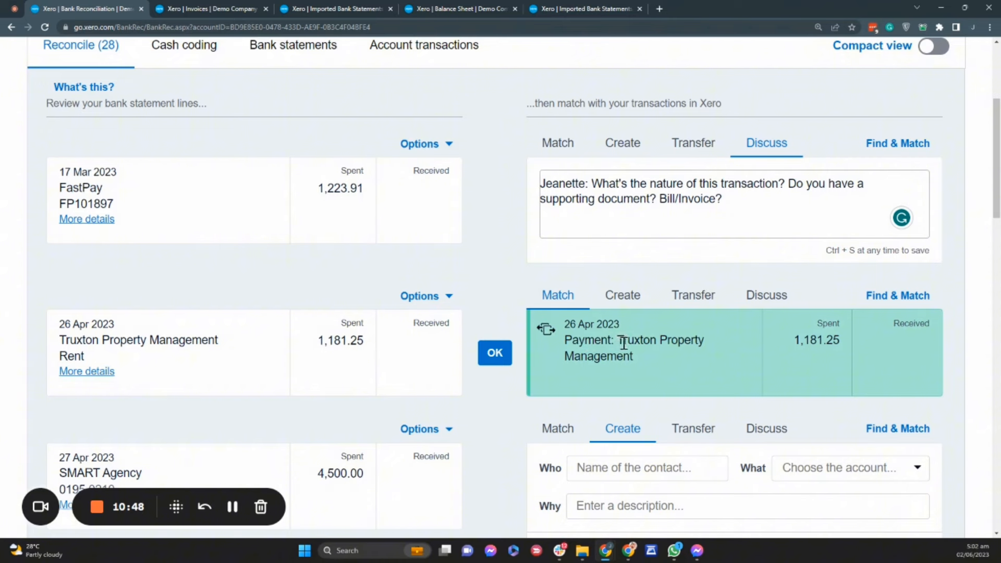
pyautogui.moveTo(619, 342); pyautogui.dragTo(700, 341)
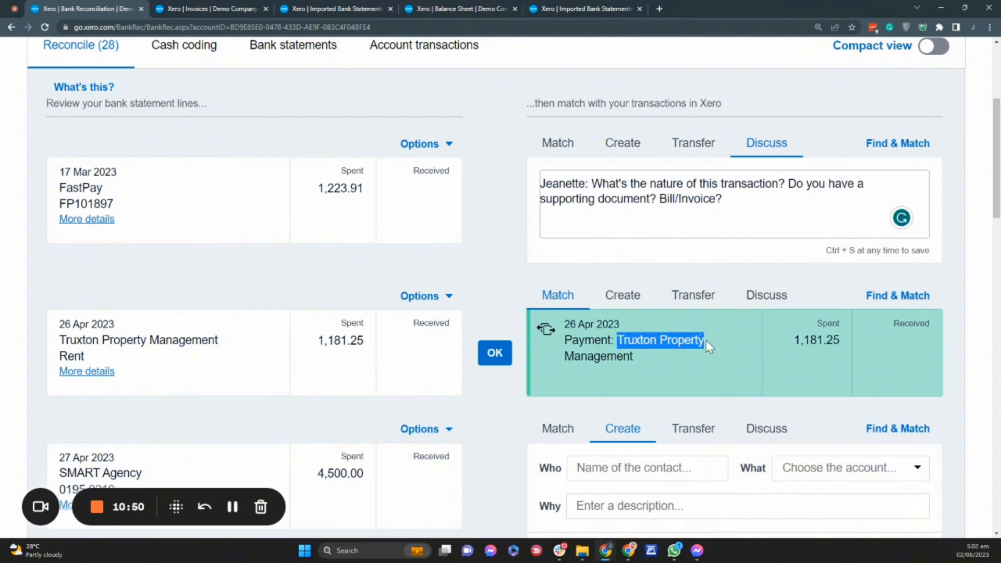
pyautogui.moveTo(795, 342); pyautogui.dragTo(830, 346)
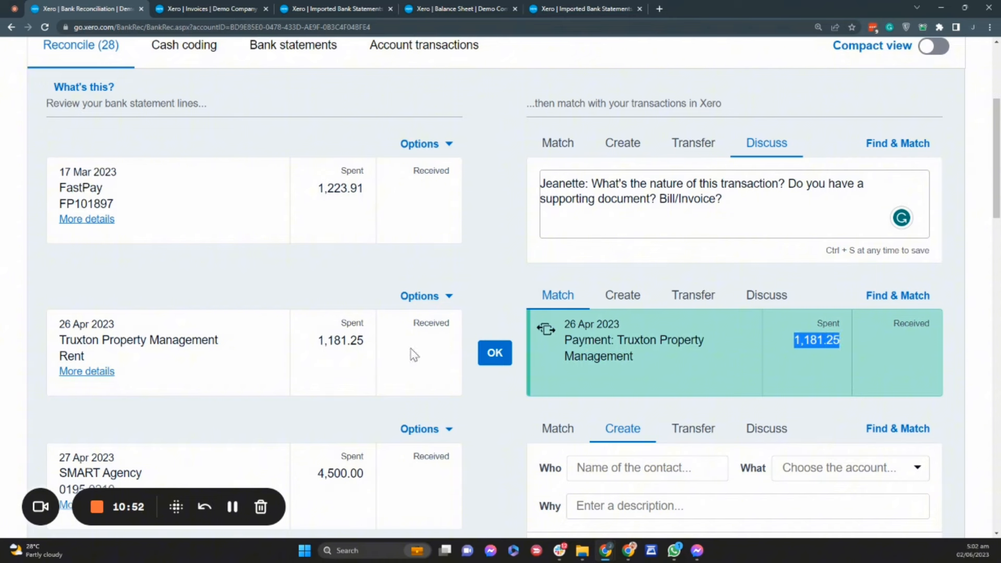
pyautogui.moveTo(317, 339); pyautogui.dragTo(356, 350)
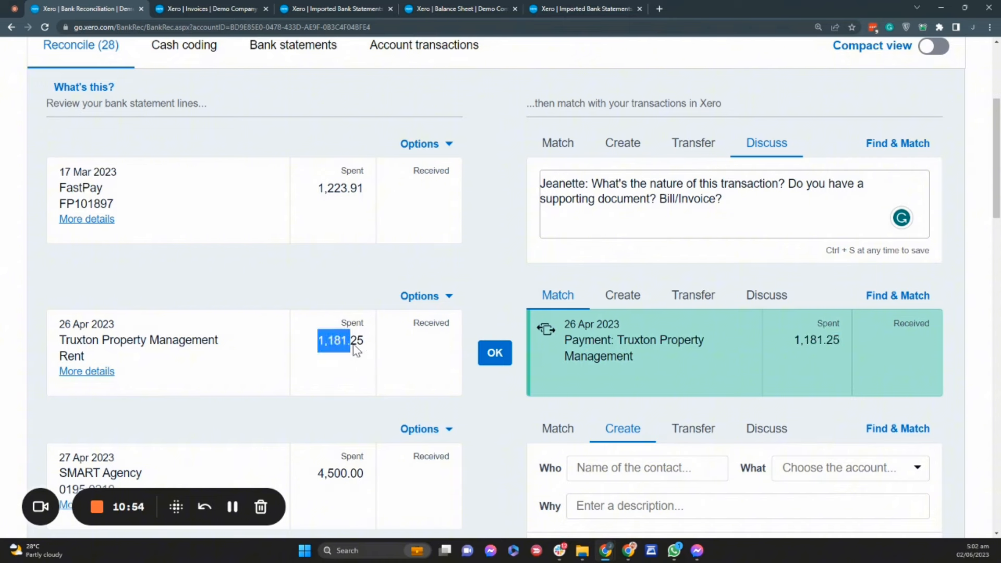
pyautogui.moveTo(56, 327); pyautogui.dragTo(161, 328)
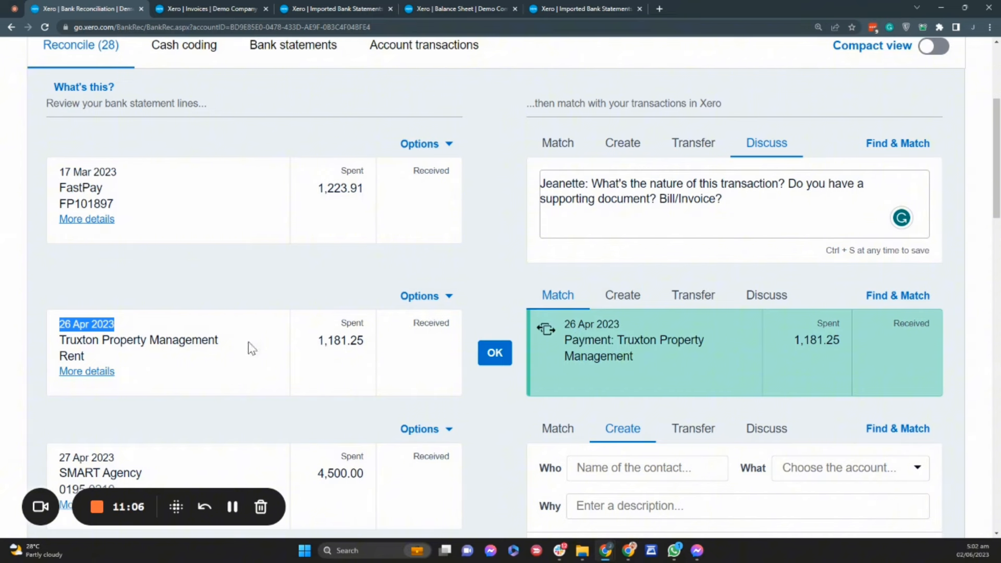
pyautogui.click(492, 355)
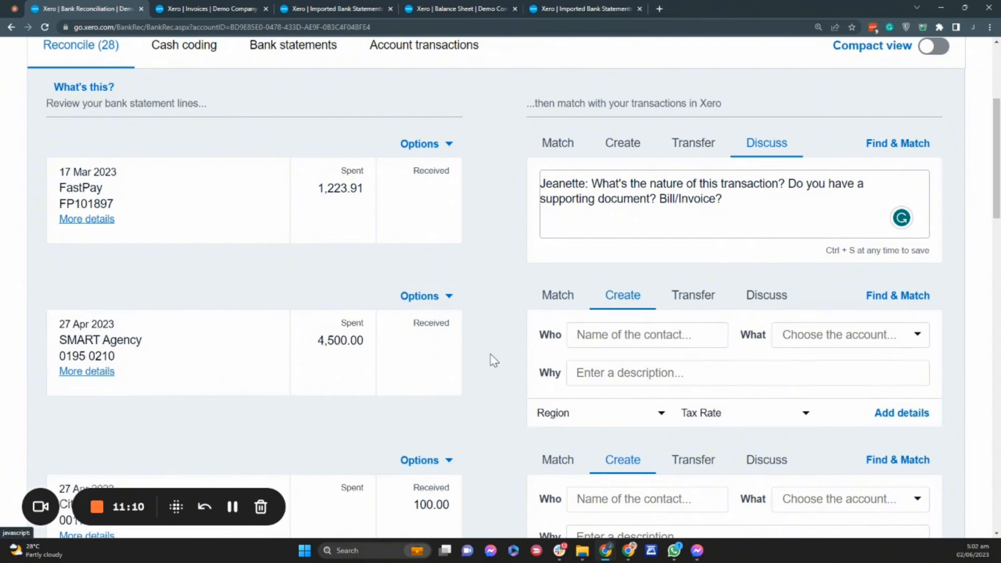
# Step: Use Find & Match on the SMART Agency statement line and search its possible transactions by the name "smart"
pyautogui.moveTo(68, 349); pyautogui.dragTo(150, 354)
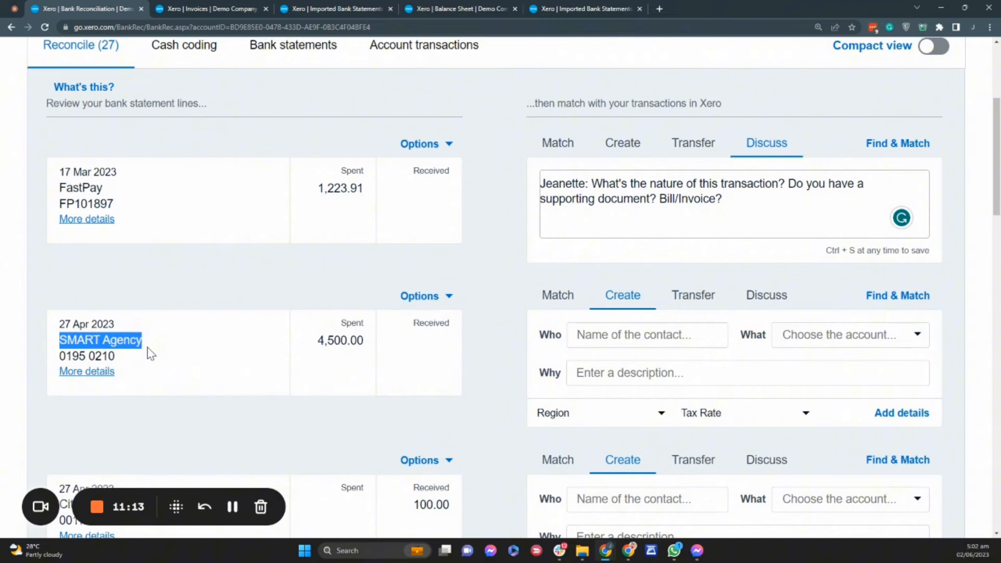
pyautogui.click(71, 342)
pyautogui.moveTo(59, 350); pyautogui.dragTo(159, 352)
pyautogui.click(888, 300)
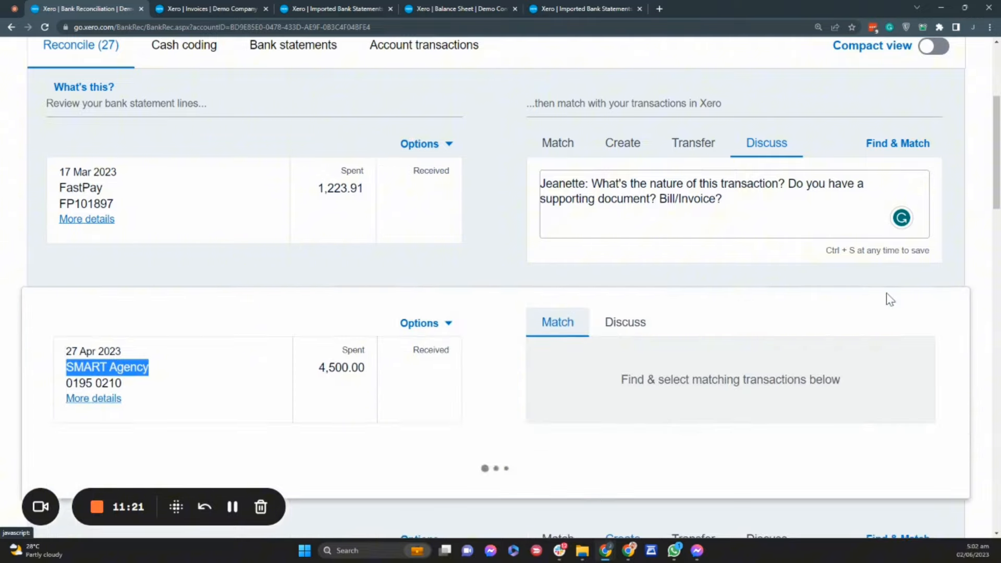
pyautogui.scroll(-1, 552, 417)
pyautogui.click(530, 427)
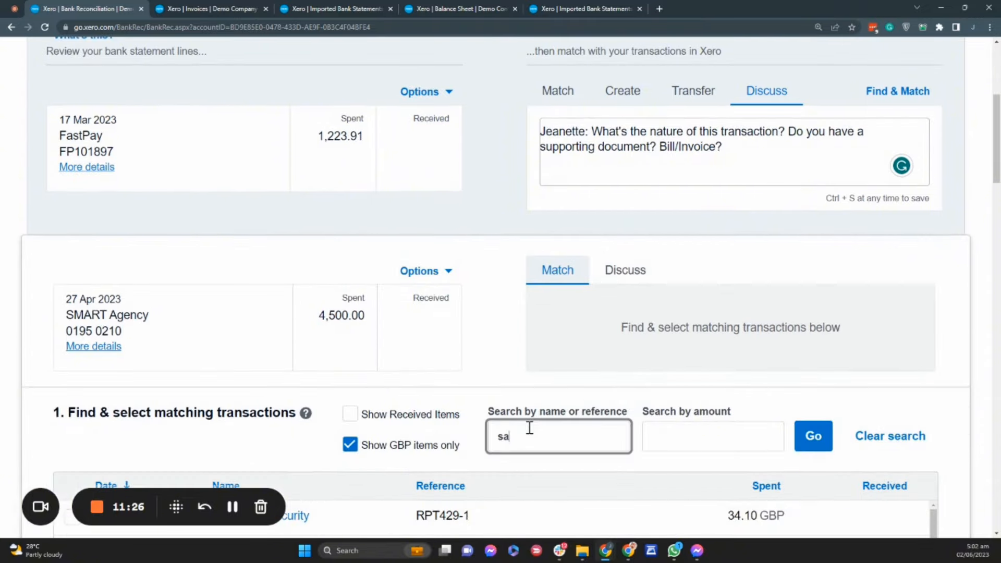
pyautogui.scroll(-3, 505, 398)
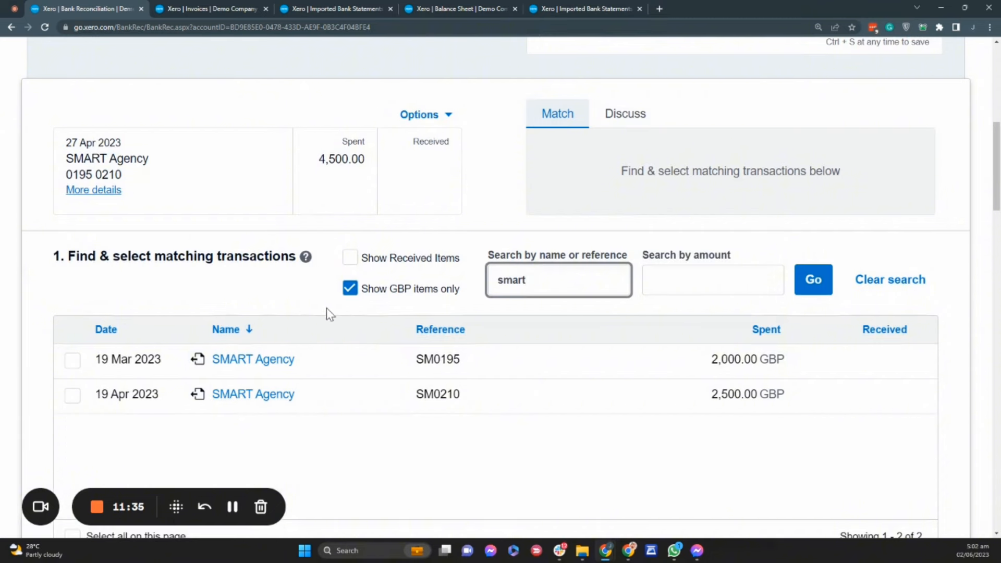
# Step: Select the SMART Agency transactions SM0195 and SM0210 and reconcile them against the SMART Agency statement line
pyautogui.moveTo(317, 158); pyautogui.dragTo(374, 166)
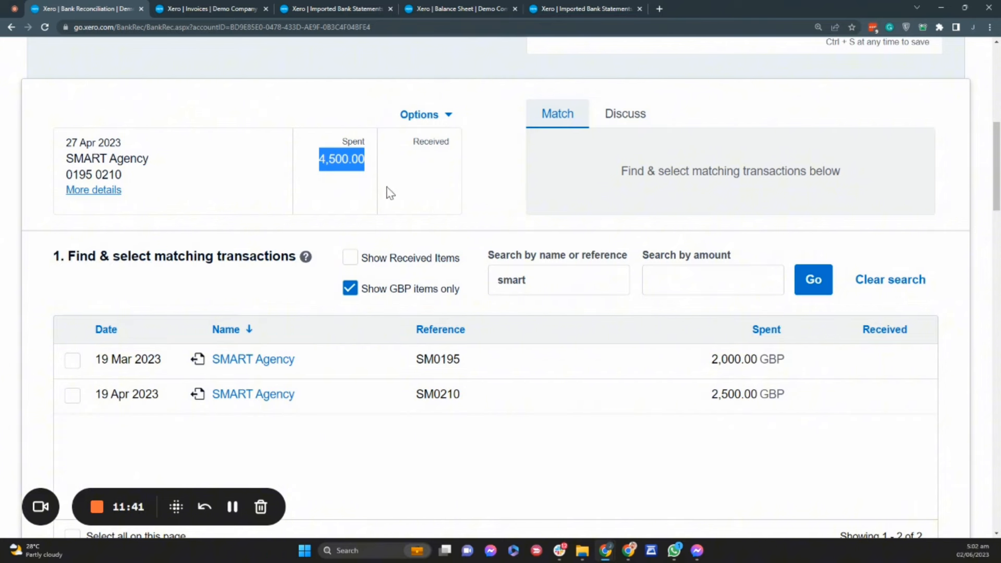
pyautogui.click(356, 177)
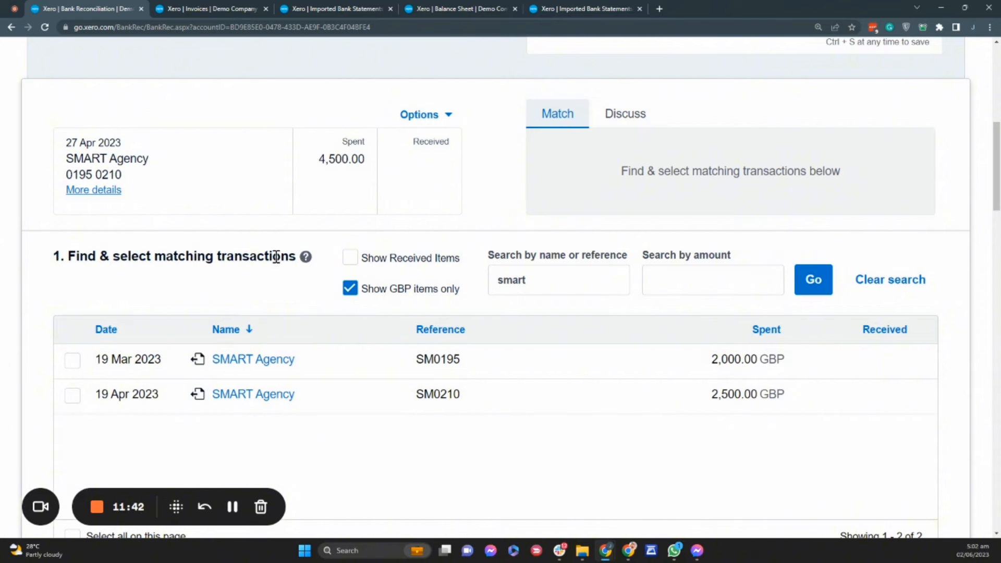
pyautogui.click(73, 362)
pyautogui.click(73, 396)
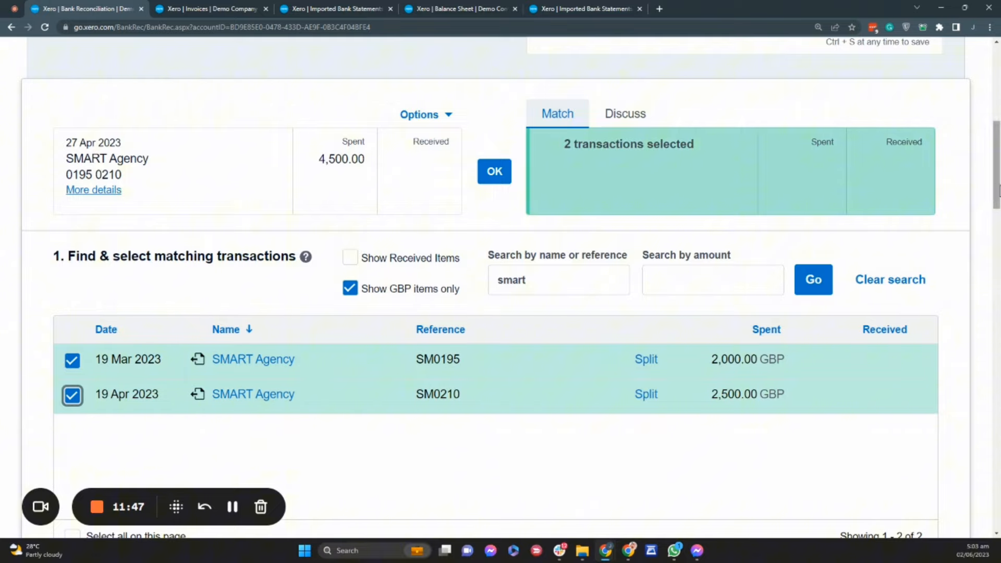
pyautogui.scroll(-8, 964, 307)
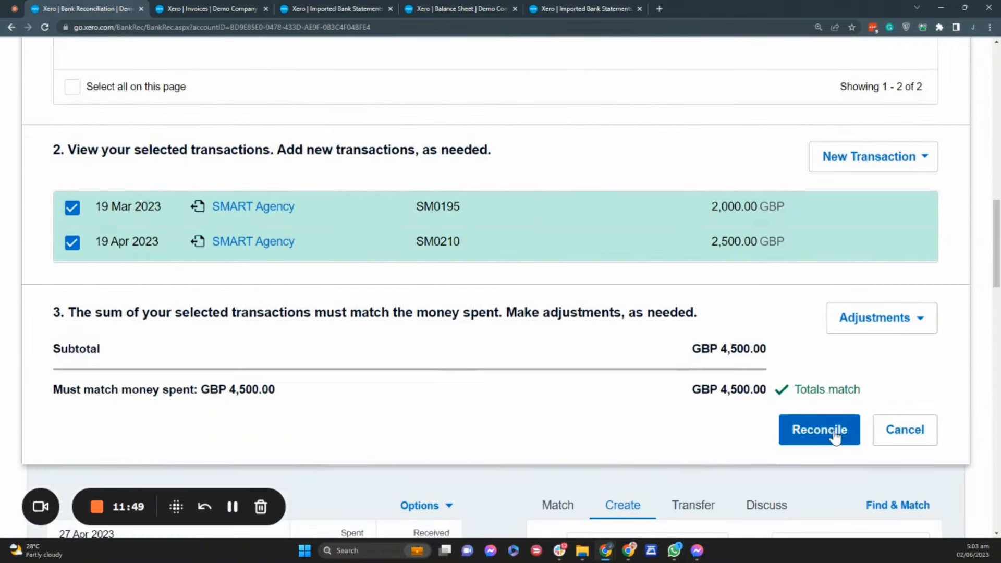
pyautogui.click(833, 430)
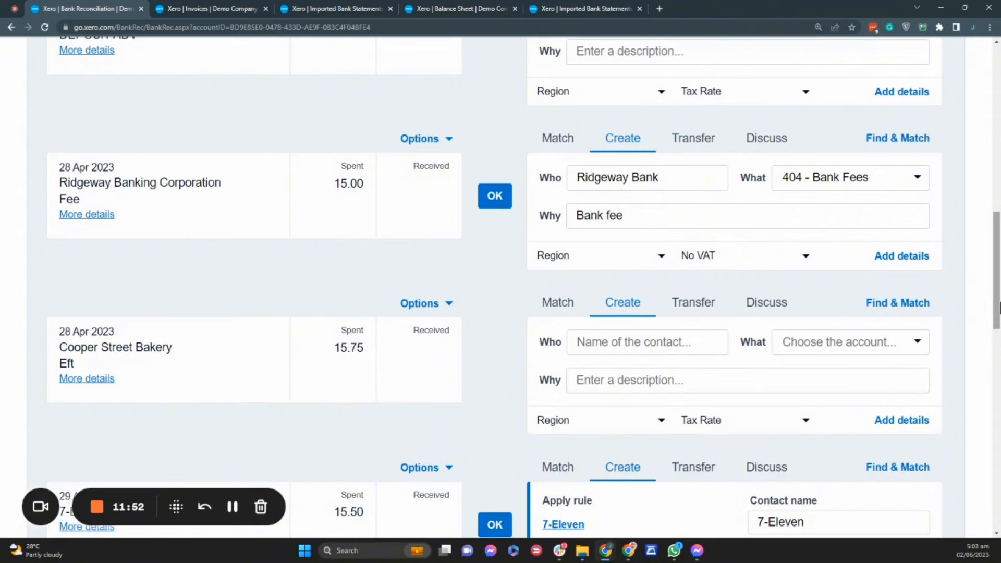
# Step: Open matching for the FastPay line, and view the Wilson Online Periodicals line on page 2 of the unreconciled items
pyautogui.moveTo(996, 300); pyautogui.dragTo(994, 164)
pyautogui.click(558, 251)
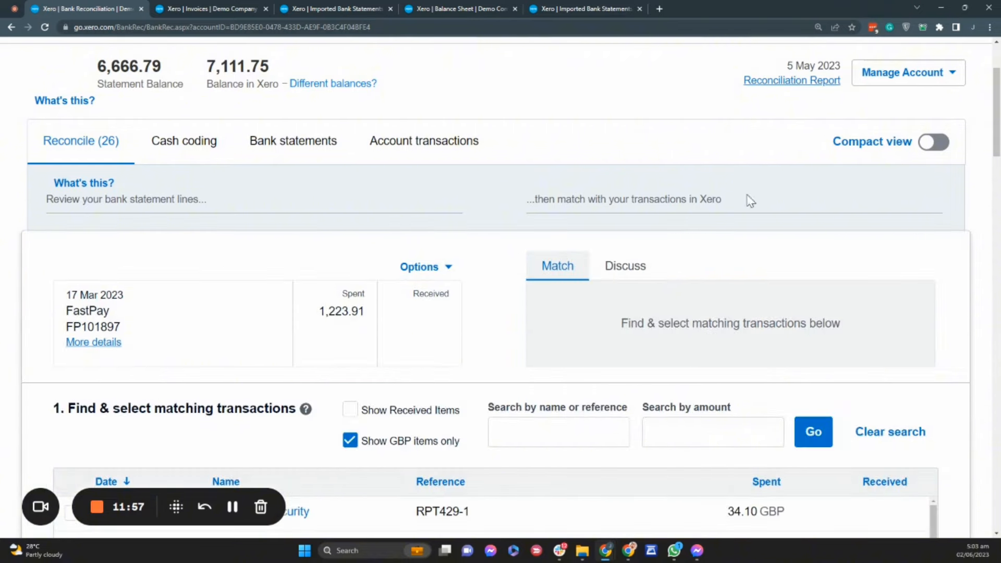
pyautogui.moveTo(998, 137); pyautogui.dragTo(929, 516)
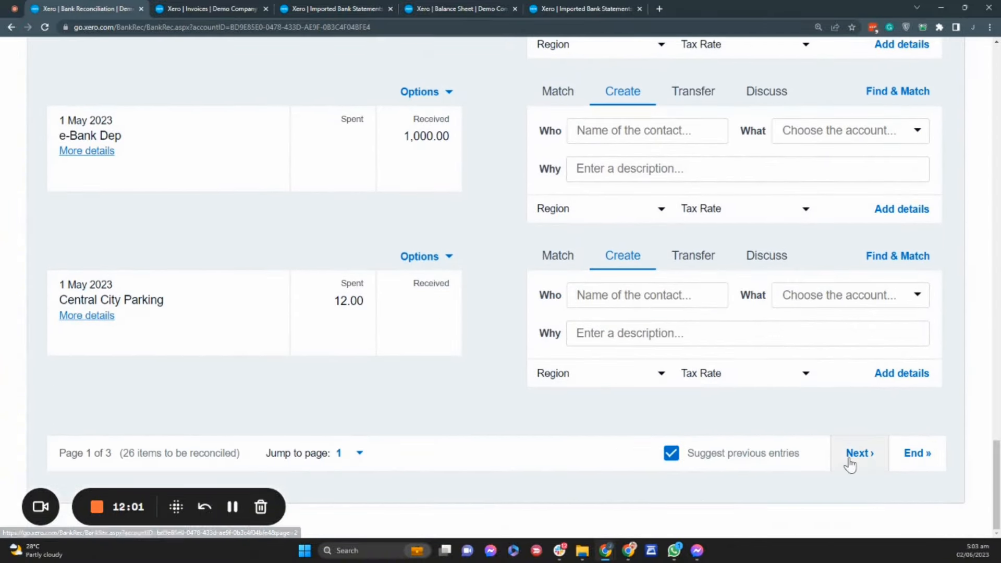
pyautogui.click(849, 457)
pyautogui.moveTo(996, 146); pyautogui.dragTo(992, 329)
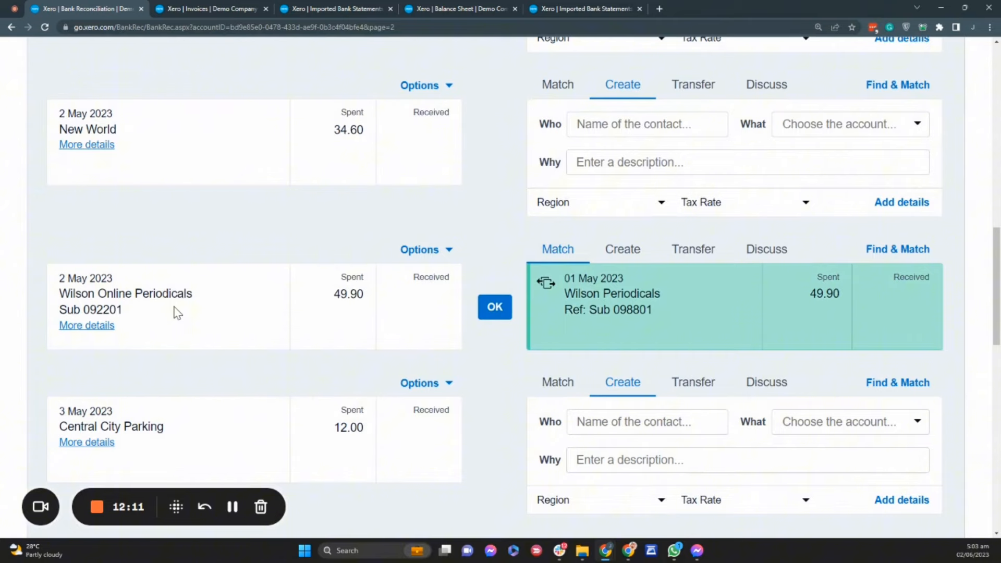
# Step: Return to page 1 of the unreconciled items, open Find & Match for the City Limousines line and search transactions by the name "city"
pyautogui.moveTo(996, 341); pyautogui.dragTo(995, 522)
pyautogui.click(719, 483)
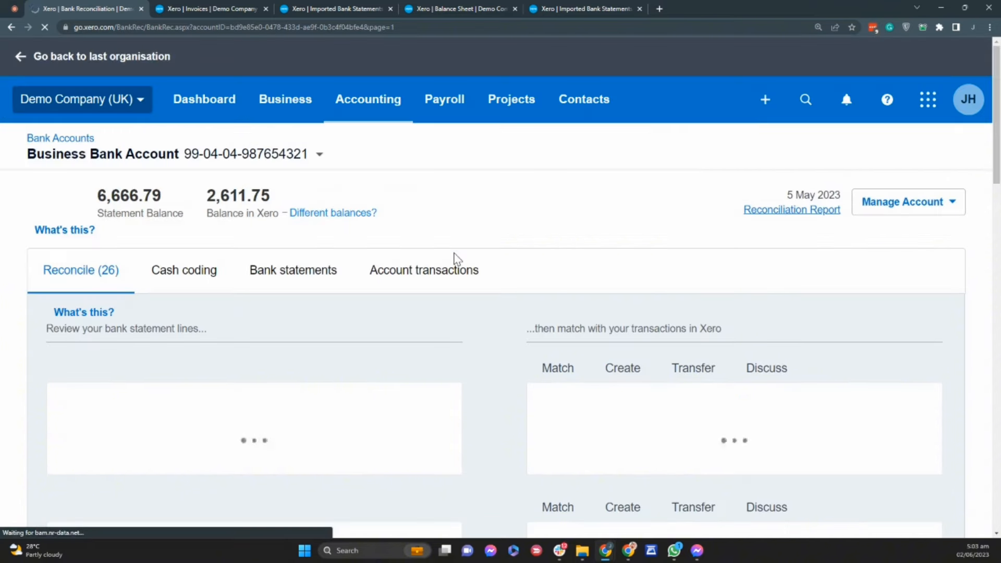
pyautogui.moveTo(996, 141); pyautogui.dragTo(996, 183)
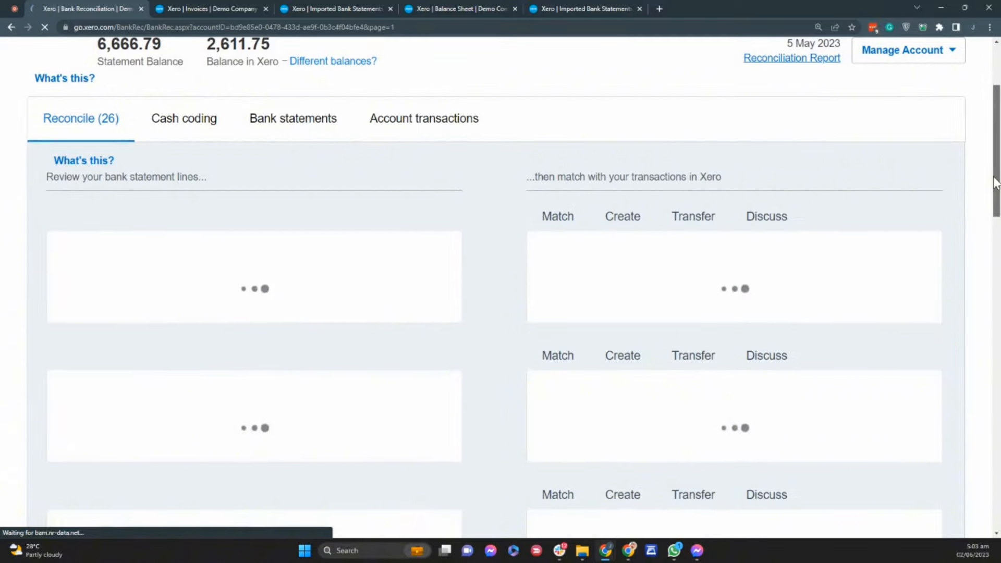
pyautogui.scroll(-4, 996, 182)
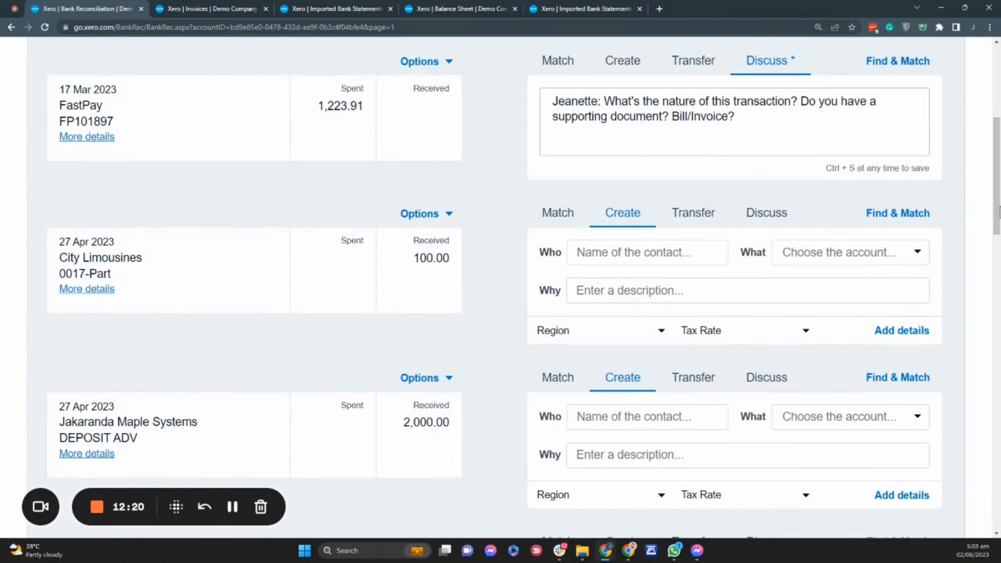
pyautogui.click(895, 231)
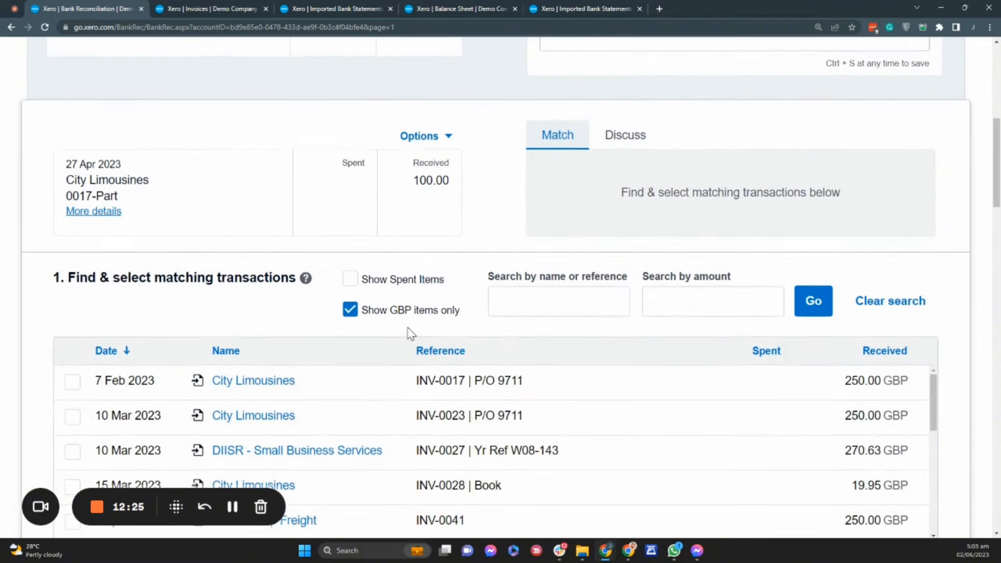
pyautogui.click(533, 310)
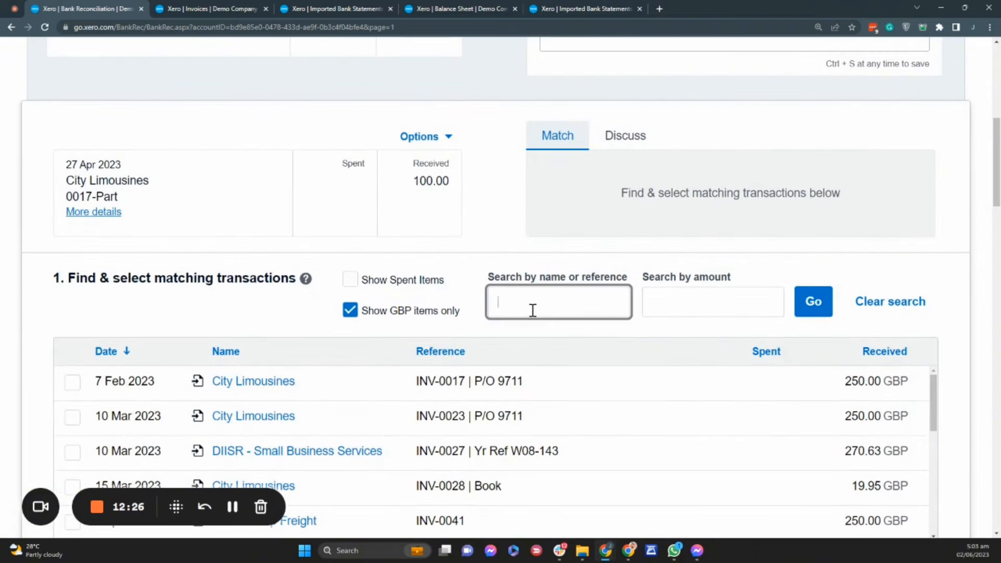
pyautogui.write('city')
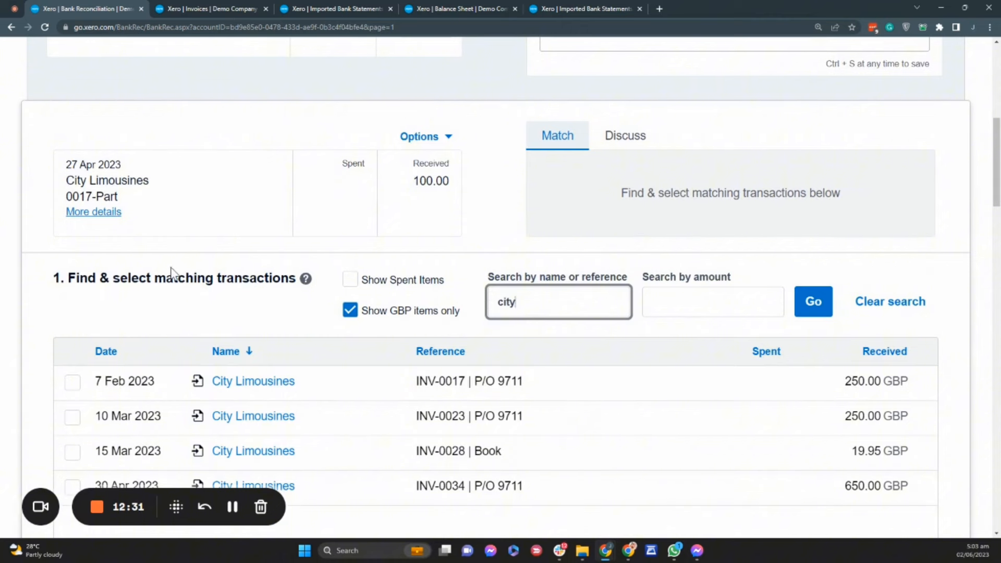
# Step: Compare the City Limousines statement line's date, payee, received amount and part-payment reference with the listed invoices
pyautogui.click(76, 174)
pyautogui.moveTo(74, 169); pyautogui.dragTo(138, 169)
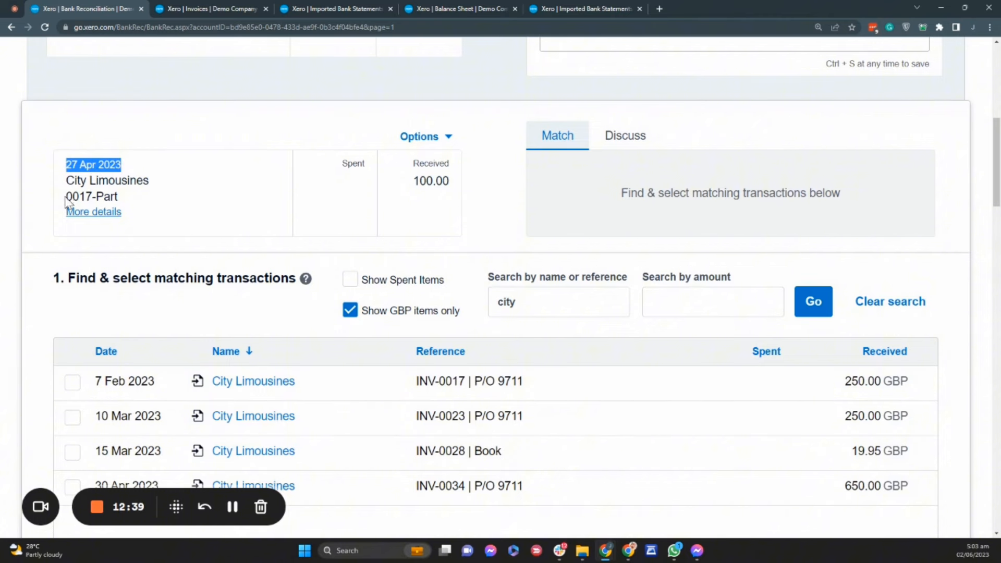
pyautogui.moveTo(66, 180); pyautogui.dragTo(150, 182)
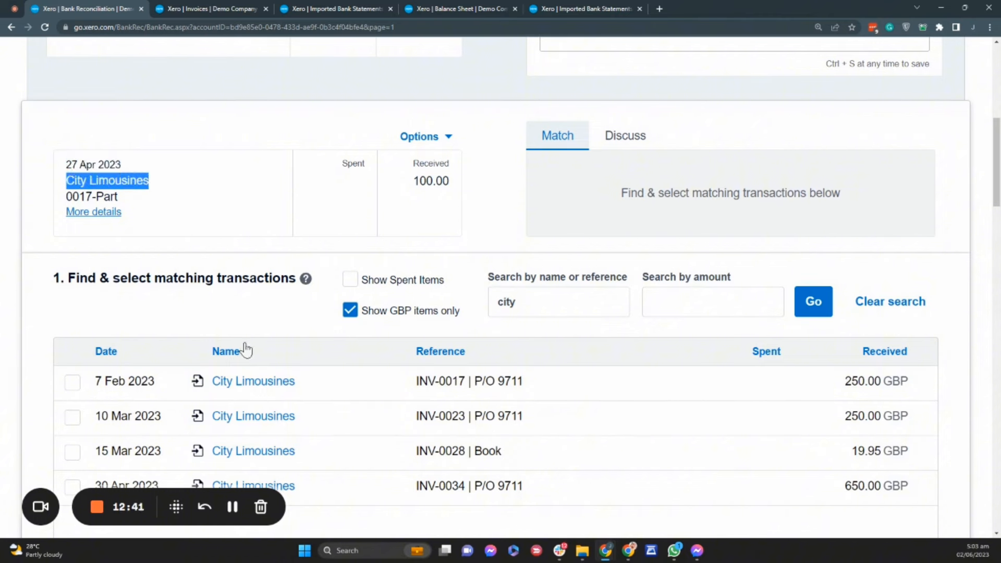
pyautogui.scroll(-1, 351, 474)
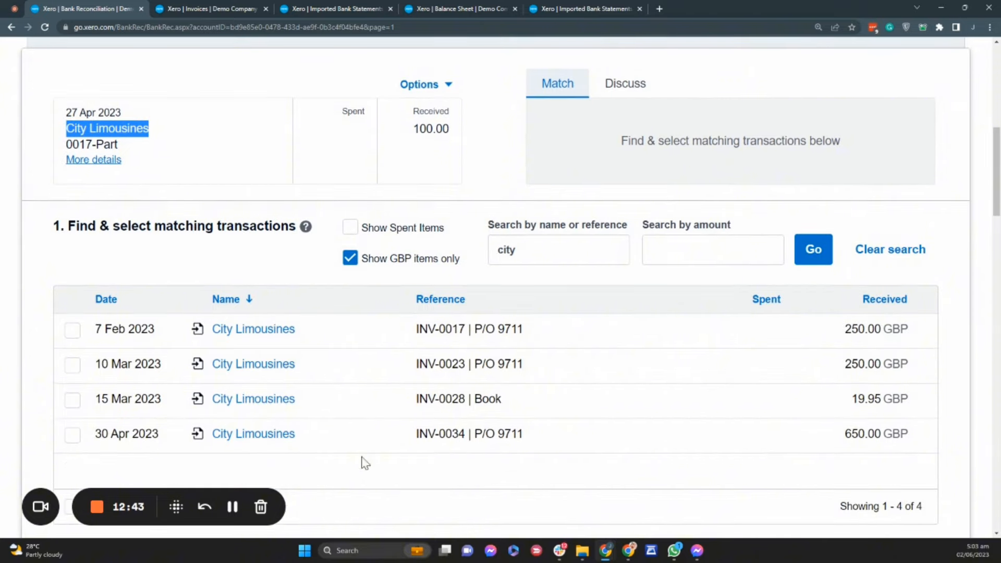
pyautogui.doubleClick(431, 129)
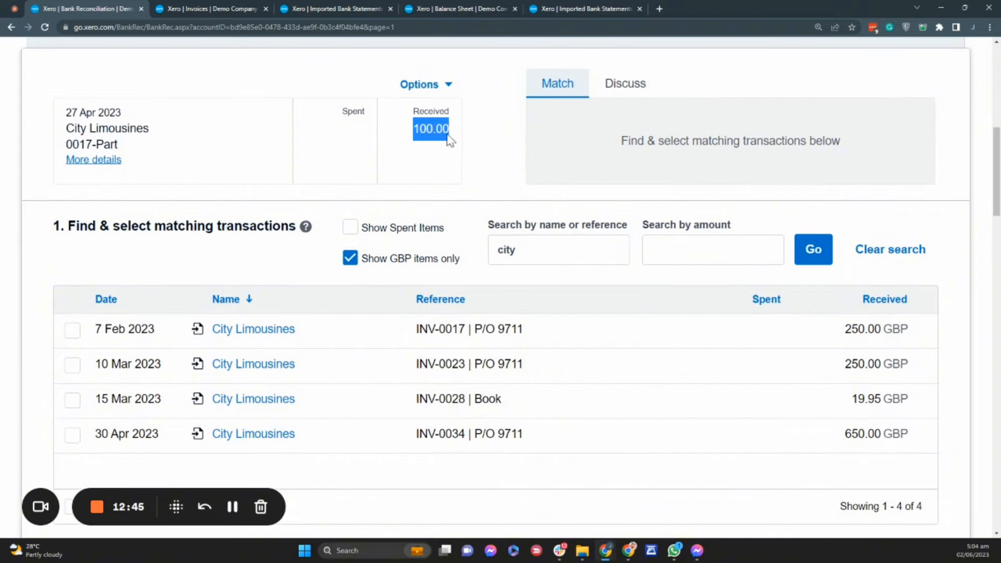
pyautogui.click(70, 145)
pyautogui.doubleClick(73, 146)
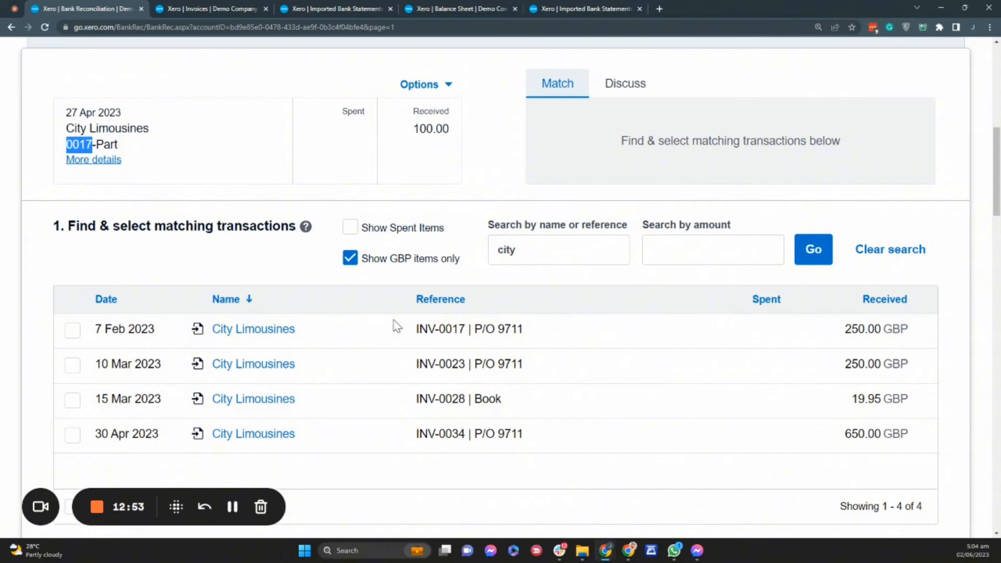
pyautogui.doubleClick(106, 145)
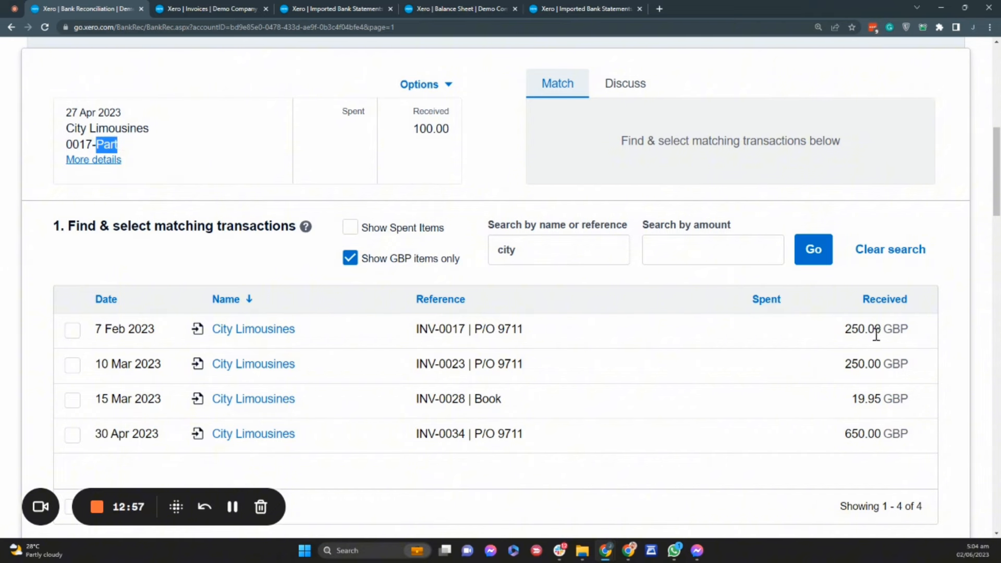
# Step: Open City Limousines invoice INV-0017 in a separate tab, check its total, and return to the bank reconciliation
pyautogui.rightClick(275, 335)
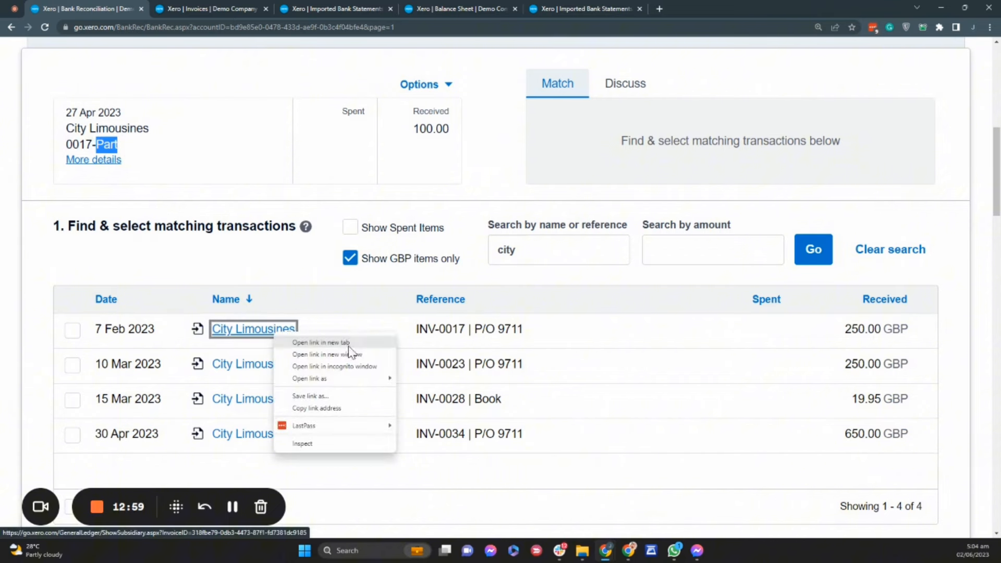
pyautogui.click(348, 343)
pyautogui.moveTo(686, 9); pyautogui.dragTo(216, 7)
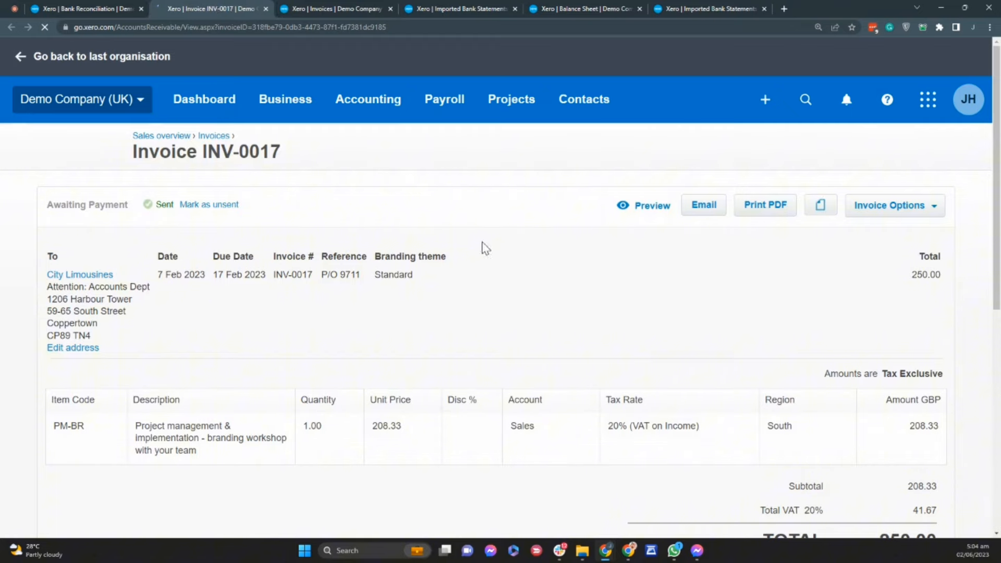
pyautogui.scroll(-2, 490, 256)
pyautogui.moveTo(880, 444); pyautogui.dragTo(938, 443)
pyautogui.click(90, 8)
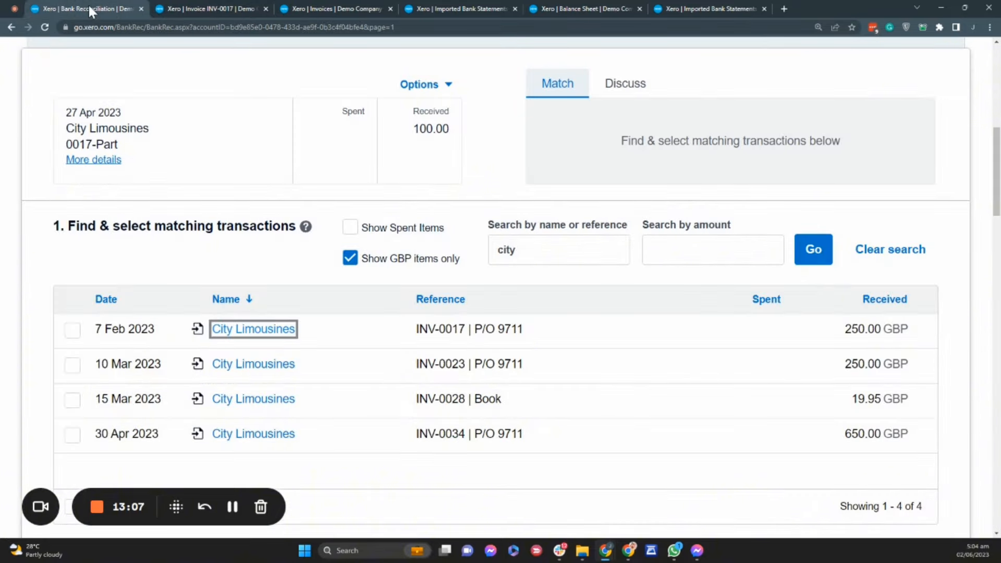
# Step: Select invoice INV-0017 for the City Limousines line and split it with a part payment of 100.00
pyautogui.moveTo(411, 129); pyautogui.dragTo(454, 134)
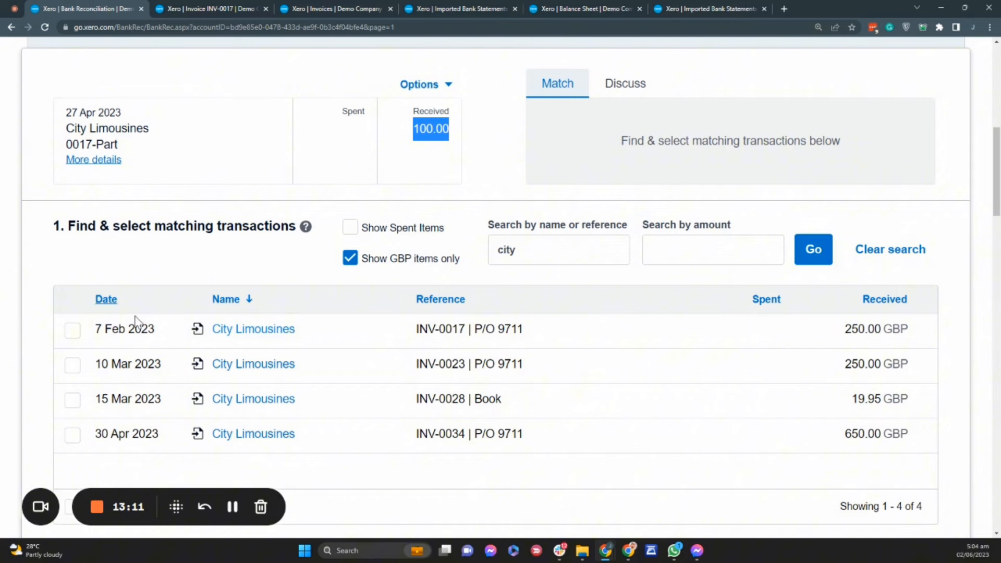
pyautogui.click(72, 330)
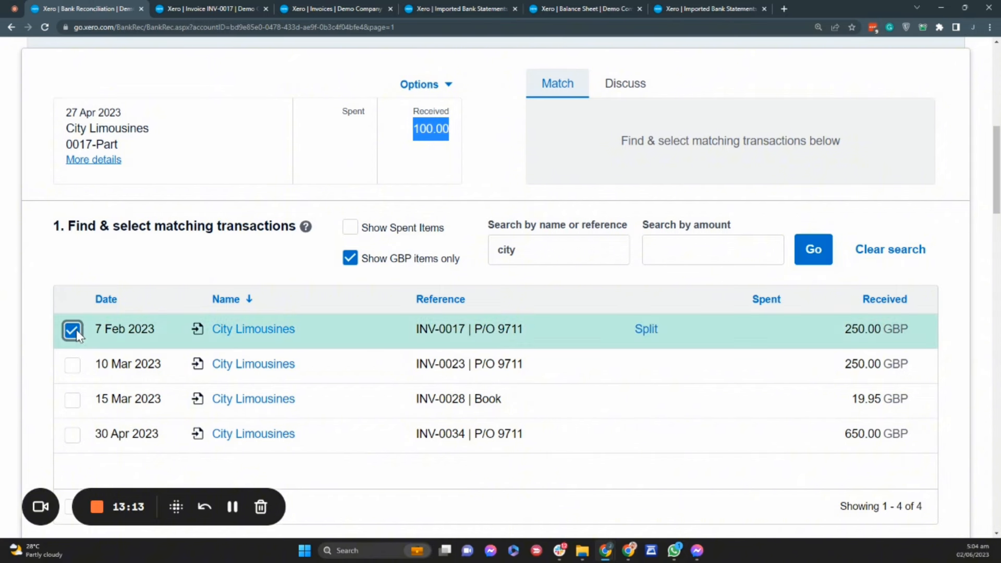
pyautogui.click(647, 330)
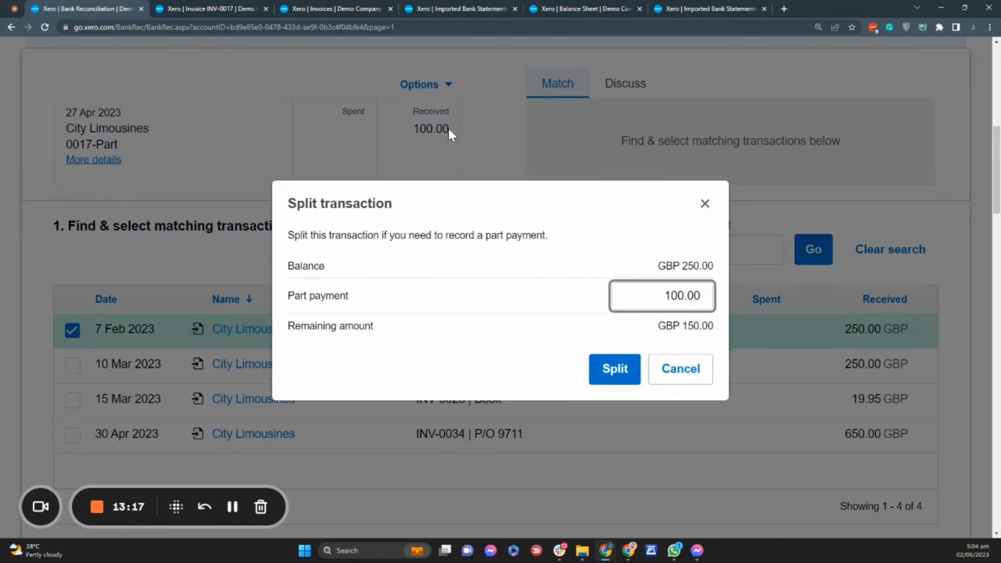
pyautogui.click(613, 379)
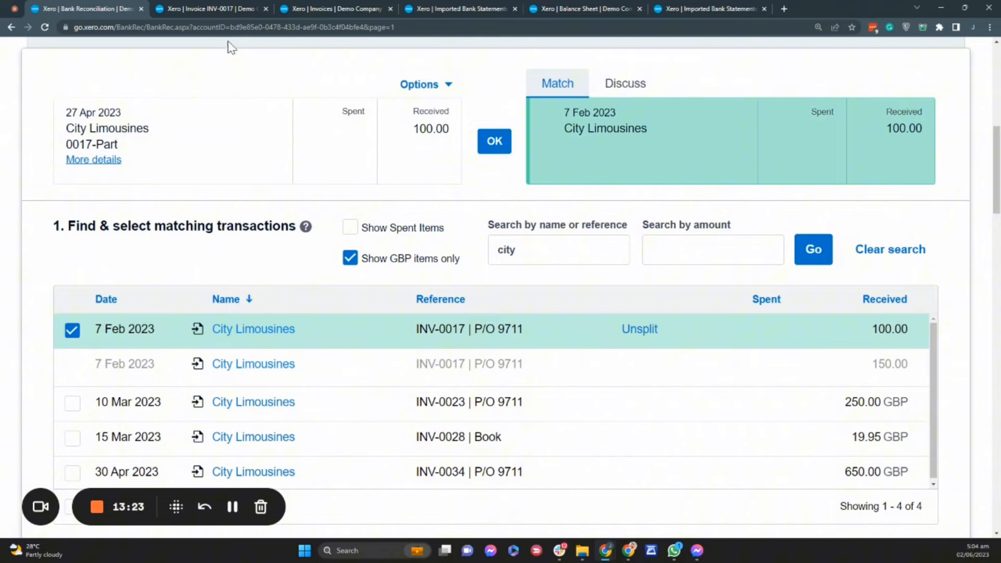
# Step: Recheck invoice INV-0017, and reconcile its split part payment against the City Limousines statement line
pyautogui.click(216, 8)
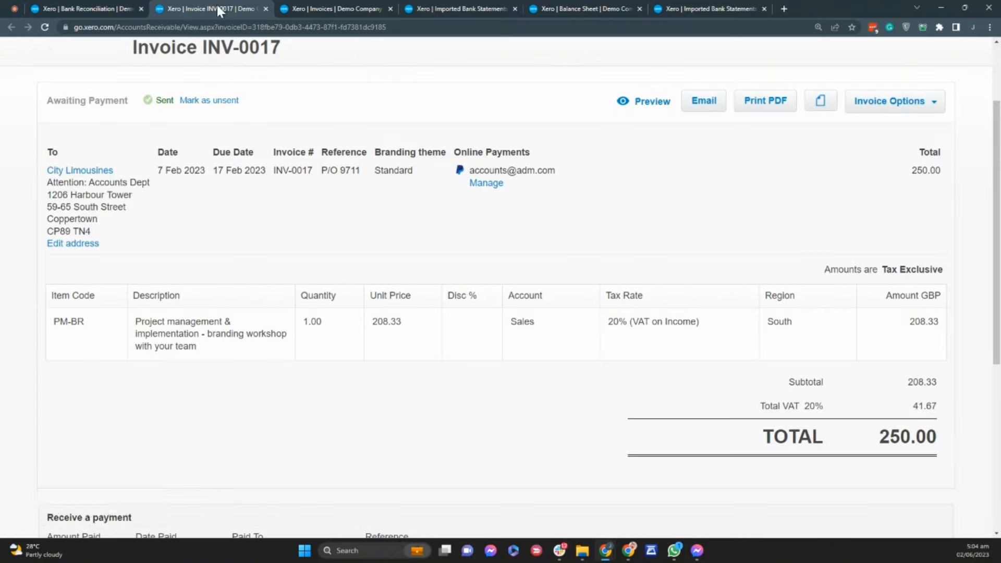
pyautogui.click(67, 9)
pyautogui.moveTo(995, 203); pyautogui.dragTo(995, 280)
pyautogui.click(828, 431)
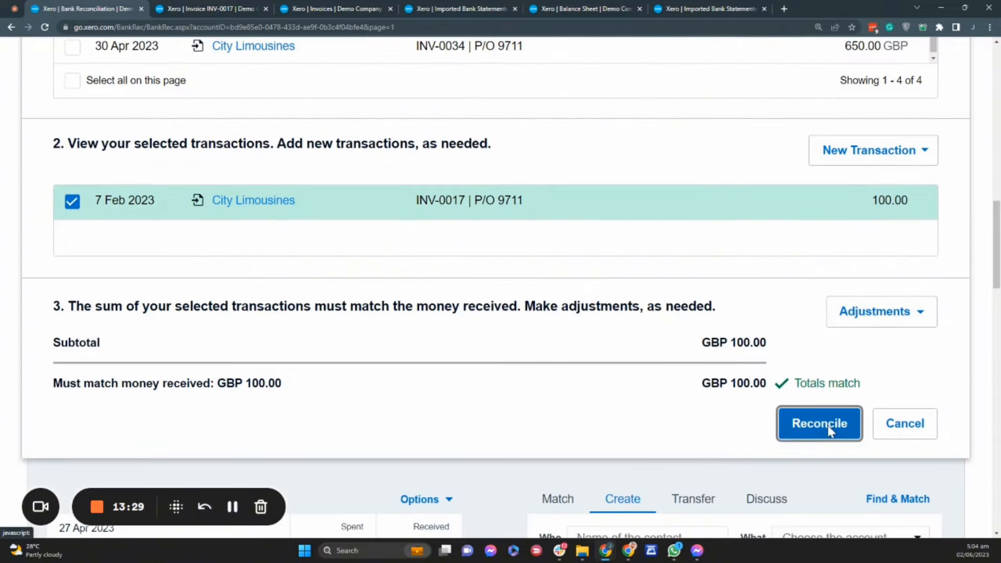
# Step: Refresh invoice INV-0017, check its recorded payment and amount due, and return to the bank reconciliation
pyautogui.click(215, 9)
pyautogui.click(43, 28)
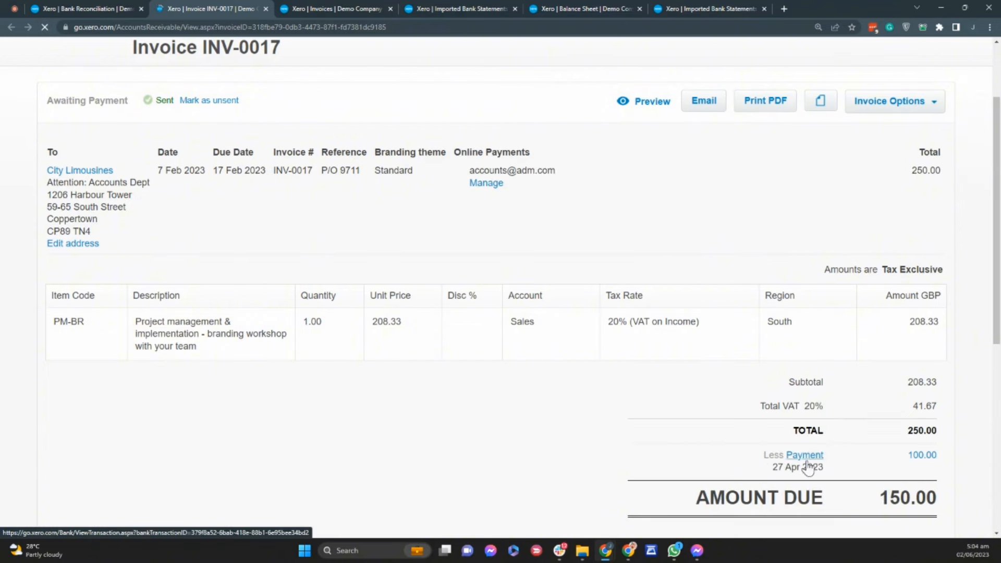
pyautogui.moveTo(881, 500); pyautogui.dragTo(937, 500)
pyautogui.click(81, 9)
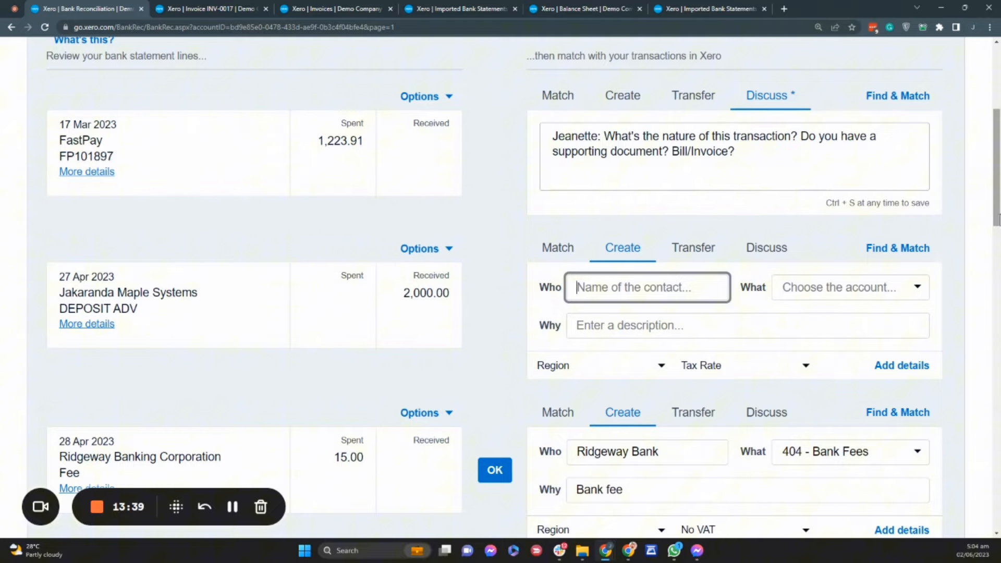
# Step: Search for matches to the Jakaranda Maple Systems line by the name "jaka", include non-GBP items, and close the matching view
pyautogui.moveTo(999, 220)
pyautogui.mouseDown()
pyautogui.moveTo(998, 195)
pyautogui.moveTo(999, 229)
pyautogui.mouseUp()
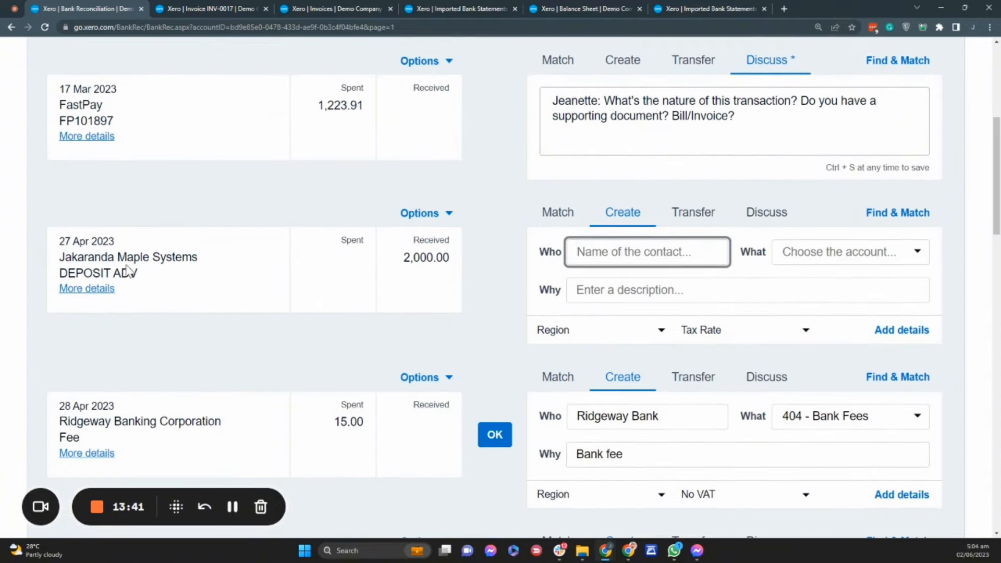
pyautogui.click(503, 294)
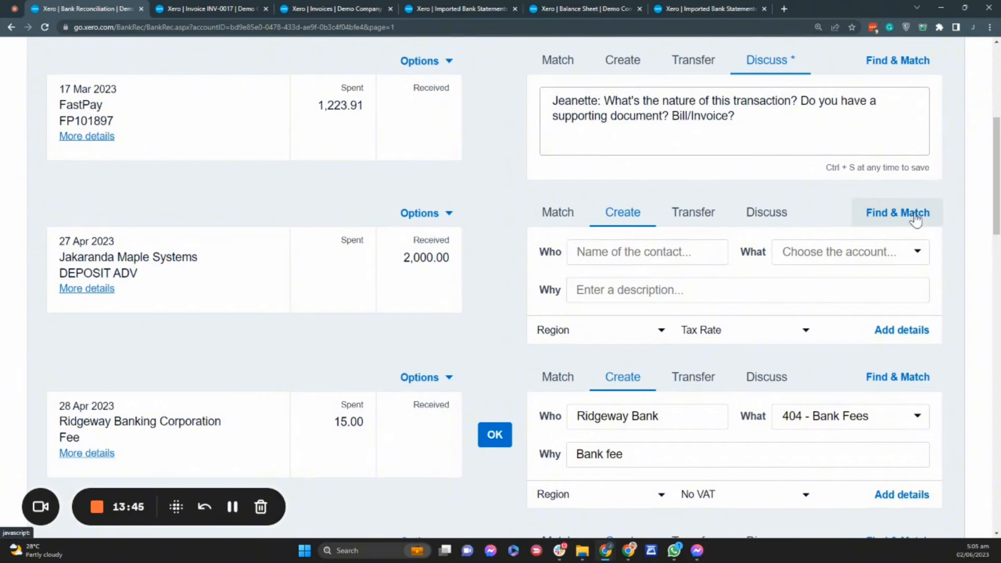
pyautogui.click(897, 212)
pyautogui.click(543, 409)
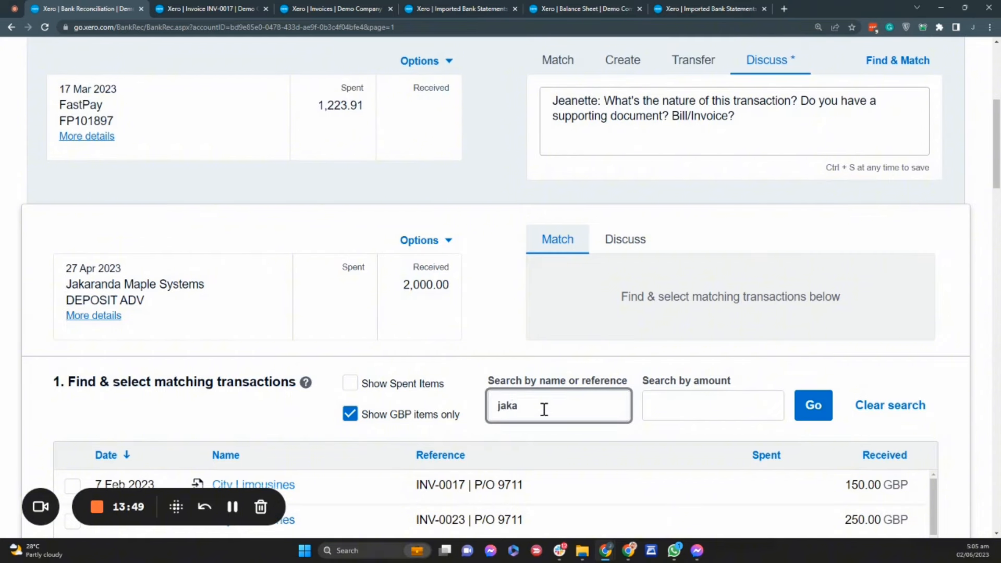
pyautogui.write('jaka')
pyautogui.press('Return')
pyautogui.scroll(-2, 556, 411)
pyautogui.scroll(1, 557, 410)
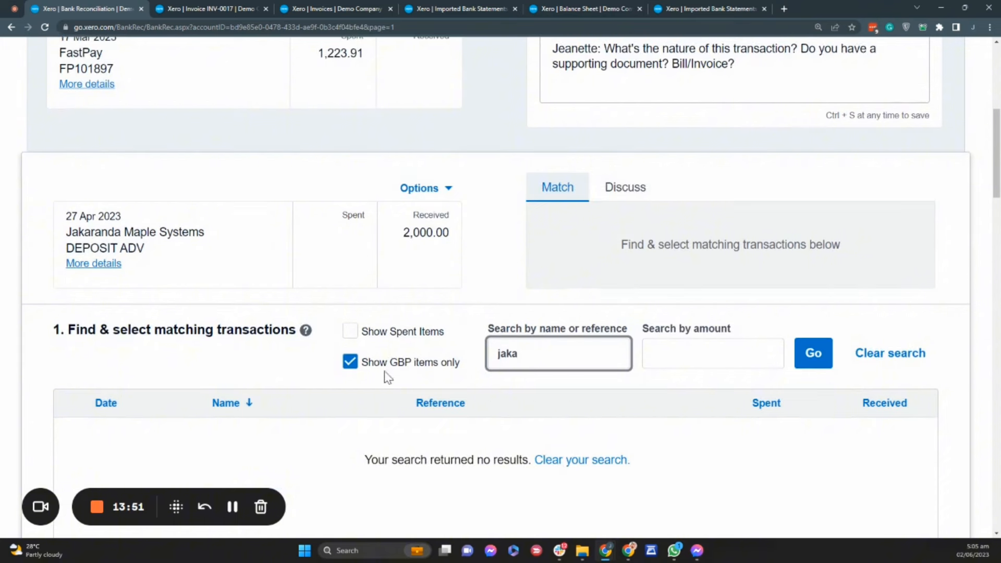
pyautogui.click(388, 368)
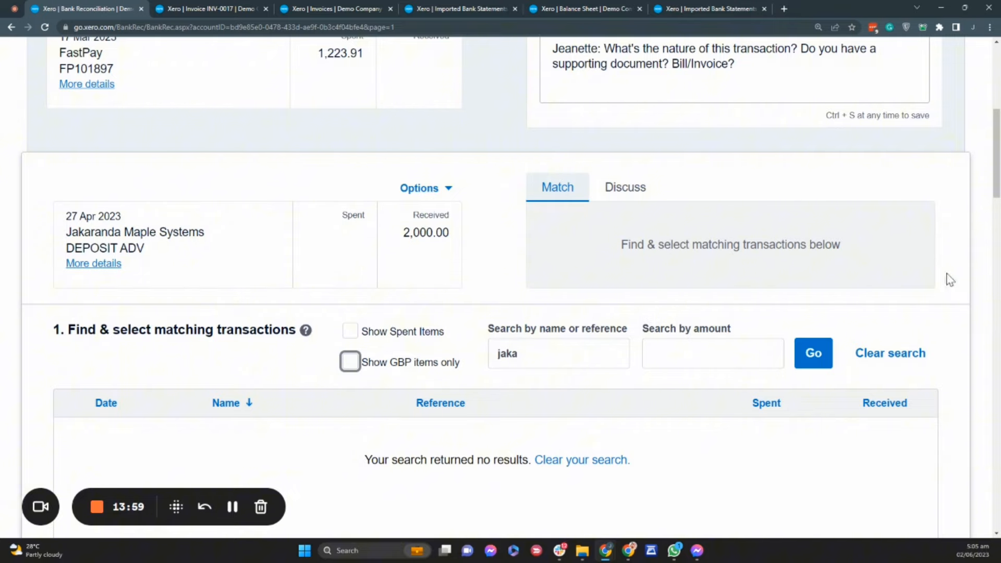
pyautogui.moveTo(996, 175)
pyautogui.mouseDown()
pyautogui.moveTo(998, 279)
pyautogui.moveTo(990, 159)
pyautogui.mouseUp()
pyautogui.click(905, 328)
pyautogui.scroll(3, 989, 159)
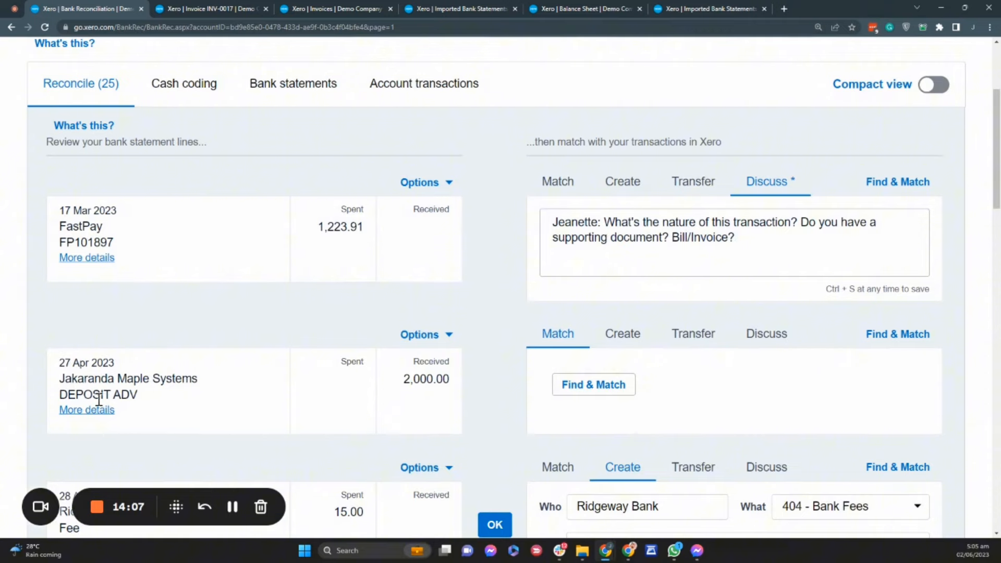
# Step: Open the statement details of the Jakaranda Maple Systems line and examine its description
pyautogui.click(88, 410)
pyautogui.scroll(-2, 267, 371)
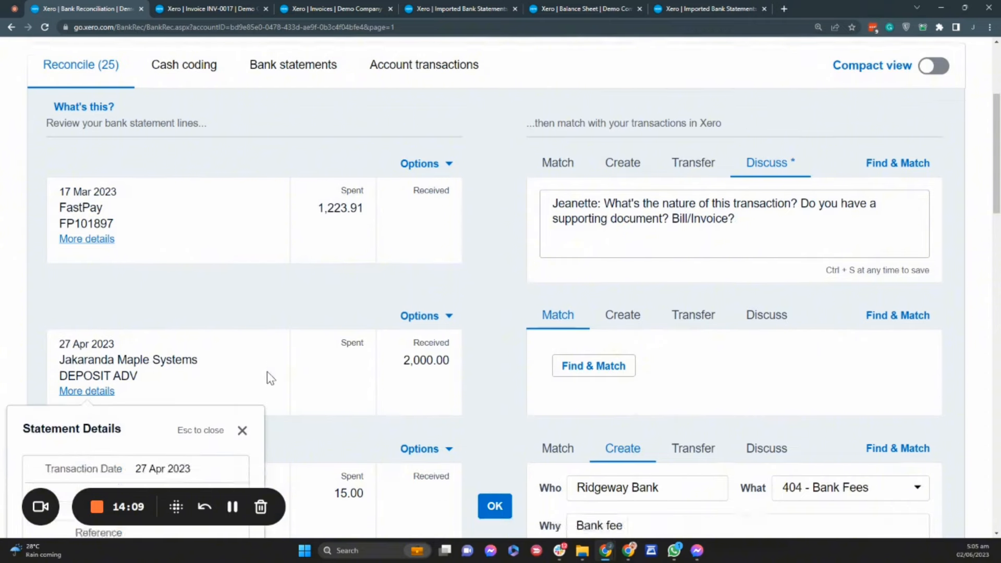
pyautogui.scroll(-3, 267, 372)
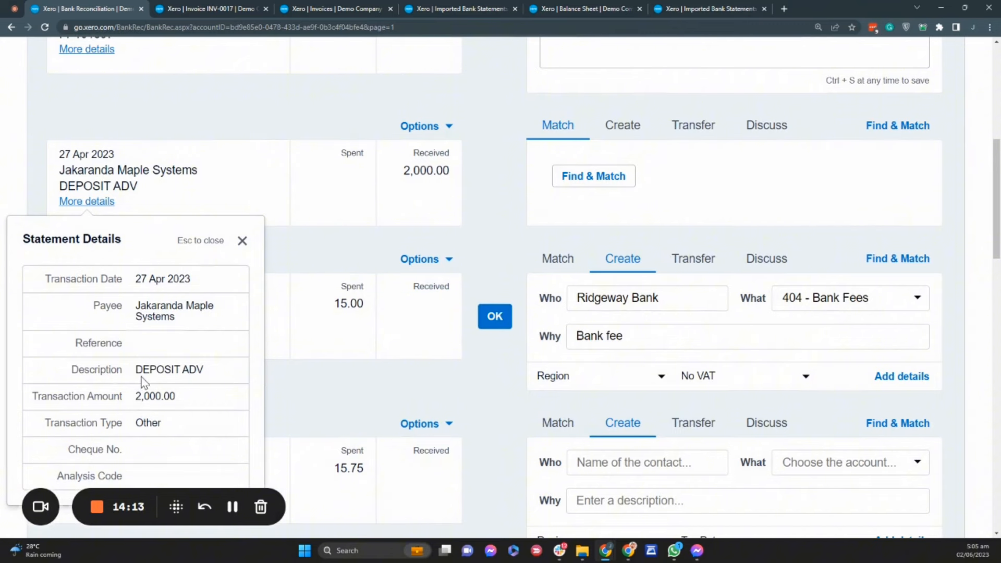
pyautogui.moveTo(138, 371); pyautogui.dragTo(208, 371)
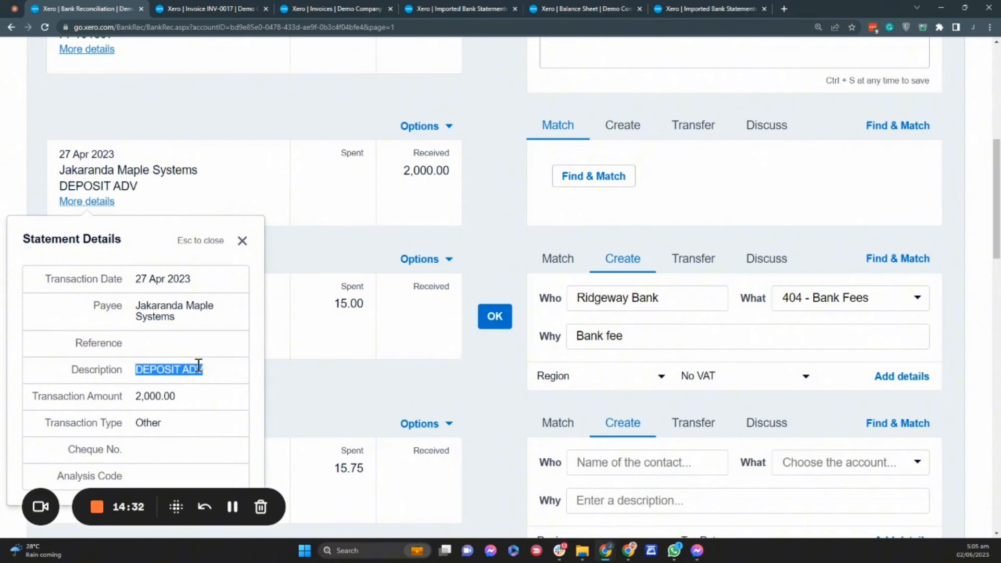
# Step: Start a new transaction for the Jakaranda Maple Systems statement line and add "Jakaranda Maple Systems" as a new contact
pyautogui.click(609, 129)
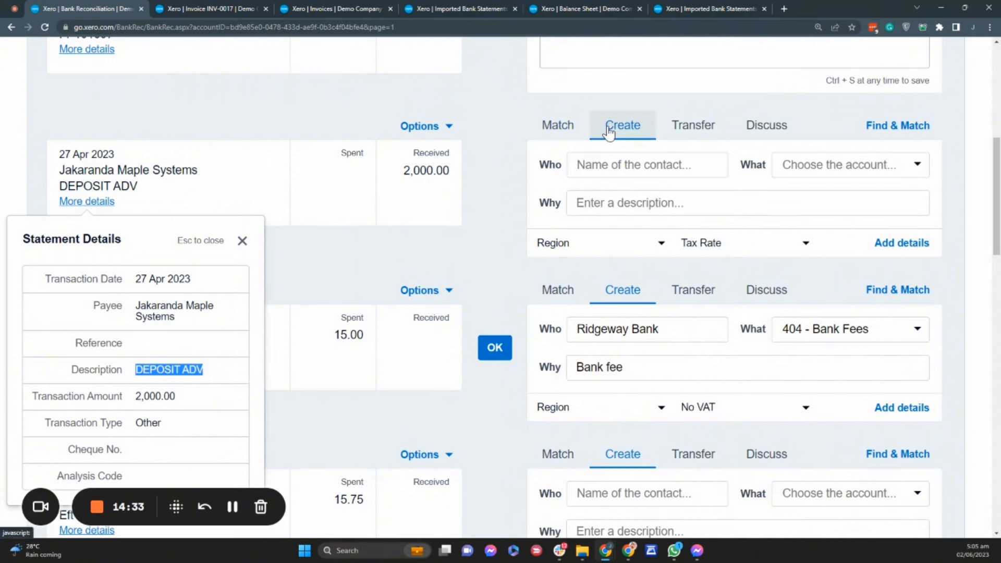
pyautogui.click(618, 161)
pyautogui.write('Jakaranda Maple')
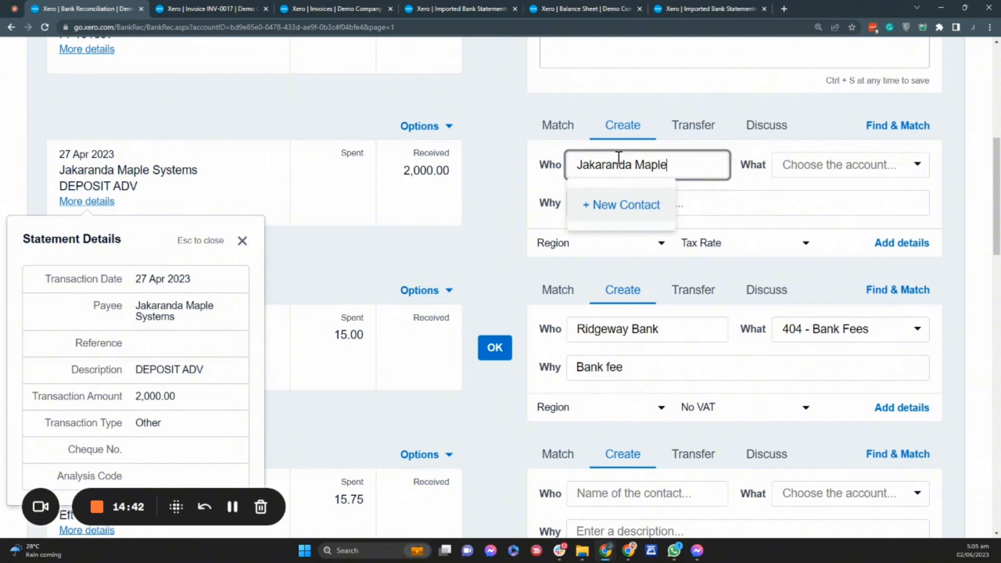
pyautogui.write('stems')
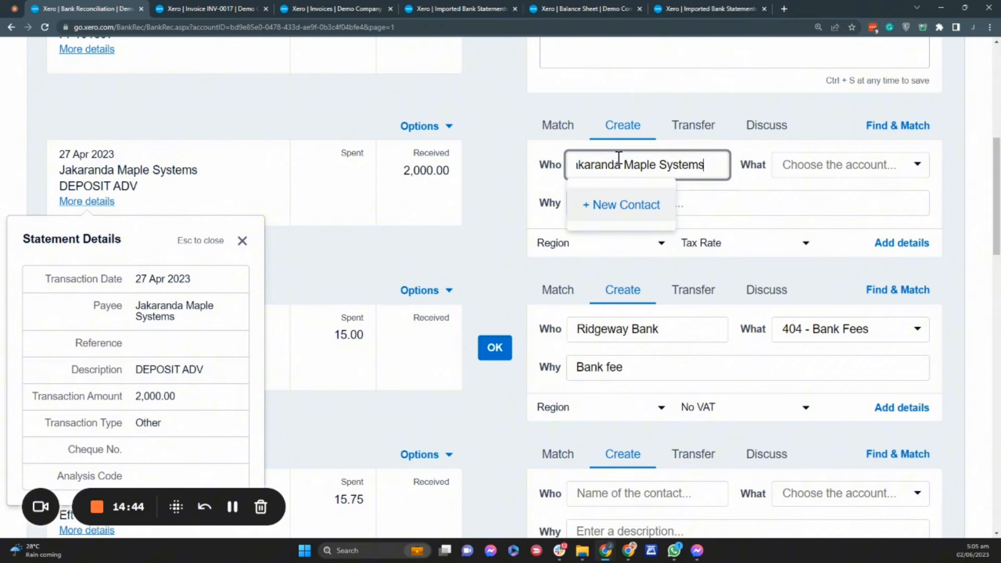
pyautogui.click(625, 208)
# Step: Assign the Jakaranda Maple Systems transaction to account 810 - Income in Advance
pyautogui.click(817, 171)
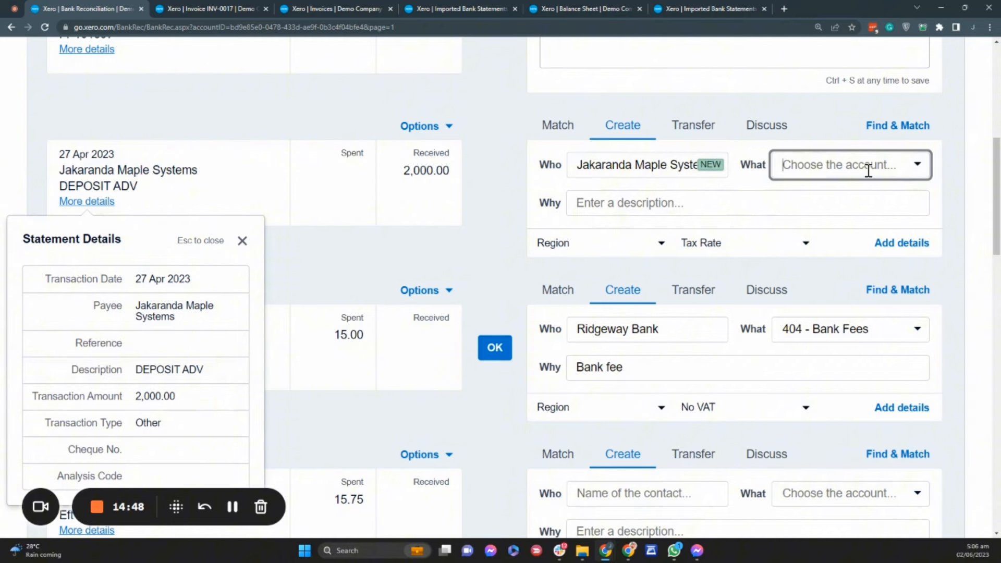
pyautogui.click(917, 166)
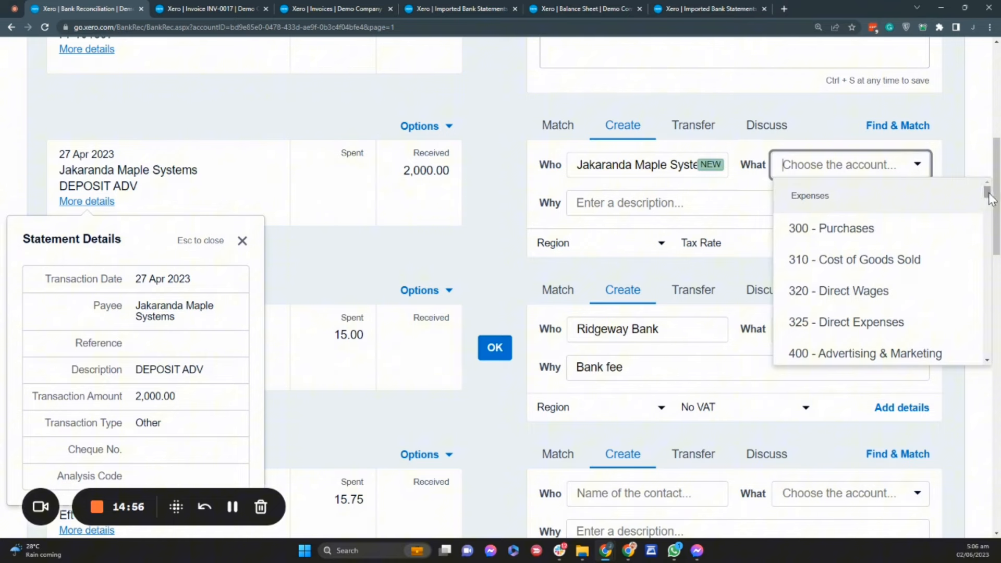
pyautogui.moveTo(989, 197); pyautogui.dragTo(985, 315)
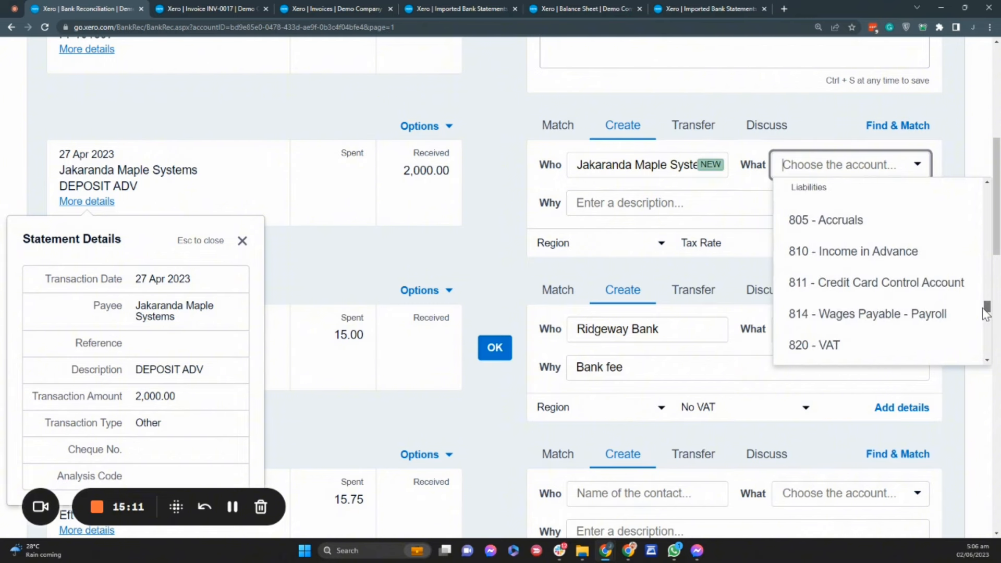
pyautogui.click(884, 253)
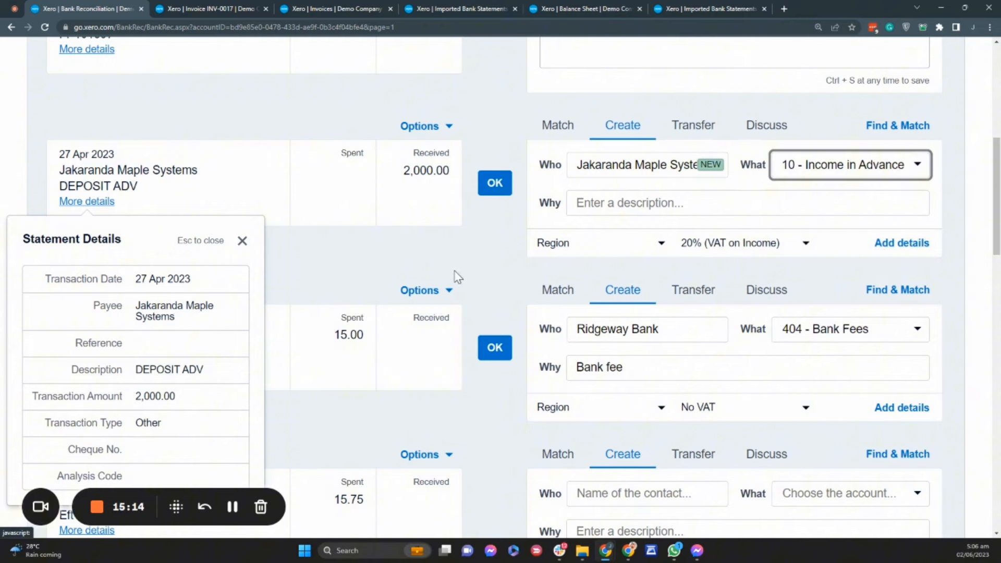
pyautogui.click(485, 257)
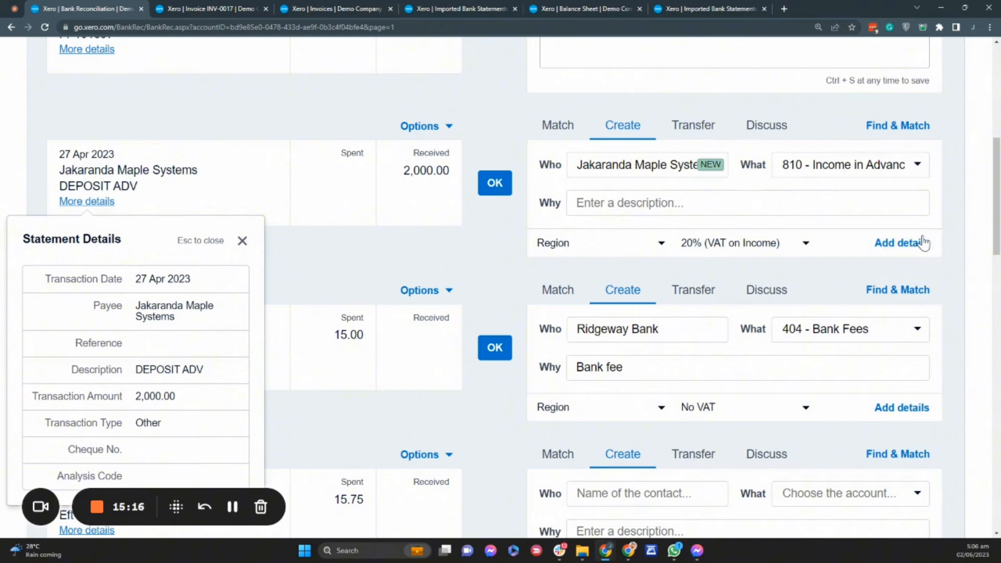
# Step: Describe the Jakaranda Maple Systems transaction as "Deposit" and review its region options without choosing one
pyautogui.moveTo(58, 189); pyautogui.dragTo(138, 187)
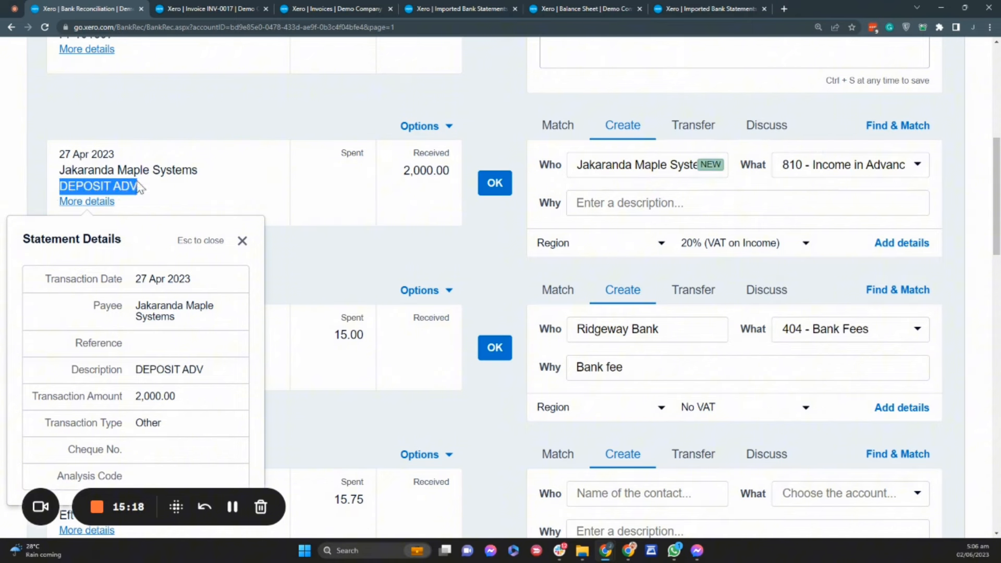
pyautogui.click(776, 247)
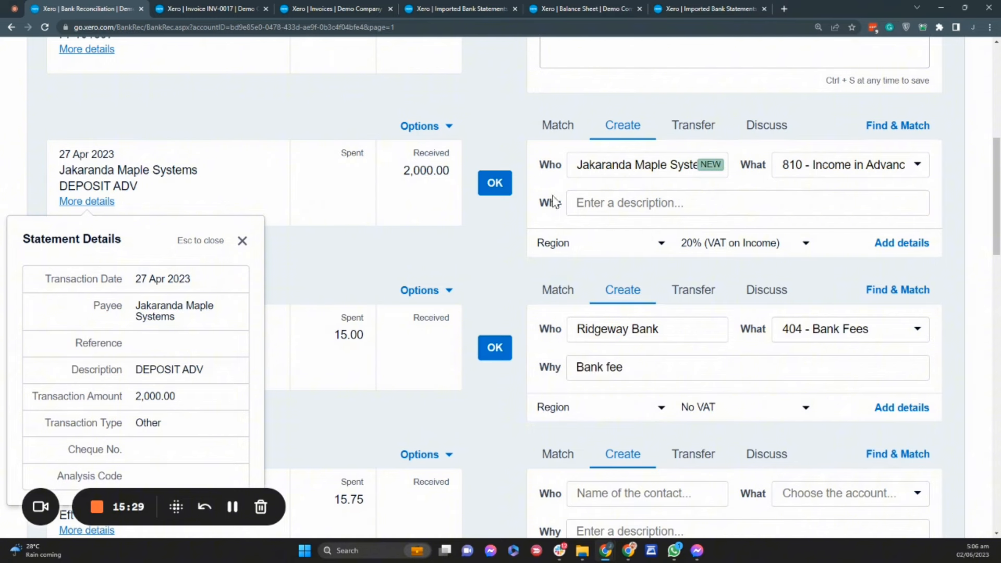
pyautogui.click(592, 205)
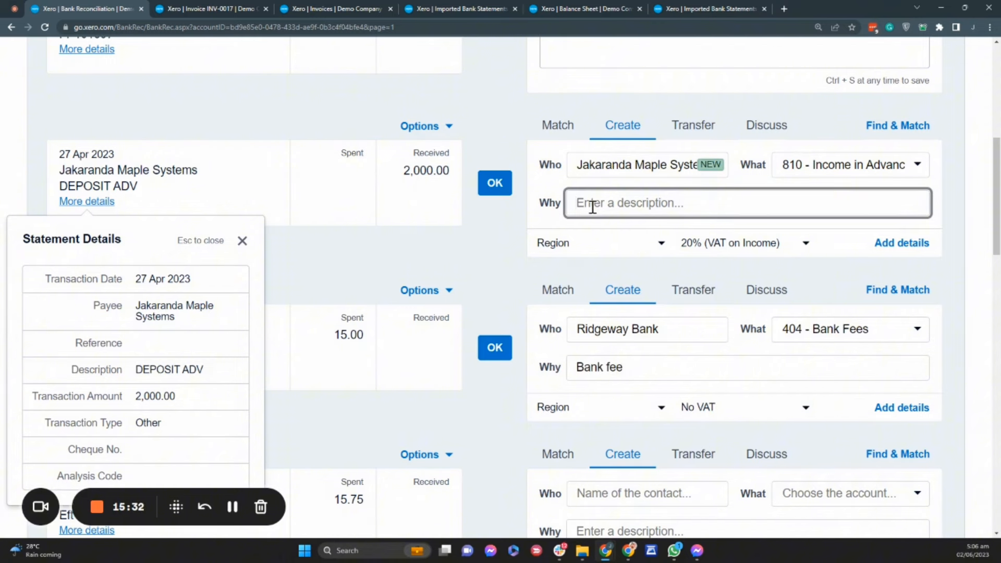
pyautogui.write('Depos')
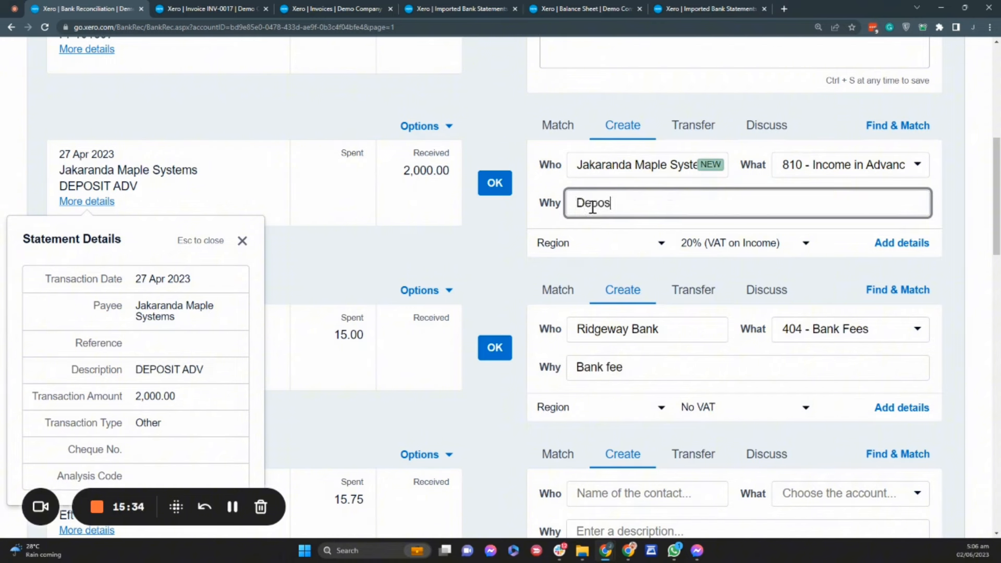
pyautogui.write('it A')
pyautogui.click(459, 249)
pyautogui.click(661, 249)
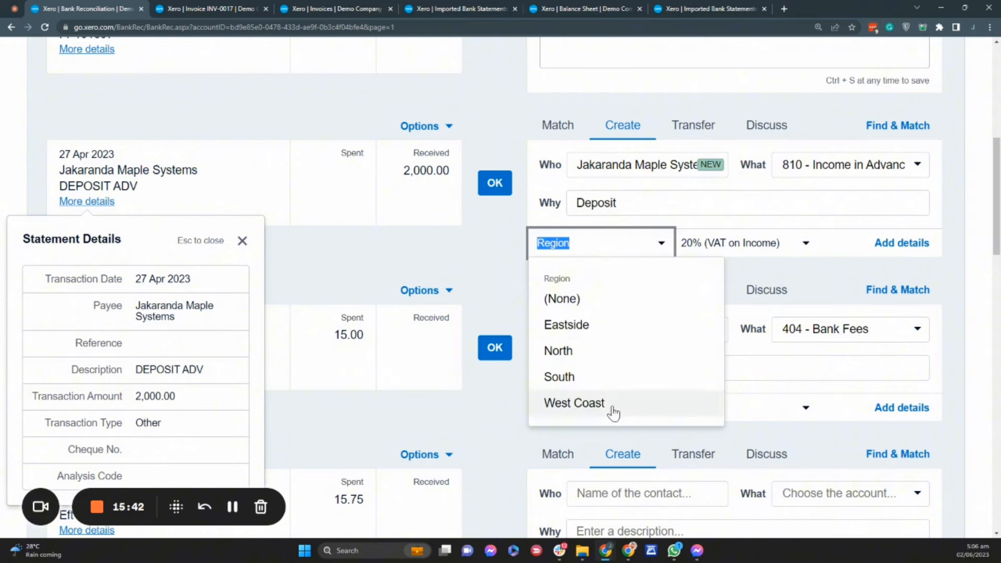
pyautogui.click(496, 271)
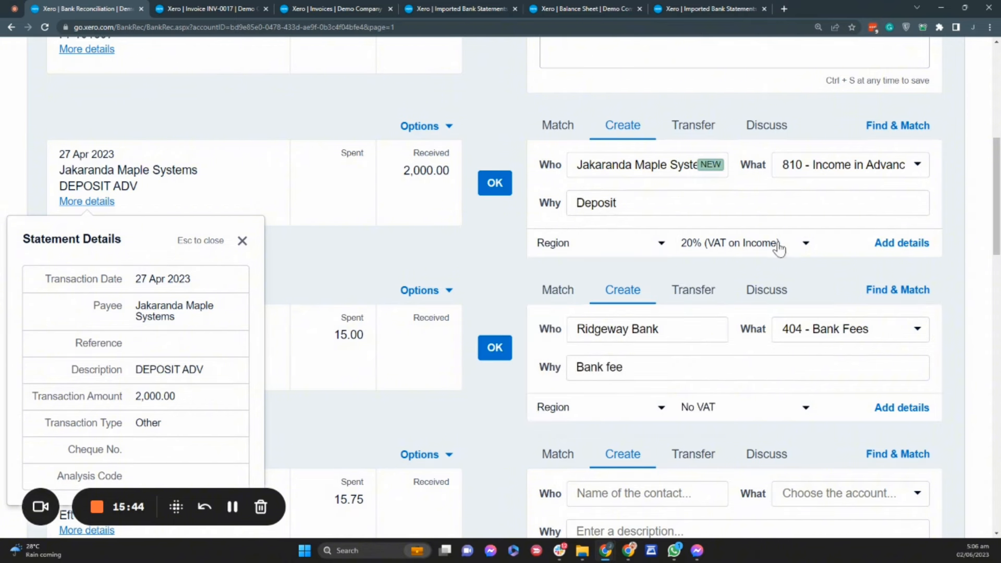
# Step: Set the Jakaranda Maple Systems transaction's tax rate to No VAT and reconcile the line
pyautogui.click(800, 247)
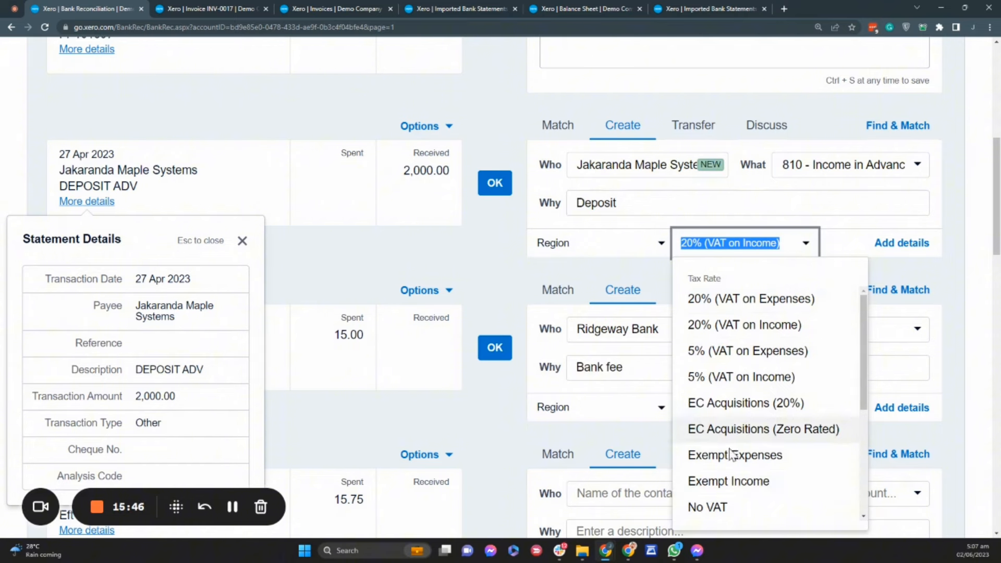
pyautogui.click(723, 509)
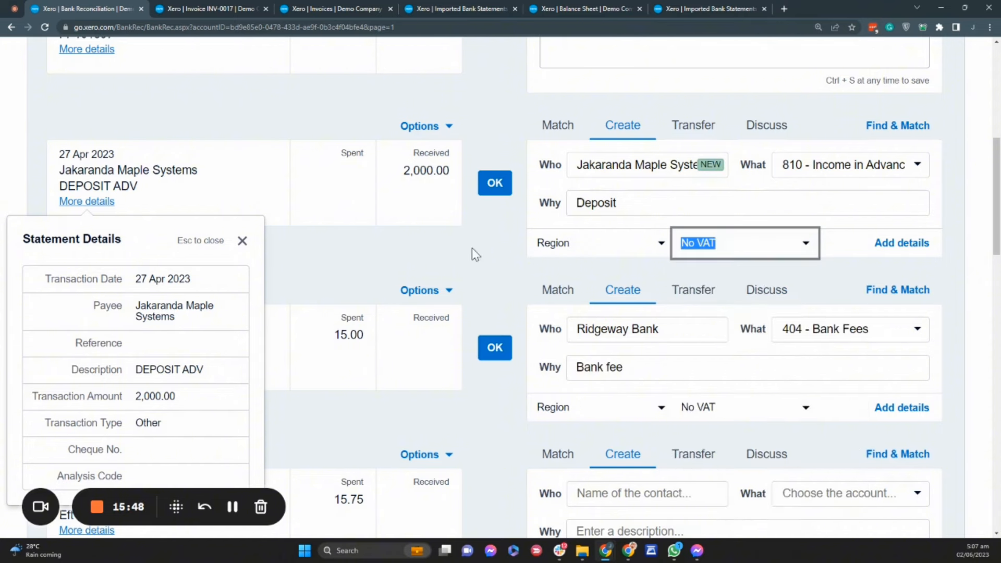
pyautogui.click(495, 183)
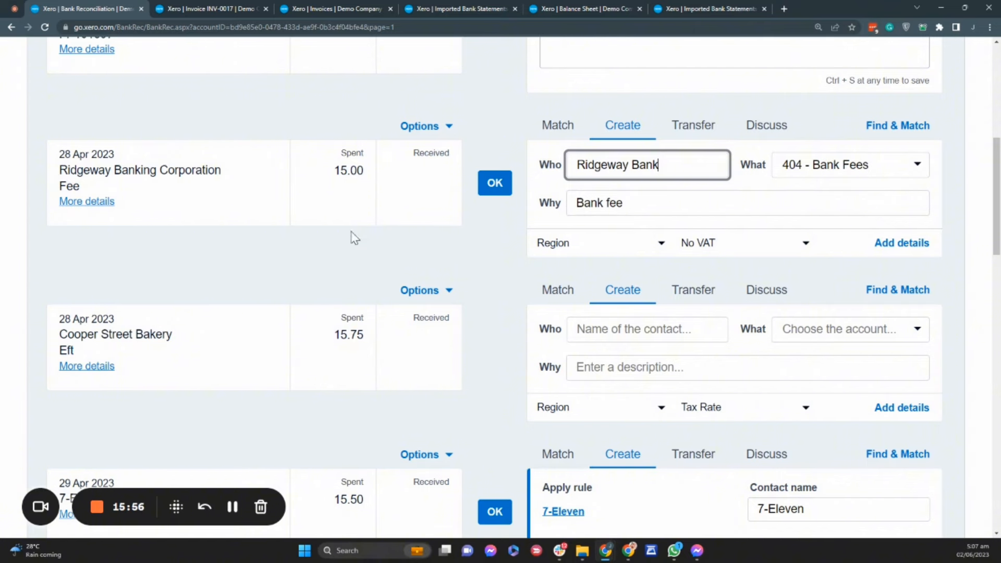
# Step: Reconcile the Ridgeway Banking Corporation fee line using the suggested bank fee entry
pyautogui.moveTo(996, 235)
pyautogui.mouseDown()
pyautogui.moveTo(998, 200)
pyautogui.moveTo(998, 217)
pyautogui.mouseUp()
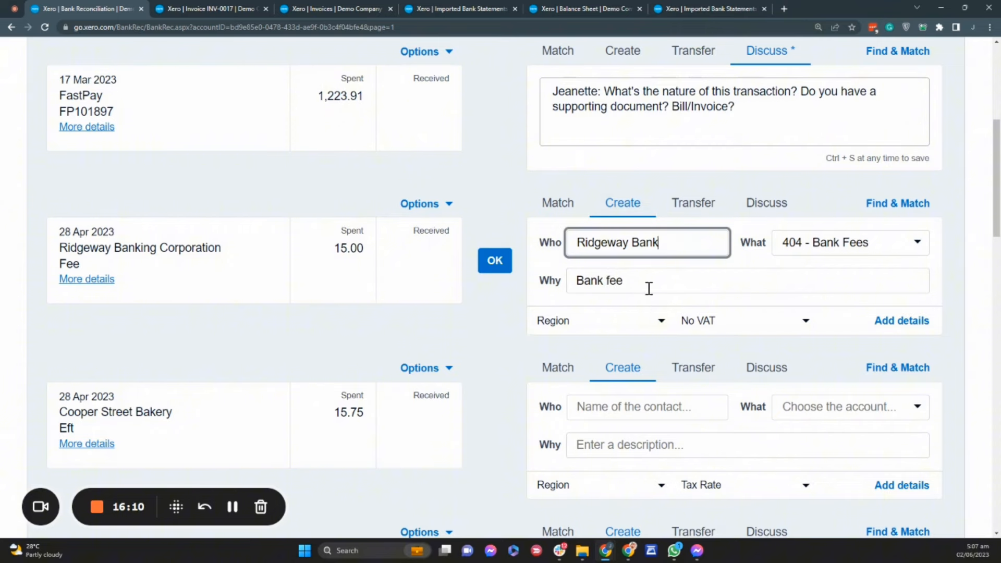
pyautogui.click(495, 262)
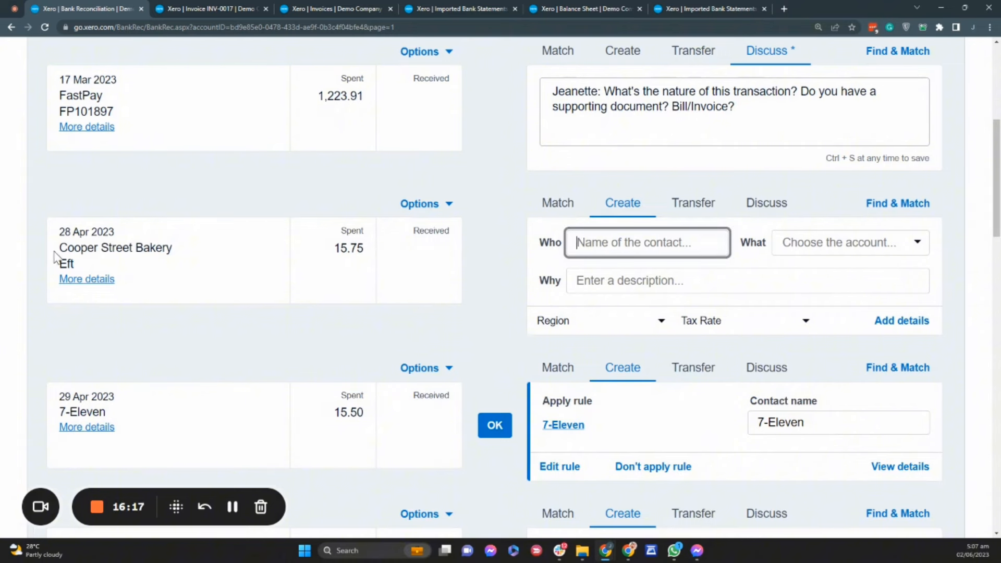
# Step: Search for matches to the 28 April Cooper Street Bakery line by the name "coop", include non-GBP items, and close the matching view
pyautogui.moveTo(54, 251); pyautogui.dragTo(181, 252)
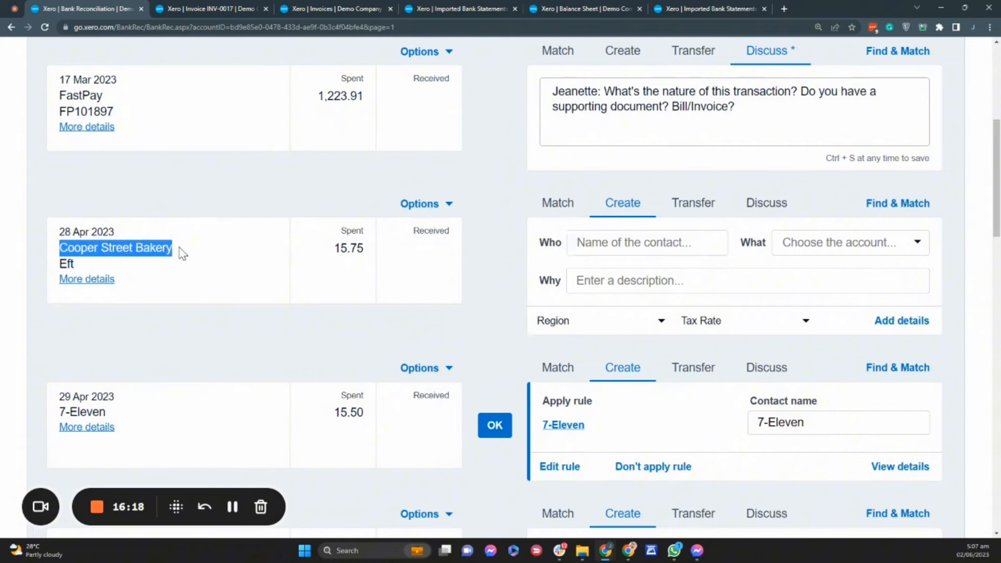
pyautogui.click(892, 204)
pyautogui.click(525, 296)
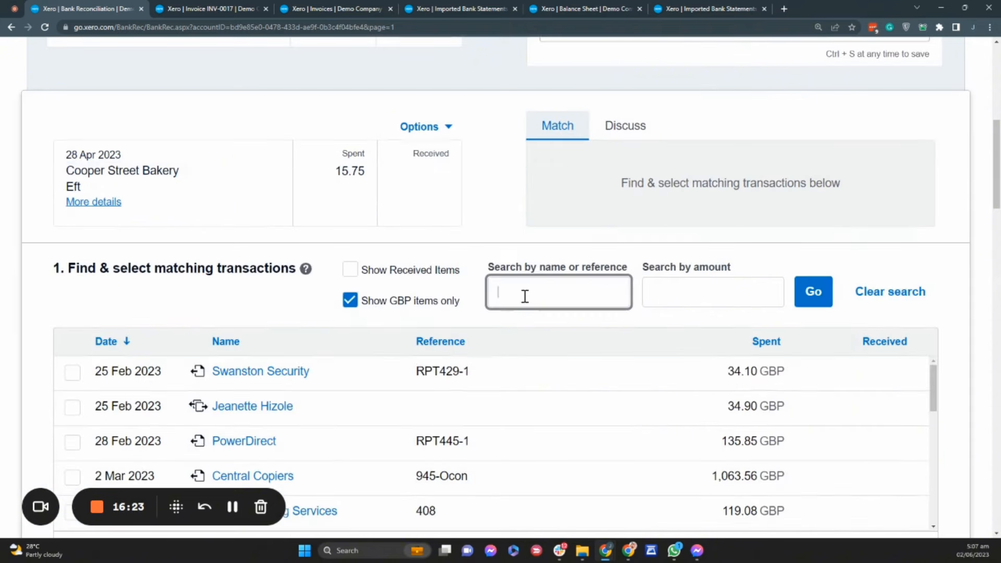
pyautogui.write('coop')
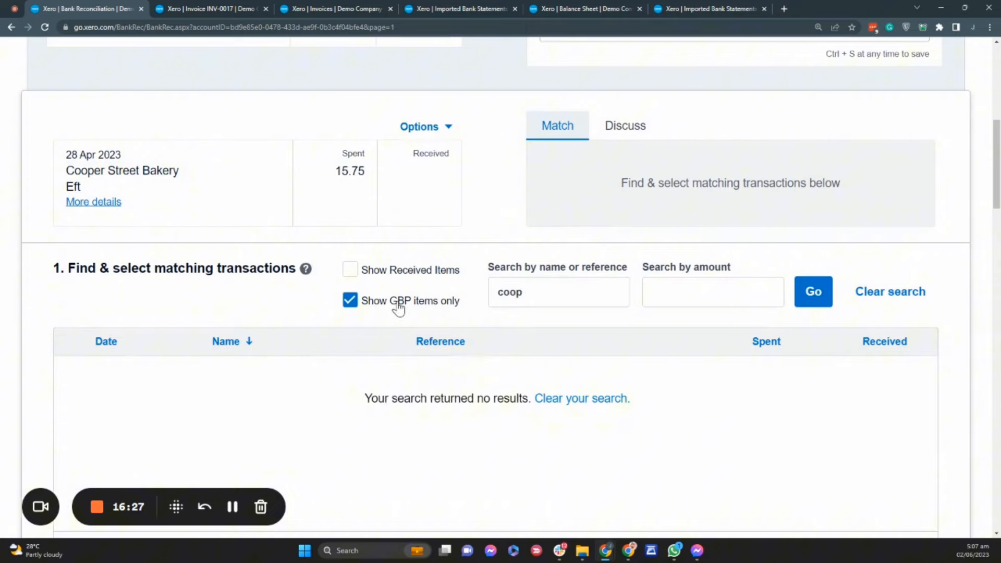
pyautogui.click(398, 306)
pyautogui.scroll(1, 402, 308)
pyautogui.scroll(-1, 994, 353)
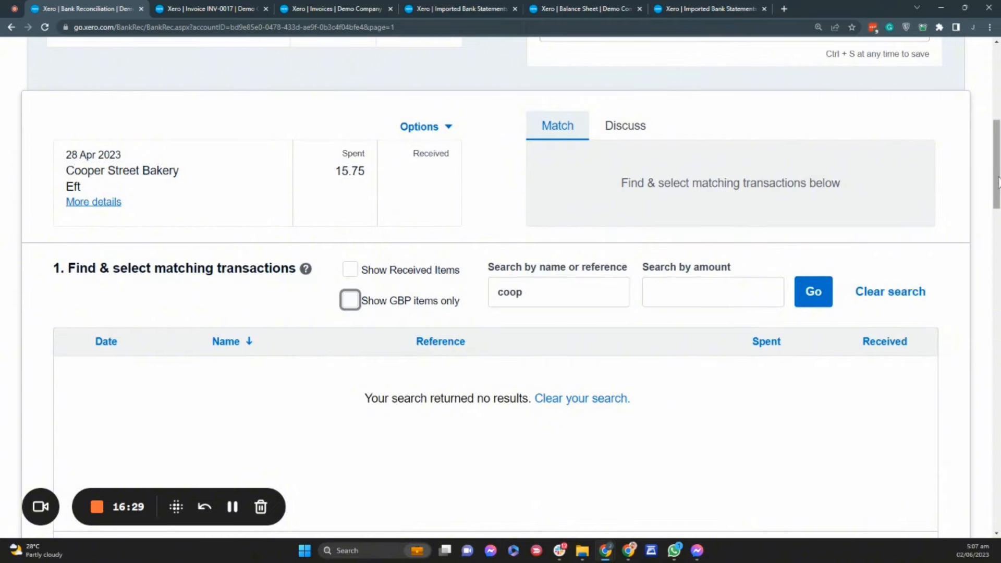
pyautogui.moveTo(997, 181); pyautogui.dragTo(996, 259)
pyautogui.click(913, 415)
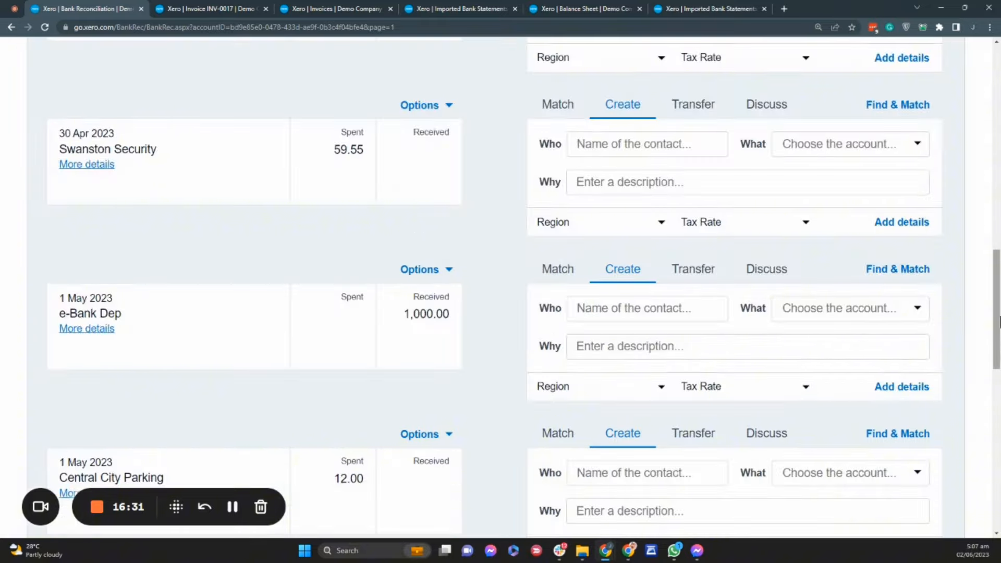
# Step: Add "Cooper Street Bakery" as a new contact for the 30 April Cooper Street Bakery statement line
pyautogui.moveTo(996, 319); pyautogui.dragTo(994, 244)
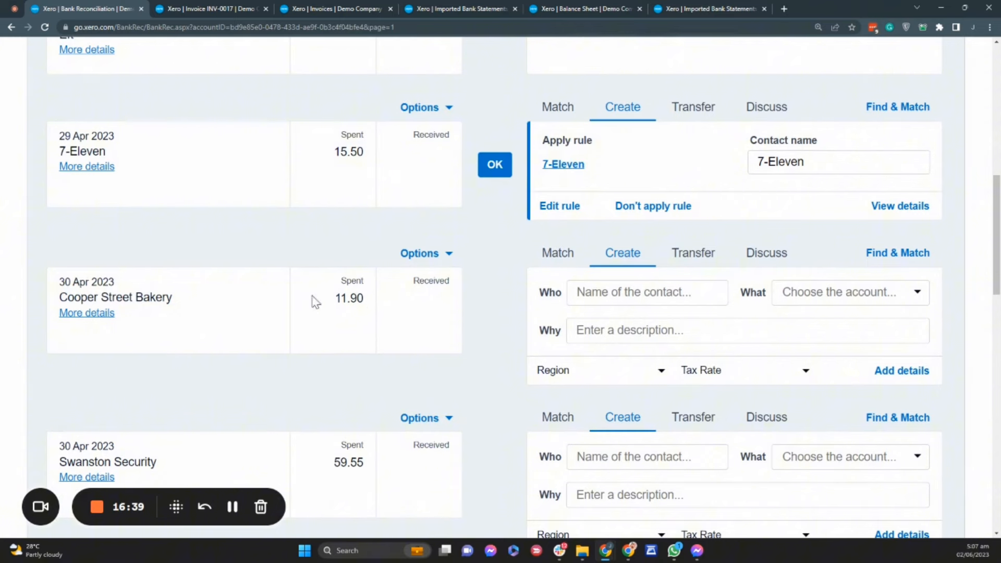
pyautogui.moveTo(60, 300); pyautogui.dragTo(176, 295)
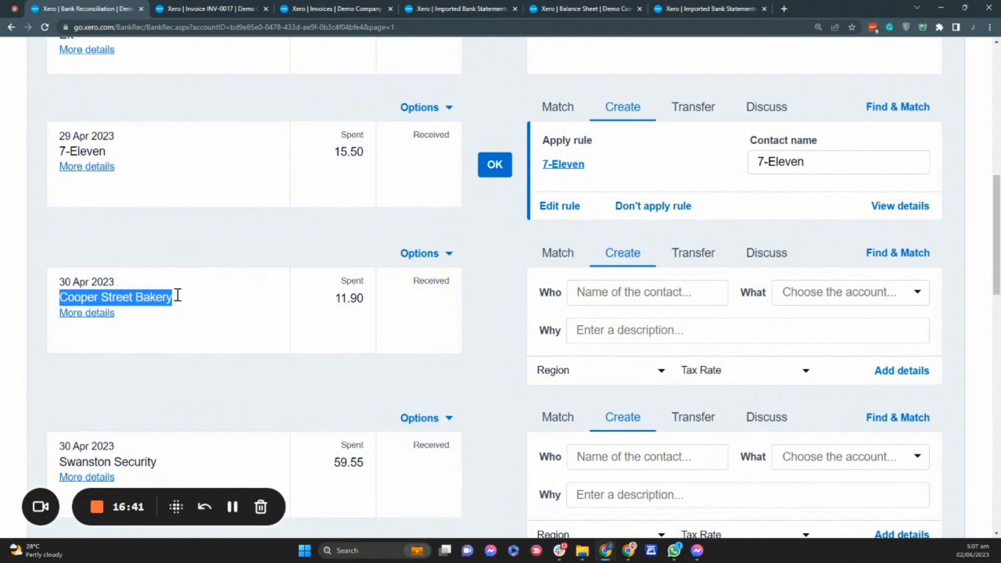
pyautogui.hotkey('ctrl', 'c')
pyautogui.click(646, 292)
pyautogui.hotkey('ctrl', 'v')
pyautogui.click(632, 340)
pyautogui.click(814, 292)
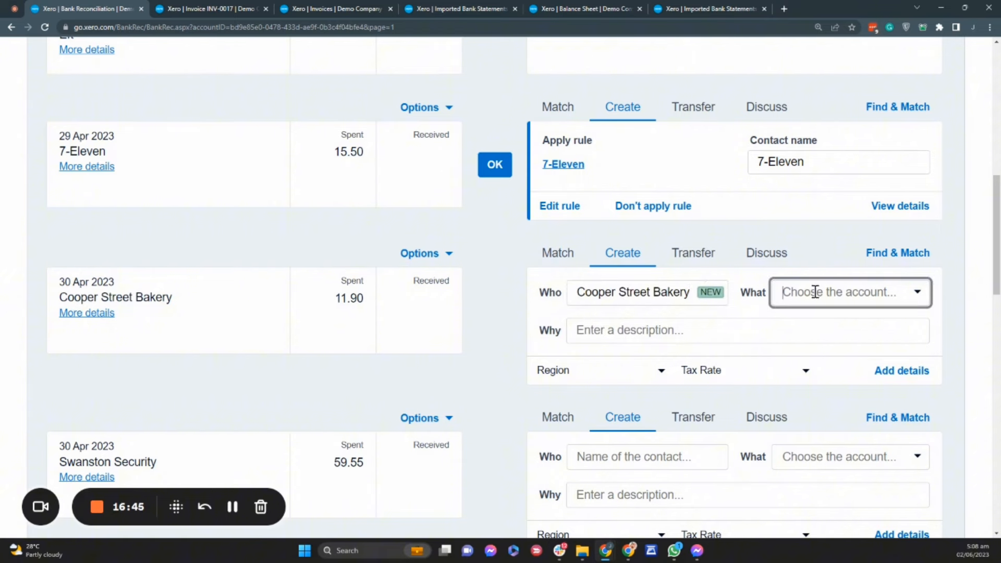
pyautogui.write('me')
pyautogui.press('BackSpace')
pyautogui.press('BackSpace')
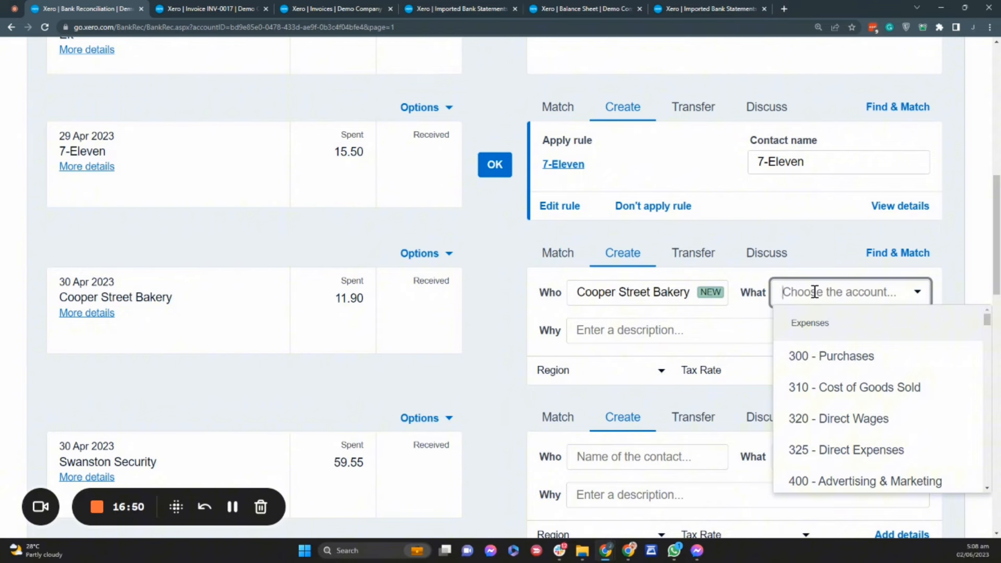
pyautogui.write('sub')
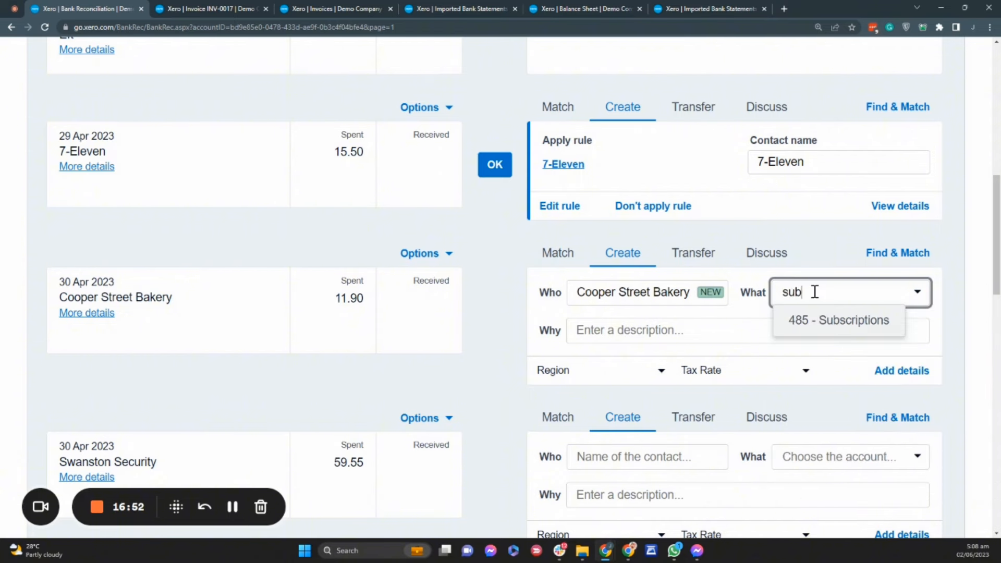
pyautogui.press('BackSpace')
pyautogui.press('BackSpace')
pyautogui.press('BackSpace')
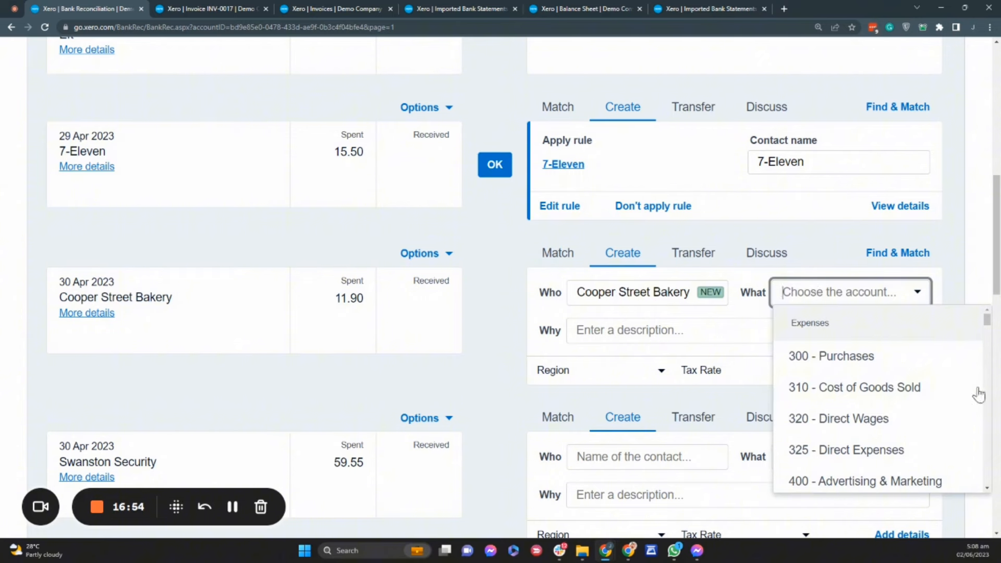
# Step: Assign the 30 April Cooper Street Bakery transaction to account 420 - Entertainment-100% business and reconcile the line
pyautogui.scroll(-1, 990, 325)
pyautogui.moveTo(989, 326); pyautogui.dragTo(992, 348)
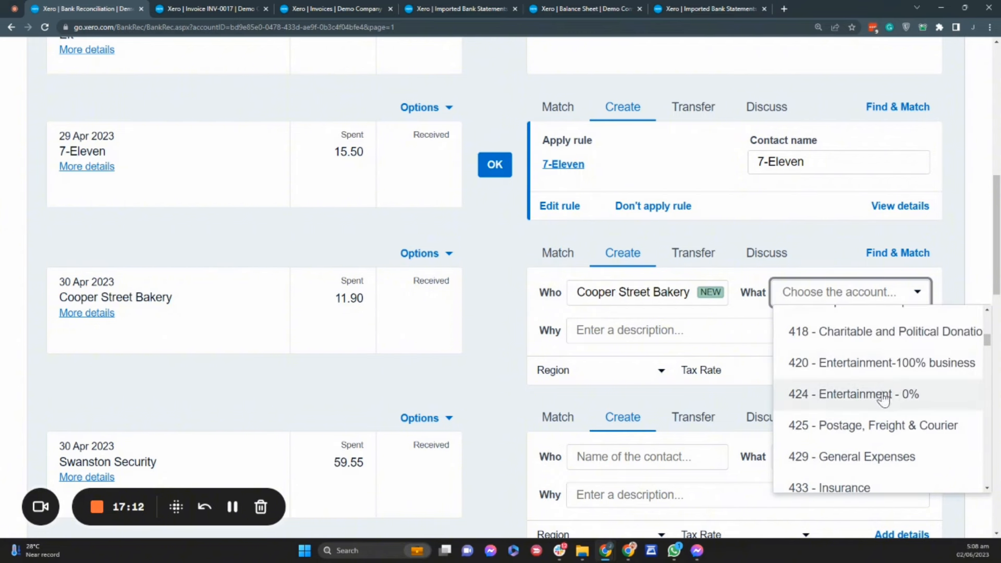
pyautogui.click(886, 369)
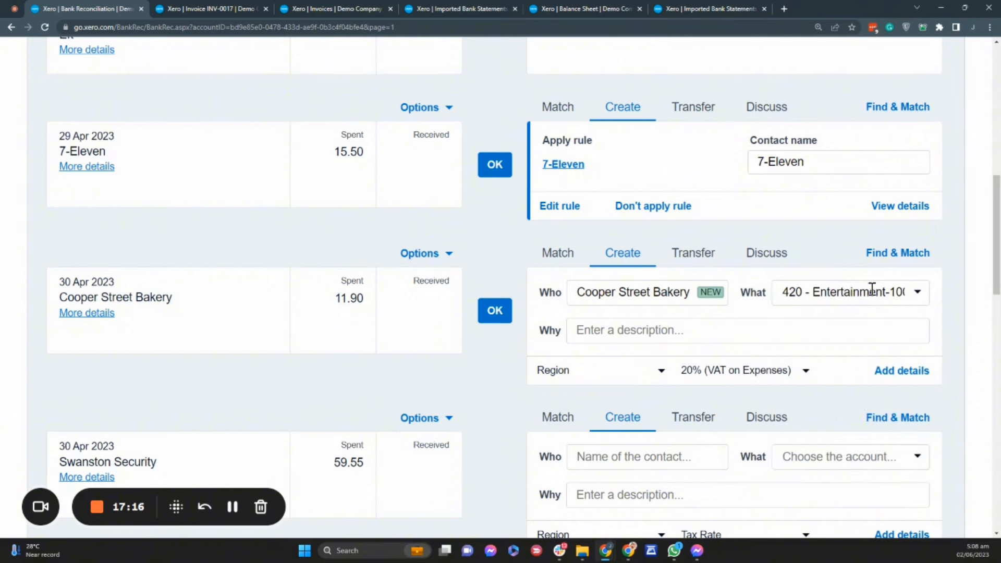
pyautogui.click(495, 311)
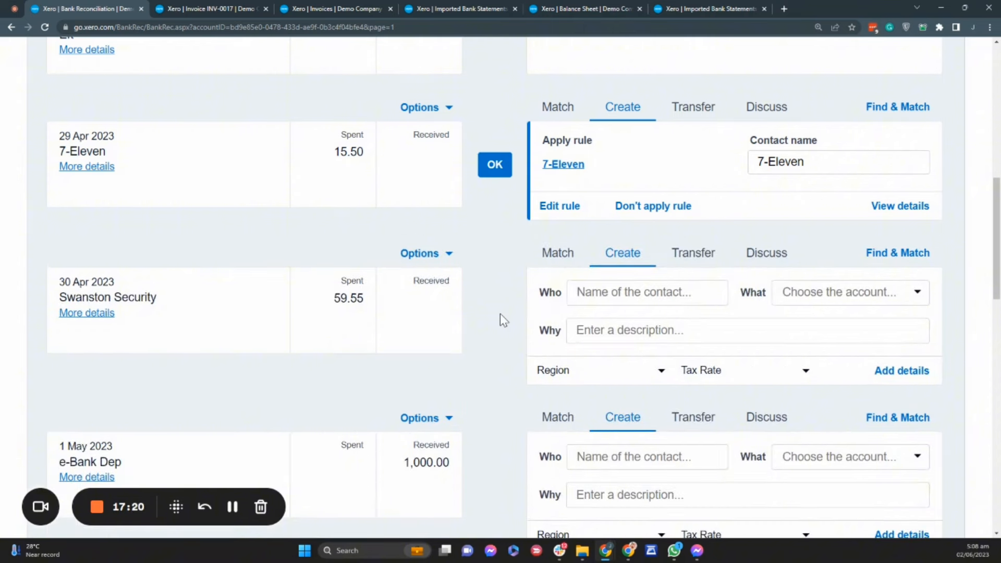
# Step: Find possible matches for the 30 Apr 2023 Swanston Security statement line by searching the transactions for "Swanston"
pyautogui.moveTo(58, 301); pyautogui.dragTo(110, 302)
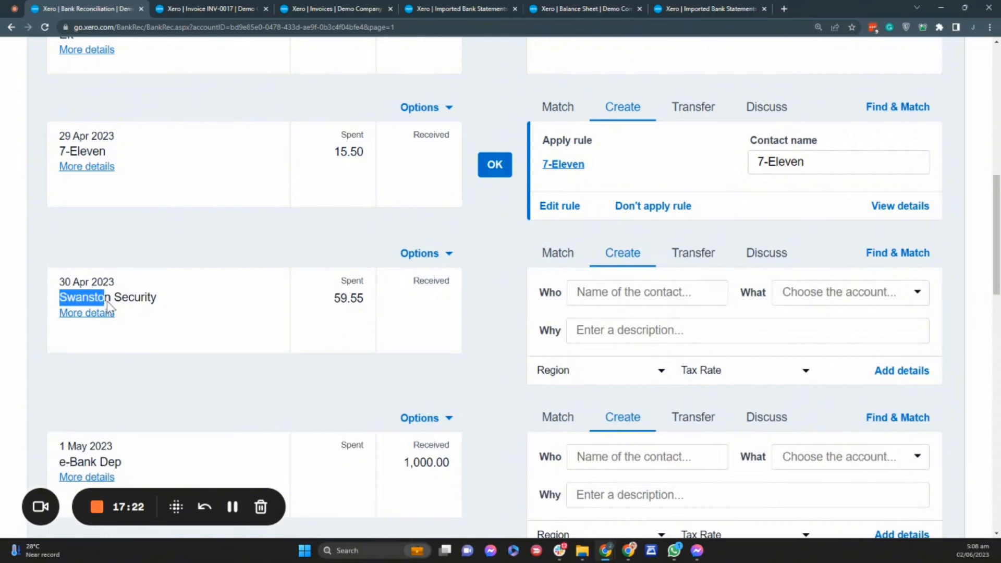
pyautogui.click(898, 253)
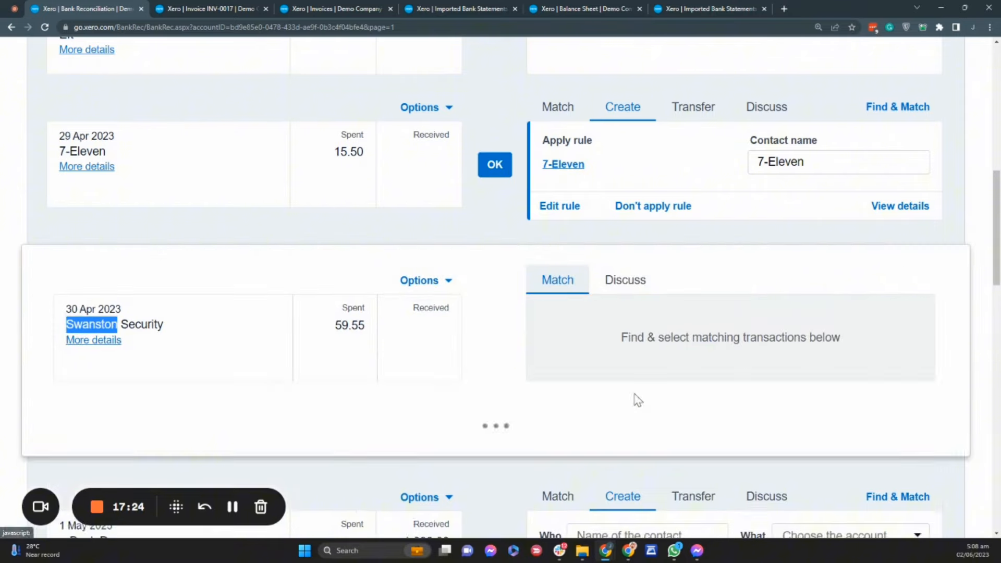
pyautogui.moveTo(990, 224); pyautogui.dragTo(991, 254)
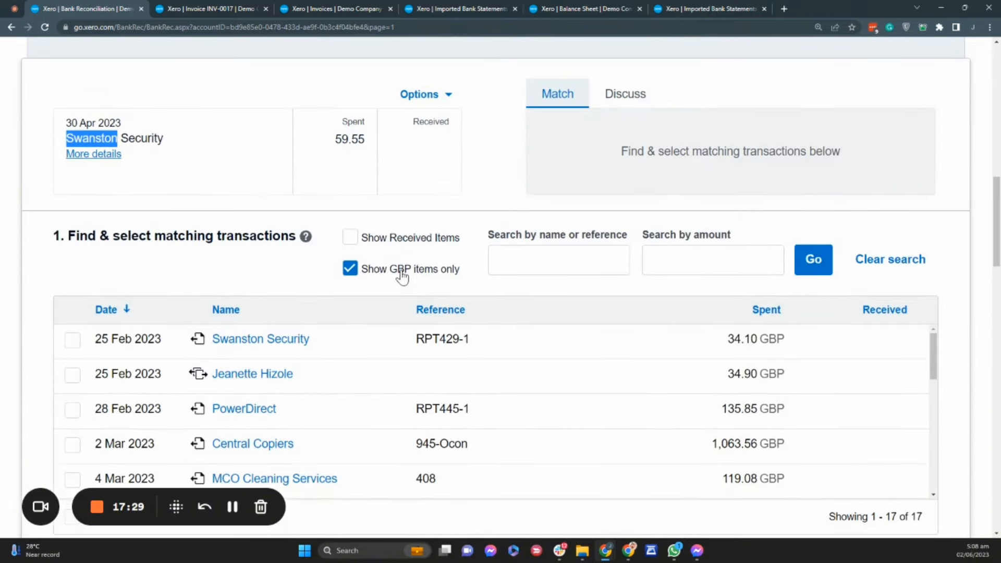
pyautogui.click(535, 269)
pyautogui.hotkey('ctrl', 'v')
pyautogui.click(811, 265)
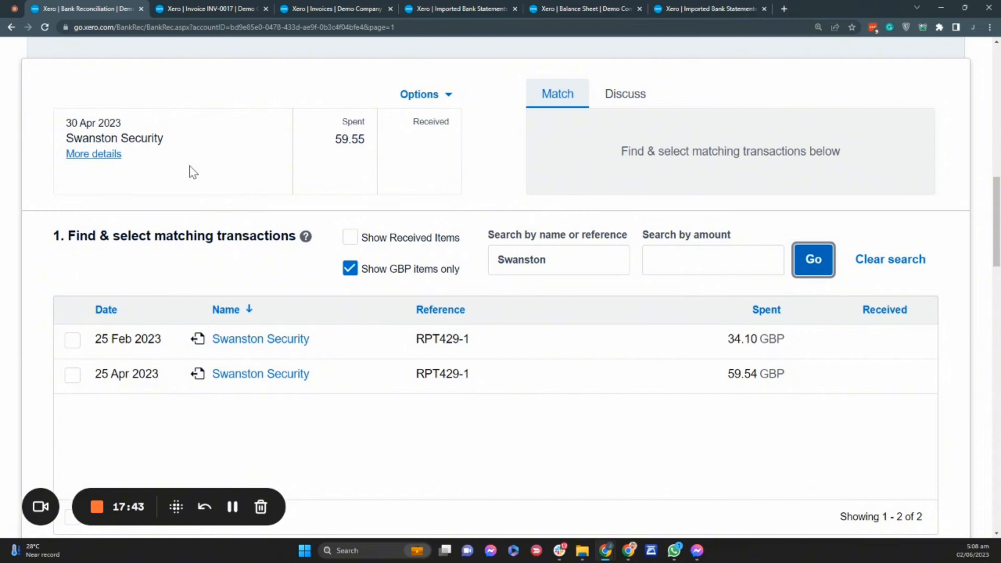
# Step: Check the statement line's amount and details, and select the 25 Apr 2023 Swanston Security bill as its match
pyautogui.doubleClick(346, 147)
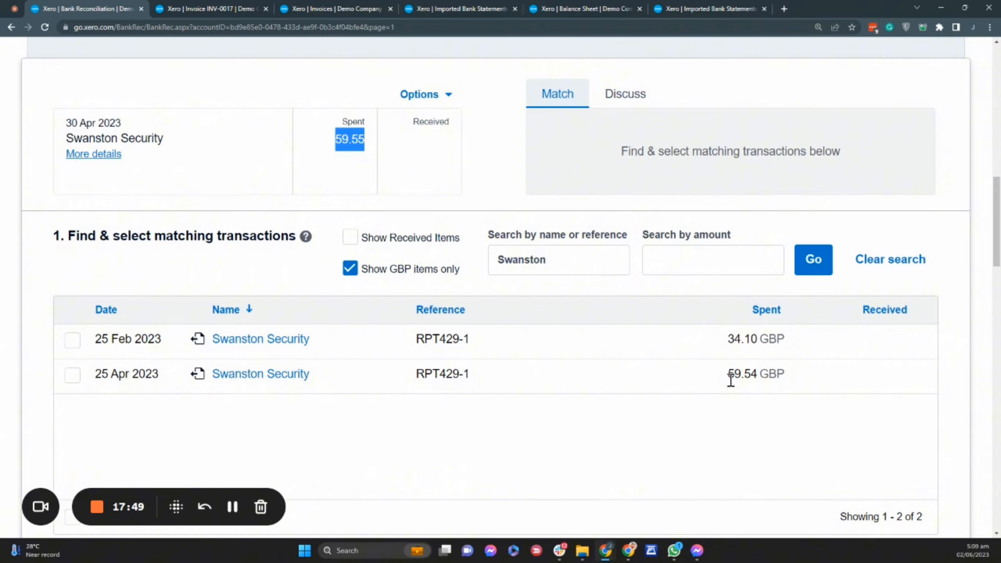
pyautogui.click(339, 162)
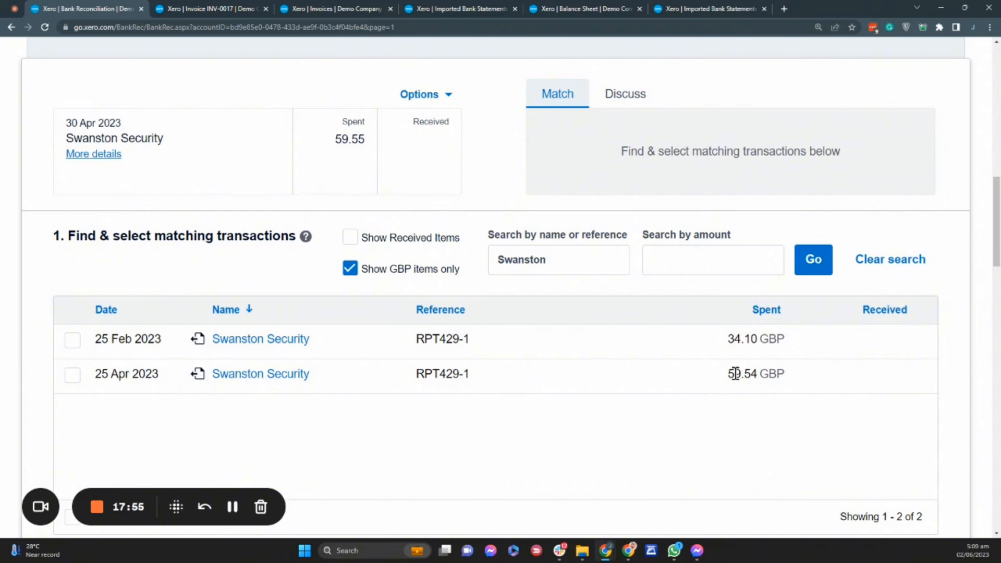
pyautogui.click(105, 155)
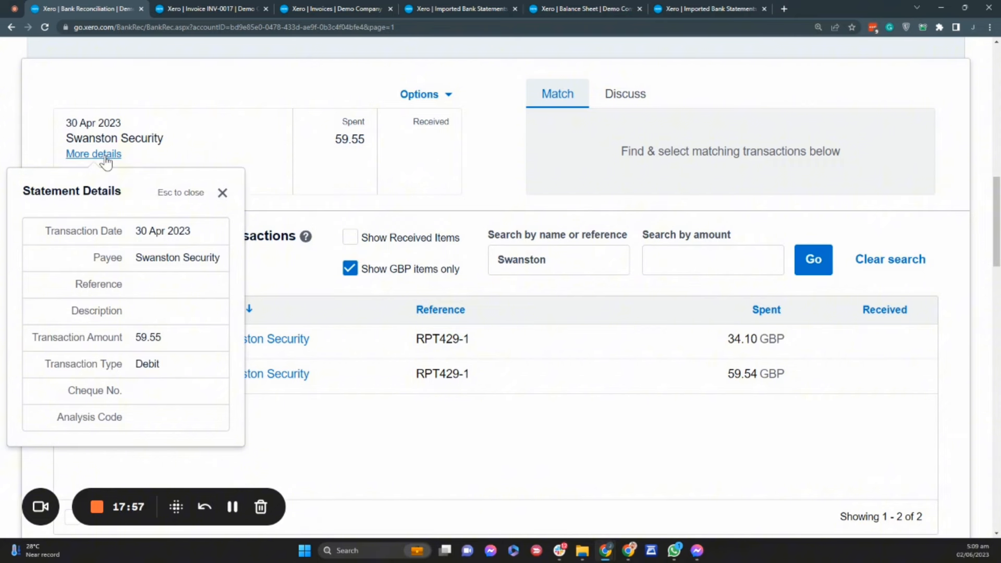
pyautogui.click(222, 192)
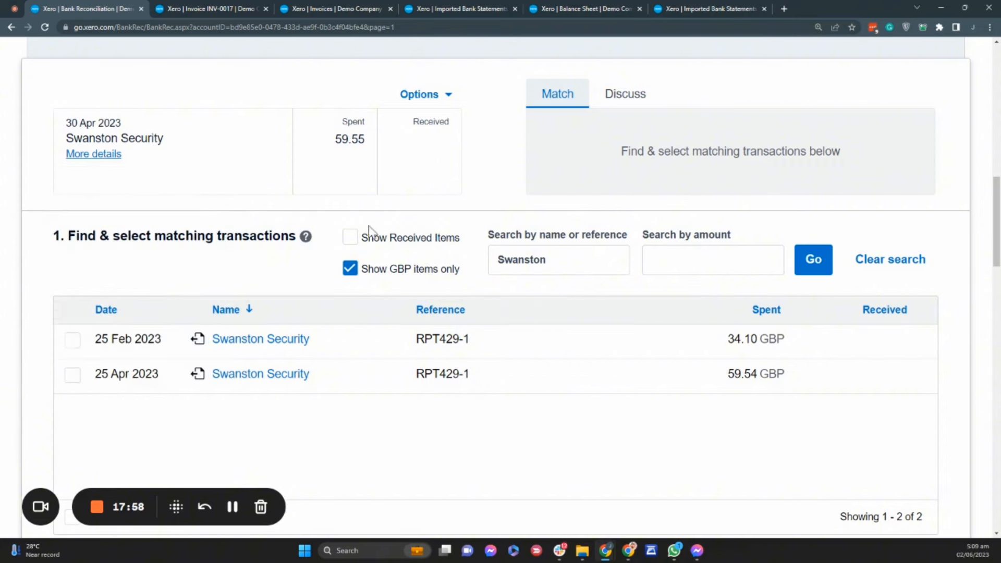
pyautogui.click(73, 375)
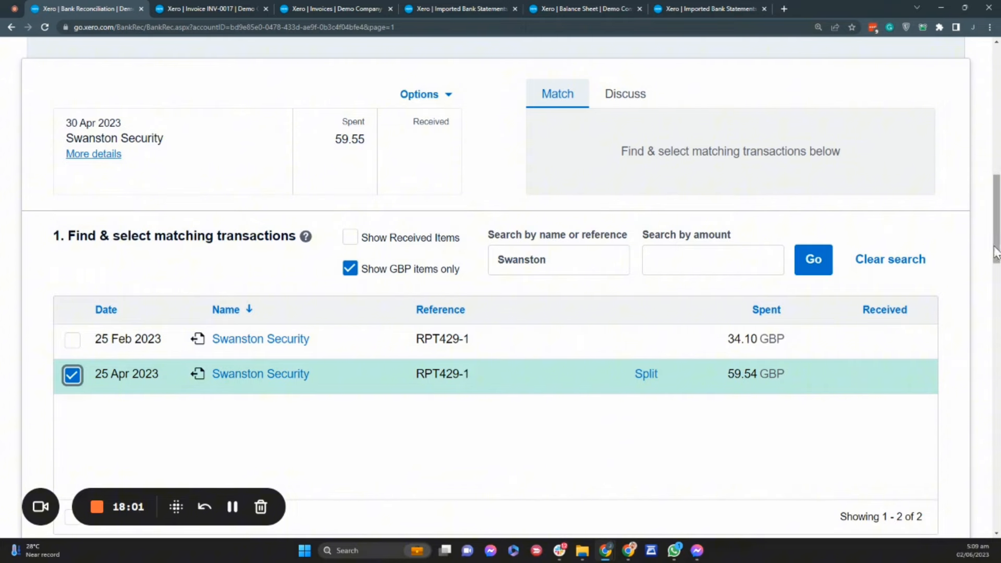
# Step: Review the difference between the selected bill and the money spent, and add a bank fee adjustment
pyautogui.moveTo(995, 245); pyautogui.dragTo(991, 313)
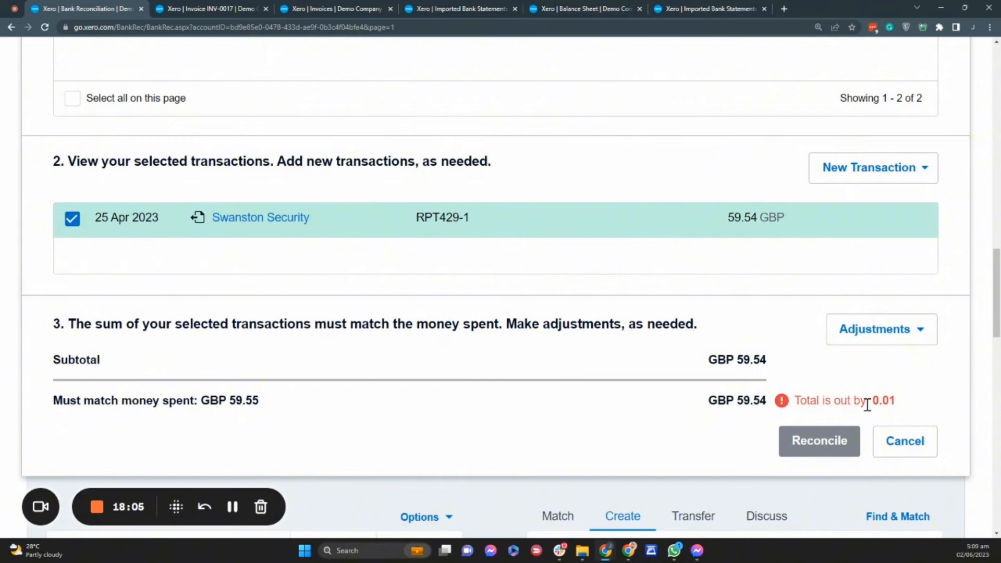
pyautogui.moveTo(877, 402); pyautogui.dragTo(898, 402)
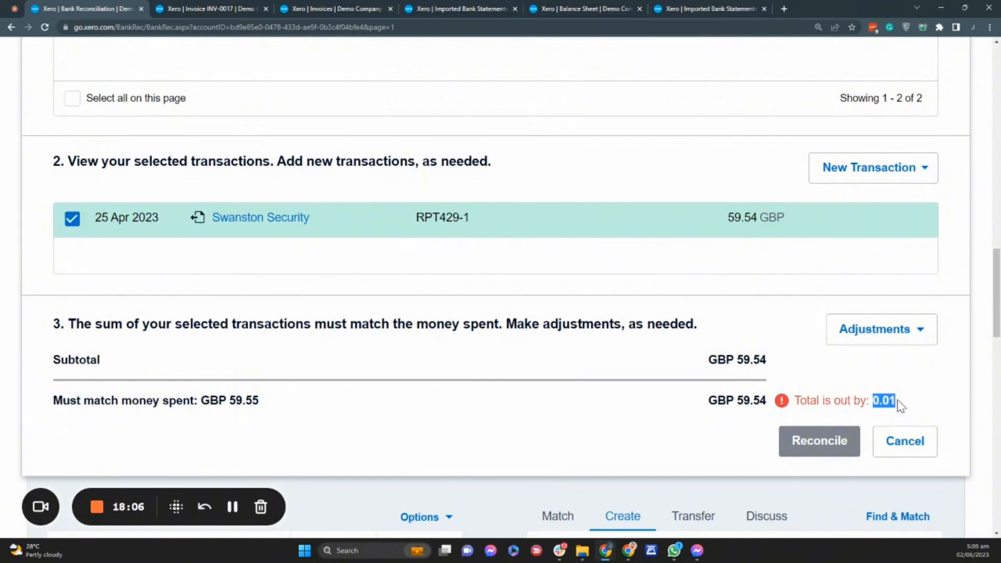
pyautogui.click(869, 401)
pyautogui.moveTo(993, 338)
pyautogui.mouseDown()
pyautogui.moveTo(994, 261)
pyautogui.moveTo(993, 324)
pyautogui.mouseUp()
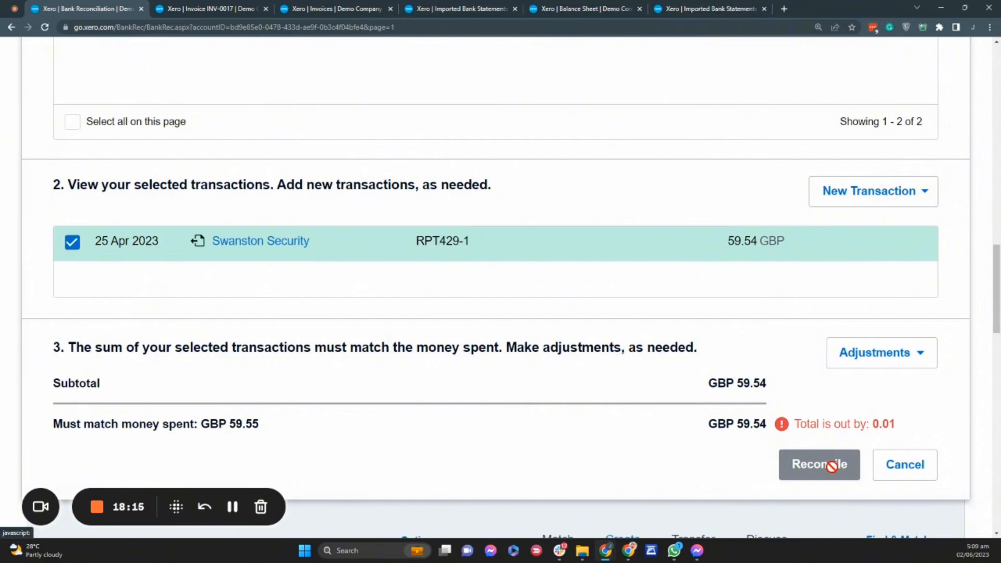
pyautogui.moveTo(994, 328); pyautogui.dragTo(976, 340)
pyautogui.click(919, 271)
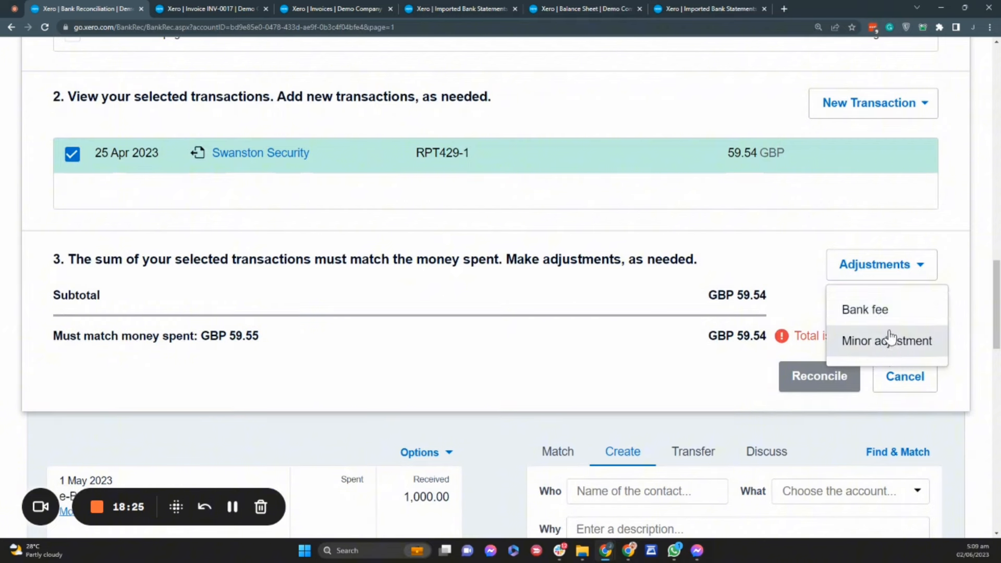
pyautogui.click(885, 314)
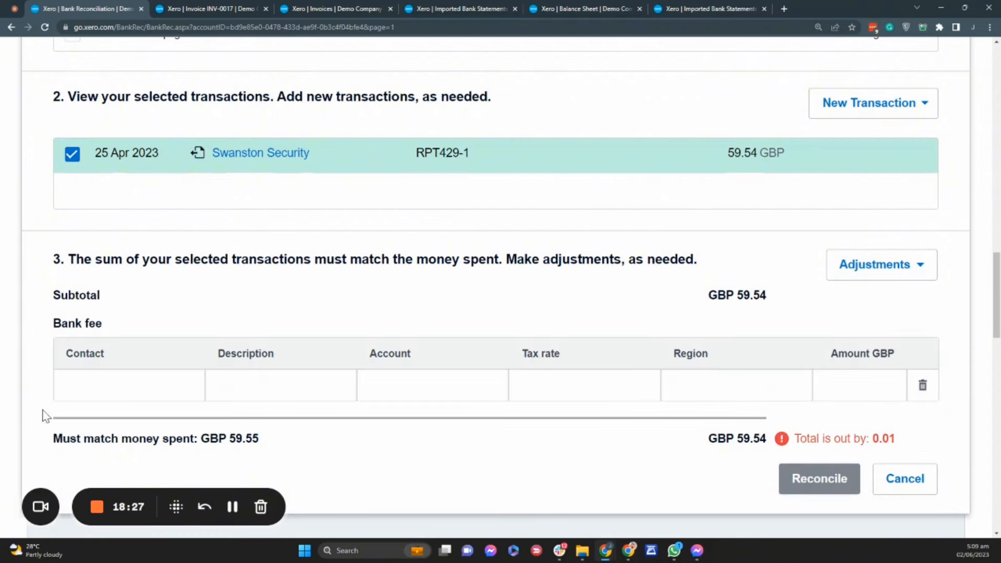
# Step: Set the bank fee's contact to Swanston Security and its description to "Adjustment"
pyautogui.click(101, 378)
pyautogui.write('Swa')
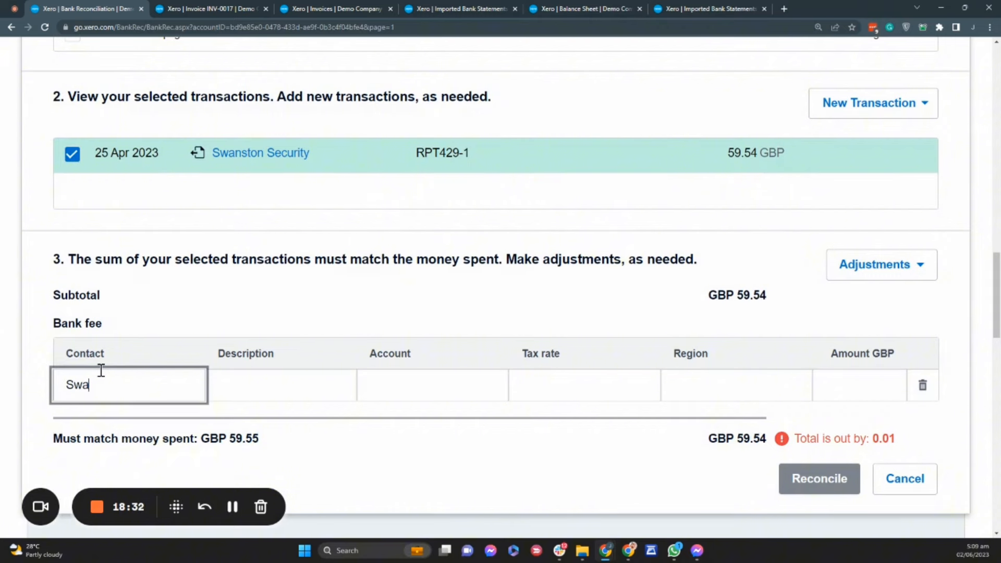
pyautogui.click(127, 419)
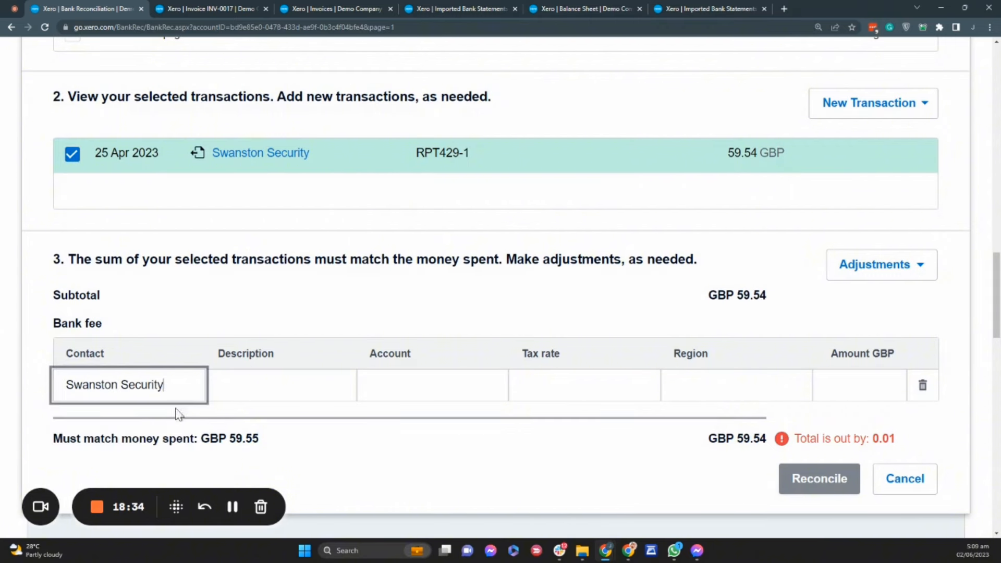
pyautogui.click(276, 381)
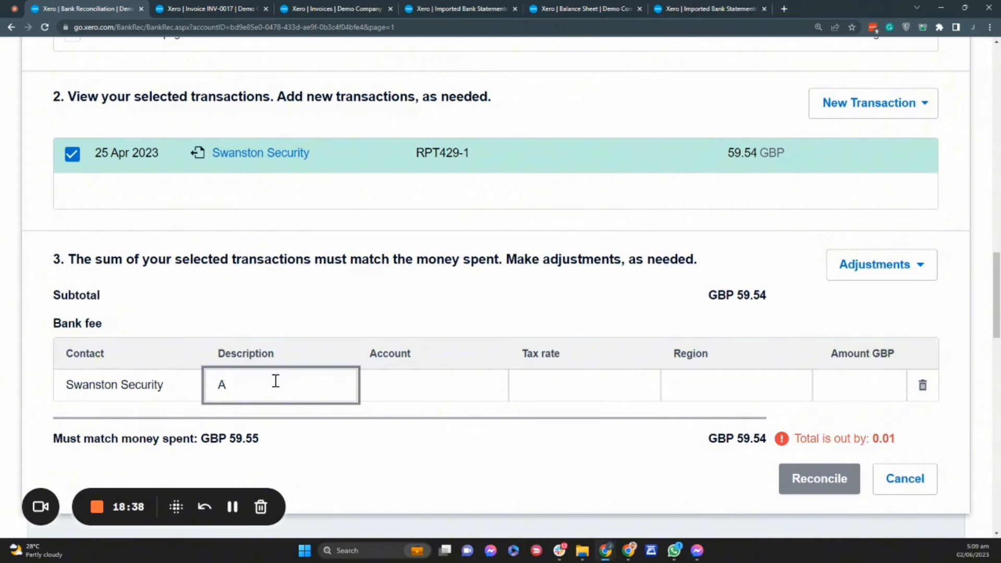
pyautogui.write('Adjustment')
# Step: Copy the account from the Swanston Security bill and set the bank fee's account to 429 - General Expenses
pyautogui.click(393, 372)
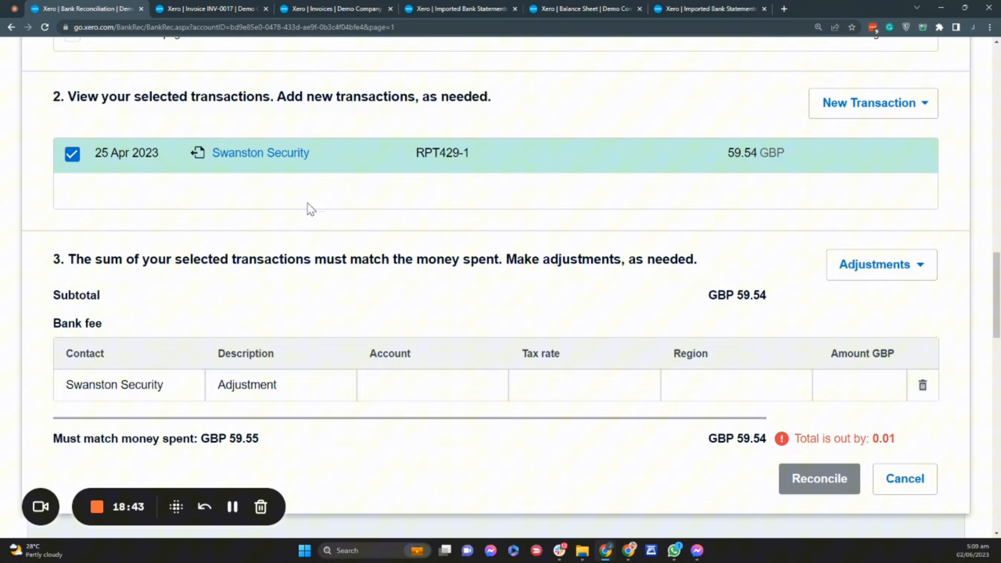
pyautogui.rightClick(296, 156)
pyautogui.click(355, 166)
pyautogui.click(764, 8)
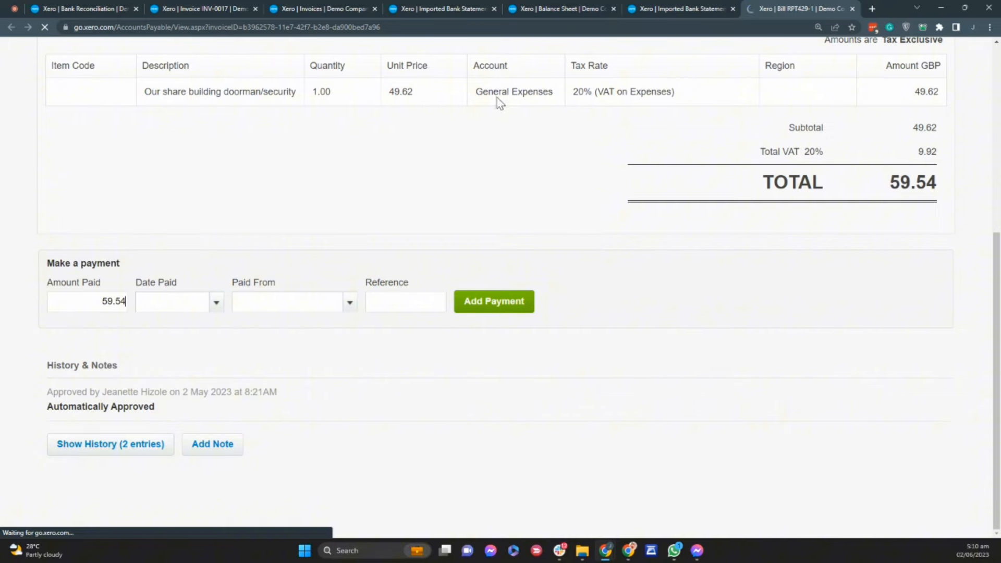
pyautogui.moveTo(476, 94); pyautogui.dragTo(554, 98)
pyautogui.hotkey('ctrl', 'c')
pyautogui.click(99, 9)
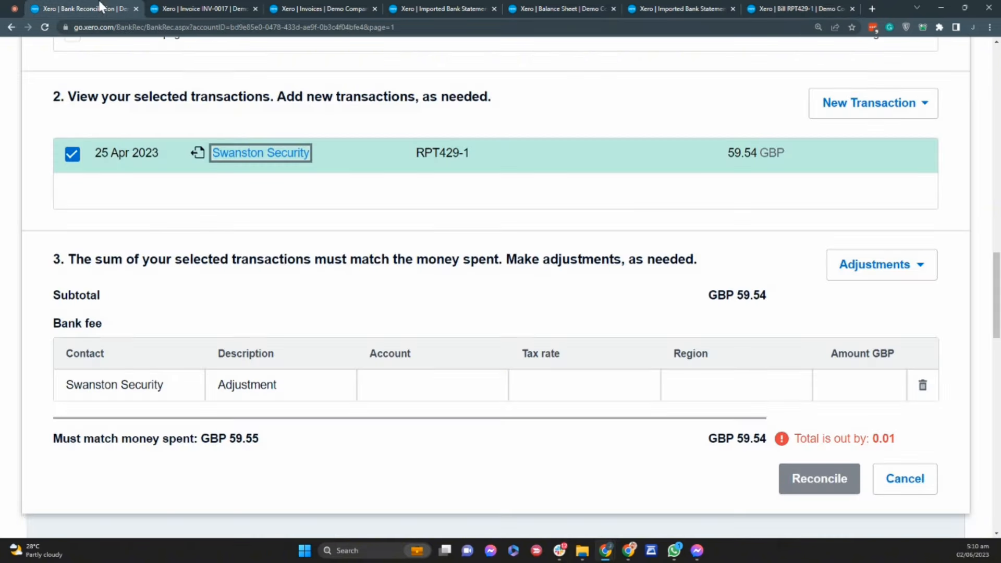
pyautogui.click(402, 385)
pyautogui.hotkey('ctrl', 'v')
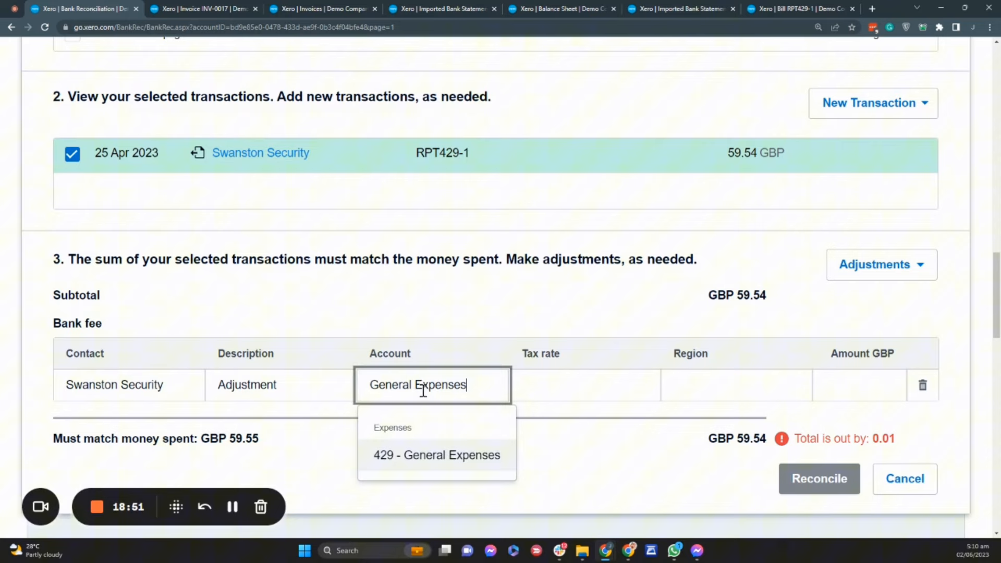
pyautogui.click(446, 461)
# Step: Compare the bank fee's tax rate and region with those on the Swanston Security bill
pyautogui.click(802, 9)
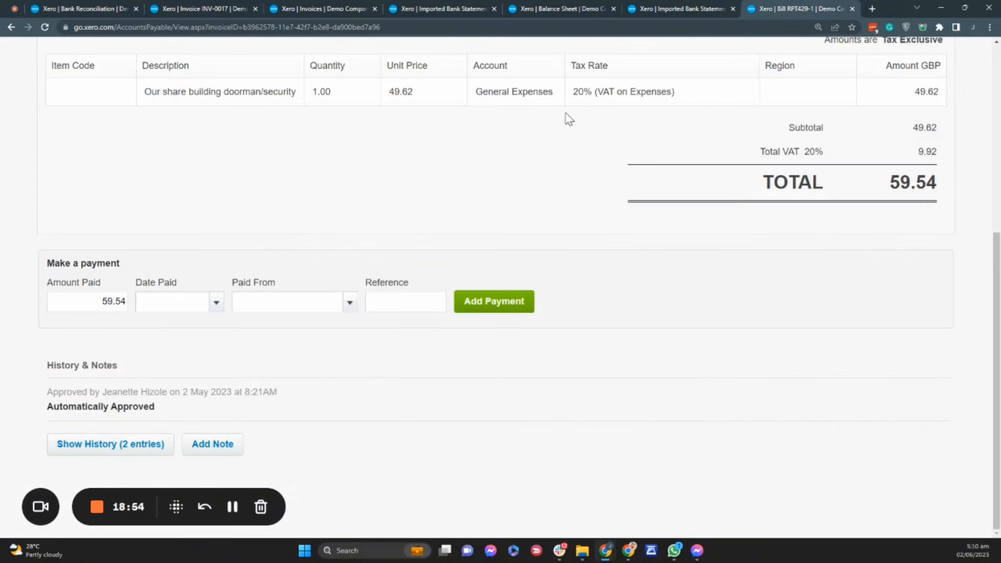
pyautogui.click(84, 14)
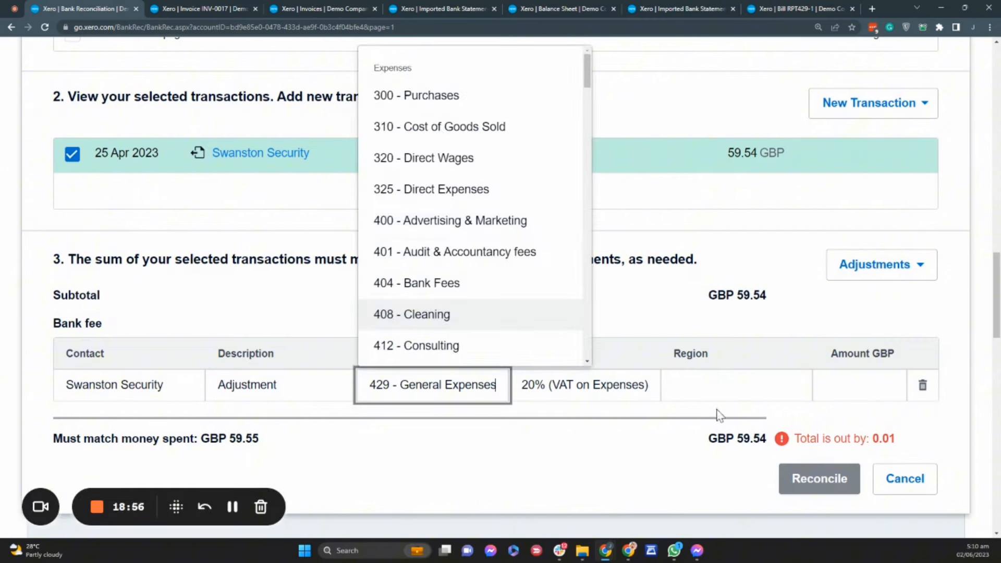
pyautogui.click(769, 3)
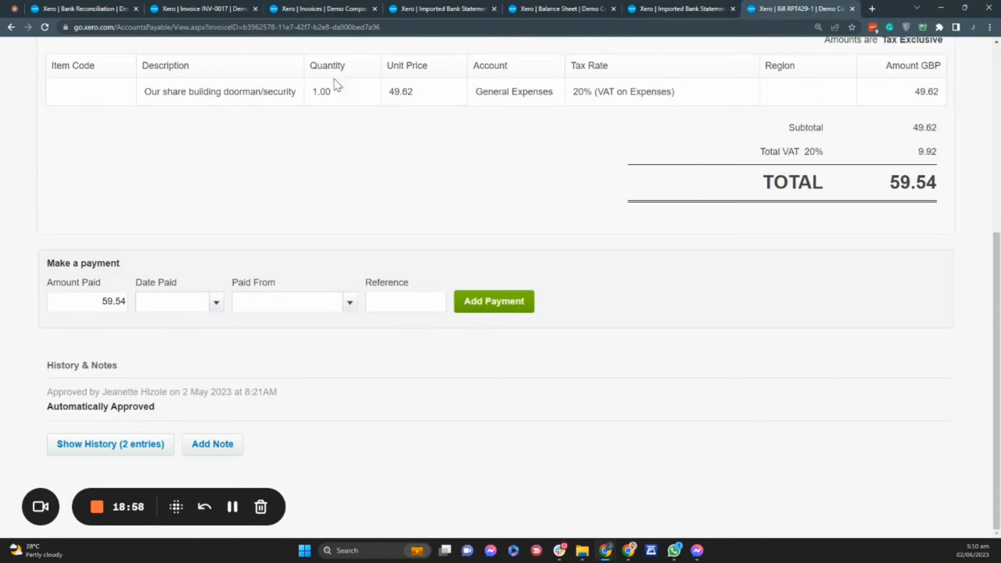
pyautogui.click(83, 5)
# Step: Set the bank fee's amount to .01 GBP and reconcile the Swanston Security statement line
pyautogui.click(842, 386)
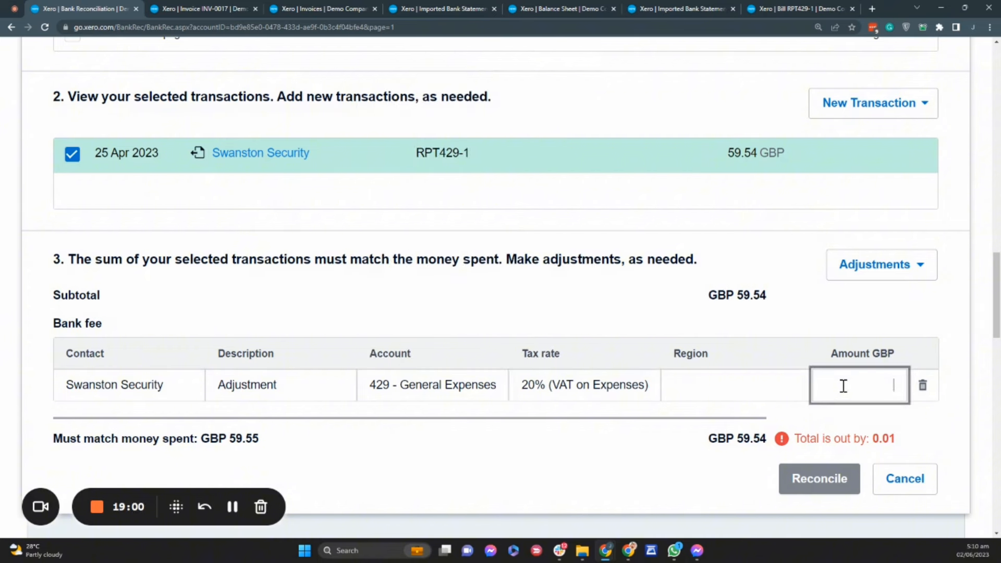
pyautogui.write('.01')
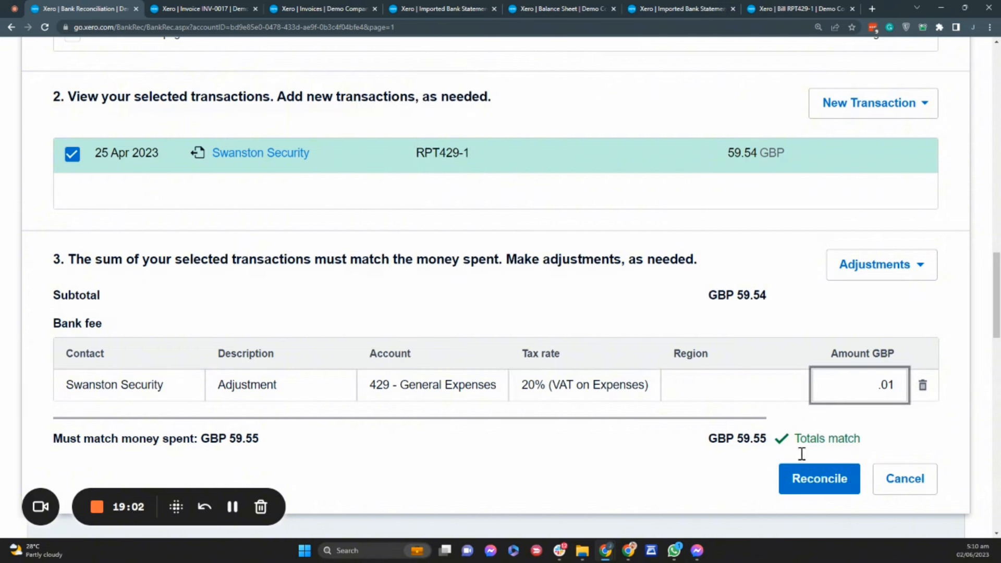
pyautogui.click(717, 476)
pyautogui.click(811, 478)
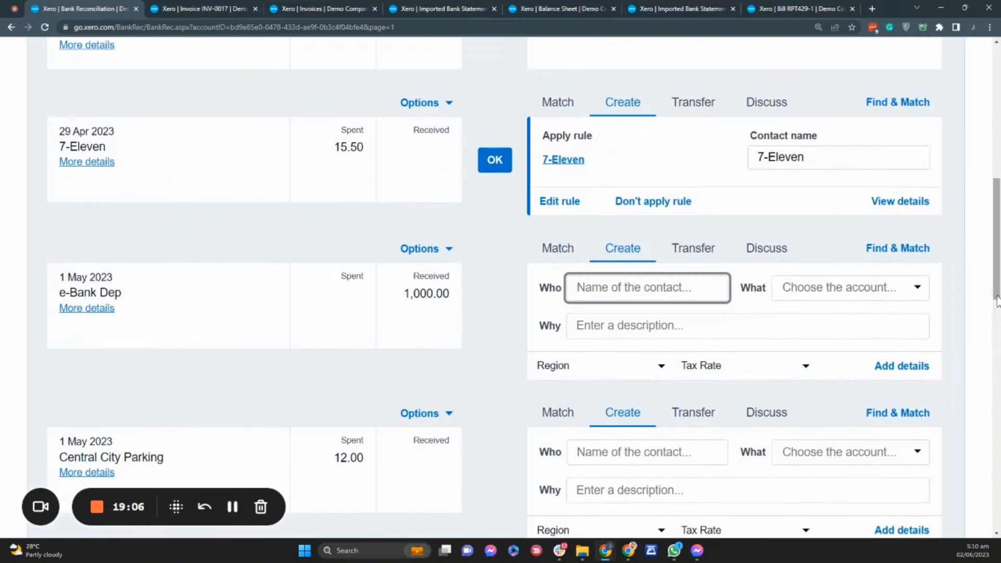
# Step: Search for transactions matching the 29 Apr 2023 7-Eleven statement line with "eleve" and "11", and cancel the matching
pyautogui.moveTo(996, 300); pyautogui.dragTo(999, 266)
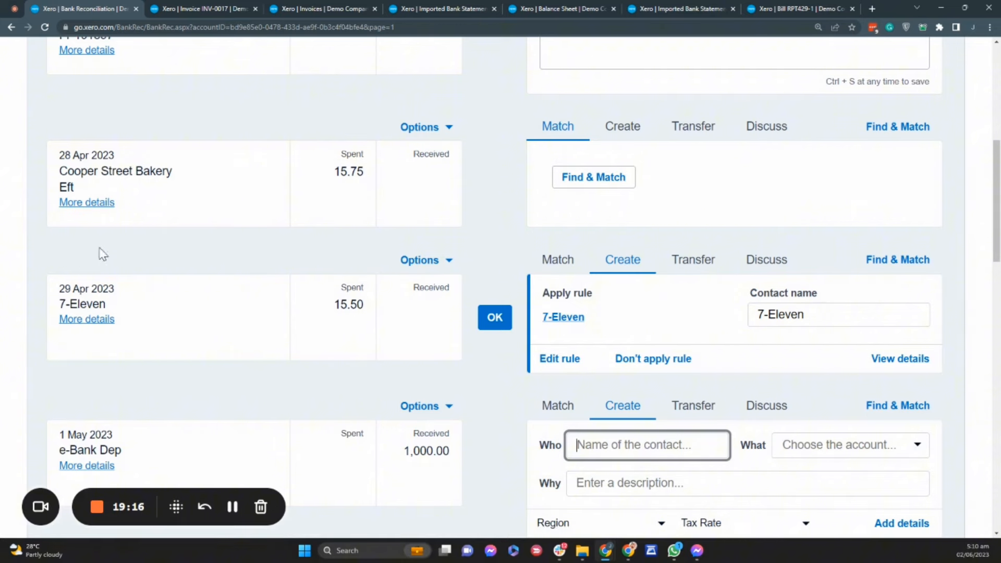
pyautogui.click(897, 258)
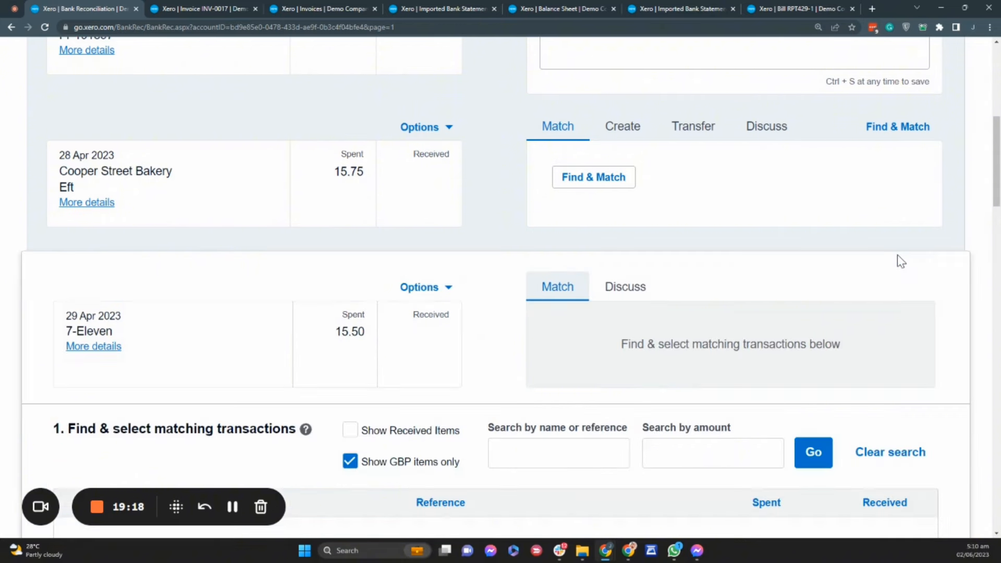
pyautogui.scroll(1, 487, 438)
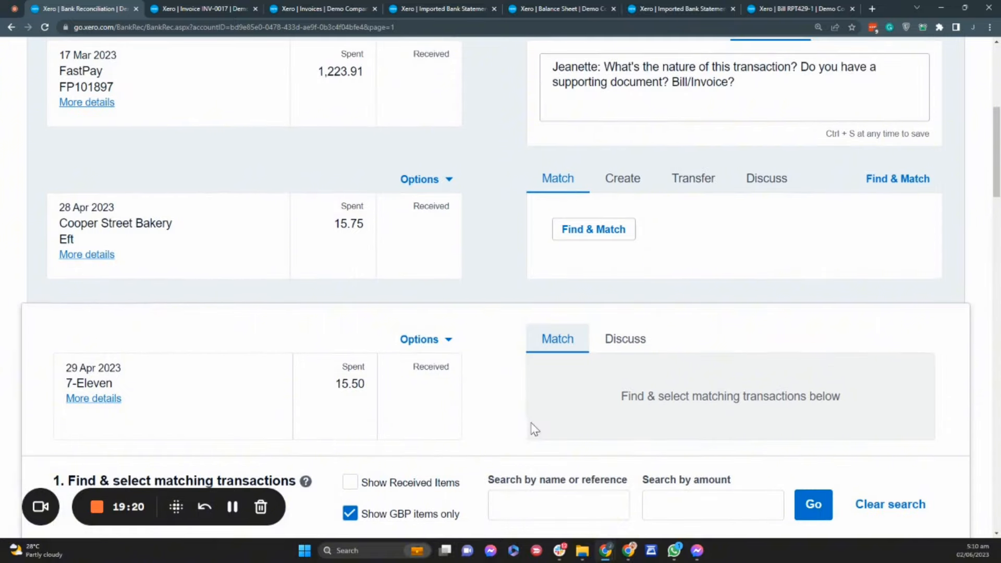
pyautogui.click(531, 500)
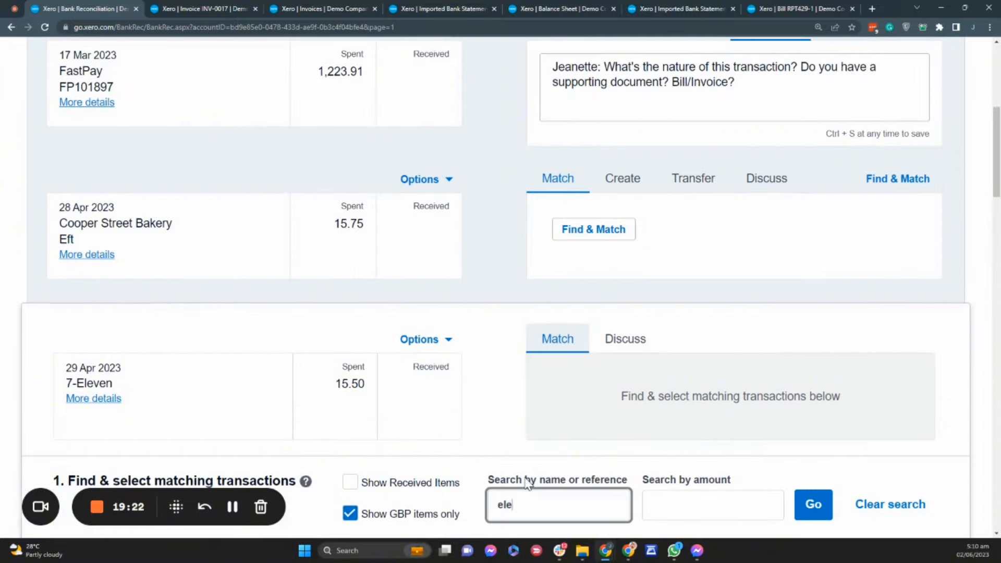
pyautogui.scroll(-2, 570, 412)
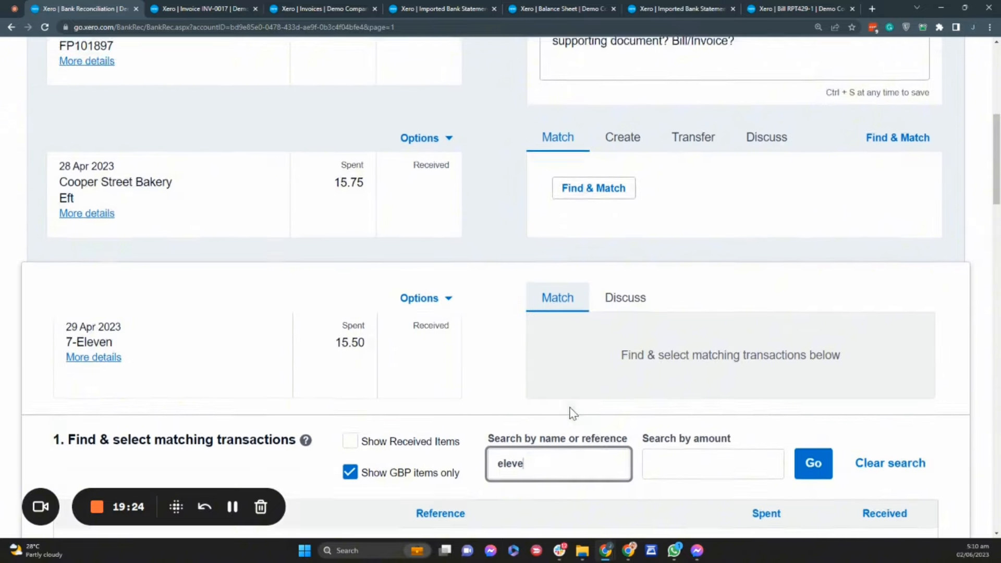
pyautogui.write('eleve')
pyautogui.hotkey('ctrl', 'a')
pyautogui.write('11')
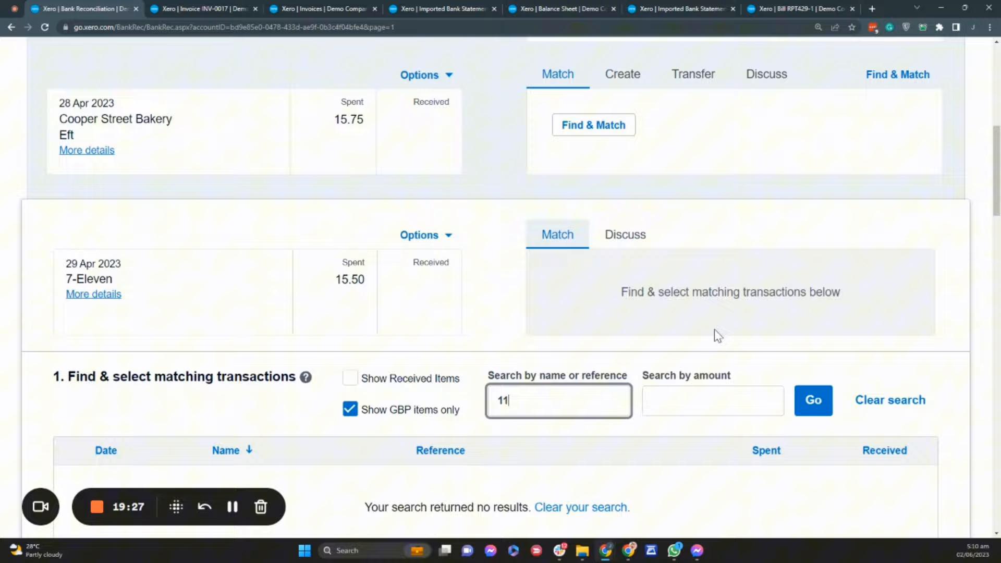
pyautogui.scroll(-8, 798, 380)
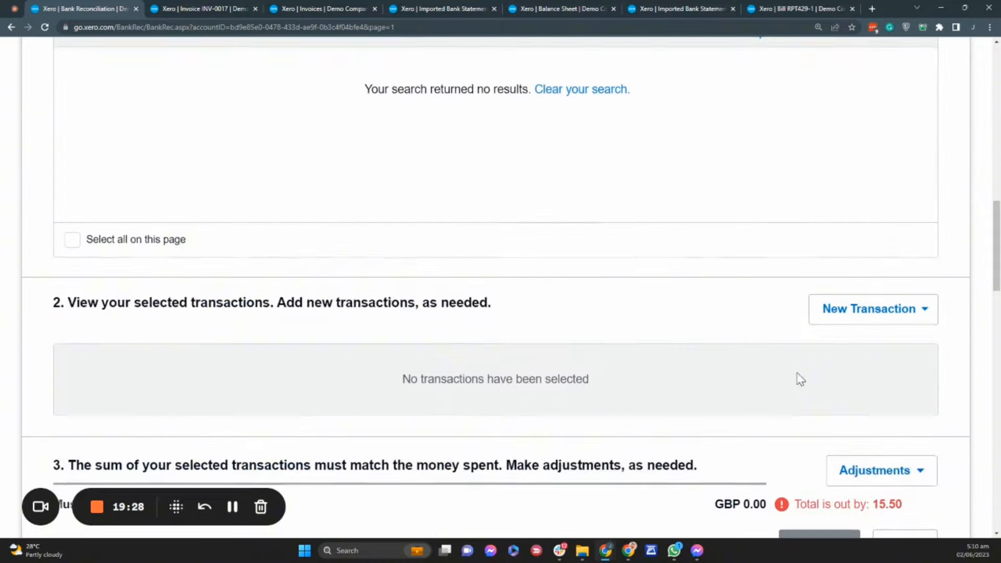
pyautogui.scroll(-4, 909, 452)
pyautogui.click(903, 346)
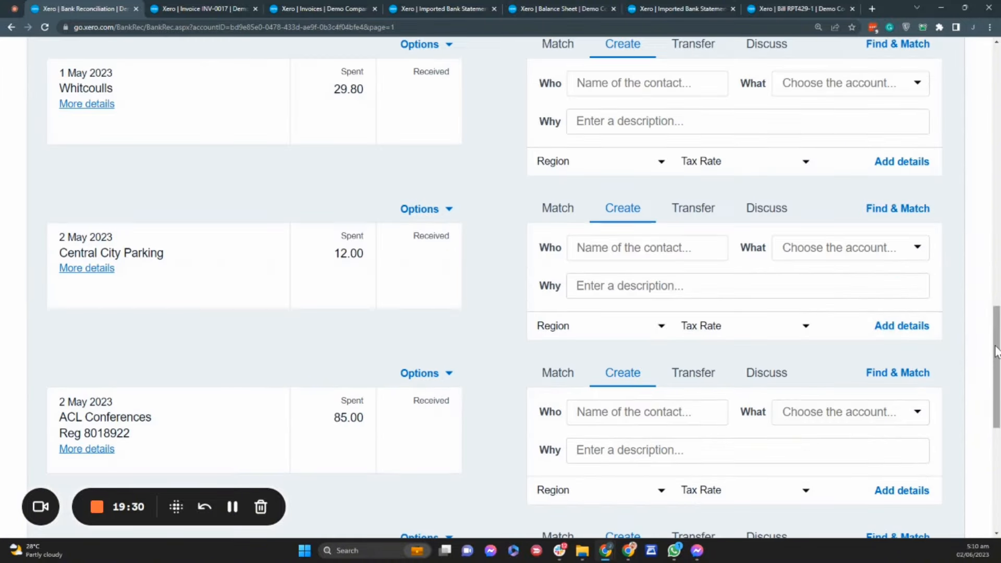
# Step: Reconcile the 29 Apr 2023 7-Eleven statement line by applying the 7-Eleven bank rule
pyautogui.scroll(8, 985, 279)
pyautogui.scroll(7, 985, 219)
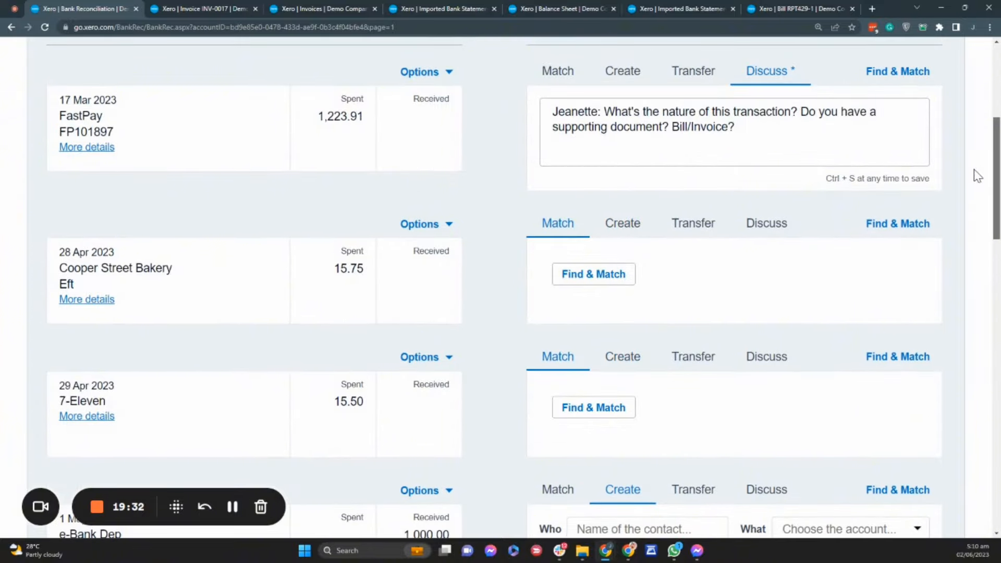
pyautogui.scroll(-1, 974, 185)
pyautogui.click(613, 312)
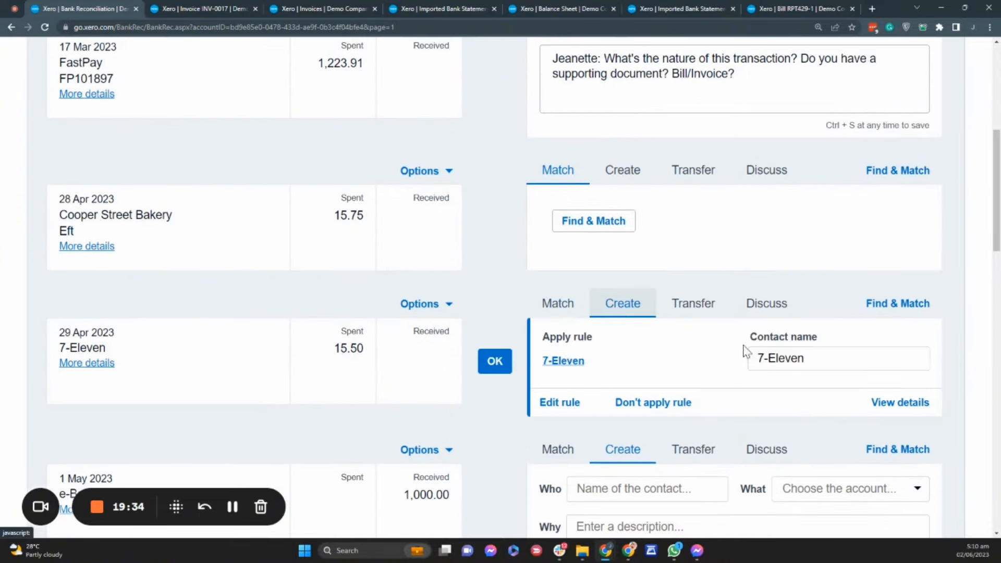
pyautogui.click(494, 371)
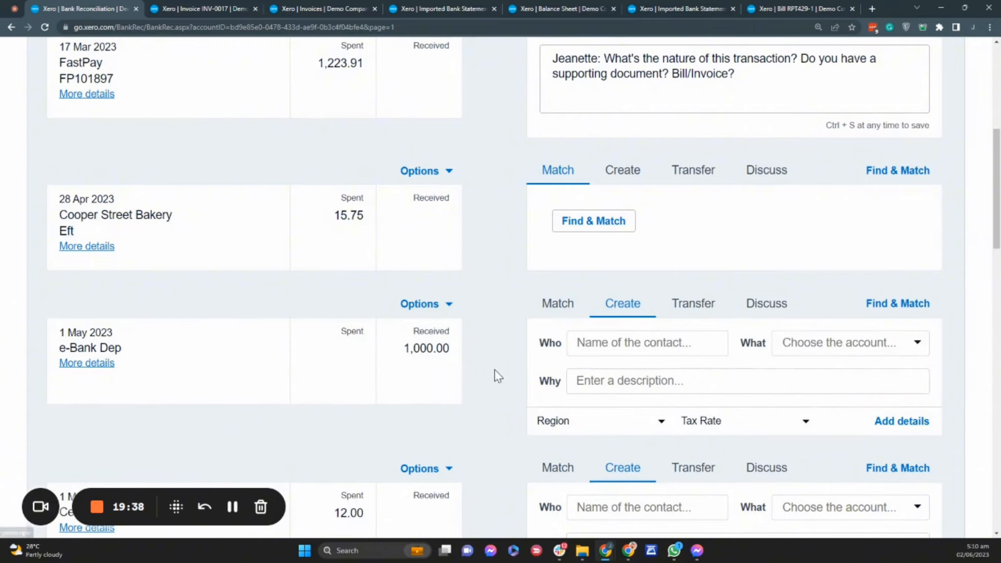
# Step: Compare the 2 May 2023 Wilson Online Periodicals statement line with its suggested Wilson Periodicals match and reconcile it
pyautogui.scroll(-4, 496, 376)
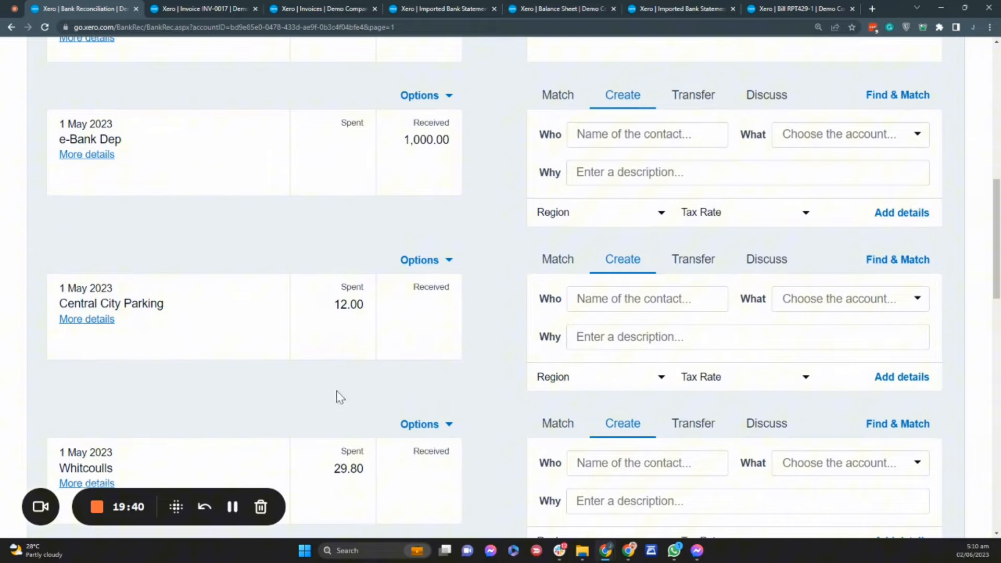
pyautogui.scroll(-3, 340, 397)
pyautogui.scroll(-2, 496, 424)
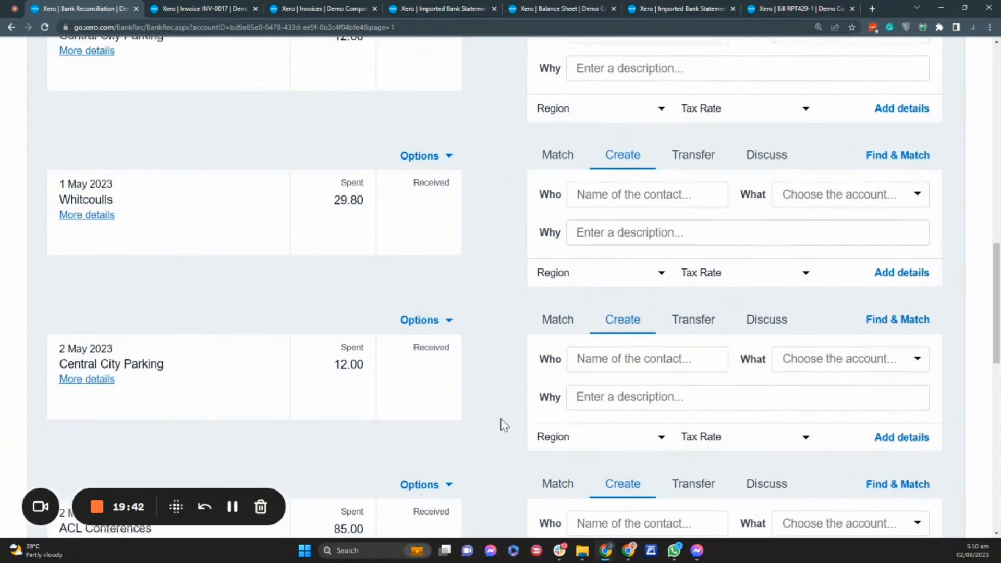
pyautogui.scroll(-2, 502, 425)
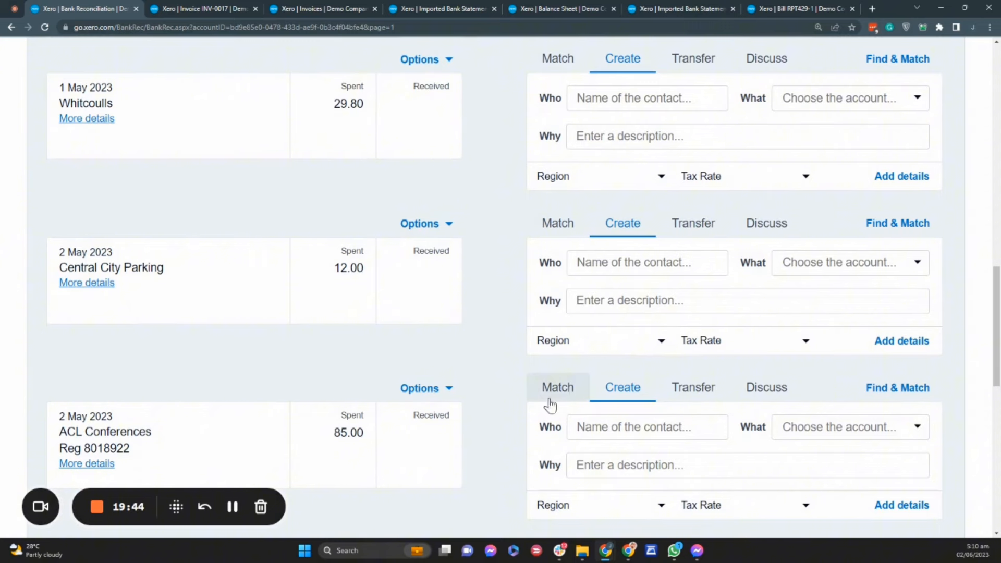
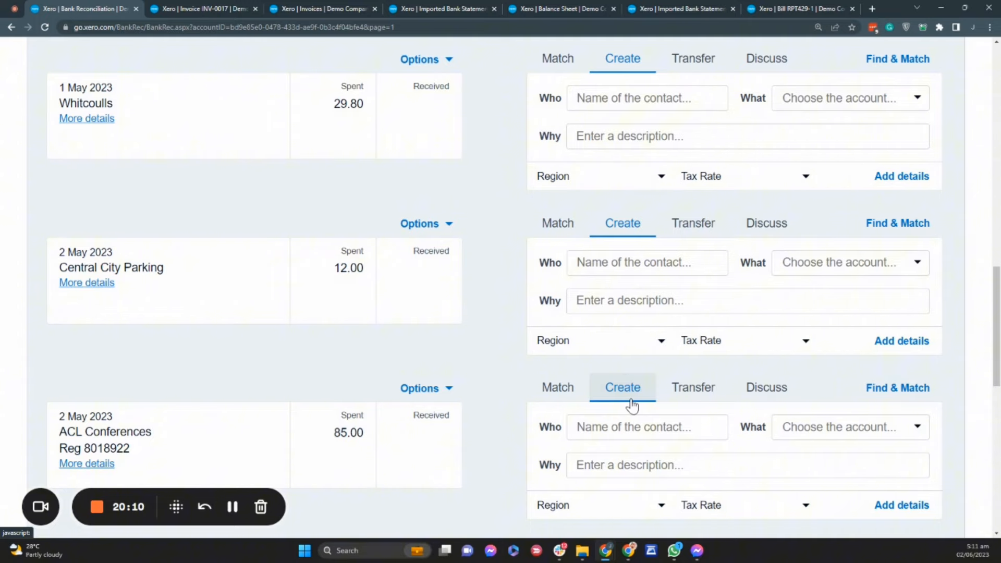
pyautogui.scroll(4, 633, 405)
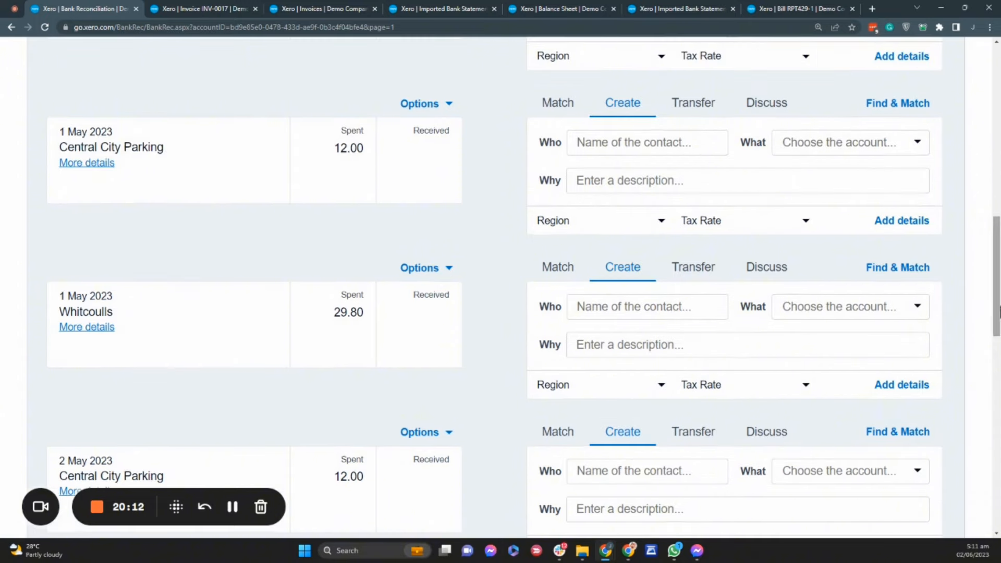
pyautogui.moveTo(998, 311); pyautogui.dragTo(986, 412)
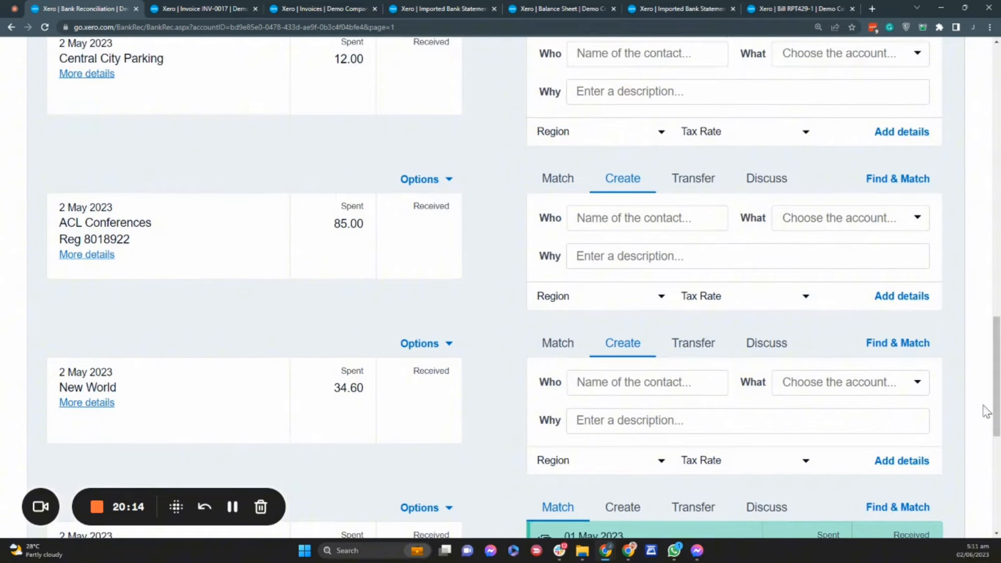
pyautogui.moveTo(999, 332); pyautogui.dragTo(999, 396)
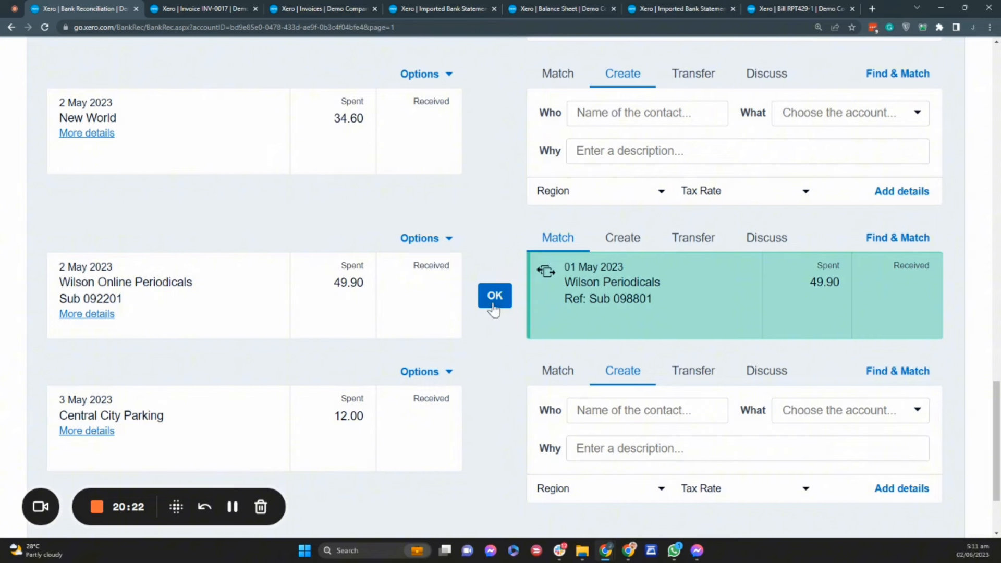
pyautogui.moveTo(57, 287); pyautogui.dragTo(209, 279)
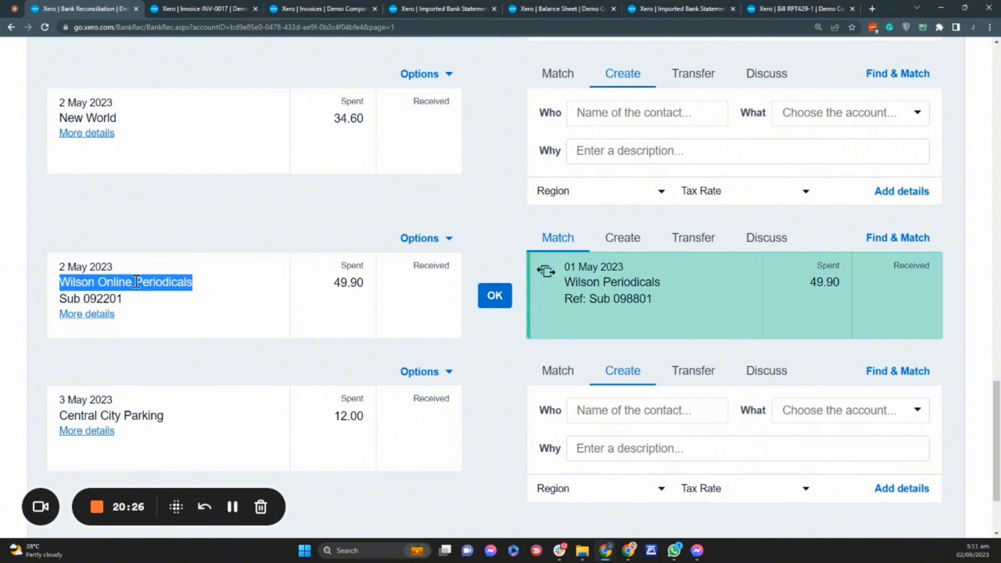
pyautogui.click(214, 288)
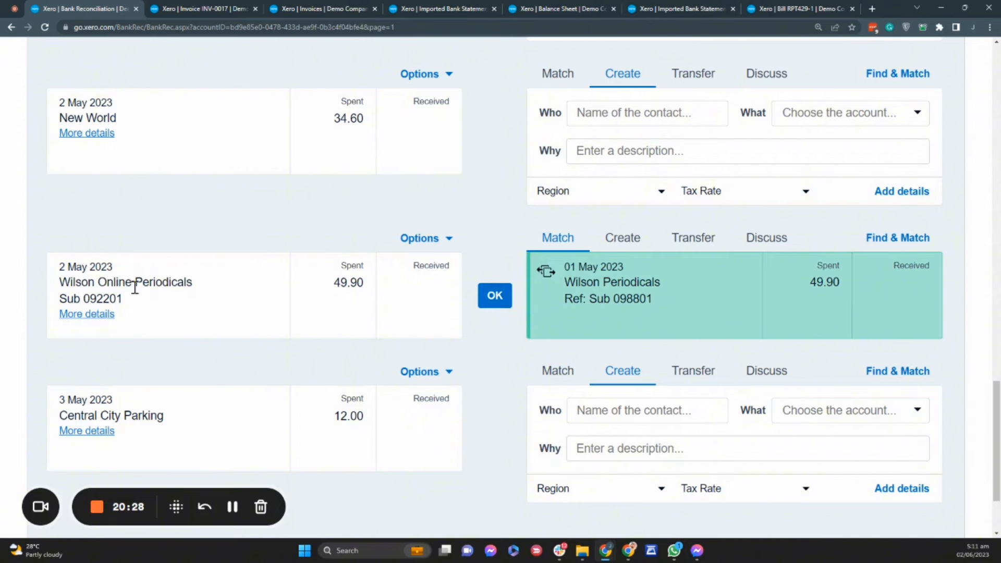
pyautogui.click(495, 296)
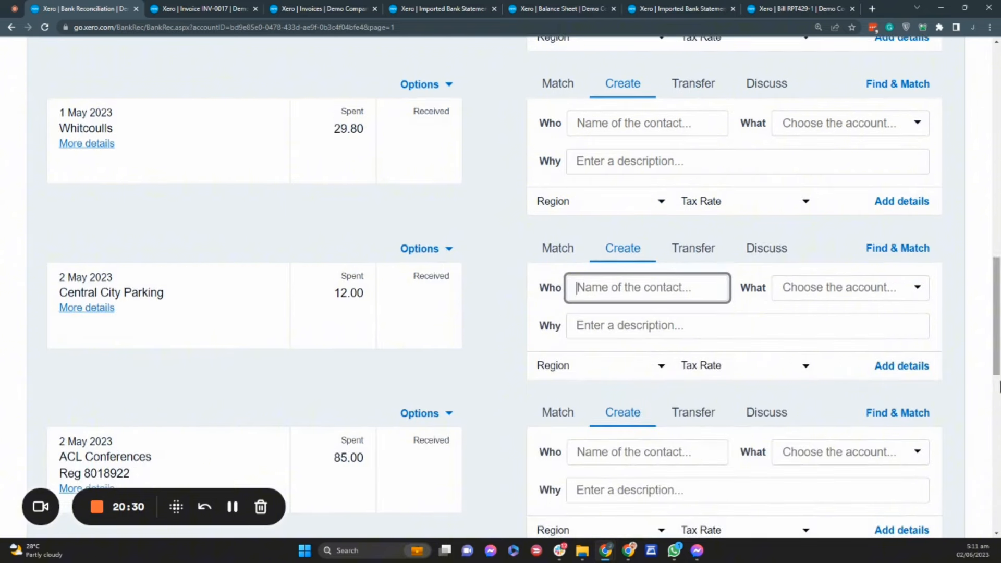
# Step: Go to the dashboard and open the PayPal USD and PayPal EUR accounts in separate browser tabs
pyautogui.moveTo(997, 362); pyautogui.dragTo(997, 114)
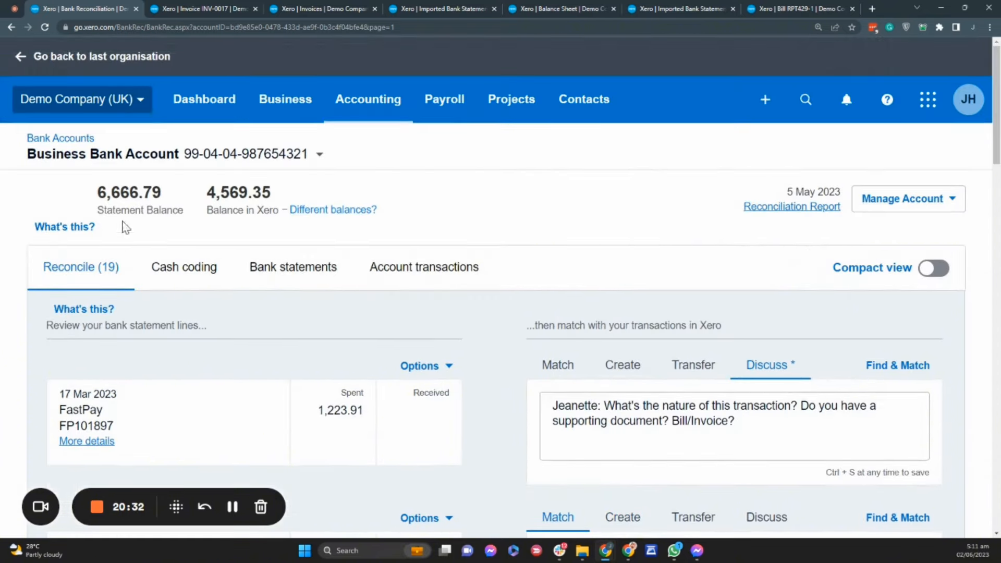
pyautogui.click(195, 111)
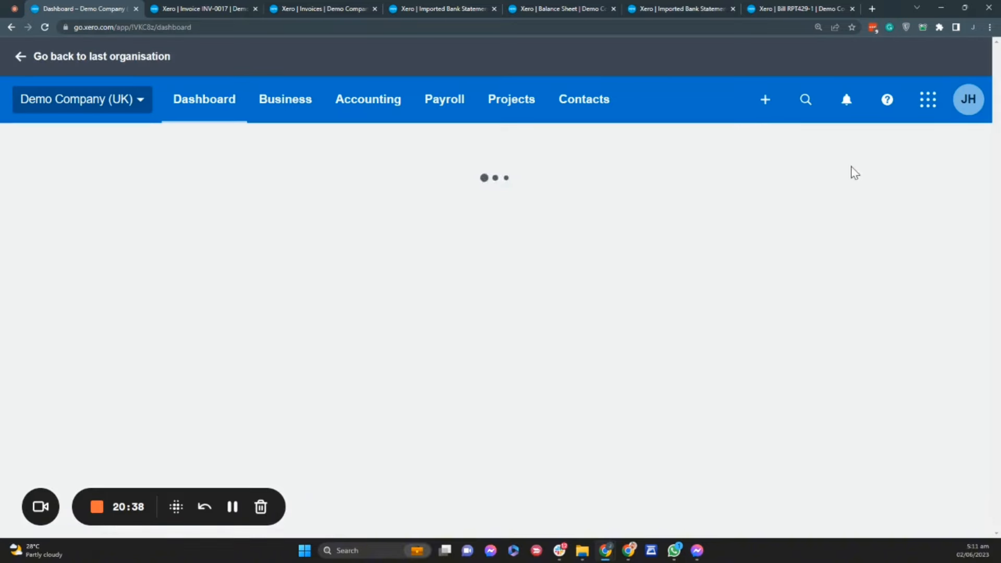
pyautogui.scroll(-4, 976, 239)
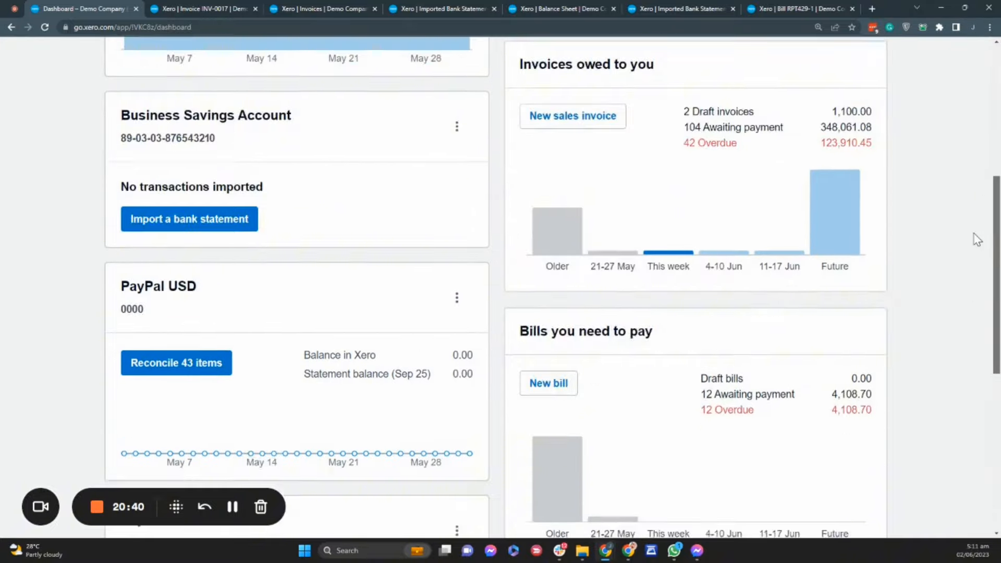
pyautogui.scroll(-3, 973, 268)
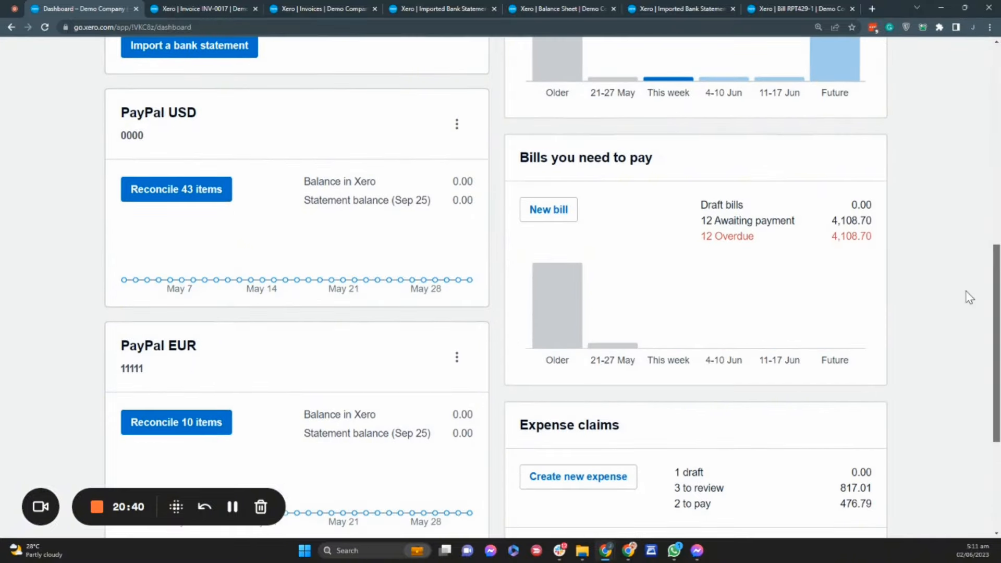
pyautogui.rightClick(176, 113)
pyautogui.click(260, 123)
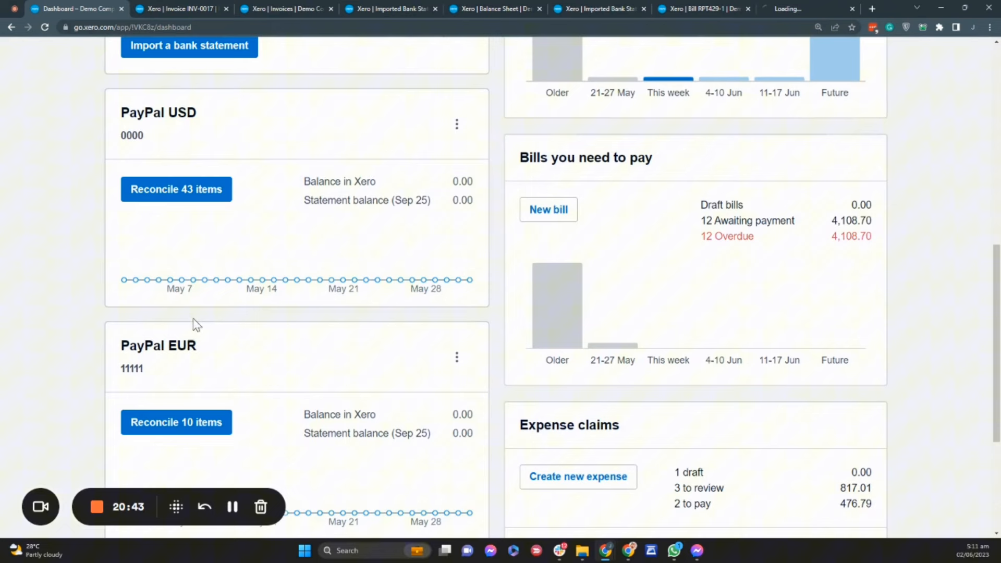
pyautogui.rightClick(165, 343)
pyautogui.click(264, 353)
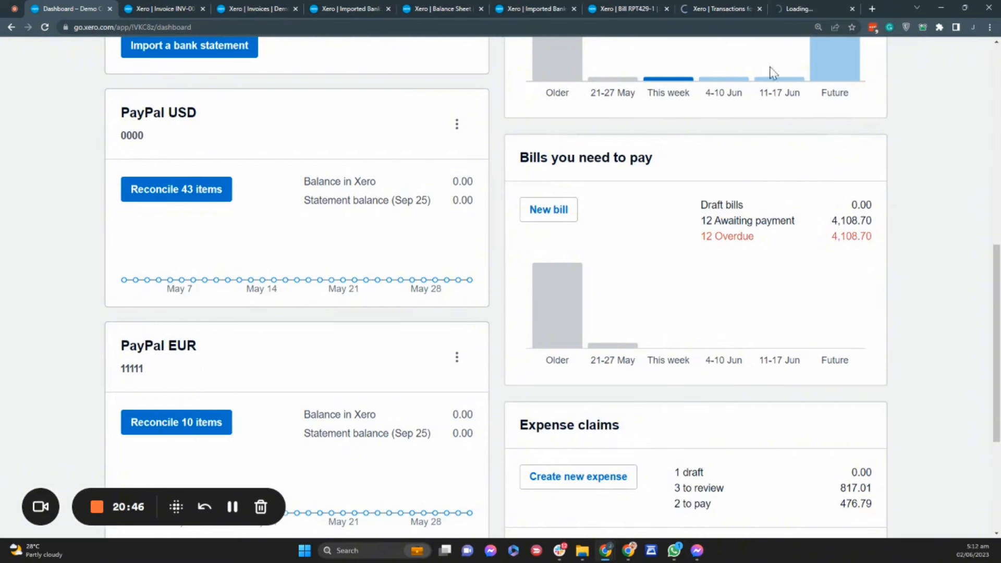
# Step: Open the PayPal USD account's reconcile list and review its unreconciled statement lines
pyautogui.click(720, 7)
pyautogui.click(197, 276)
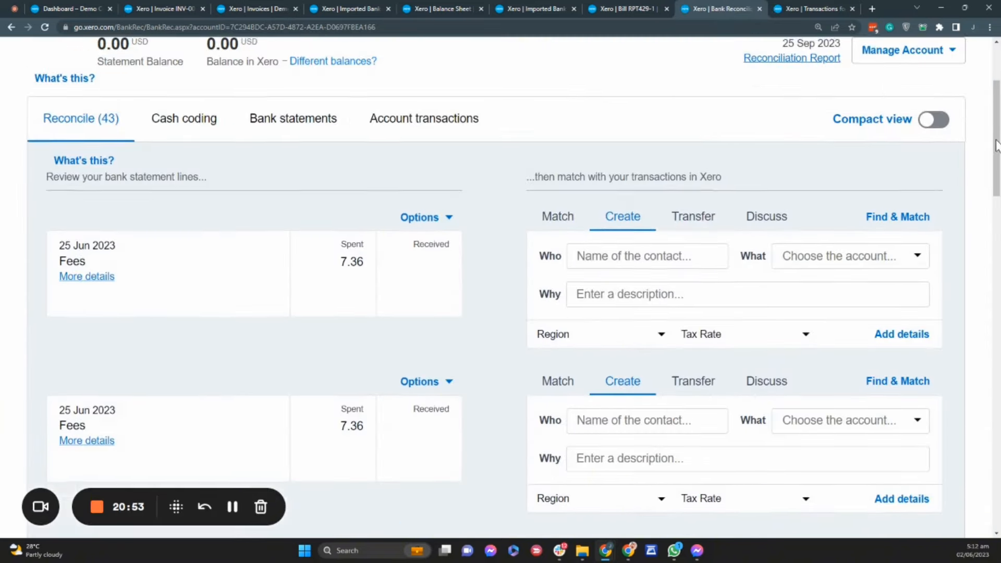
pyautogui.scroll(-5, 975, 240)
pyautogui.scroll(5, 975, 240)
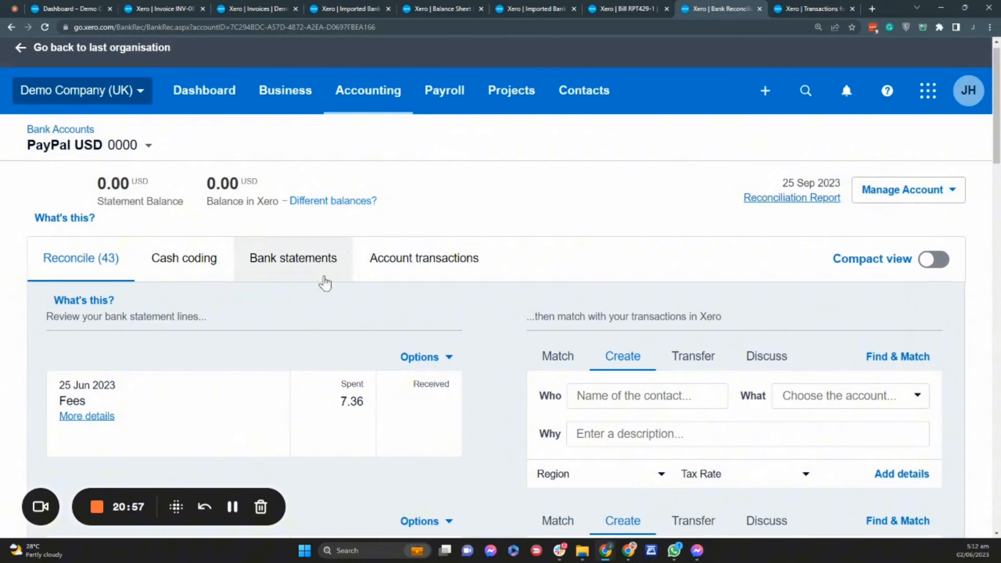
# Step: Review the PayPal USD account's cash coding lines and its bank statement lines, checking balances and statuses down to the oldest entry
pyautogui.click(164, 276)
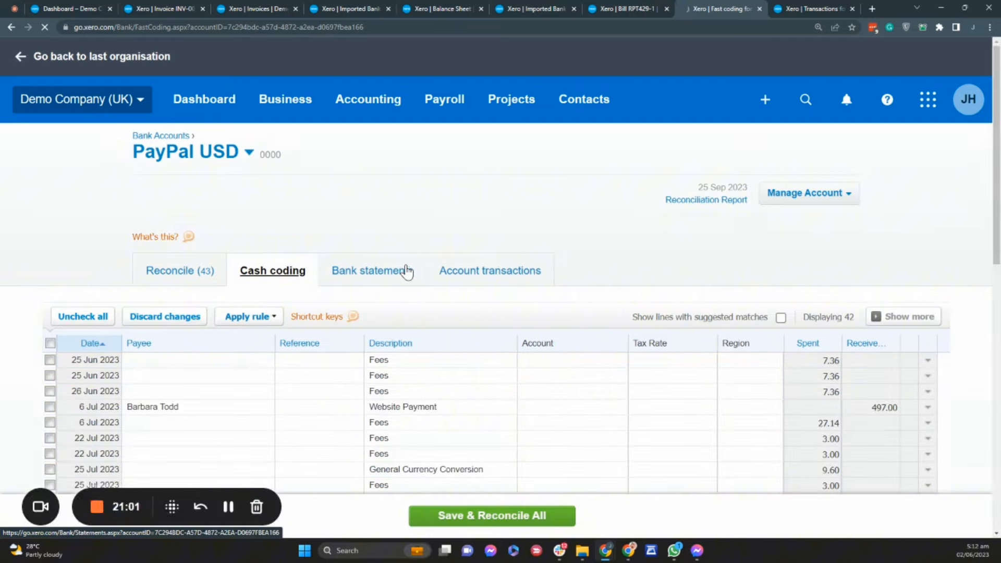
pyautogui.click(409, 271)
pyautogui.moveTo(997, 125); pyautogui.dragTo(965, 246)
pyautogui.scroll(-15, 967, 251)
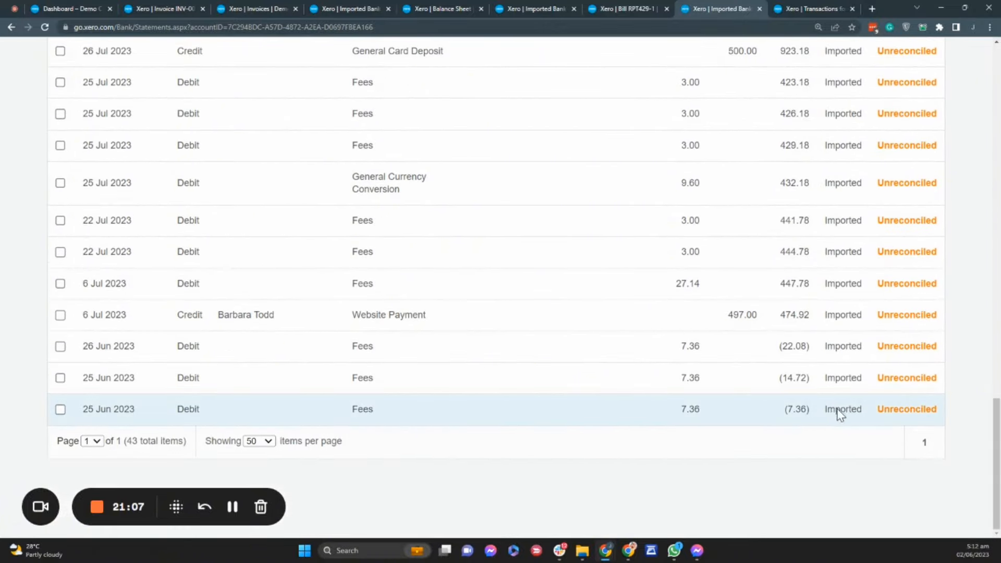
pyautogui.moveTo(996, 459); pyautogui.dragTo(998, 137)
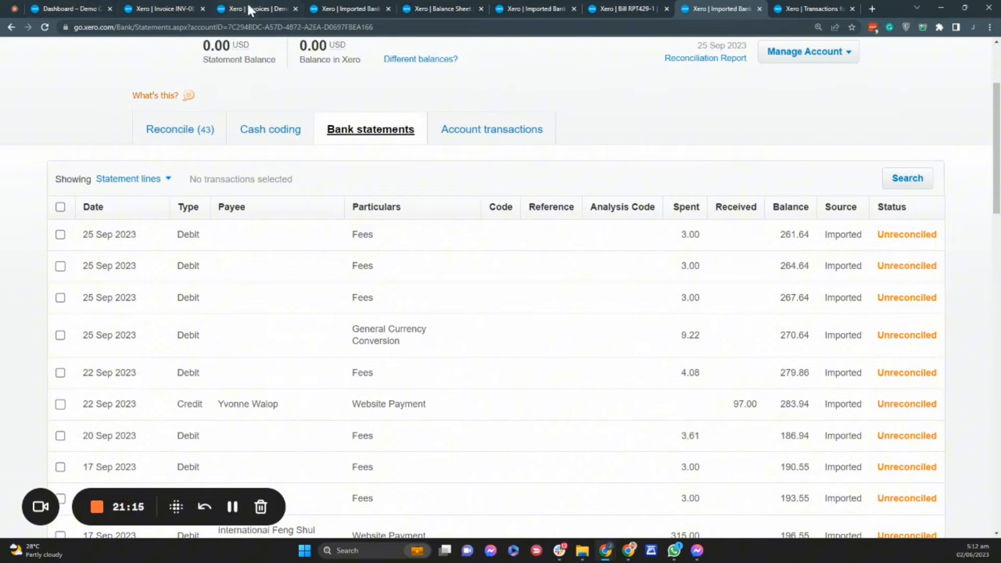
# Step: Open the Business Bank Account from the dashboard in a new browser tab and show its bank statements
pyautogui.click(72, 9)
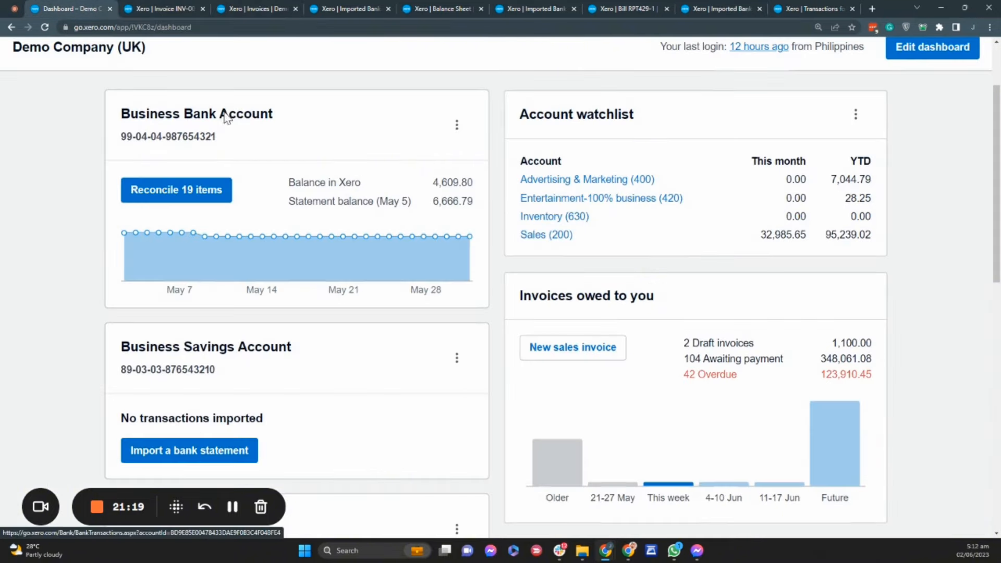
pyautogui.rightClick(225, 118)
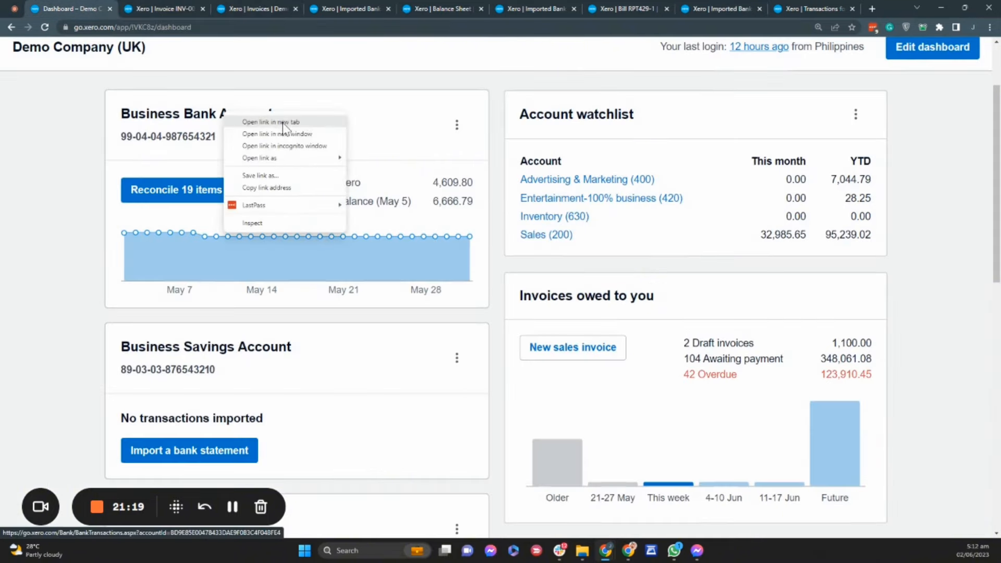
pyautogui.click(281, 128)
pyautogui.hotkey('ctrl', '9')
pyautogui.click(371, 276)
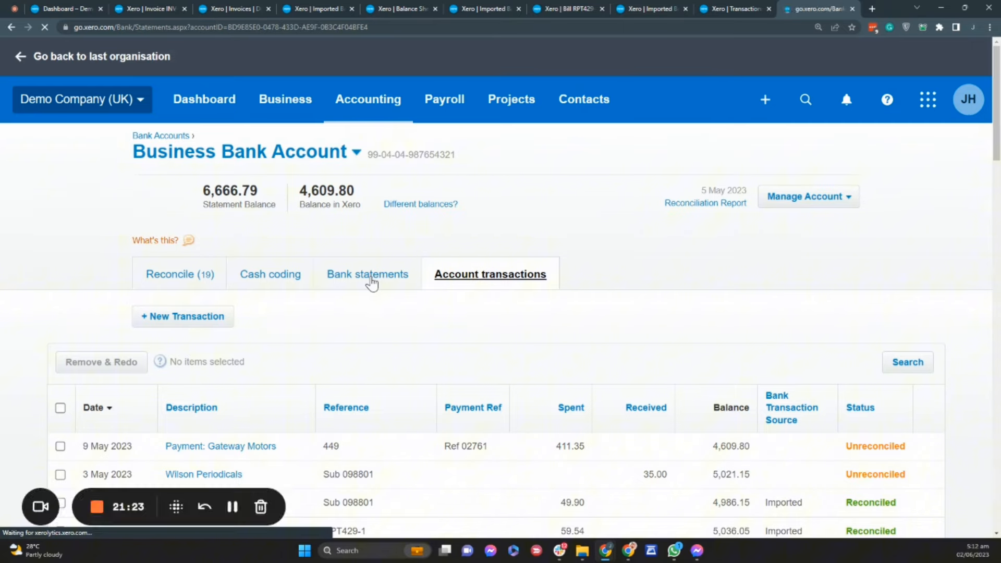
# Step: Examine the dates, balances and reconciliation statuses of the Business Bank Account's statement lines through the last page
pyautogui.moveTo(996, 150); pyautogui.dragTo(995, 513)
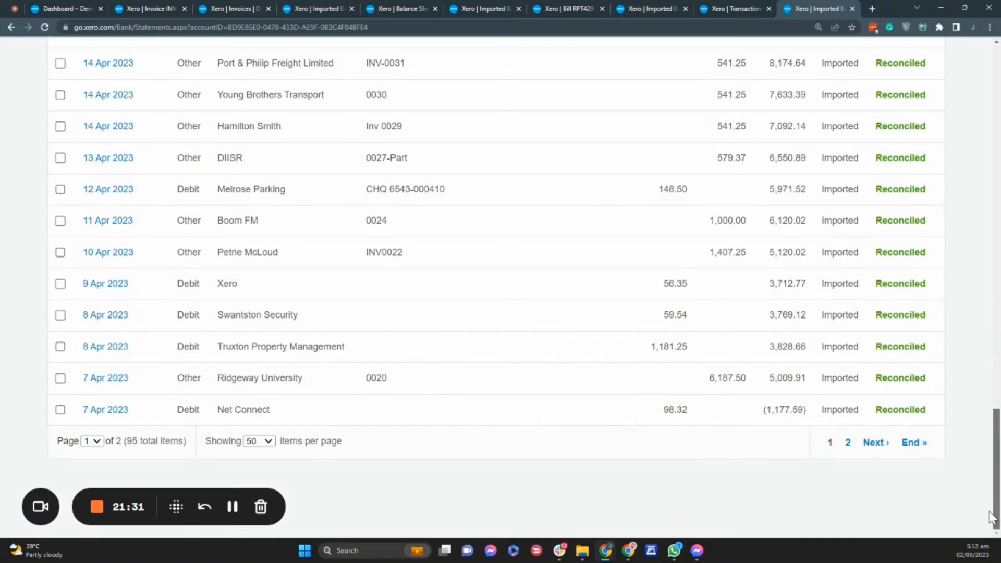
pyautogui.click(916, 443)
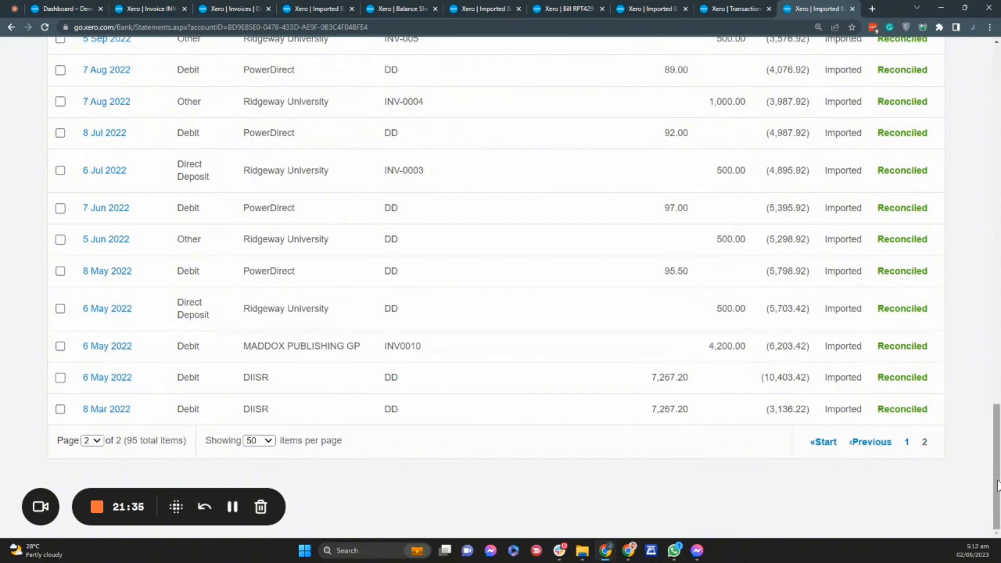
pyautogui.moveTo(998, 482); pyautogui.dragTo(998, 165)
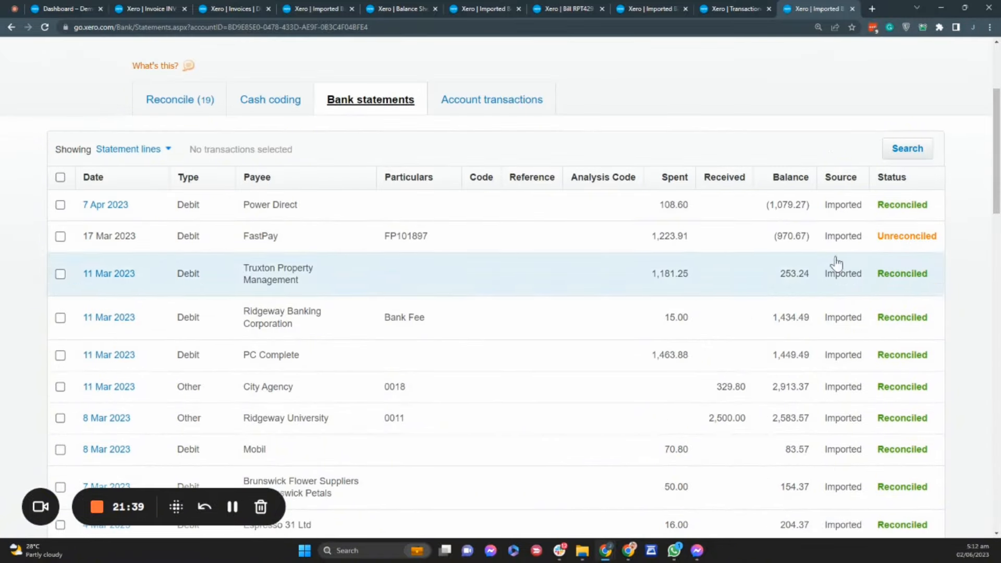
pyautogui.moveTo(999, 162); pyautogui.dragTo(994, 528)
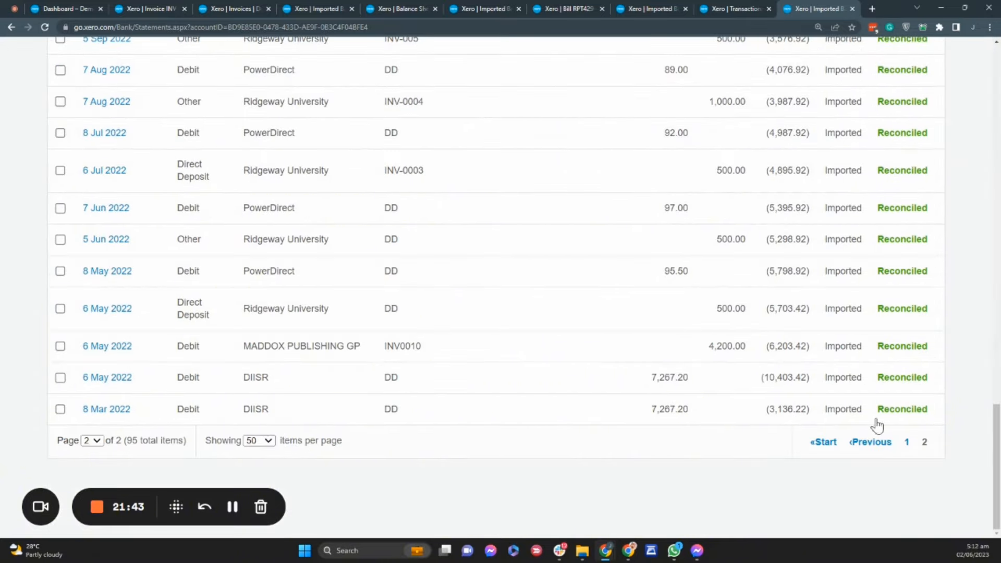
pyautogui.moveTo(996, 459); pyautogui.dragTo(993, 127)
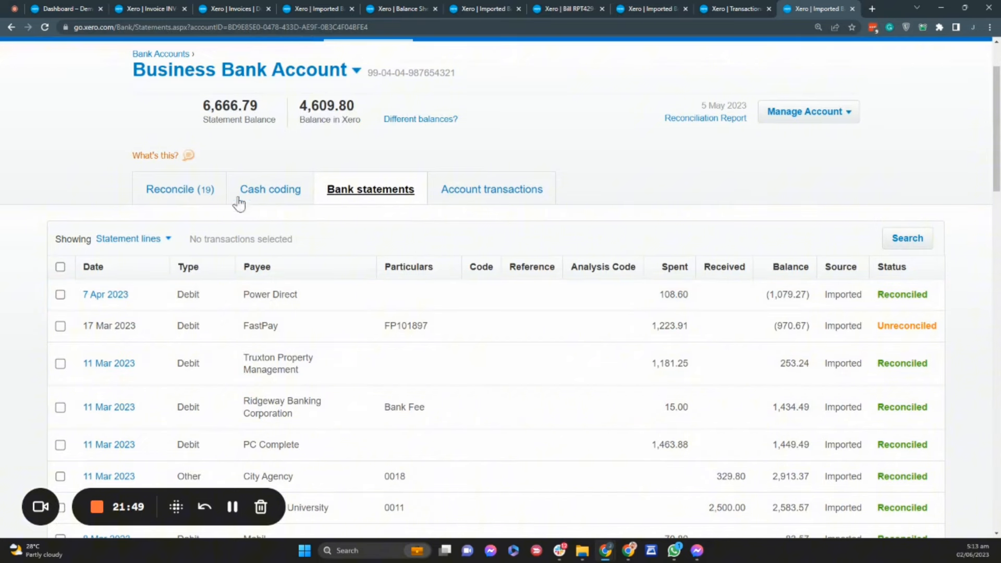
# Step: Open the reconcile lists of the Business Bank Account and the PayPal EUR account, and return to the Business Bank Account
pyautogui.click(196, 197)
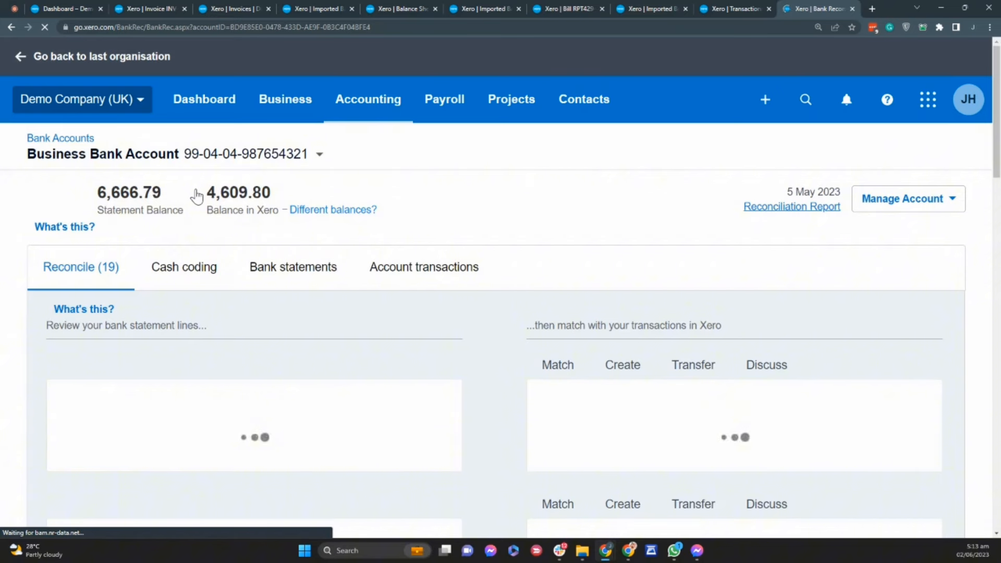
pyautogui.click(720, 9)
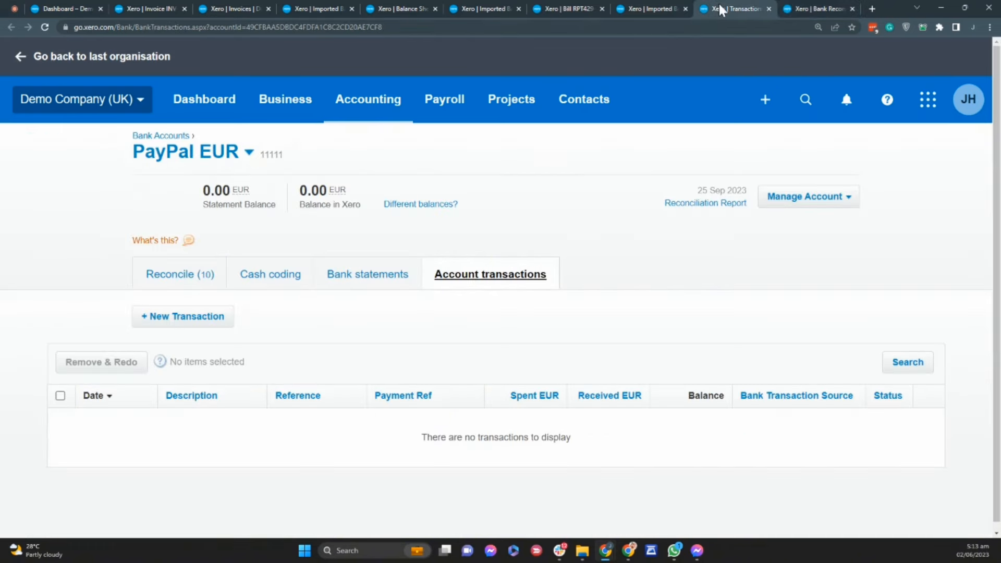
pyautogui.click(806, 8)
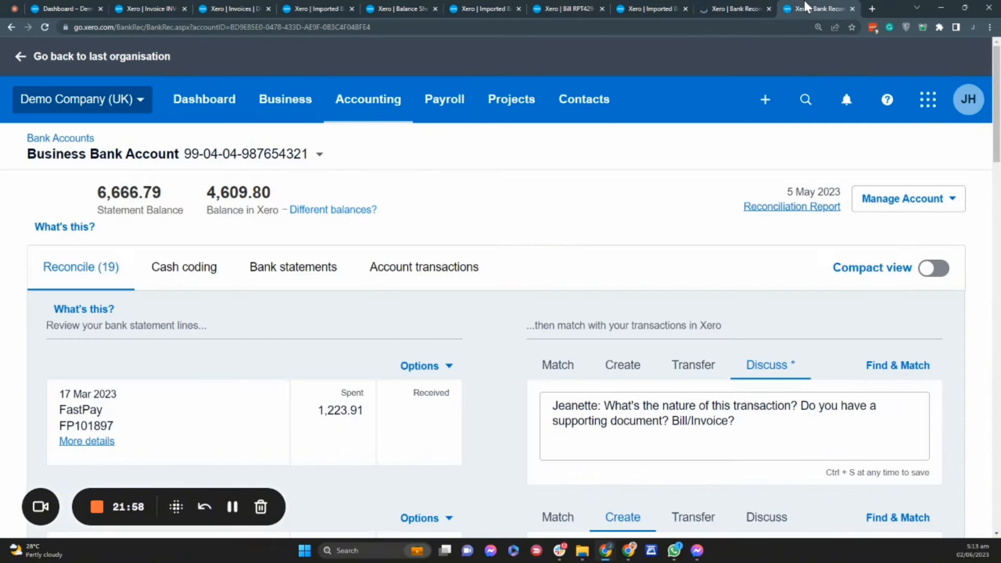
# Step: Switch to the PayPal USD account, show its cash coding lines and sort them by description
pyautogui.click(655, 8)
pyautogui.click(203, 145)
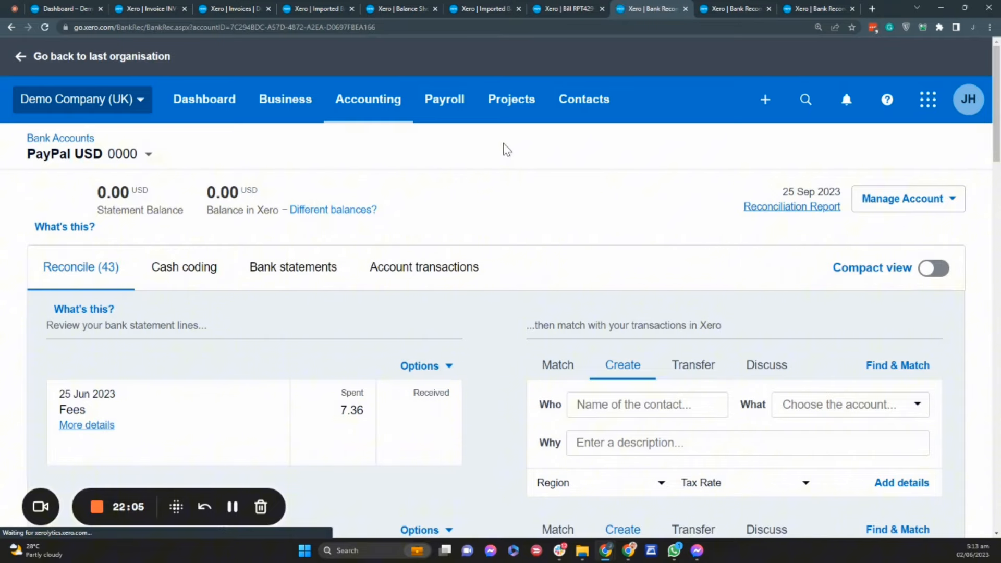
pyautogui.moveTo(994, 148)
pyautogui.mouseDown()
pyautogui.moveTo(993, 243)
pyautogui.moveTo(971, 342)
pyautogui.moveTo(992, 529)
pyautogui.moveTo(988, 148)
pyautogui.mouseUp()
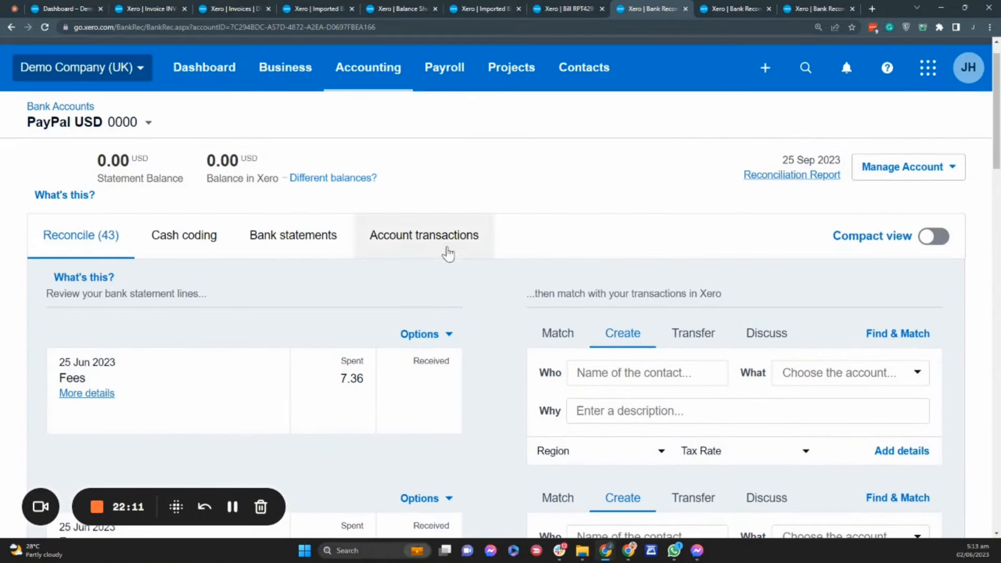
pyautogui.click(185, 249)
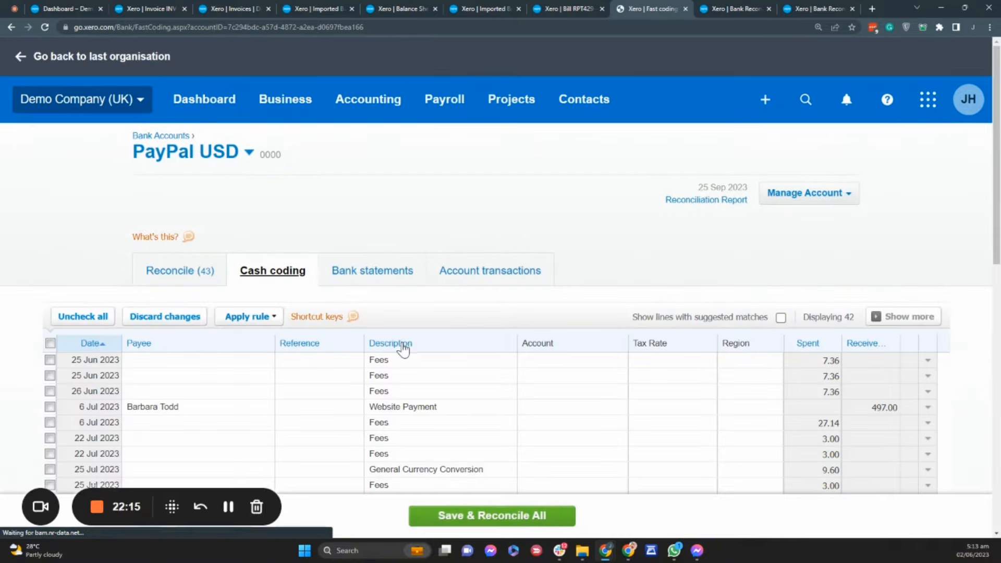
pyautogui.click(403, 345)
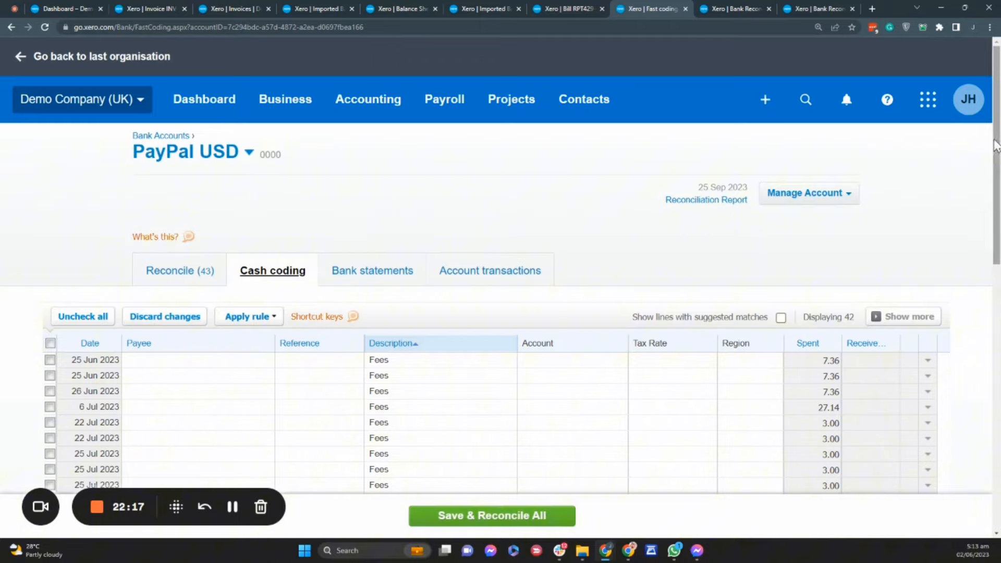
# Step: Select all cash coding lines described as Fees, from 25 Jun 2023 through the last one on 25 Sep 2023
pyautogui.moveTo(989, 146); pyautogui.dragTo(996, 231)
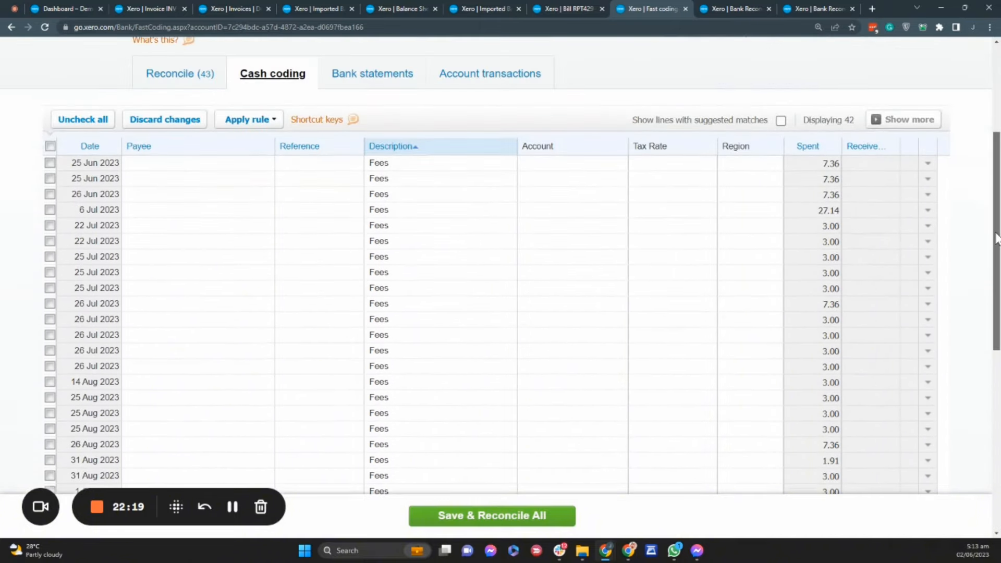
pyautogui.click(50, 163)
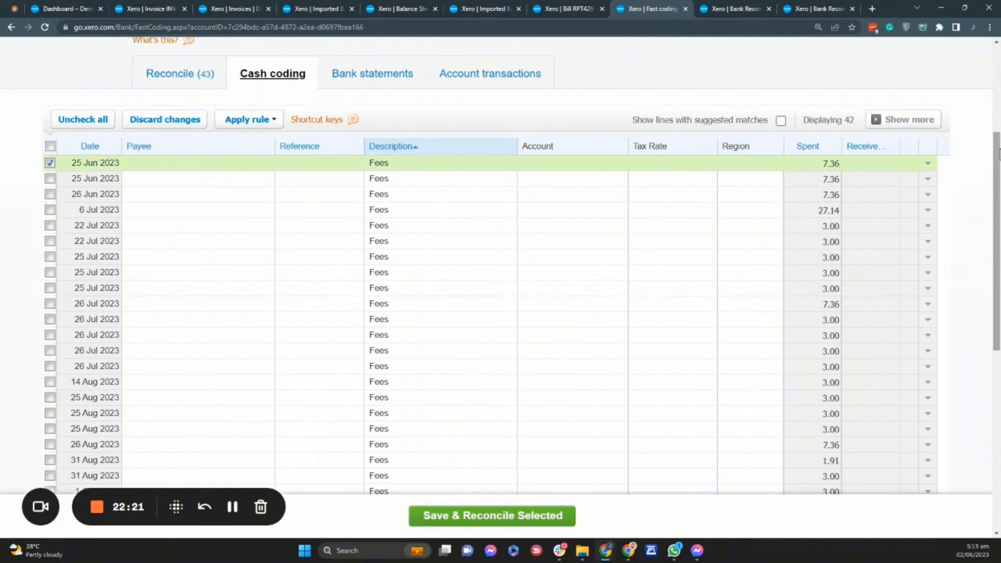
pyautogui.moveTo(989, 209); pyautogui.dragTo(989, 322)
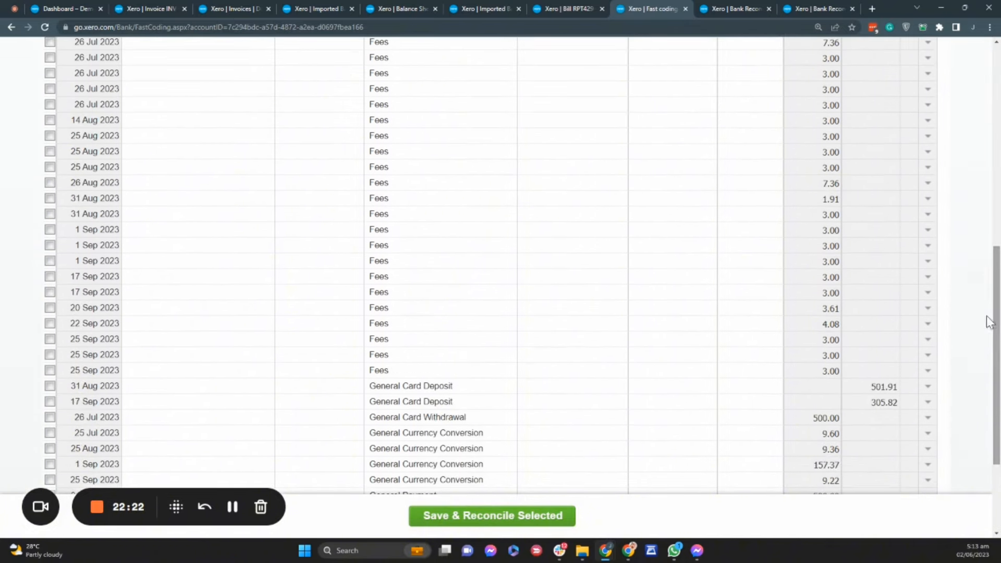
pyautogui.keyDown('shift'); pyautogui.click(49, 370); pyautogui.keyUp('shift')
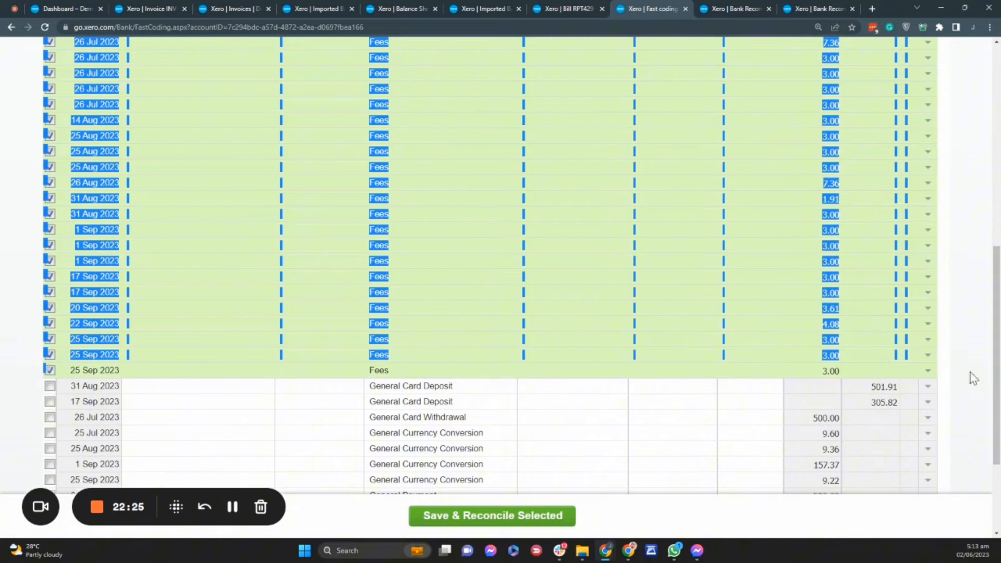
pyautogui.moveTo(996, 382); pyautogui.dragTo(996, 196)
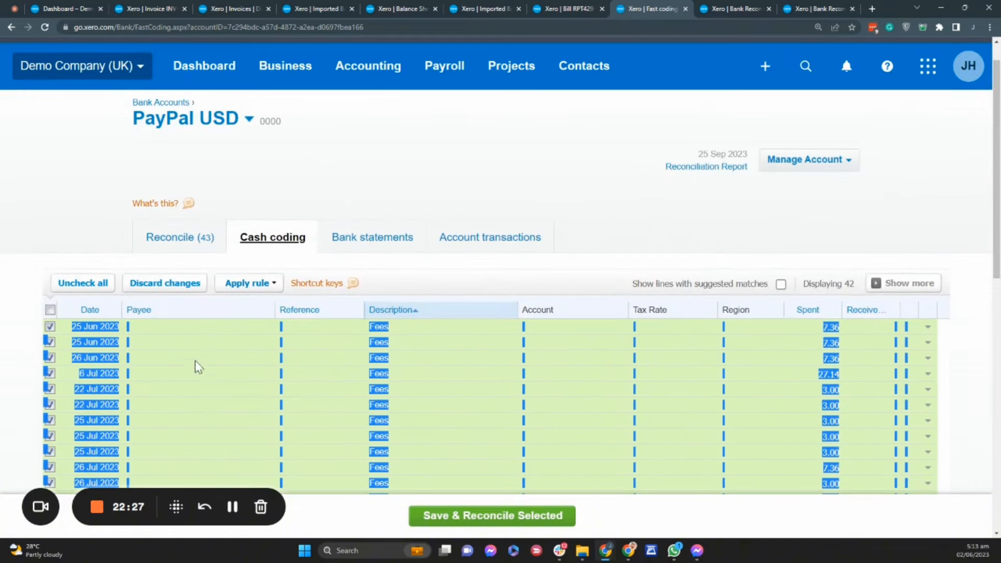
# Step: Set the payee of the selected fee lines to PayPal and their account to 404 - Bank Fees
pyautogui.click(189, 328)
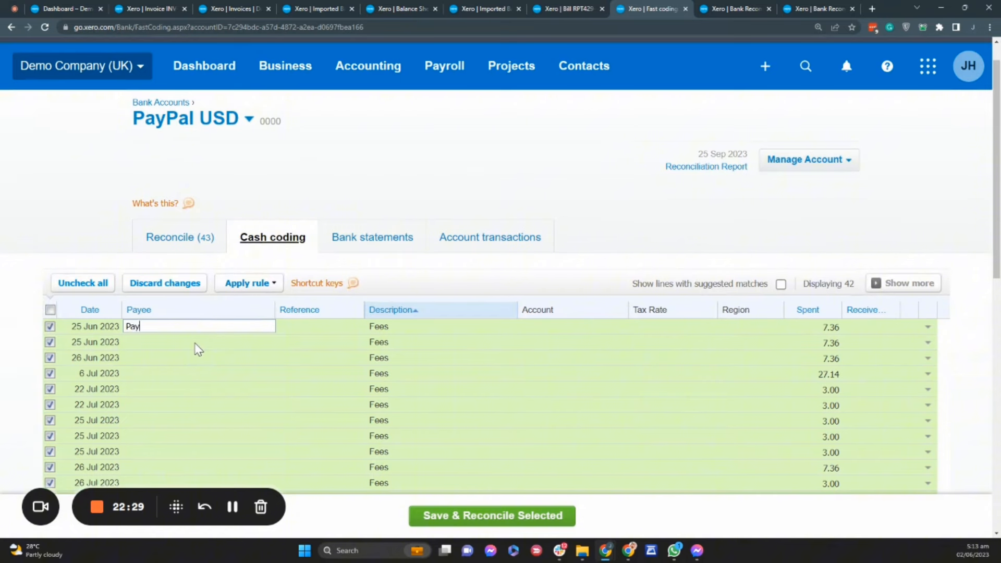
pyautogui.press('Tab')
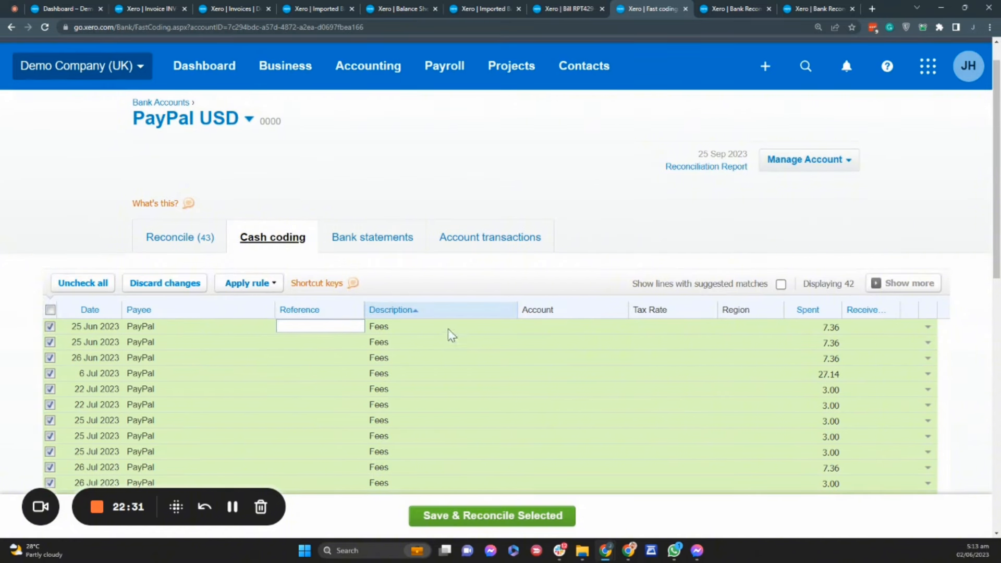
pyautogui.click(557, 323)
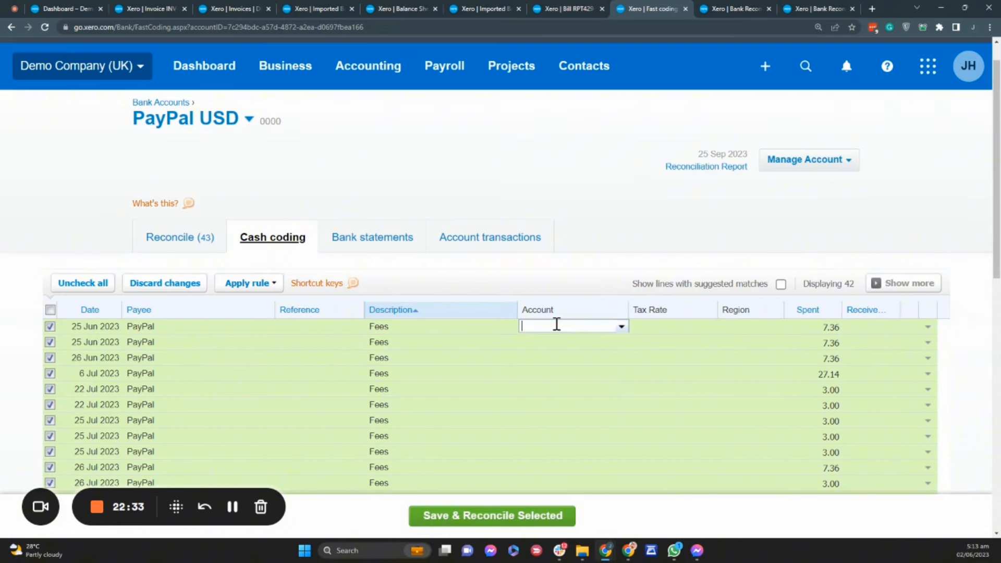
pyautogui.write('Pay')
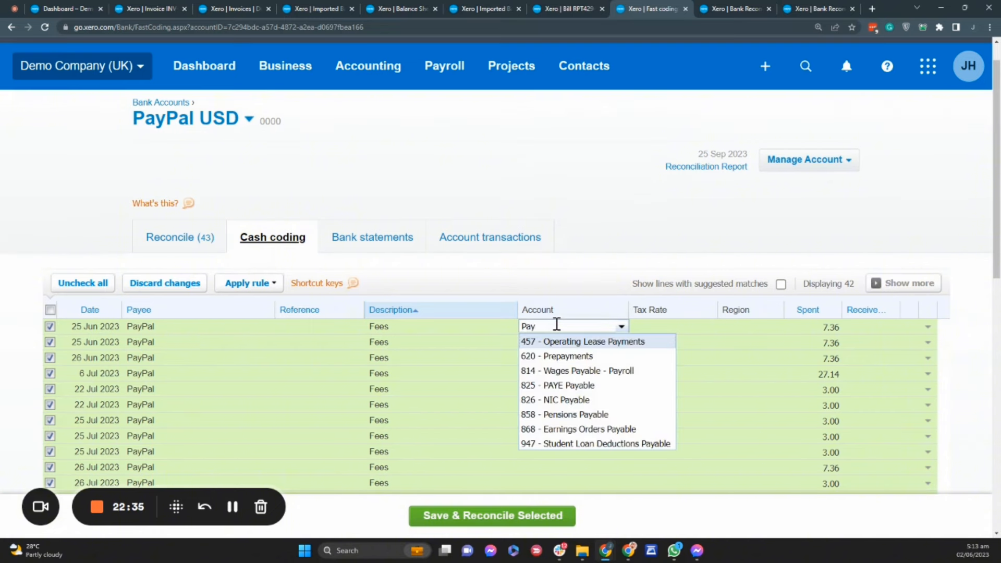
pyautogui.write('pBank')
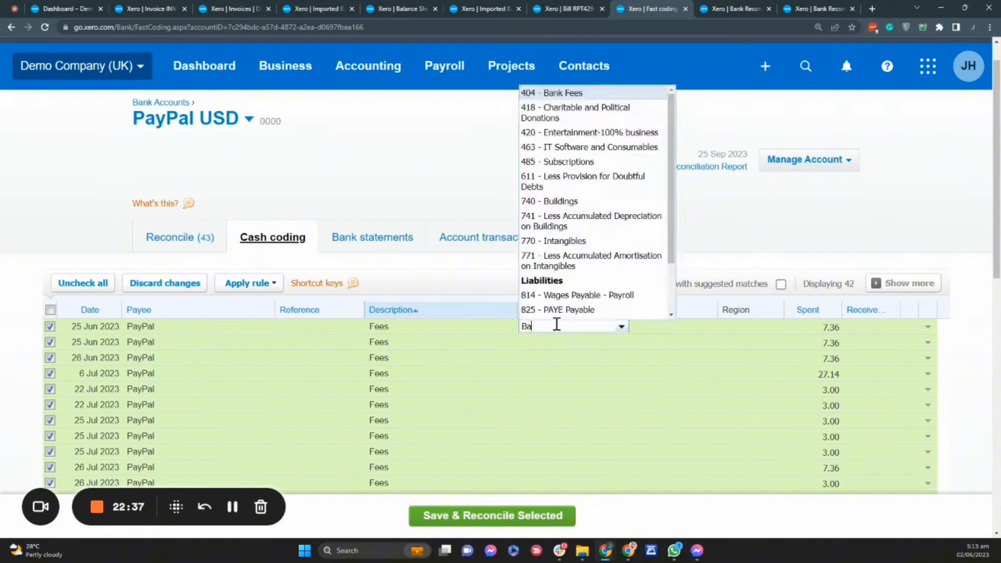
pyautogui.click(557, 342)
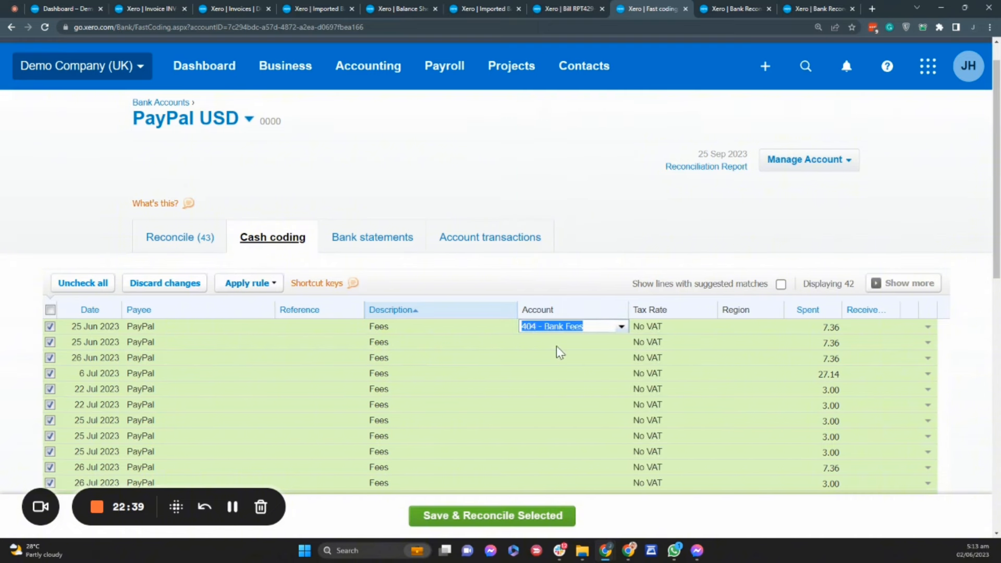
pyautogui.click(477, 339)
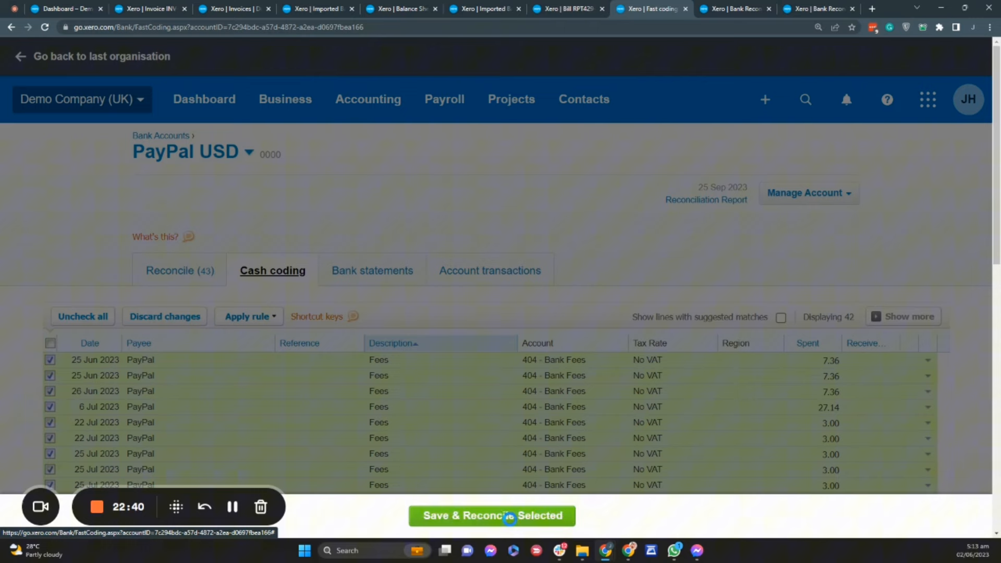
# Step: Save and reconcile the selected fee lines, and return to the PayPal USD account's reconcile list
pyautogui.click(492, 517)
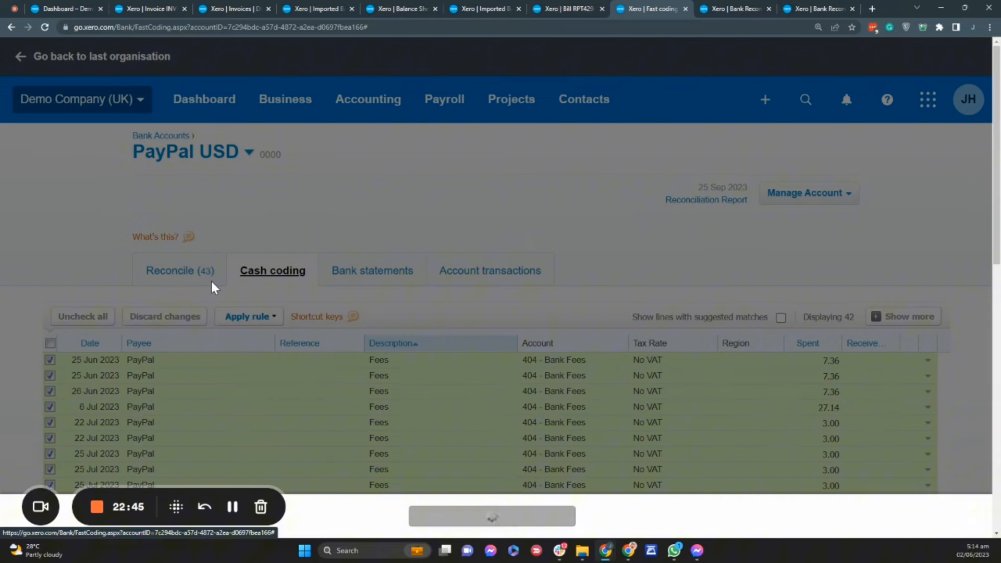
pyautogui.click(554, 323)
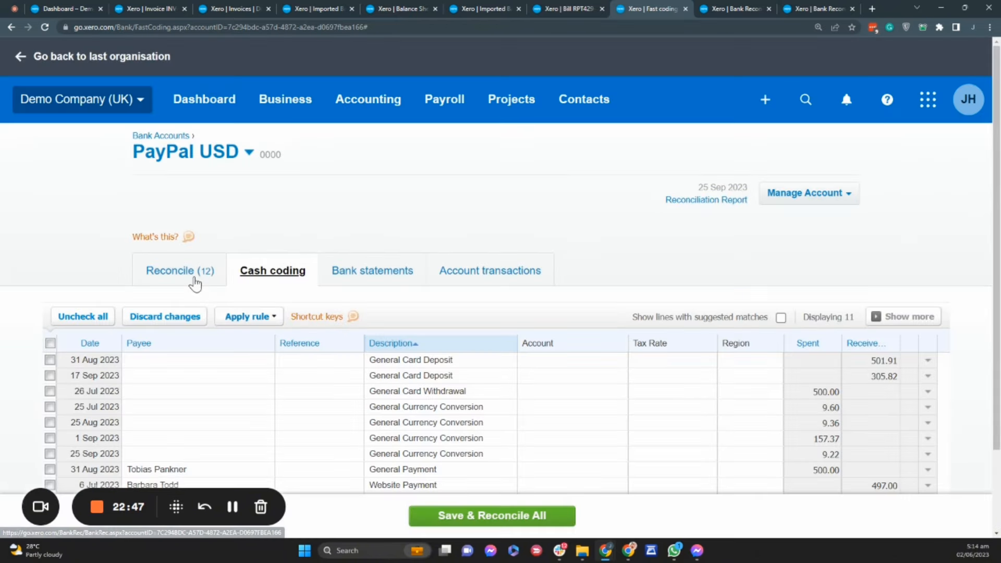
pyautogui.click(194, 281)
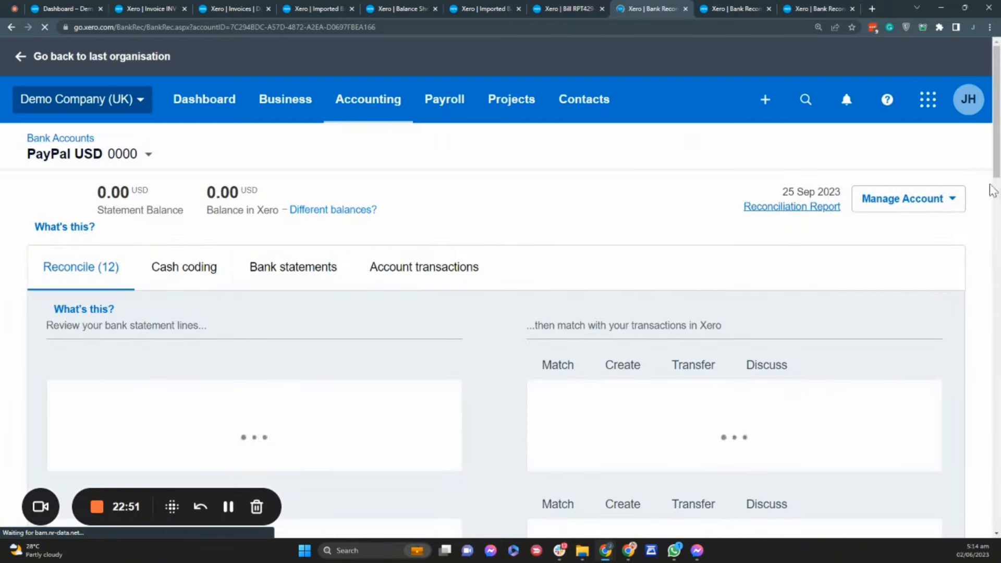
# Step: Compare the dates and amounts of the 25 Jul 2023 General Currency Conversion lines in the PayPal USD and PayPal EUR reconcile lists
pyautogui.moveTo(997, 141); pyautogui.dragTo(983, 234)
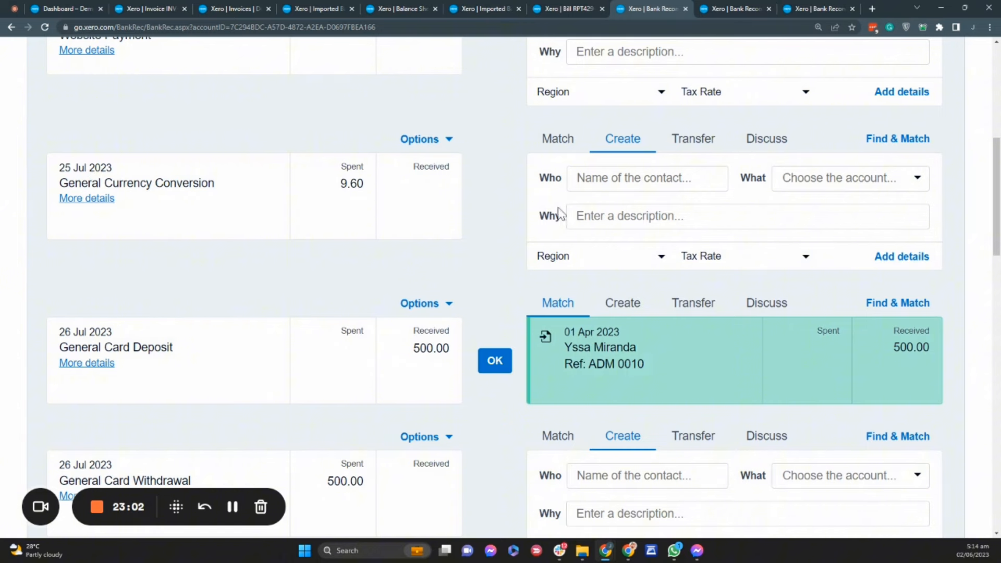
pyautogui.tripleClick(61, 183)
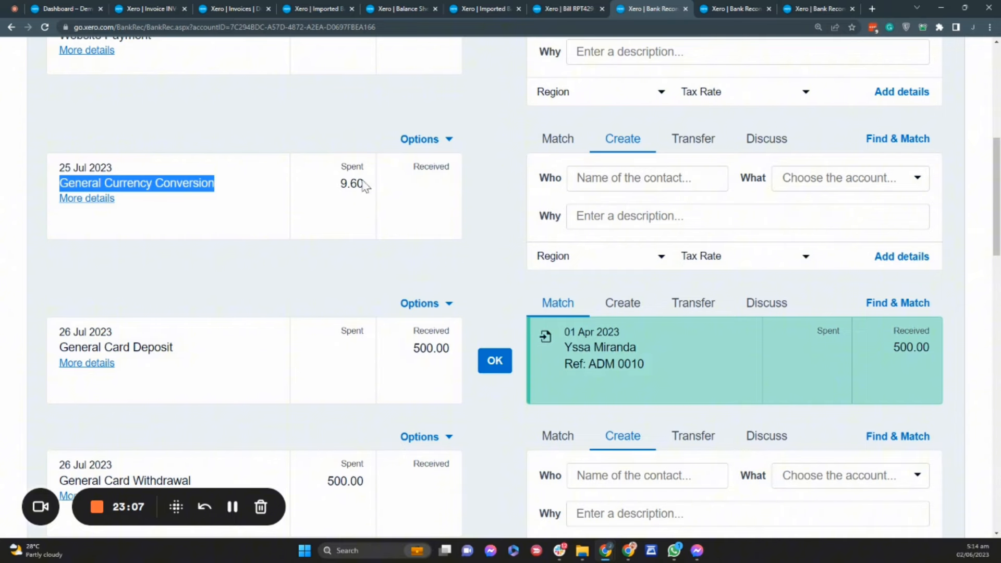
pyautogui.moveTo(54, 168); pyautogui.dragTo(117, 170)
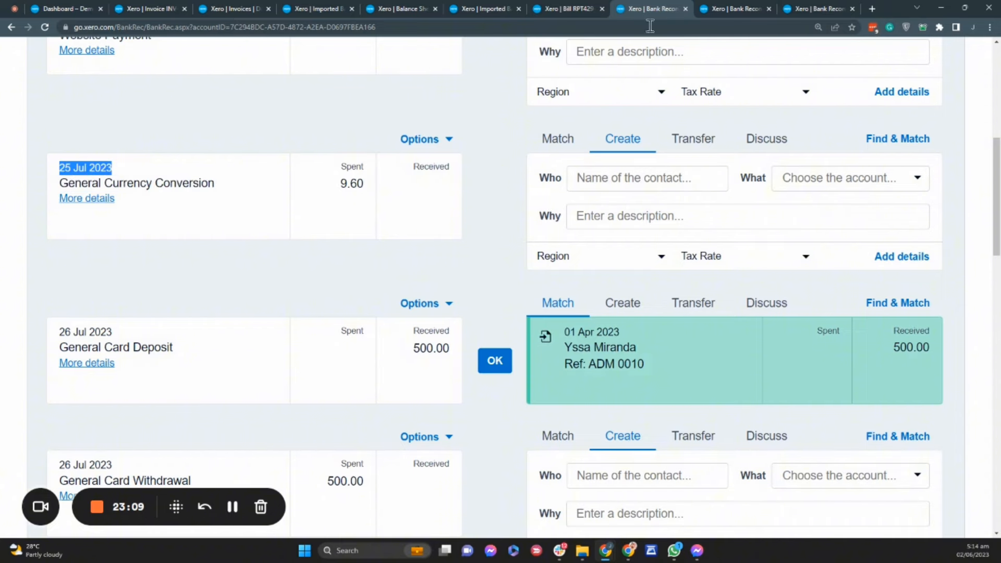
pyautogui.click(741, 4)
pyautogui.scroll(-2, 453, 266)
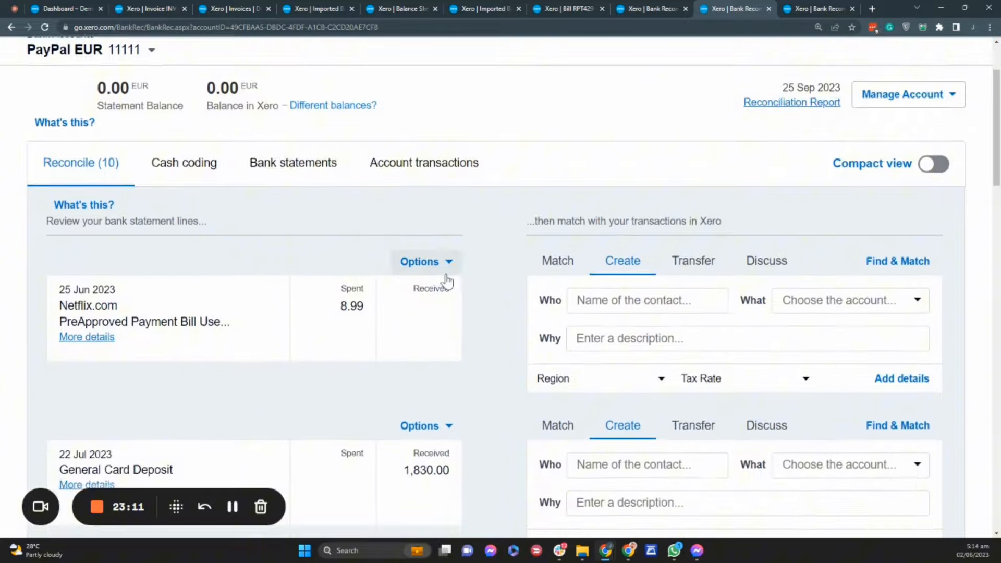
pyautogui.scroll(-3, 447, 282)
pyautogui.scroll(-4, 599, 274)
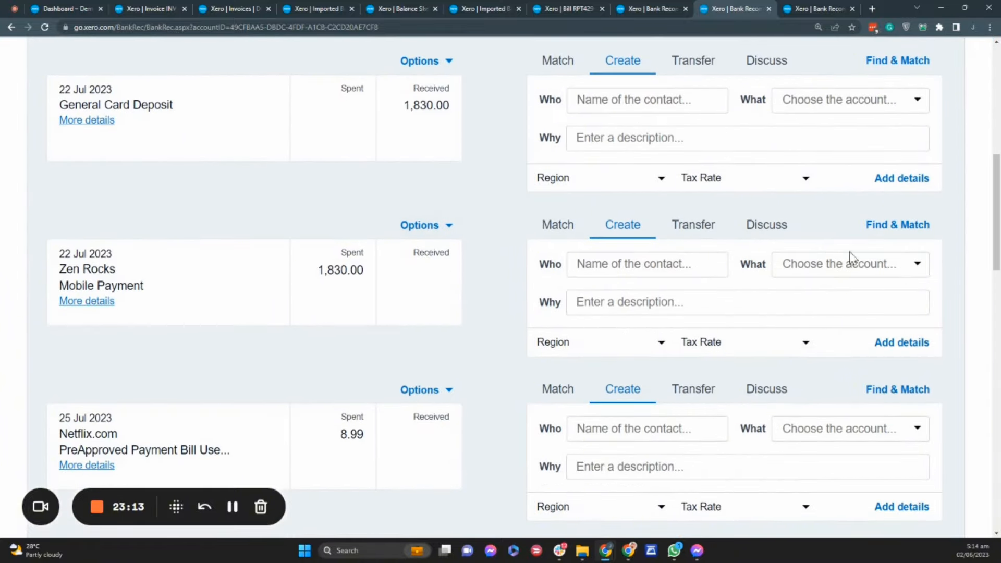
pyautogui.moveTo(992, 230); pyautogui.dragTo(997, 299)
pyautogui.moveTo(61, 305); pyautogui.dragTo(242, 308)
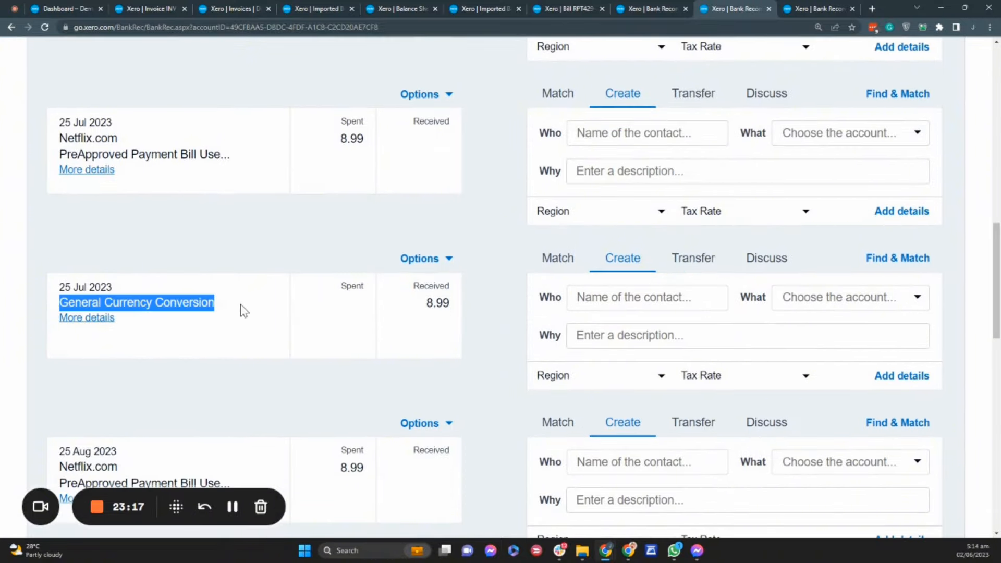
pyautogui.moveTo(997, 328); pyautogui.dragTo(965, 343)
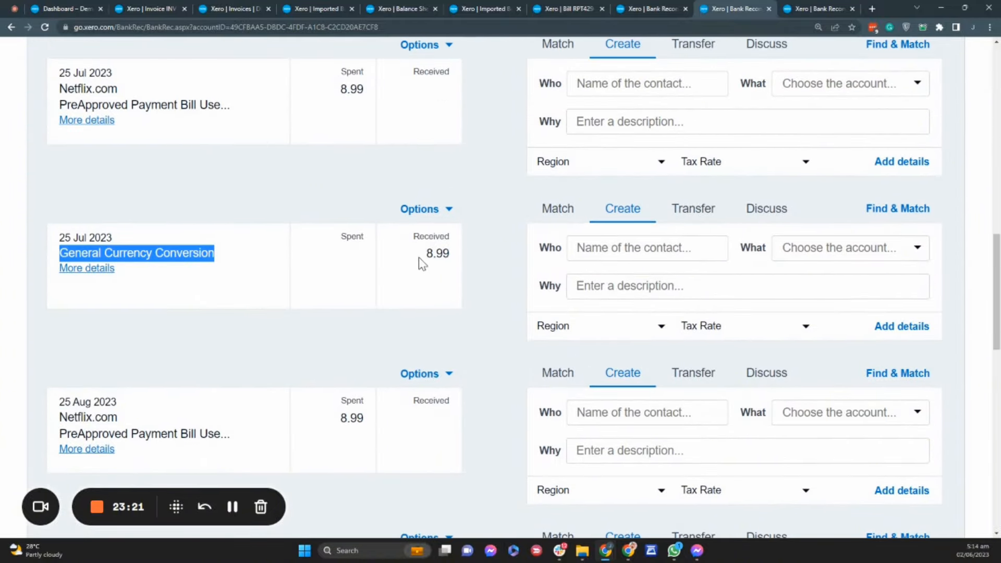
pyautogui.moveTo(419, 258); pyautogui.dragTo(458, 259)
# Step: In the PayPal USD account, set the 25 Jul 2023 General Currency Conversion line as a transfer to PayPal EUR (EUR)
pyautogui.click(654, 2)
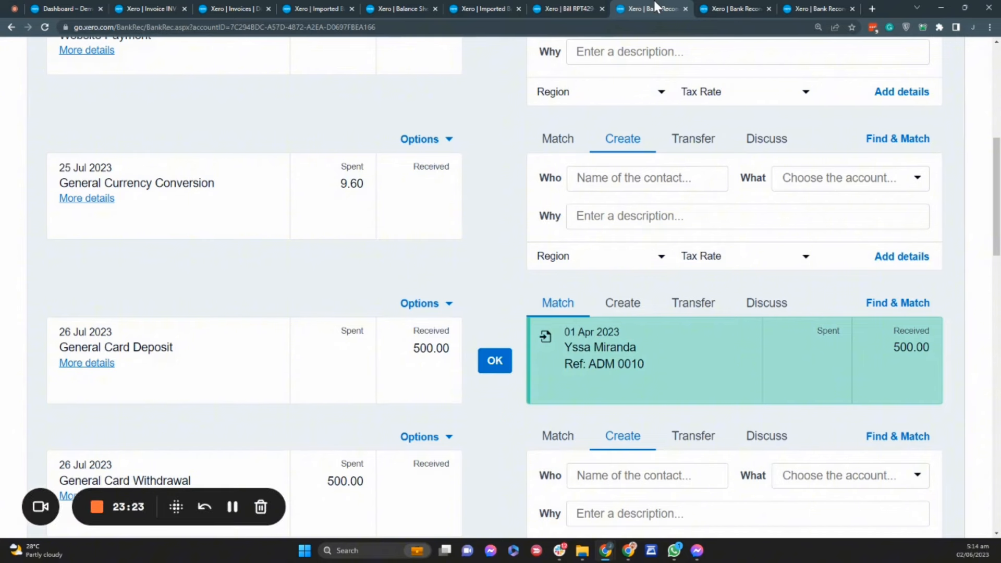
pyautogui.moveTo(336, 188); pyautogui.dragTo(384, 197)
pyautogui.click(528, 228)
pyautogui.click(673, 151)
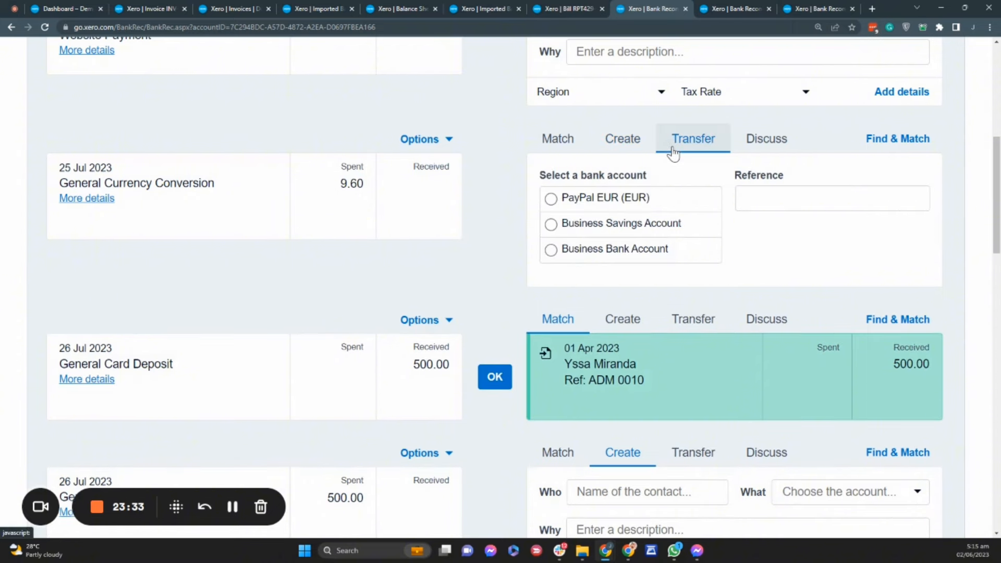
pyautogui.click(551, 199)
# Step: Copy the amount received on PayPal EUR's 25 Jul 2023 currency conversion line and enter 8.99 as the transfer's EUR amount
pyautogui.click(724, 7)
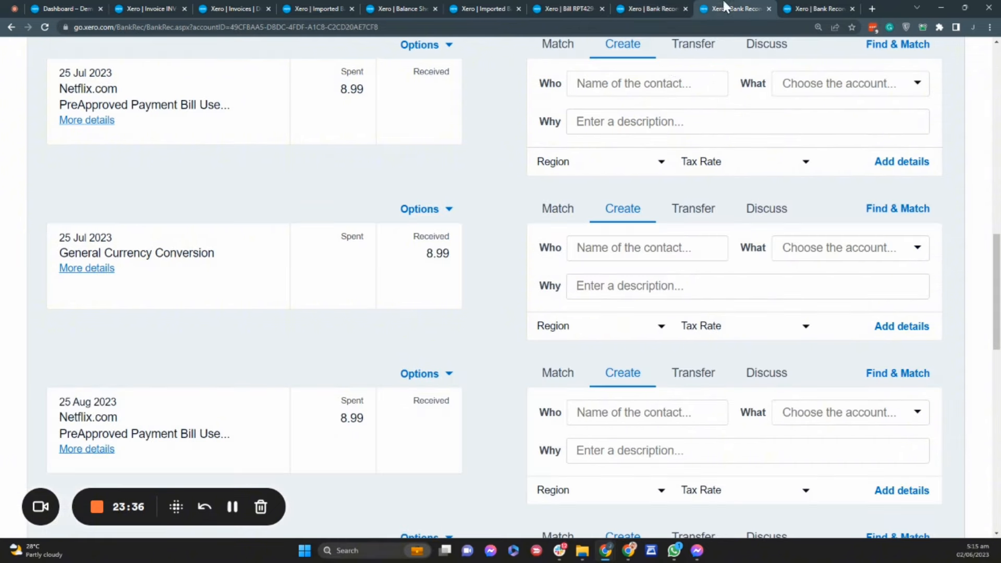
pyautogui.moveTo(426, 253); pyautogui.dragTo(455, 267)
pyautogui.hotkey('ctrl', 'c')
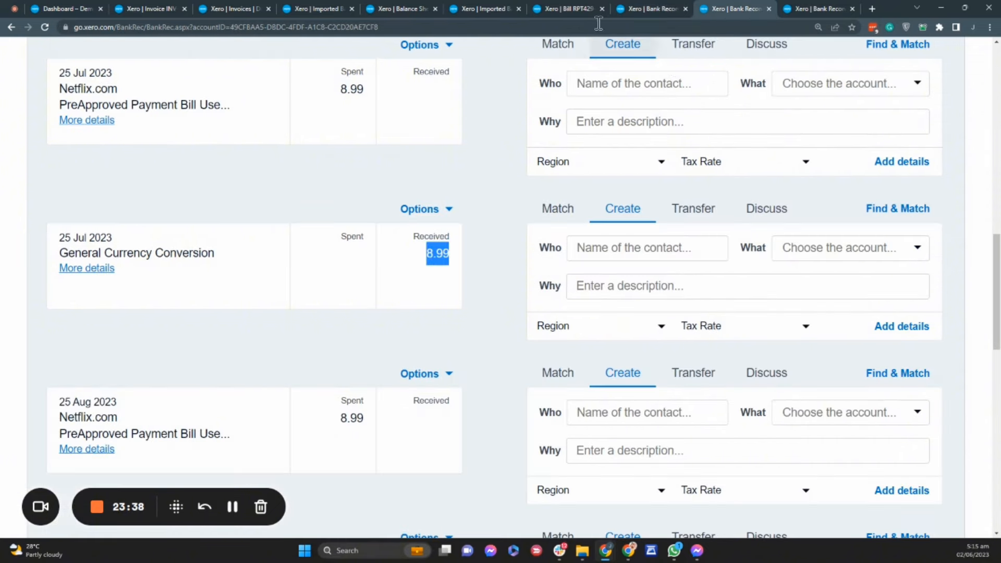
pyautogui.click(642, 6)
pyautogui.click(348, 451)
pyautogui.hotkey('ctrl', 'v')
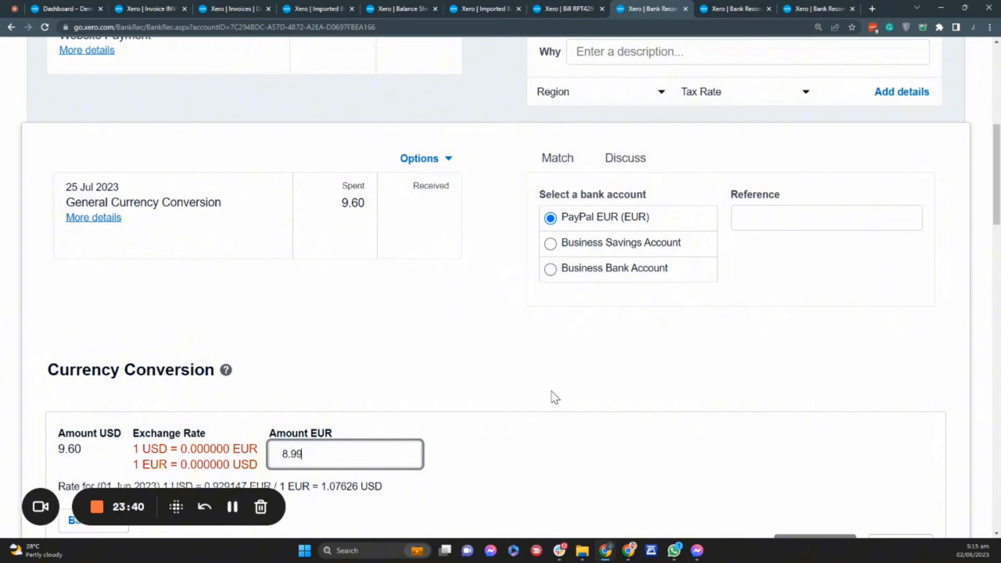
pyautogui.scroll(-1, 553, 398)
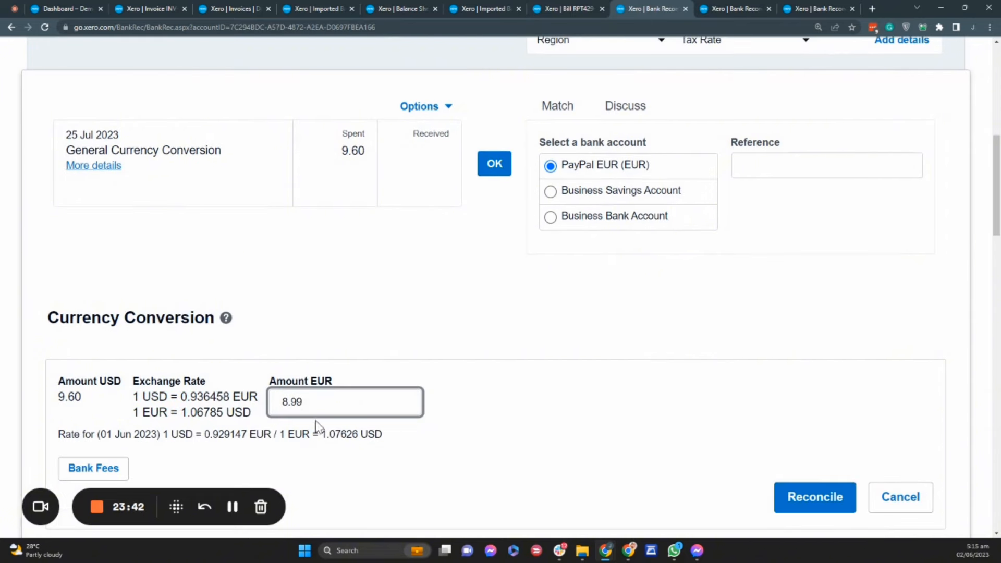
# Step: Replace the EUR amount in the transfer's currency conversion with 66
pyautogui.press('BackSpace')
pyautogui.press('BackSpace')
pyautogui.press('BackSpace')
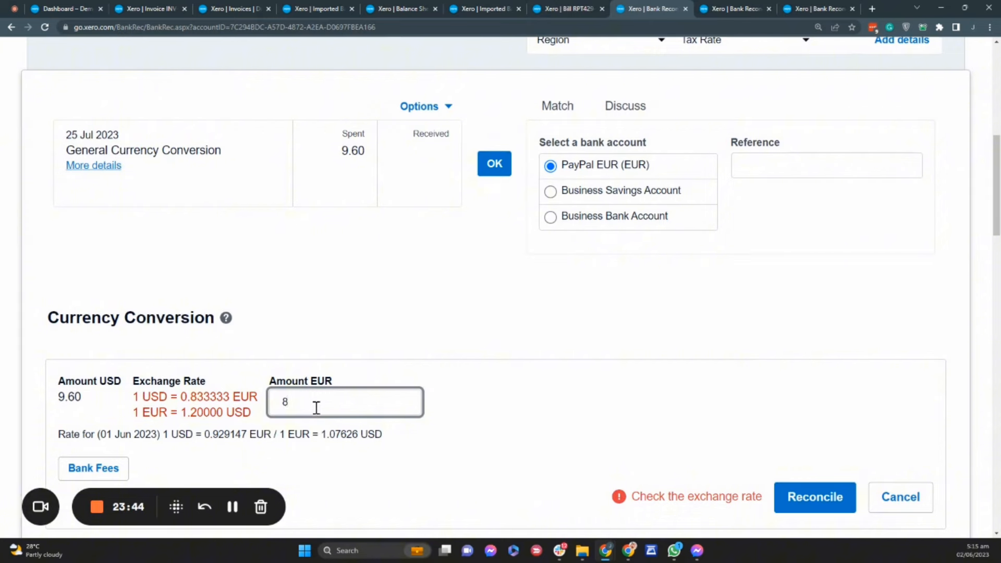
pyautogui.press('BackSpace')
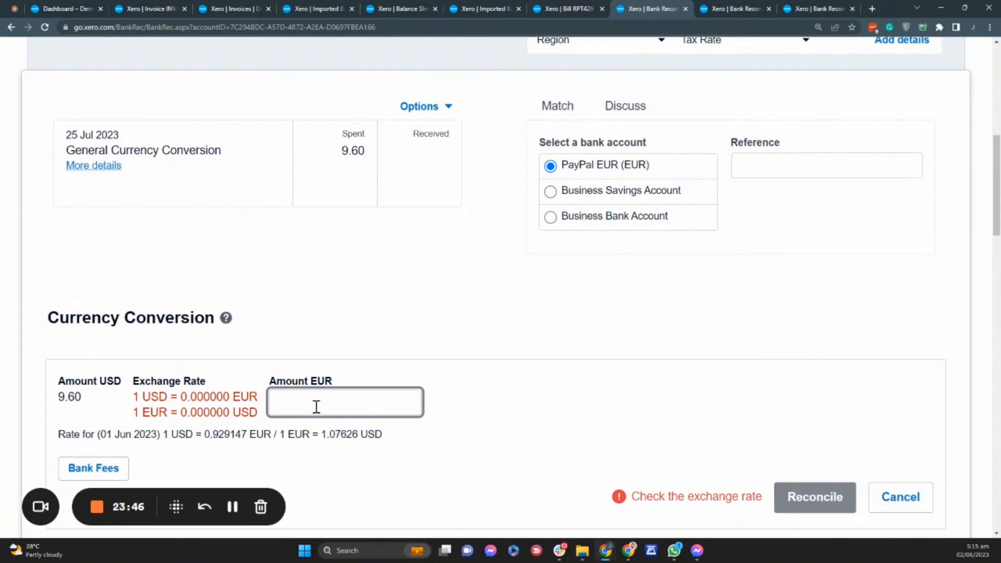
pyautogui.write('66')
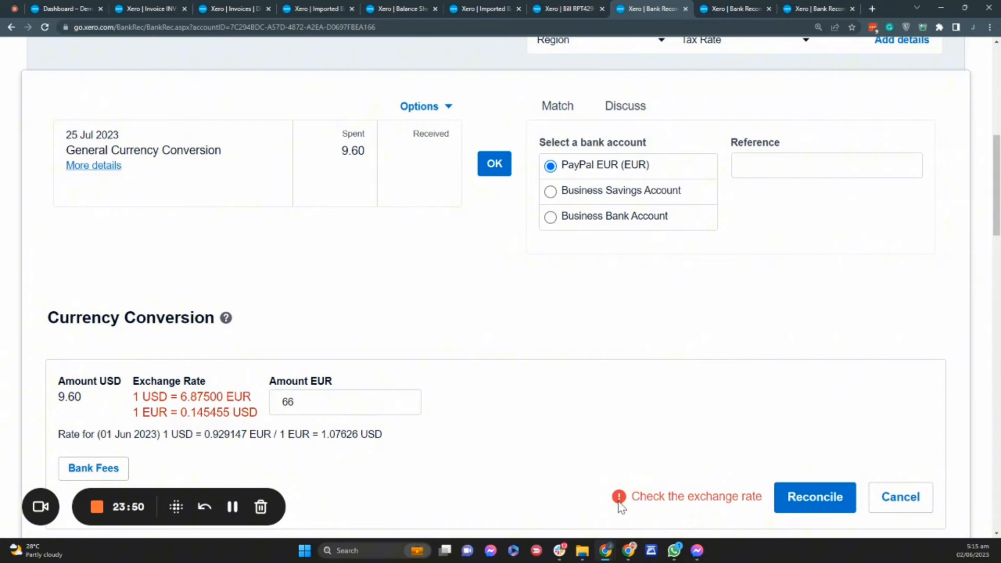
# Step: Set the EUR amount of the 25 Jul 2023 currency conversion transfer to 8.99 and reconcile it
pyautogui.moveTo(635, 499); pyautogui.dragTo(752, 495)
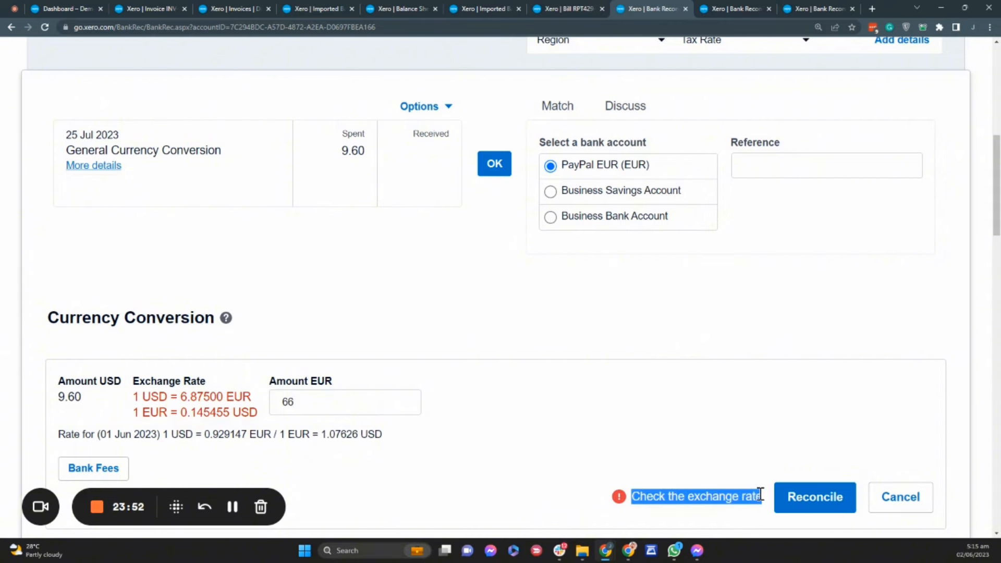
pyautogui.scroll(-2, 696, 482)
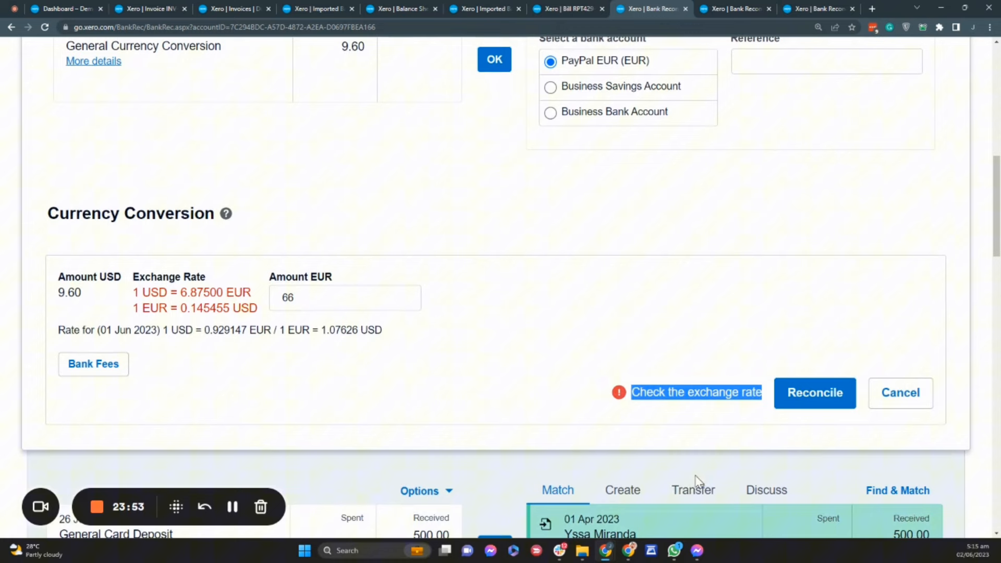
pyautogui.click(584, 402)
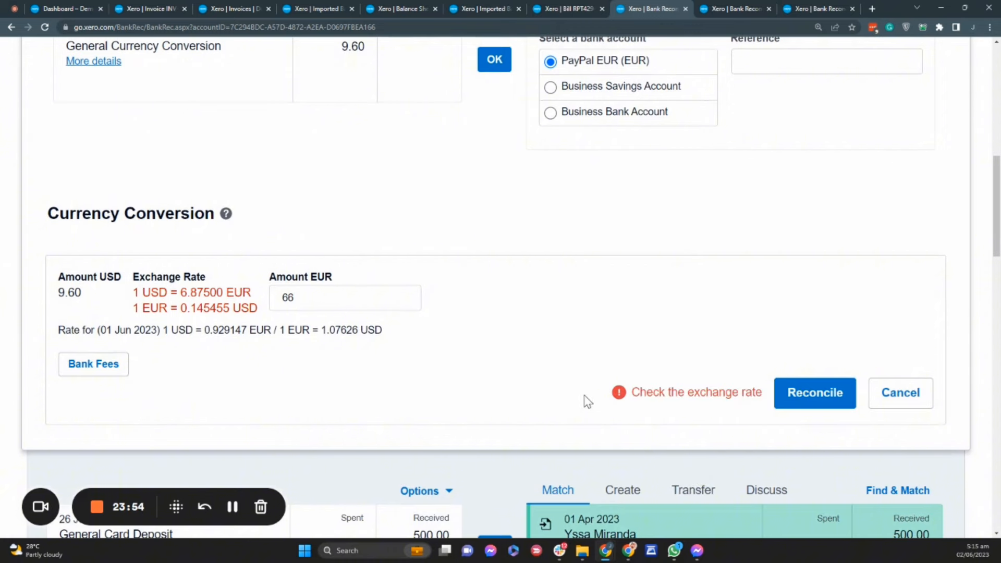
pyautogui.click(300, 298)
pyautogui.moveTo(301, 298); pyautogui.dragTo(278, 297)
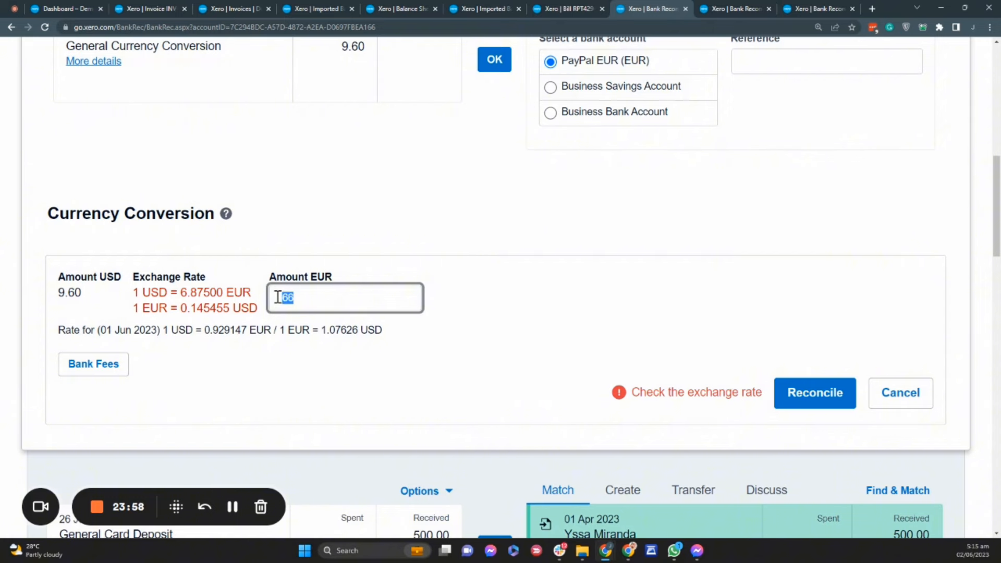
pyautogui.write('8.99')
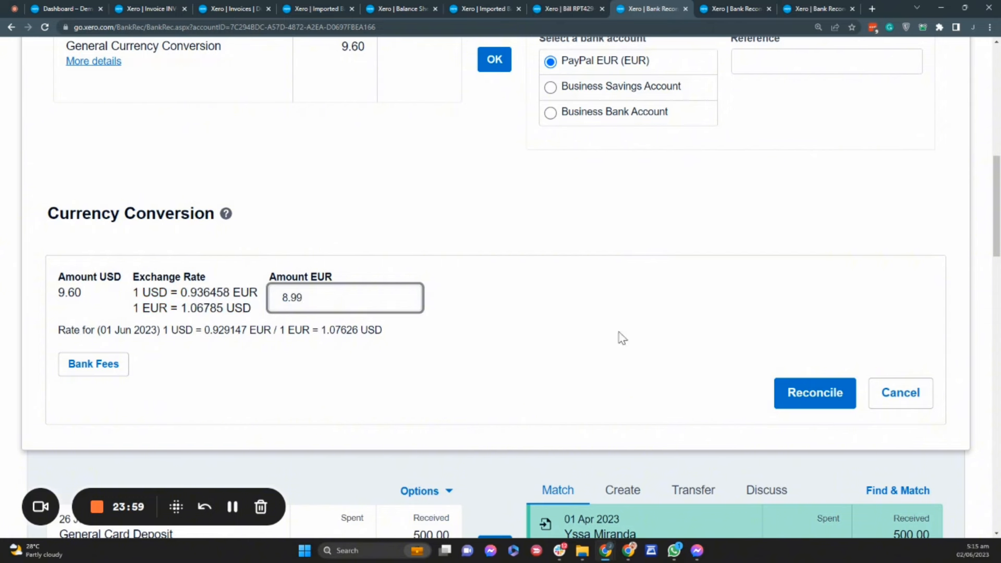
pyautogui.click(676, 247)
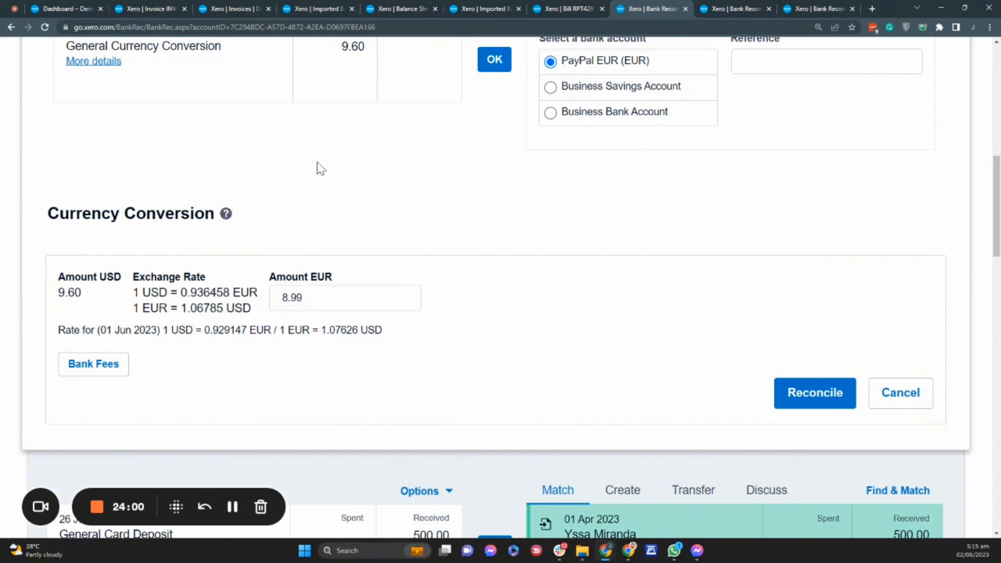
pyautogui.click(802, 394)
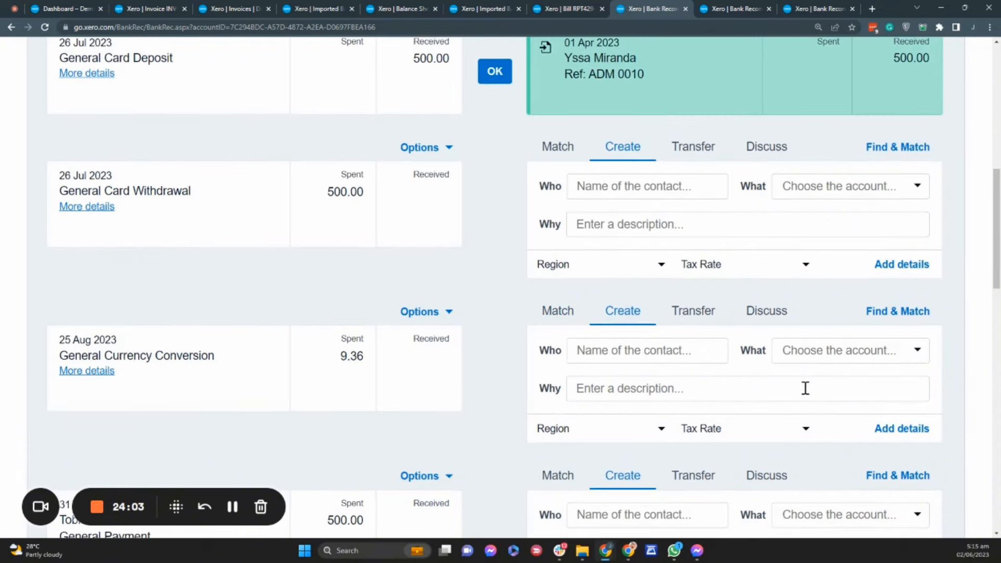
# Step: Reload the PayPal EUR reconcile list and accept the 25 Jul 2023 General Currency Conversion match with the bank transfer from PayPal USD
pyautogui.click(720, 6)
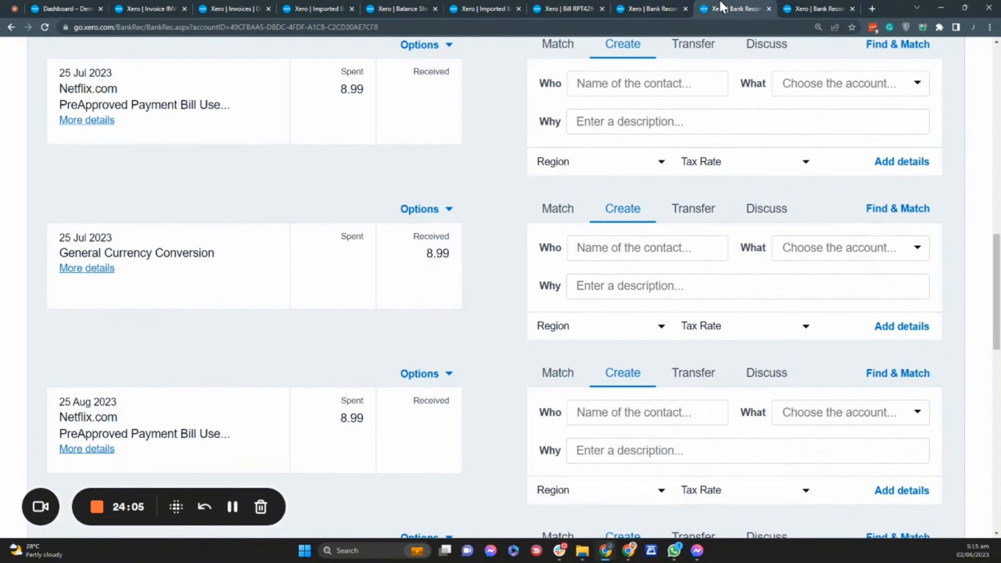
pyautogui.click(44, 27)
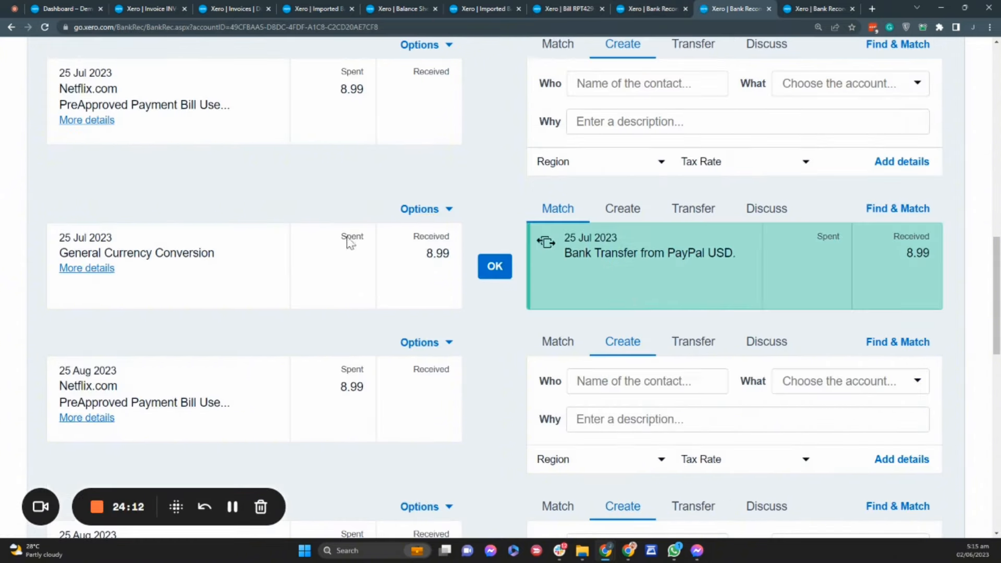
pyautogui.click(488, 269)
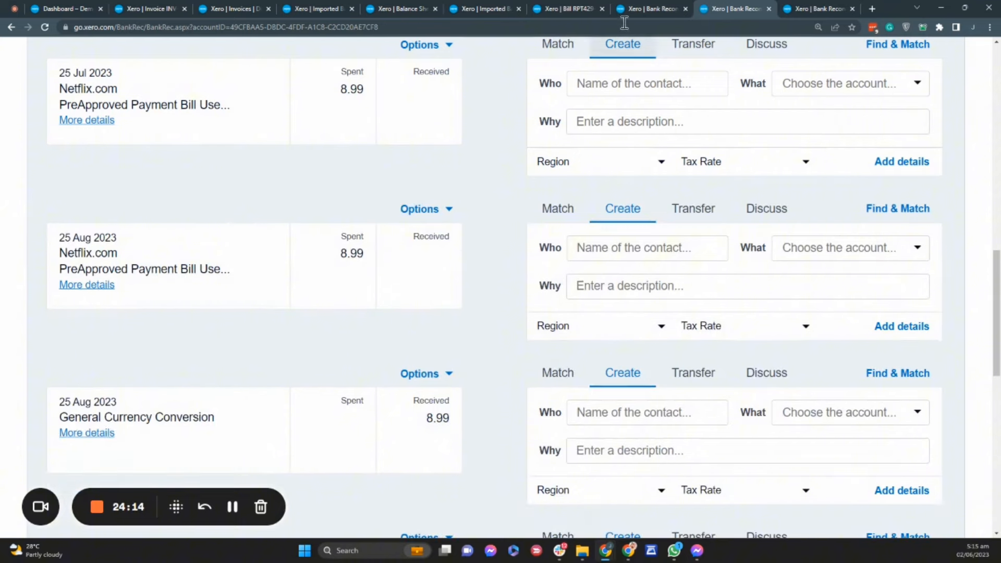
# Step: Copy the amount received on PayPal EUR's 25 Aug 2023 General Currency Conversion line
pyautogui.click(622, 8)
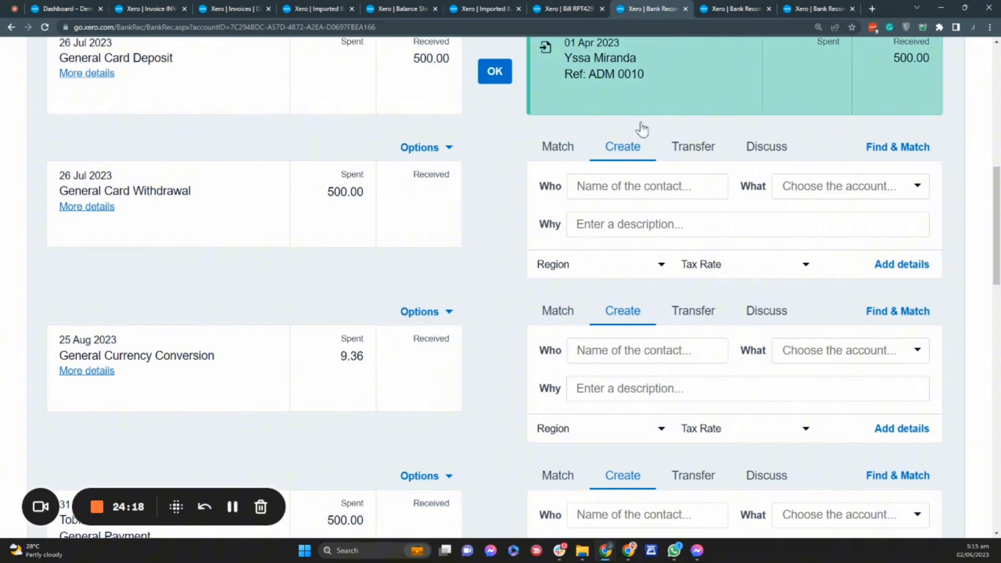
pyautogui.click(721, 1)
pyautogui.scroll(-1, 584, 352)
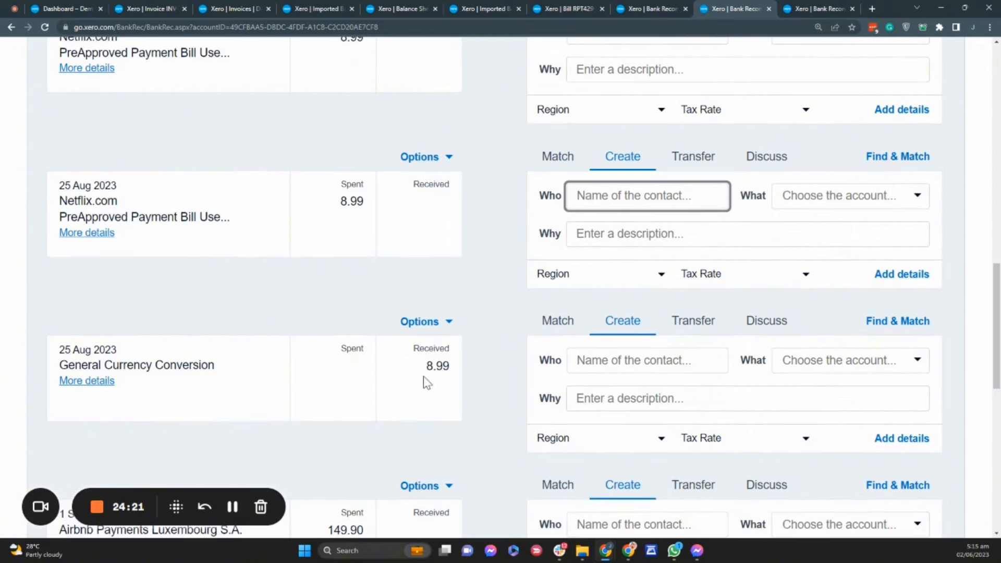
pyautogui.moveTo(423, 376); pyautogui.dragTo(459, 379)
pyautogui.hotkey('ctrl', 'c')
# Step: In PayPal USD, reconcile the 25 Aug 2023 General Currency Conversion line as a transfer to PayPal EUR (EUR) with 8.99 as the EUR amount
pyautogui.click(644, 4)
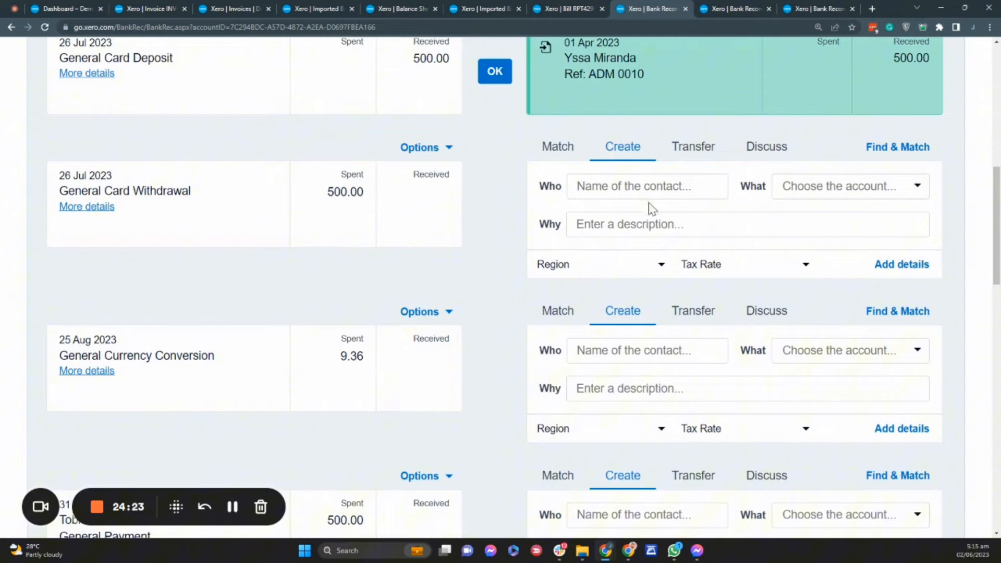
pyautogui.click(693, 311)
pyautogui.click(549, 371)
pyautogui.scroll(-1, 440, 346)
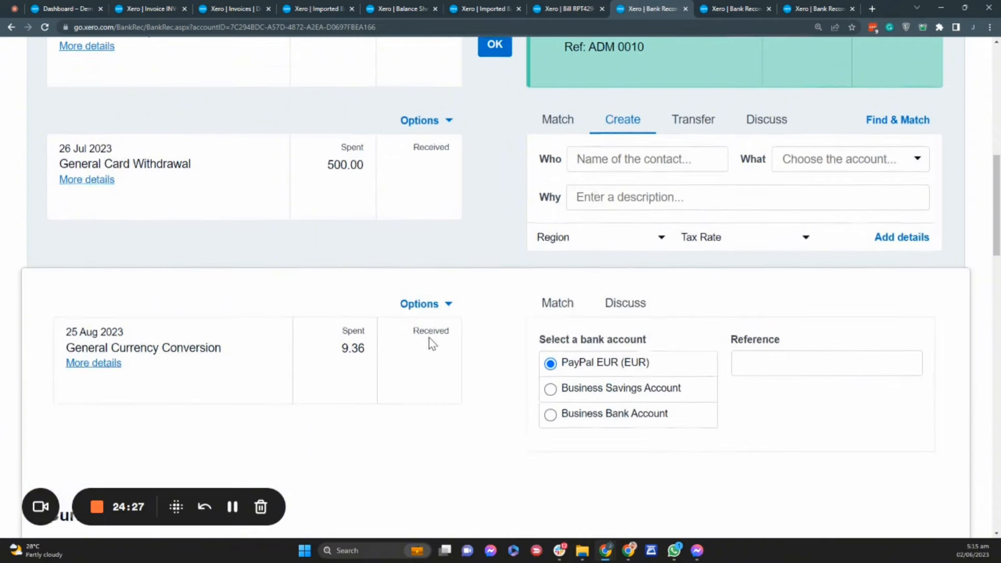
pyautogui.scroll(-4, 417, 355)
pyautogui.click(347, 420)
pyautogui.hotkey('ctrl', 'v')
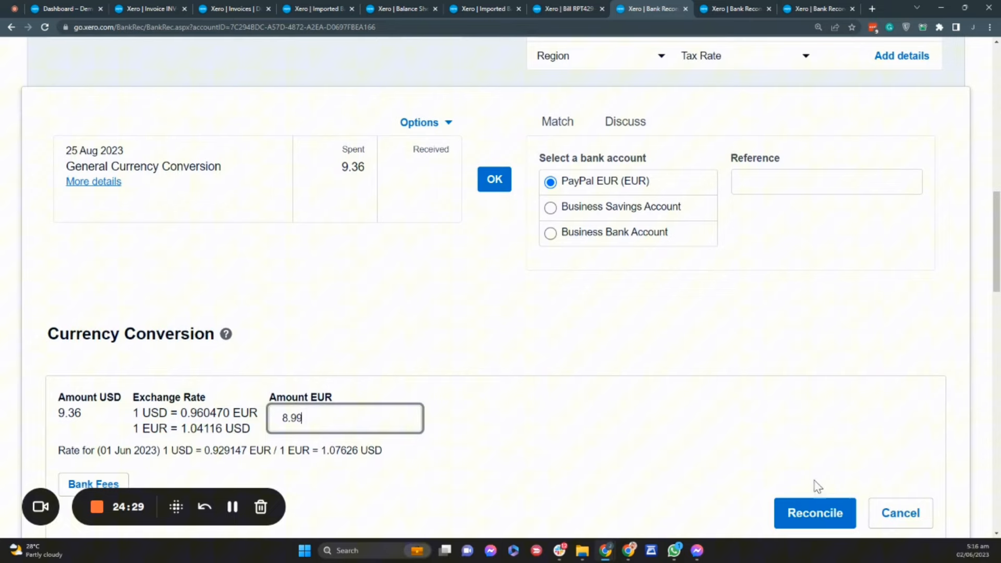
pyautogui.click(816, 513)
# Step: Reload the PayPal EUR reconcile list and accept the 25 Aug 2023 General Currency Conversion match with the bank transfer from PayPal USD
pyautogui.click(733, 9)
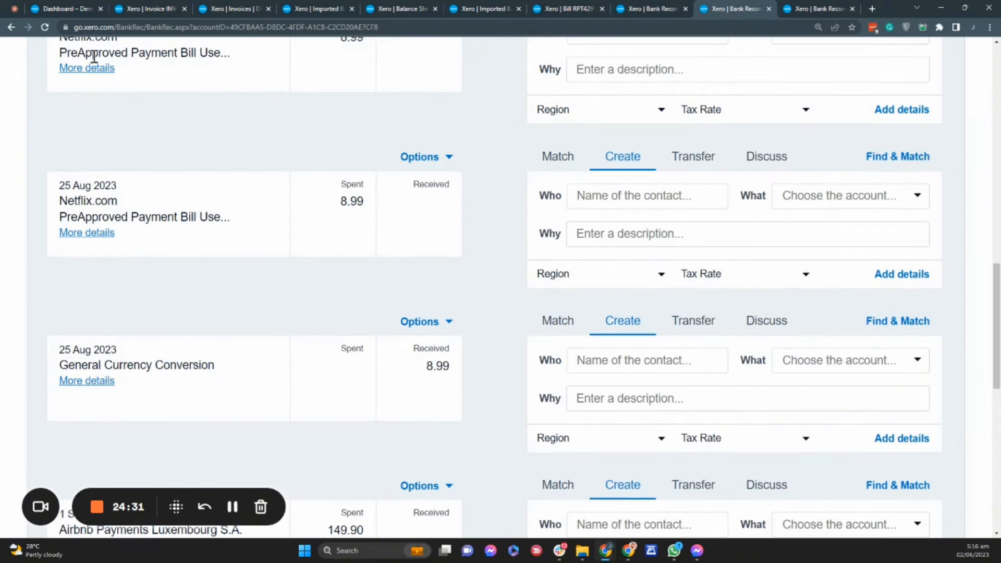
pyautogui.click(45, 27)
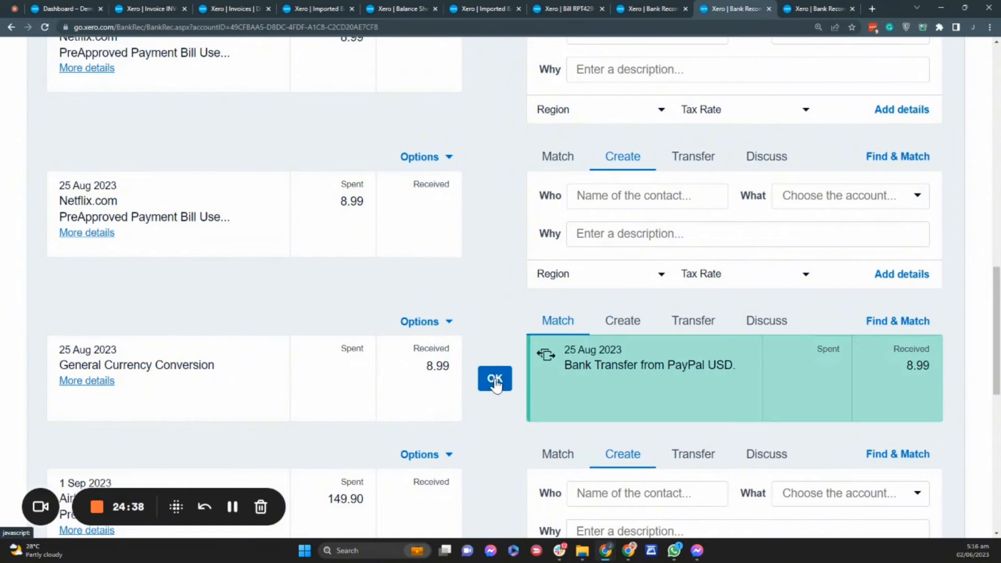
pyautogui.click(494, 382)
# Step: In PayPal USD, set the 1 Sep 2023 General Currency Conversion line as a transfer to PayPal EUR (EUR)
pyautogui.scroll(-3, 497, 380)
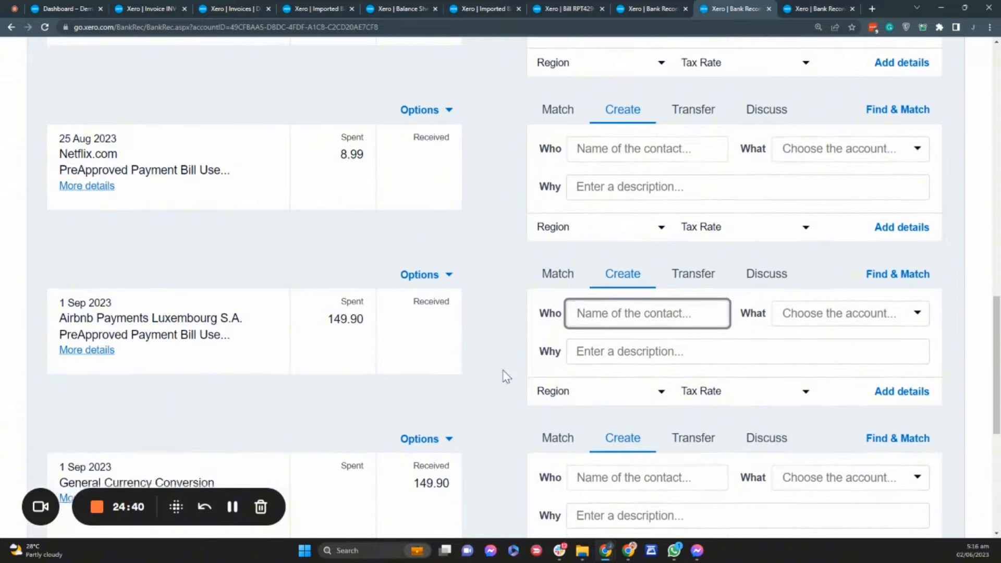
pyautogui.click(641, 9)
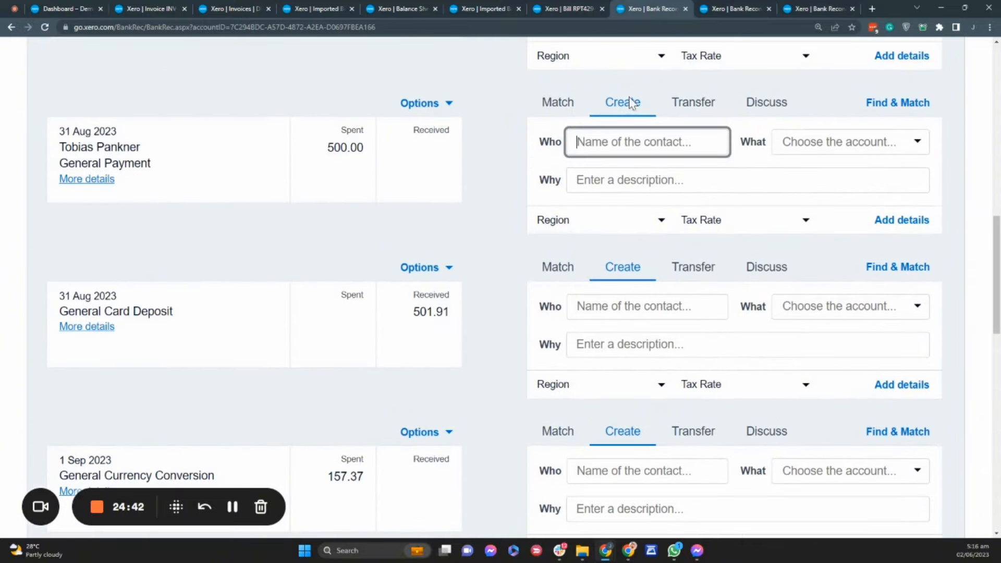
pyautogui.scroll(2, 513, 359)
pyautogui.scroll(2, 514, 360)
pyautogui.scroll(-6, 514, 361)
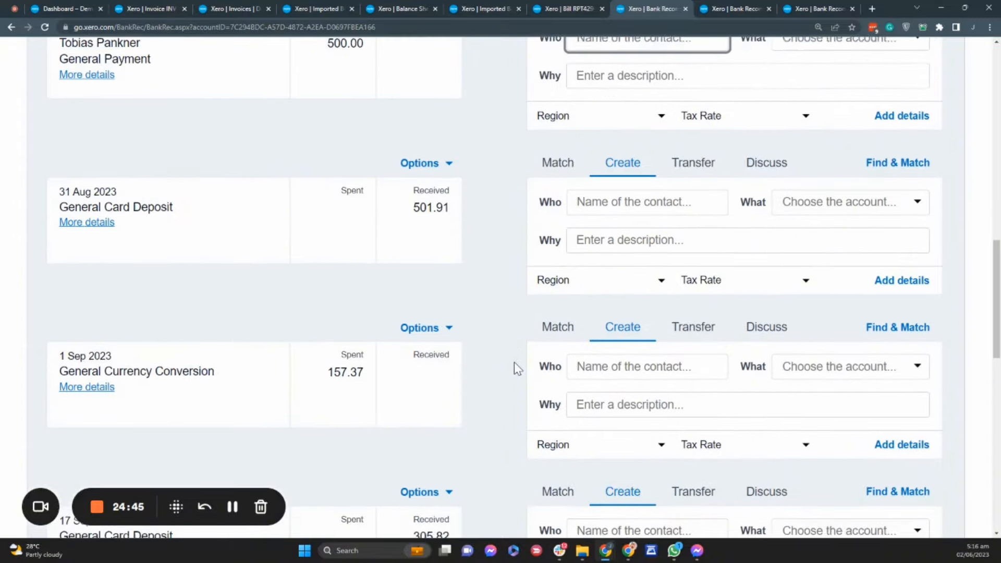
pyautogui.scroll(2, 514, 362)
pyautogui.click(704, 431)
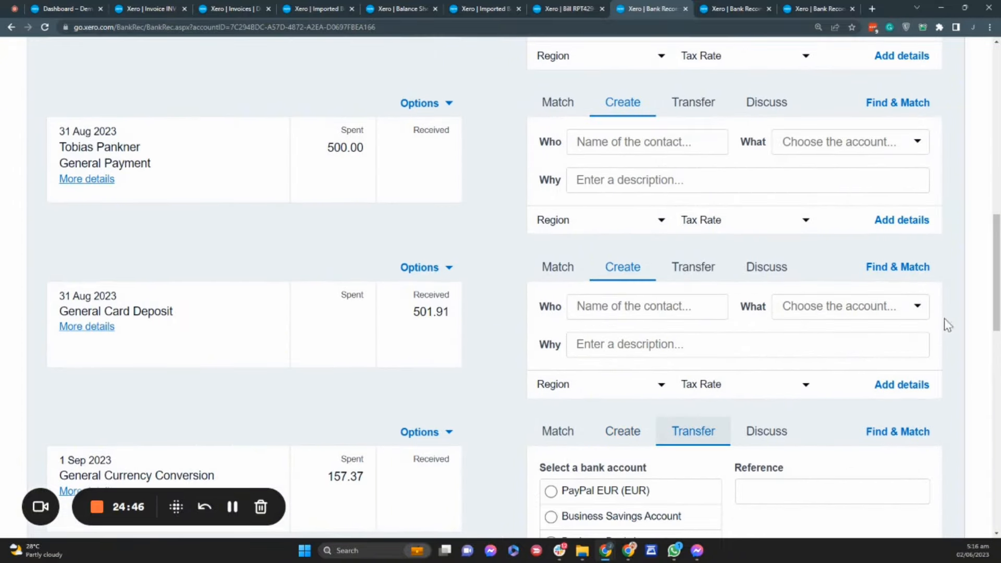
pyautogui.moveTo(999, 299); pyautogui.dragTo(990, 370)
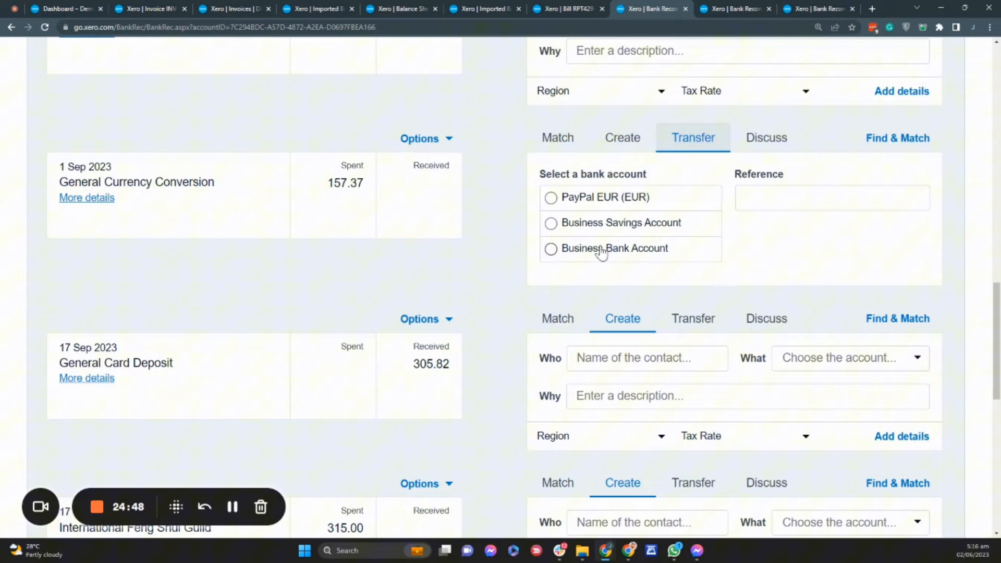
pyautogui.click(548, 199)
# Step: Copy 149.90 from PayPal EUR's 1 Sep 2023 currency conversion line as the transfer's EUR amount and reconcile the transfer in PayPal USD
pyautogui.hotkey('ctrl', 'Tab')
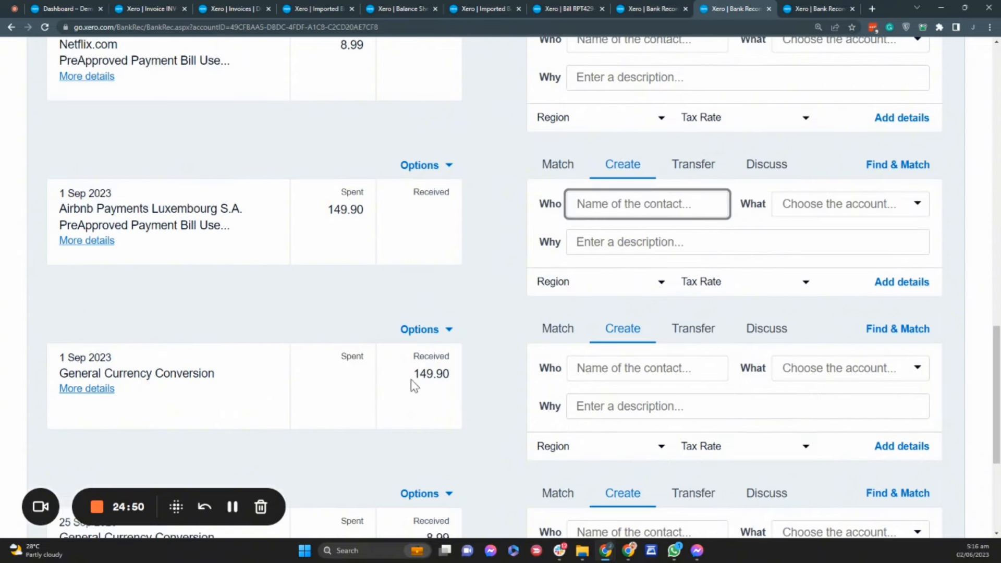
pyautogui.doubleClick(438, 374)
pyautogui.hotkey('ctrl', 'c')
pyautogui.click(645, 13)
pyautogui.click(340, 457)
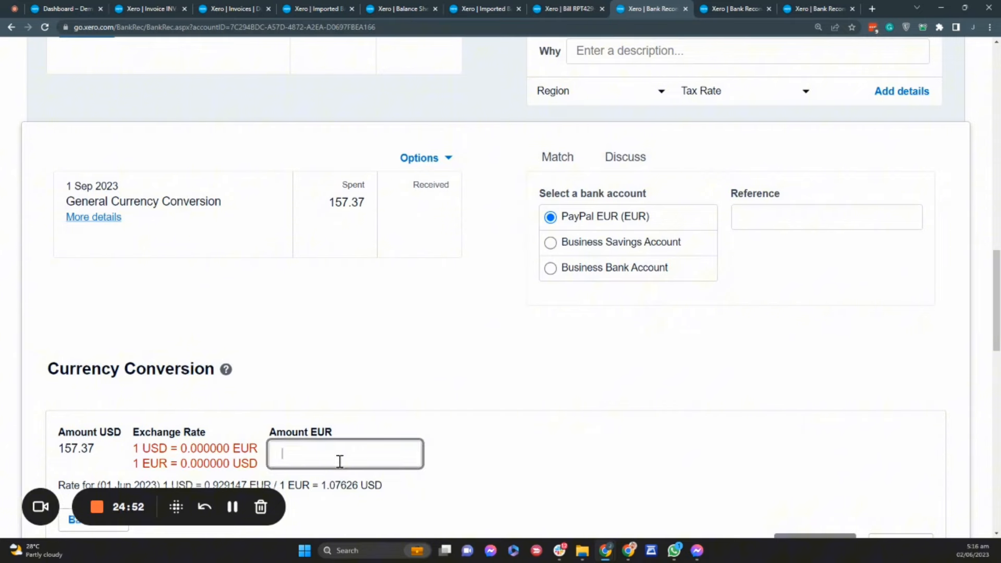
pyautogui.hotkey('ctrl', 'v')
pyautogui.scroll(-2, 730, 425)
pyautogui.click(805, 402)
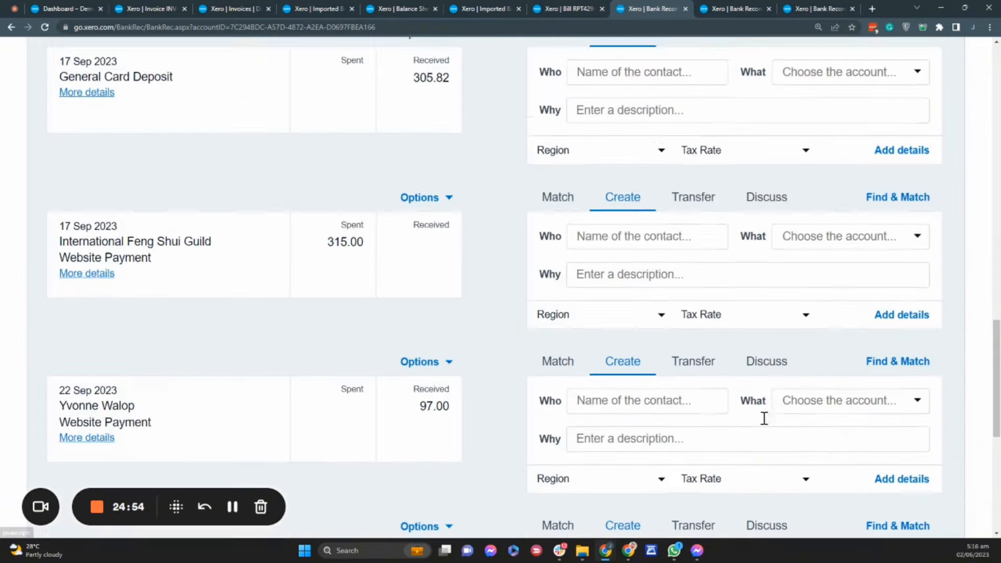
# Step: In PayPal EUR, accept the match between the 1 Sep 2023 General Currency Conversion line and the bank transfer from PayPal USD
pyautogui.click(740, 6)
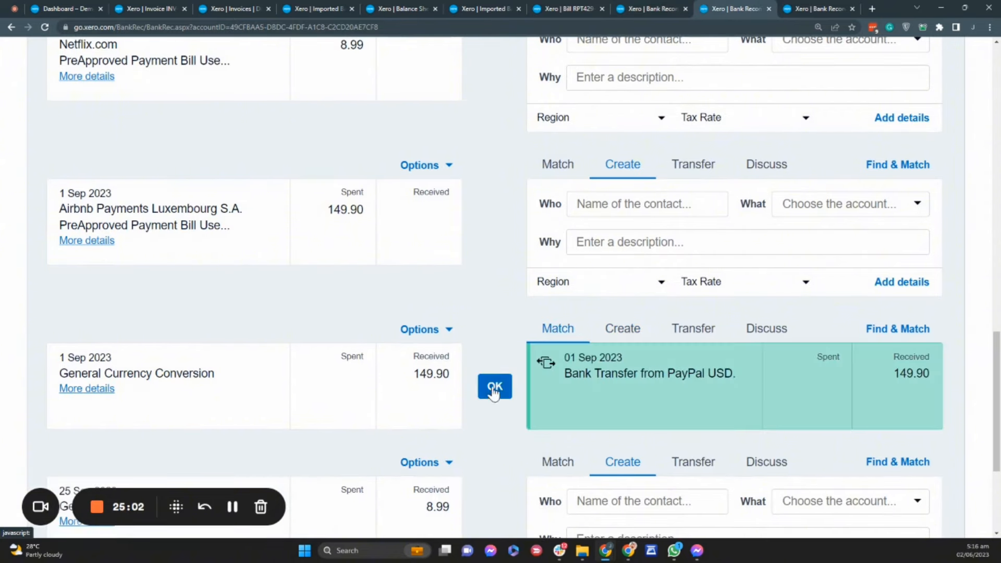
pyautogui.click(494, 384)
# Step: Open the transfer options for PayPal USD's 17 Sep 2023 International Feng Shui Guild line and compare the remaining PayPal USD and PayPal EUR lines
pyautogui.click(639, 8)
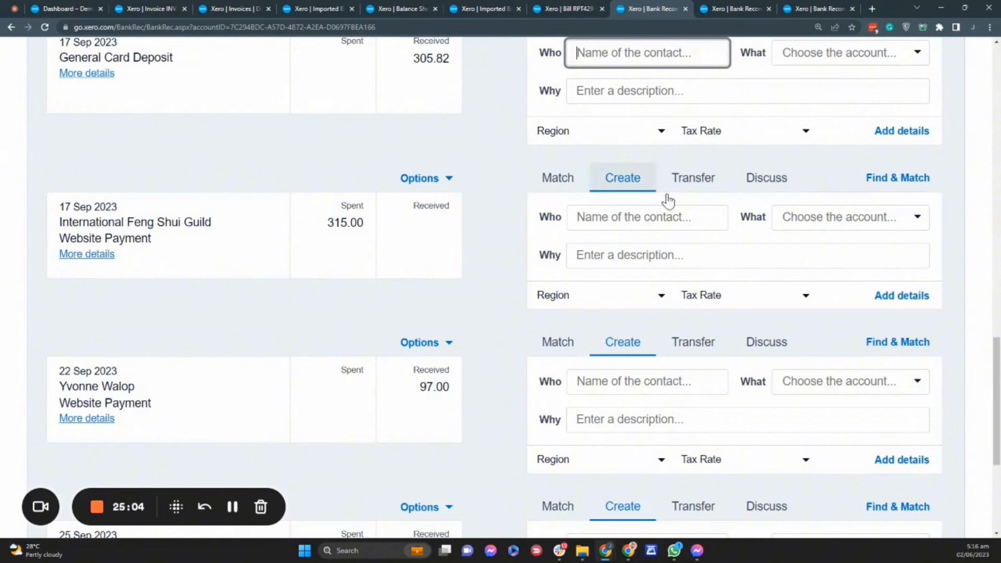
pyautogui.click(693, 179)
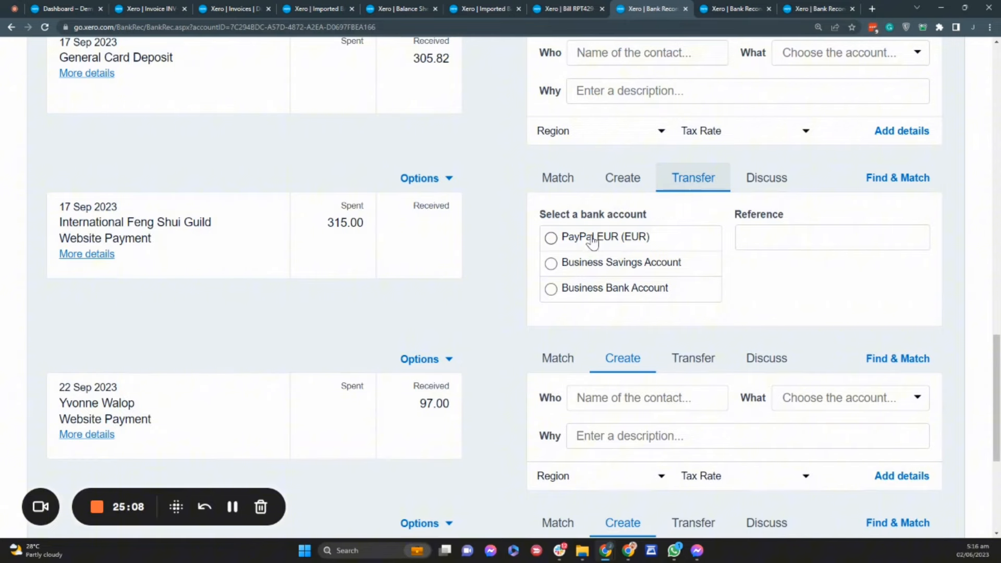
pyautogui.moveTo(998, 415); pyautogui.dragTo(999, 440)
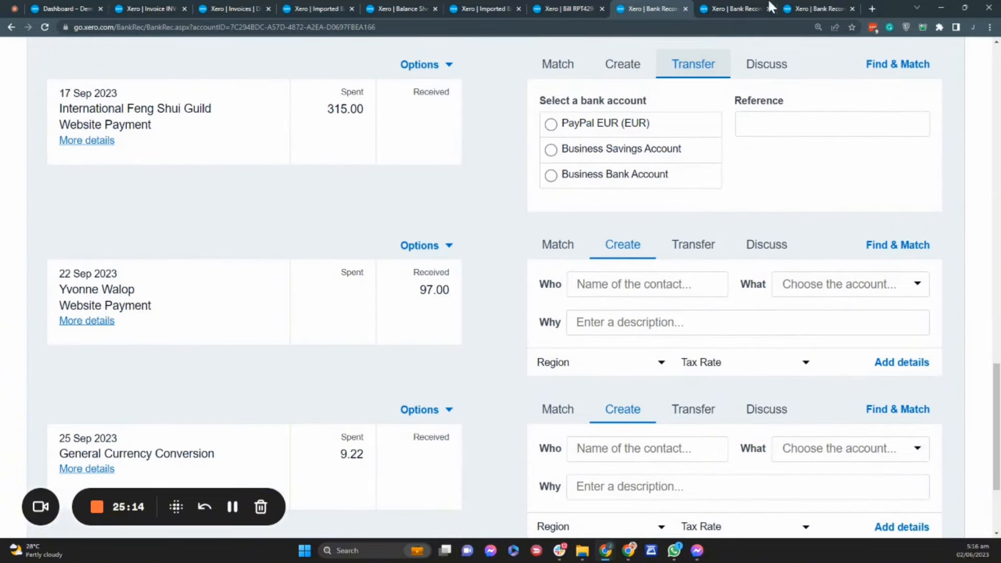
pyautogui.click(749, 4)
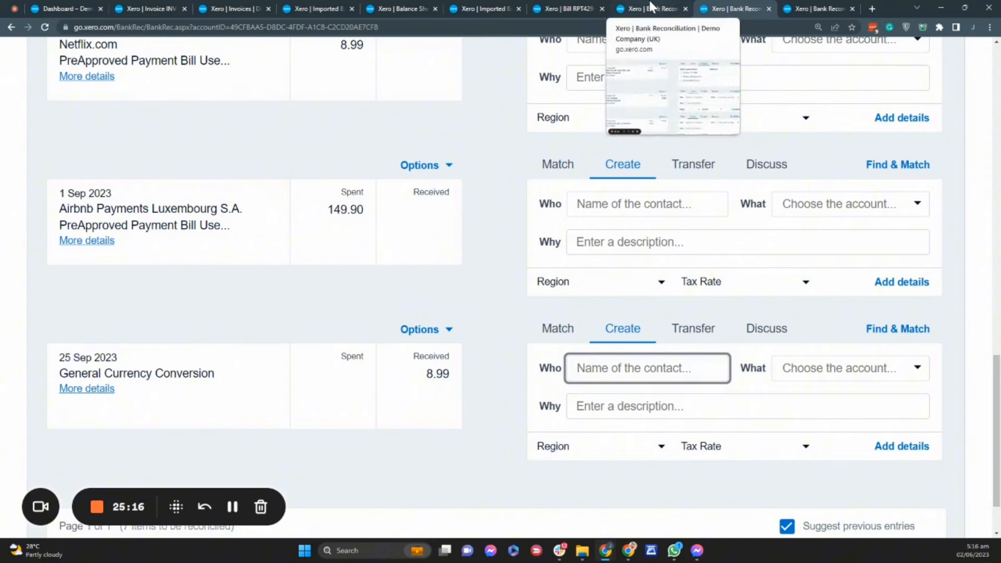
pyautogui.click(649, 1)
pyautogui.click(730, 4)
pyautogui.click(649, 9)
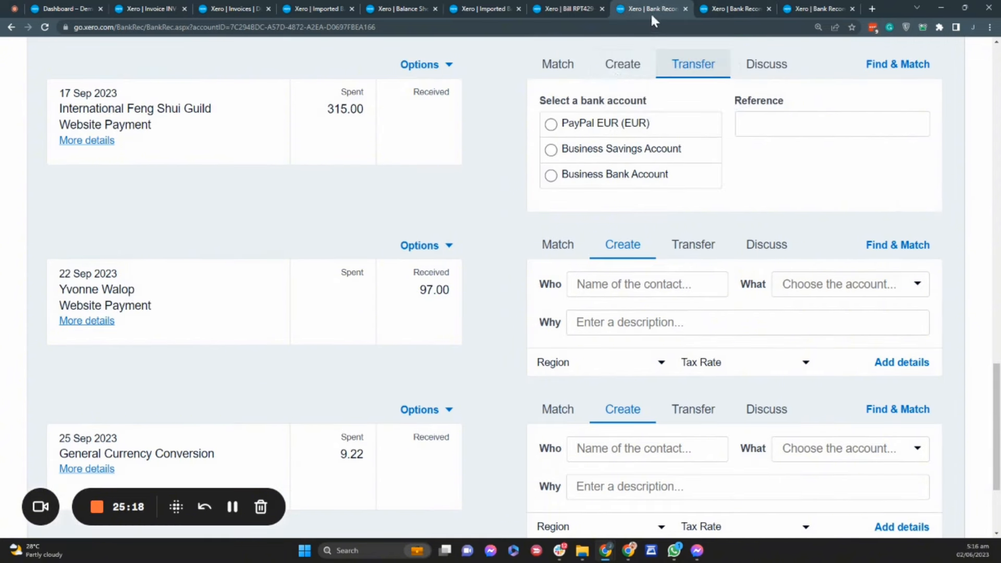
# Step: Choose PayPal EUR (EUR) for the International Feng Shui Guild line's transfer and replace it with Business Bank Account
pyautogui.click(600, 131)
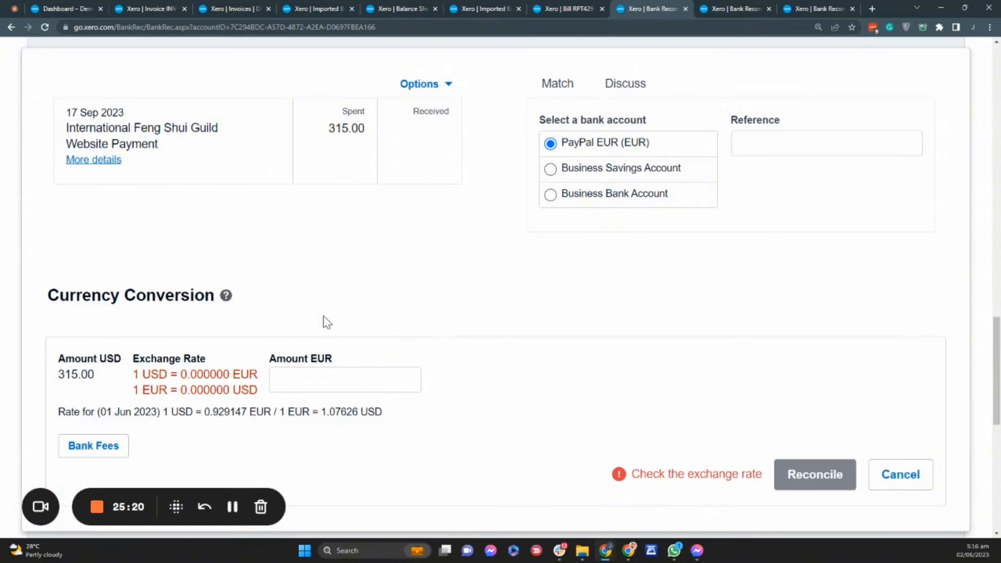
pyautogui.click(308, 375)
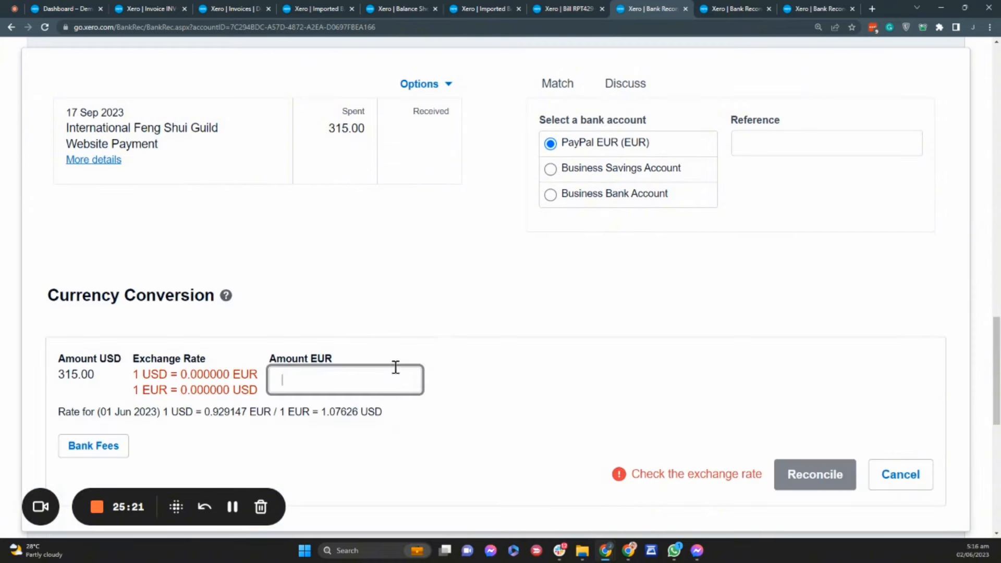
pyautogui.click(576, 173)
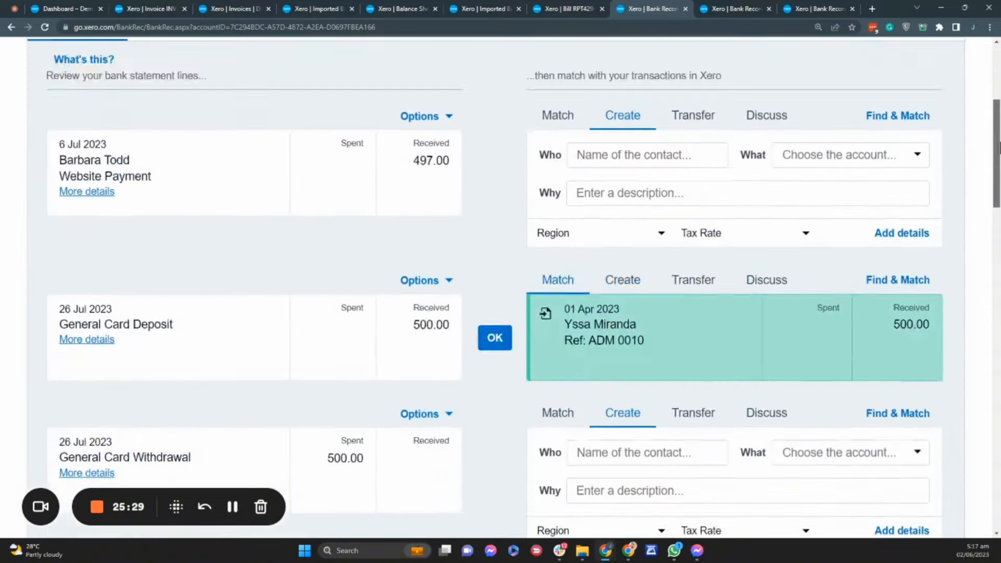
pyautogui.moveTo(999, 142); pyautogui.dragTo(969, 365)
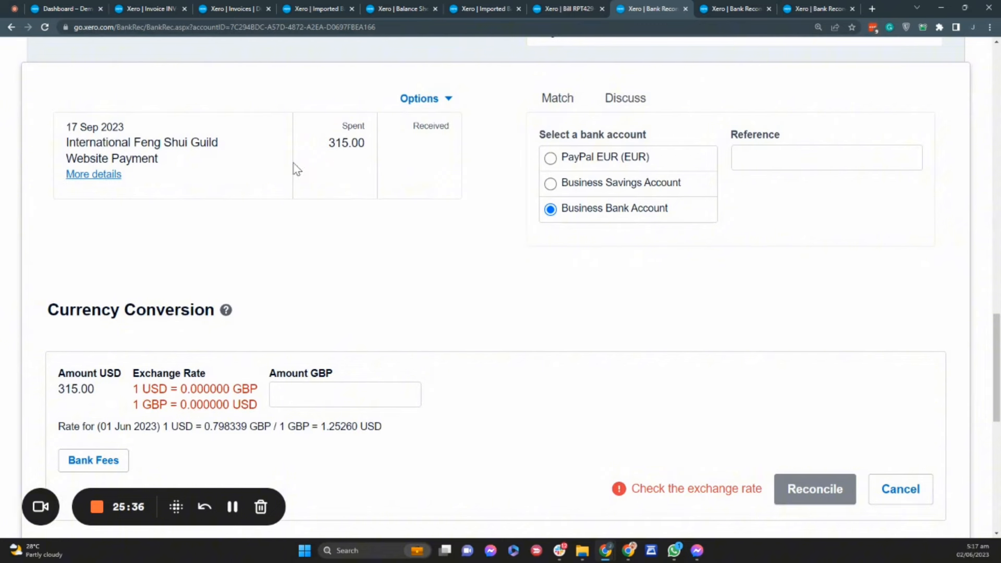
# Step: Switch the International Feng Shui Guild line's transfer account back to PayPal EUR (EUR) and cancel the transfer
pyautogui.moveTo(332, 153); pyautogui.dragTo(372, 152)
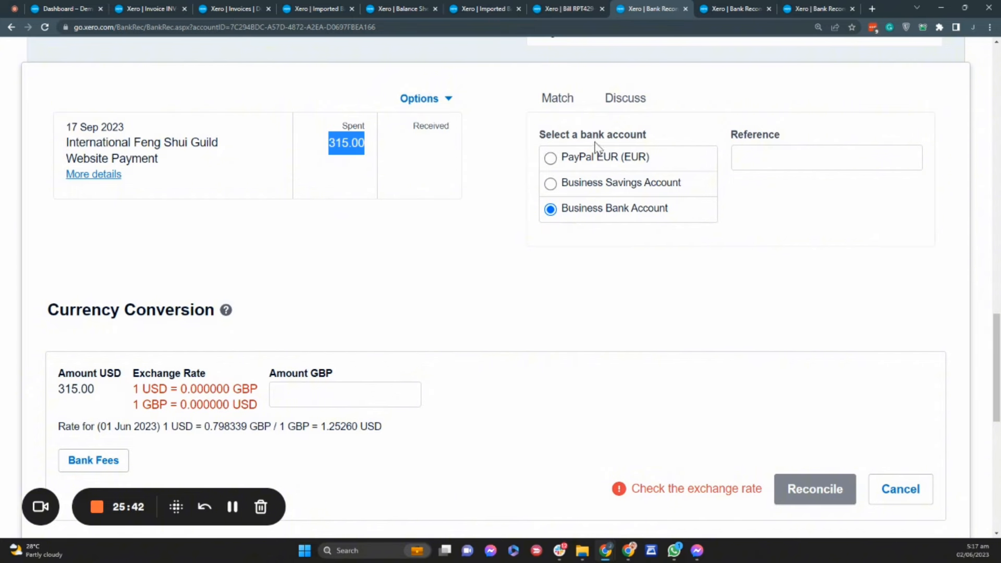
pyautogui.click(552, 161)
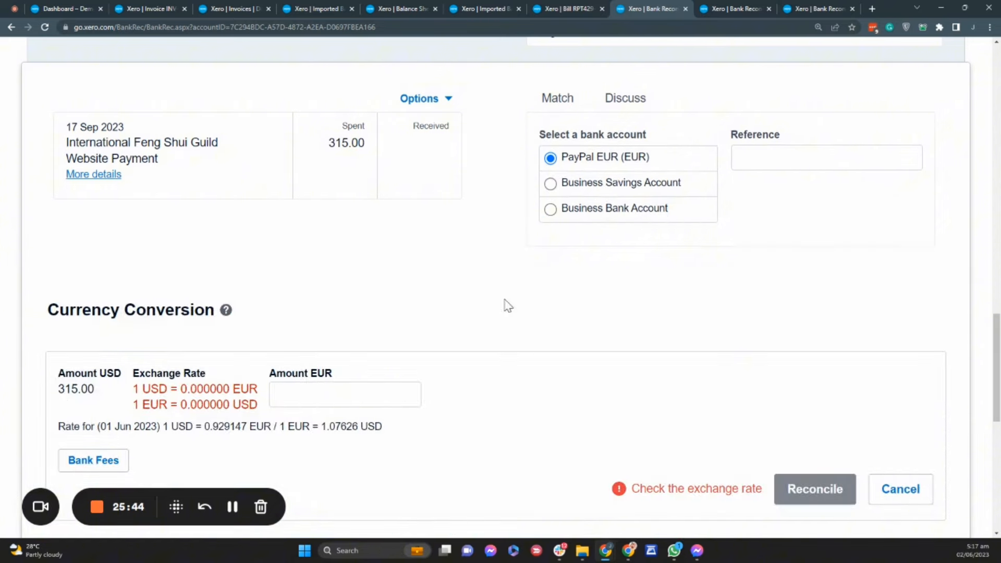
pyautogui.click(900, 489)
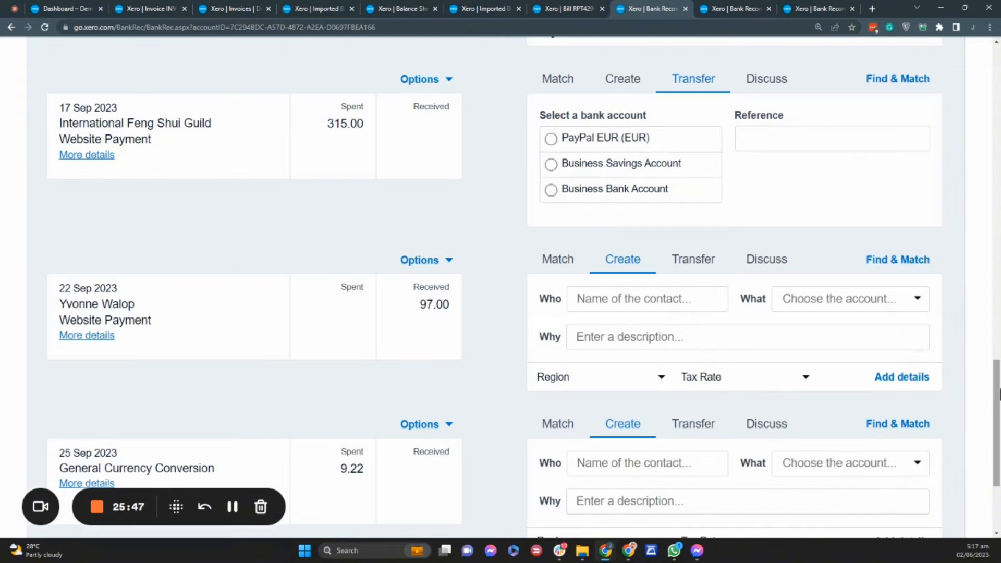
# Step: Open PayPal USD's imported bank statement lines, select all of them and clear the selection
pyautogui.moveTo(996, 397); pyautogui.dragTo(998, 149)
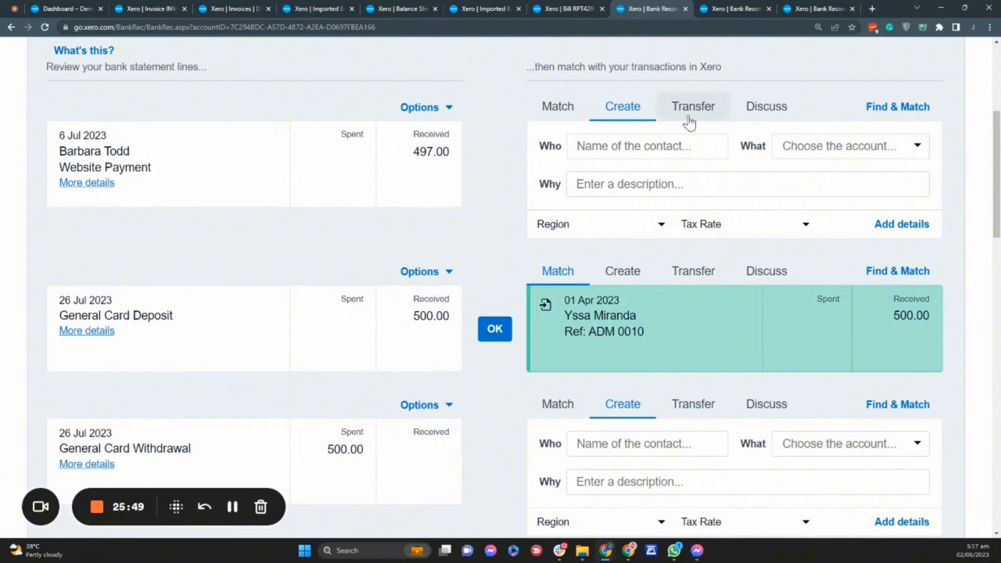
pyautogui.moveTo(997, 161); pyautogui.dragTo(997, 92)
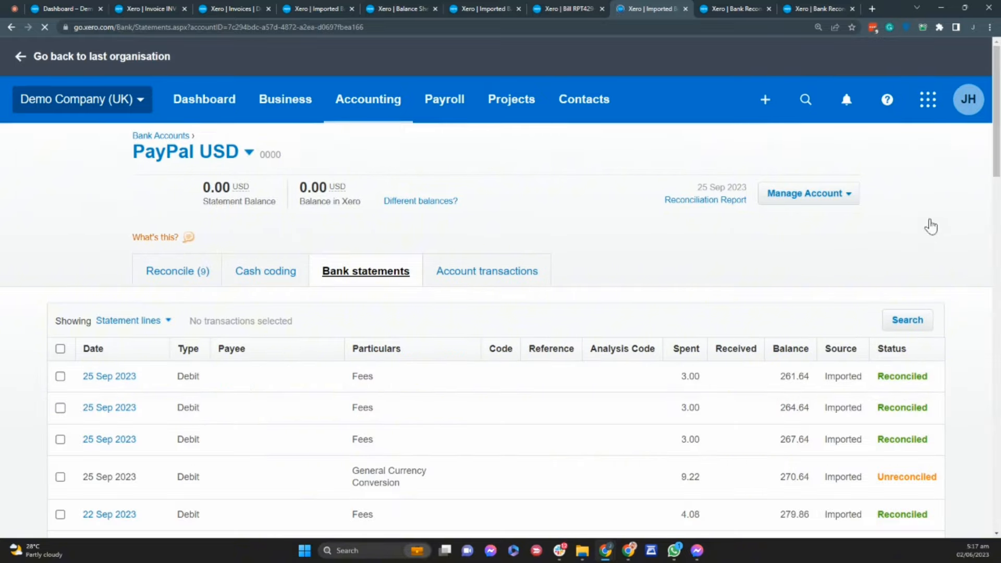
pyautogui.moveTo(994, 146); pyautogui.dragTo(995, 170)
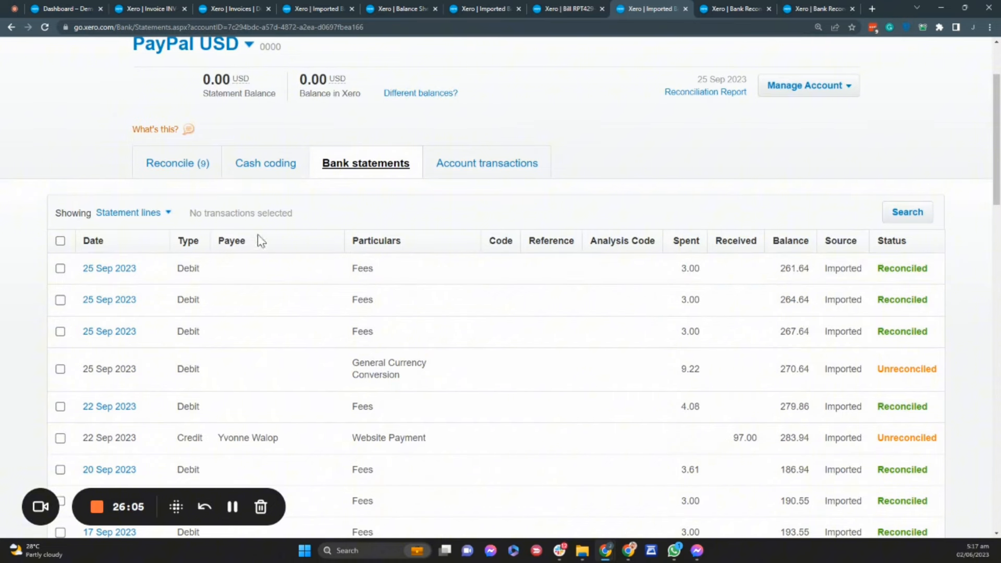
pyautogui.click(60, 240)
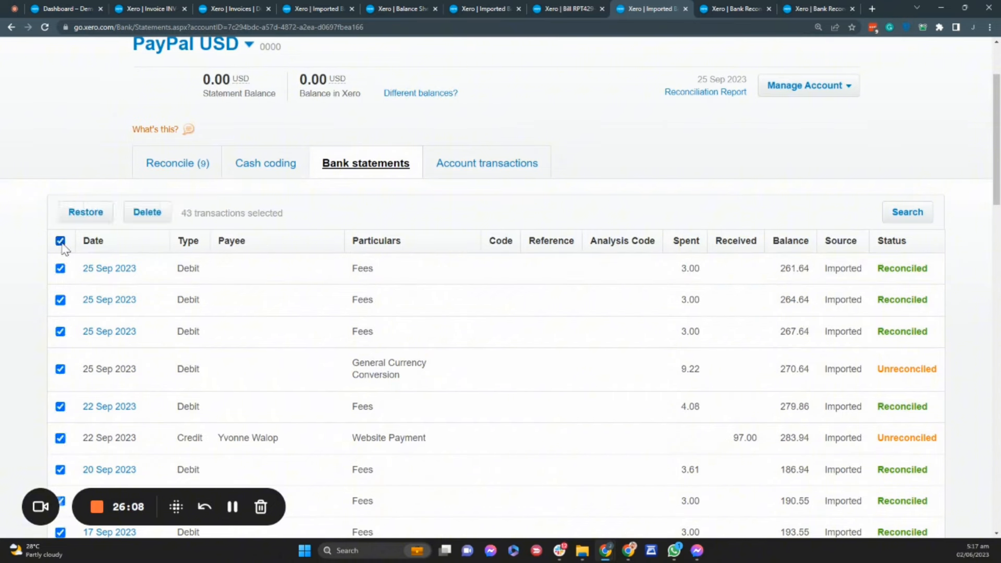
pyautogui.click(60, 240)
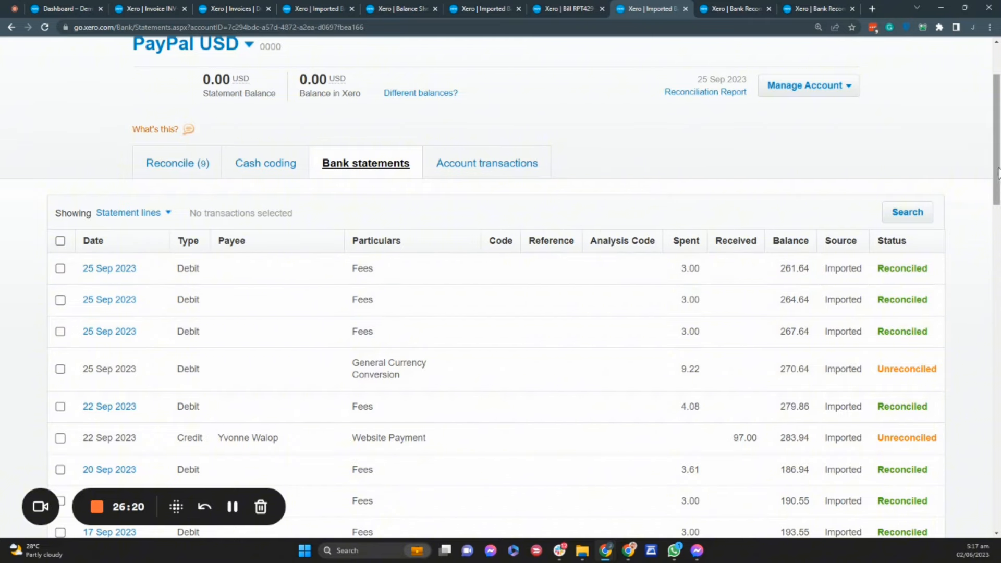
# Step: Open the first reconciled 25 Sep 2023 Fees line in a separate tab and remove and redo its PayPal payment
pyautogui.moveTo(998, 173)
pyautogui.mouseDown()
pyautogui.moveTo(998, 138)
pyautogui.moveTo(998, 431)
pyautogui.moveTo(997, 99)
pyautogui.moveTo(992, 185)
pyautogui.mouseUp()
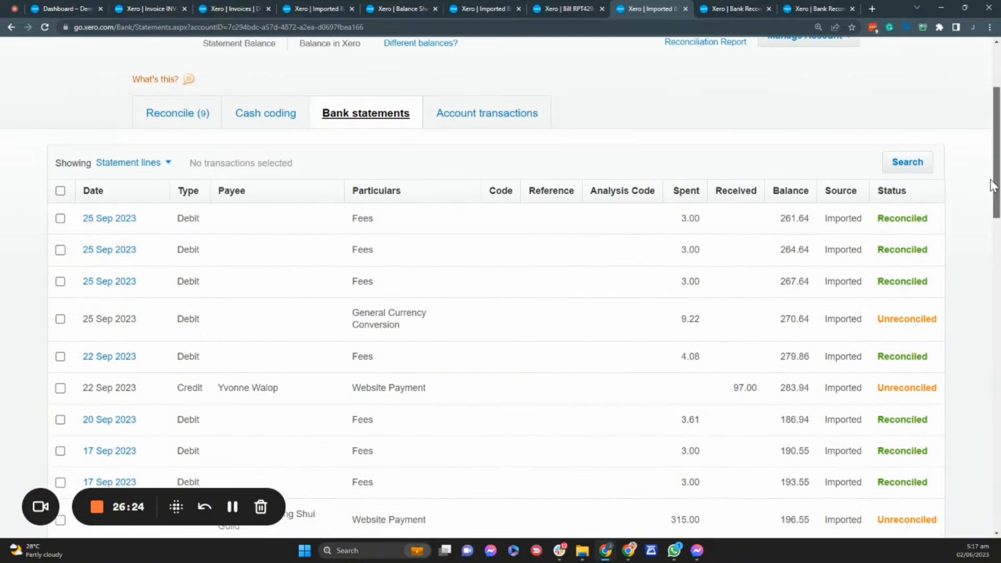
pyautogui.keyDown('ctrl'); pyautogui.click(108, 221); pyautogui.keyUp('ctrl')
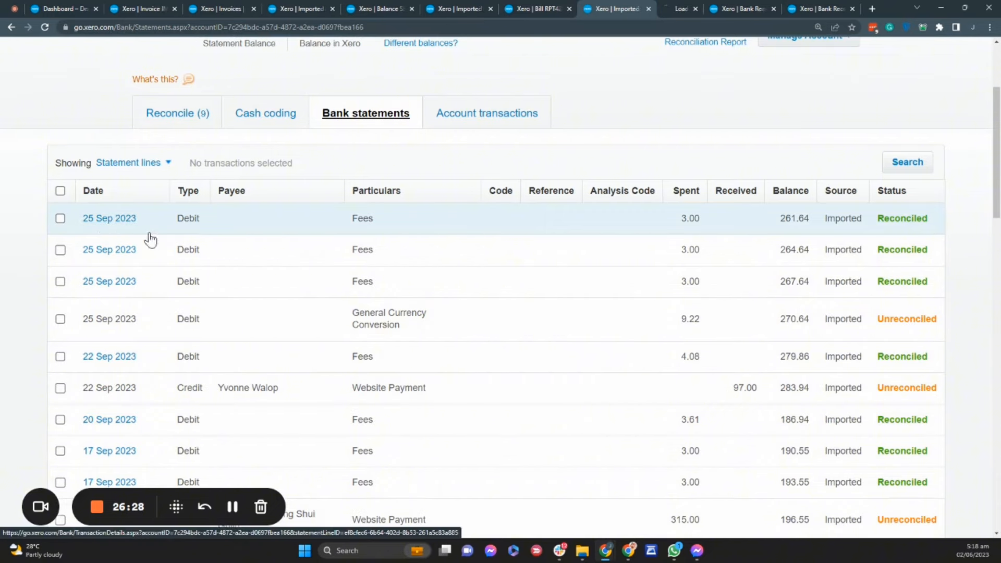
pyautogui.click(655, 6)
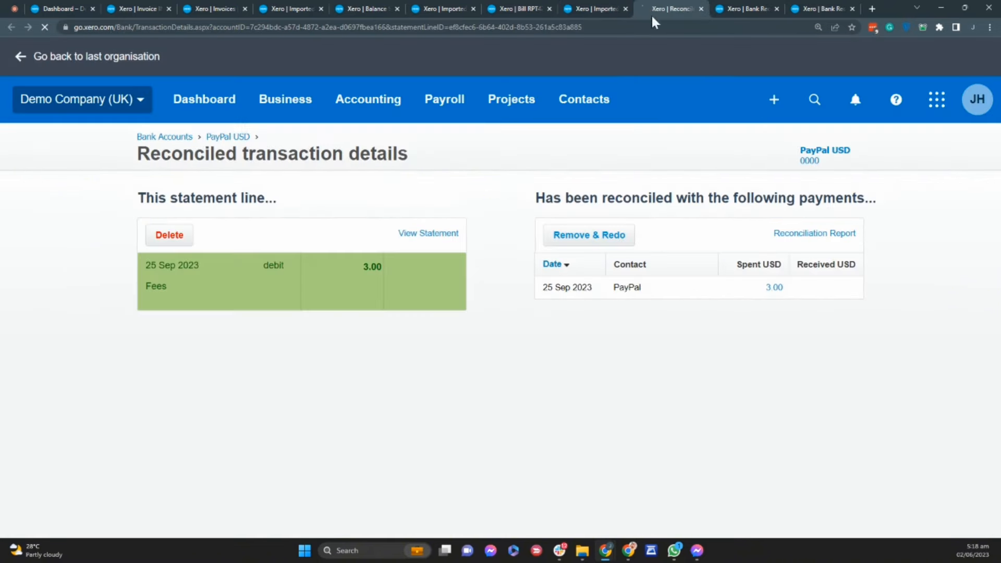
pyautogui.click(589, 236)
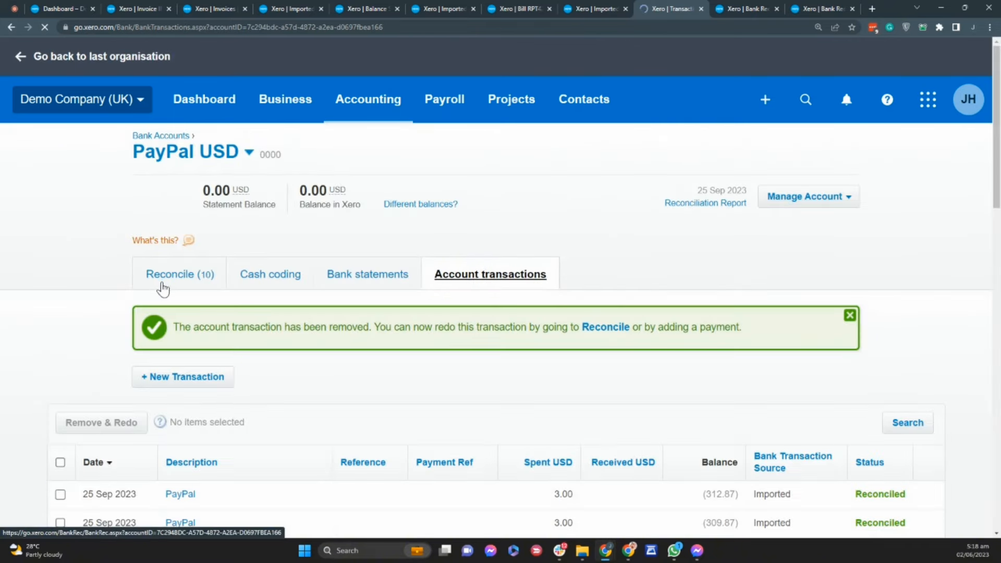
# Step: Check PayPal USD's lines awaiting reconciliation for the reopened 25 Sep 2023 Fees line
pyautogui.click(162, 284)
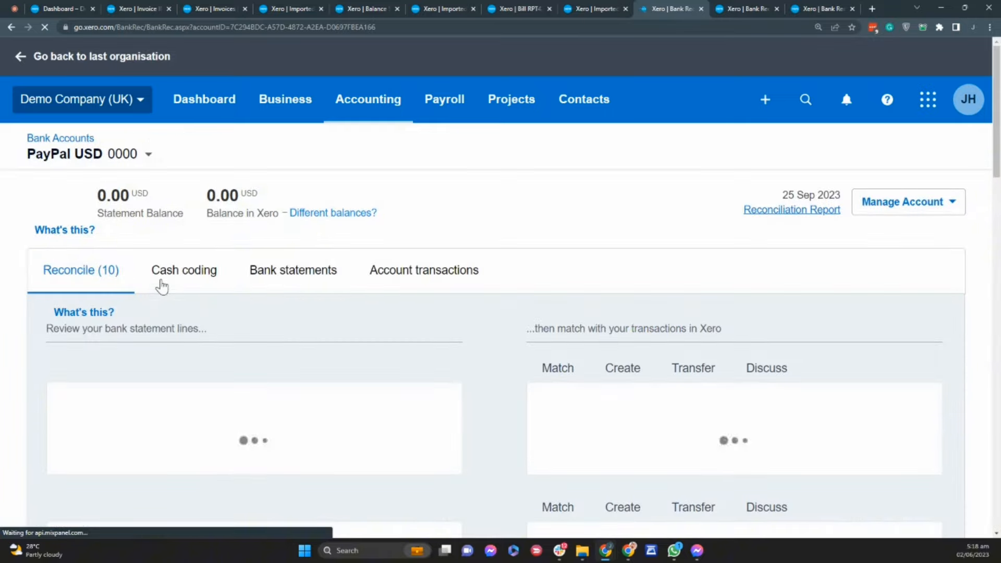
pyautogui.scroll(-3, 411, 315)
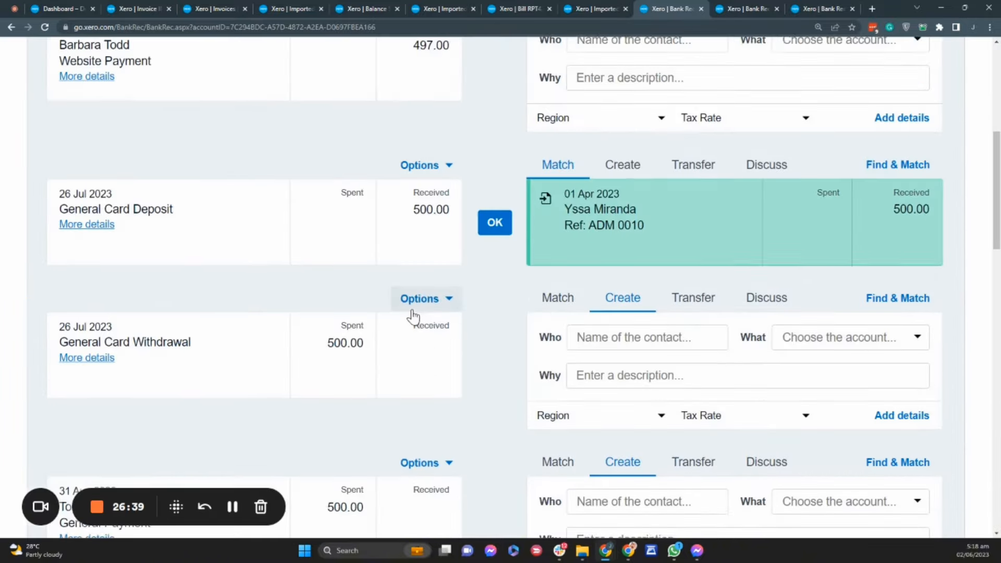
pyautogui.scroll(3, 411, 315)
pyautogui.scroll(-1, 411, 315)
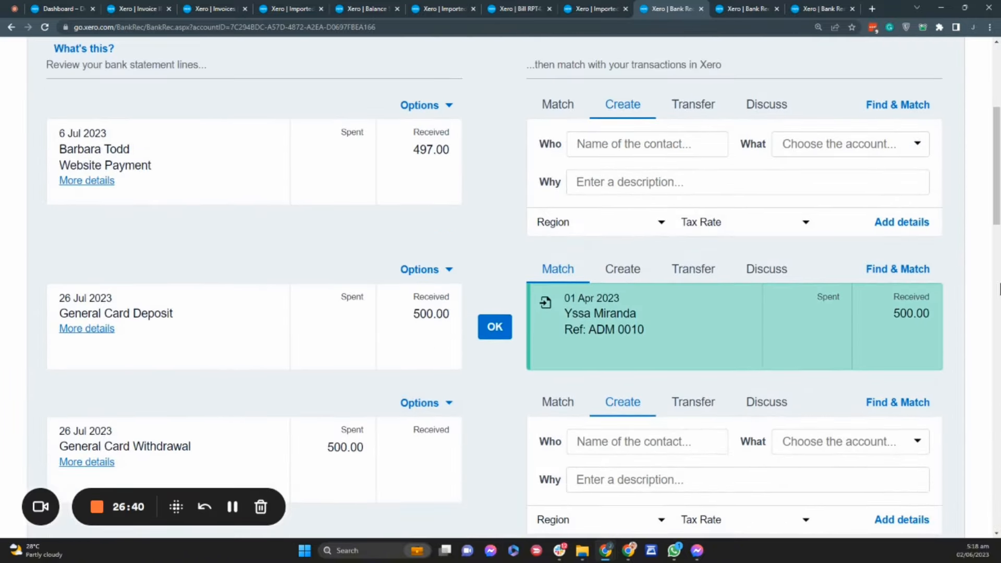
pyautogui.moveTo(995, 210); pyautogui.dragTo(998, 513)
pyautogui.scroll(1, 291, 373)
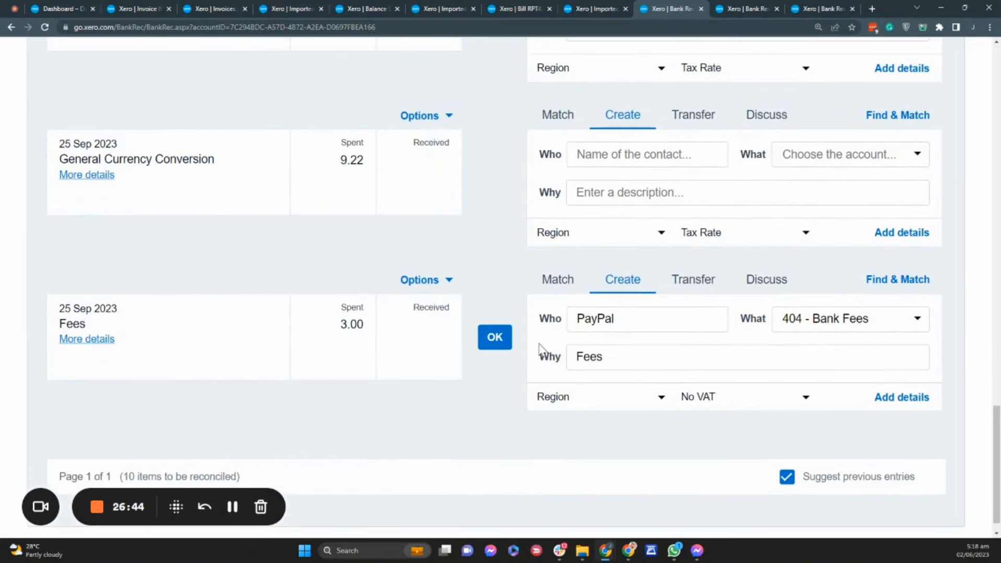
# Step: Return to PayPal USD's bank statement lines and select the three 25 Sep 2023 Fees lines
pyautogui.click(596, 2)
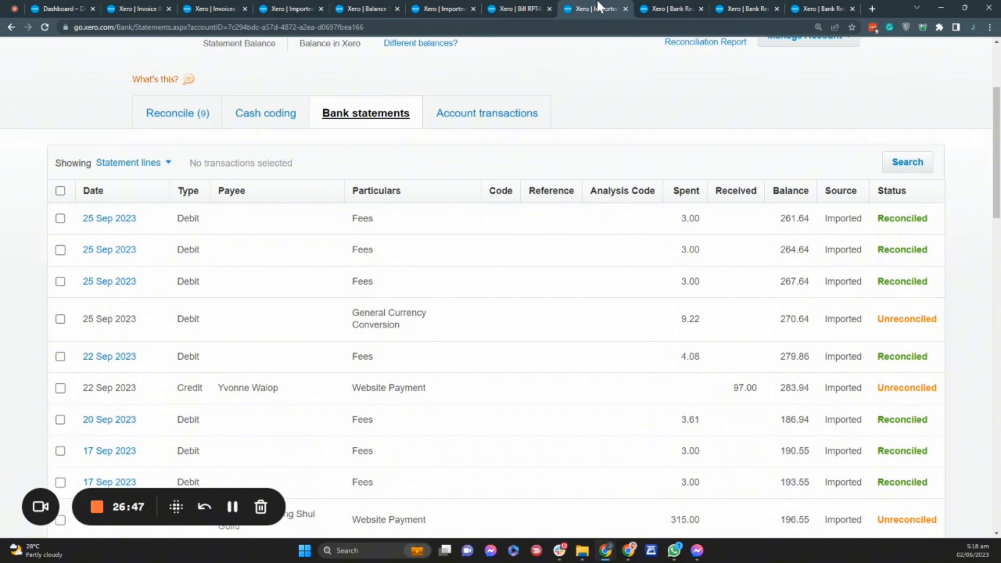
pyautogui.click(60, 218)
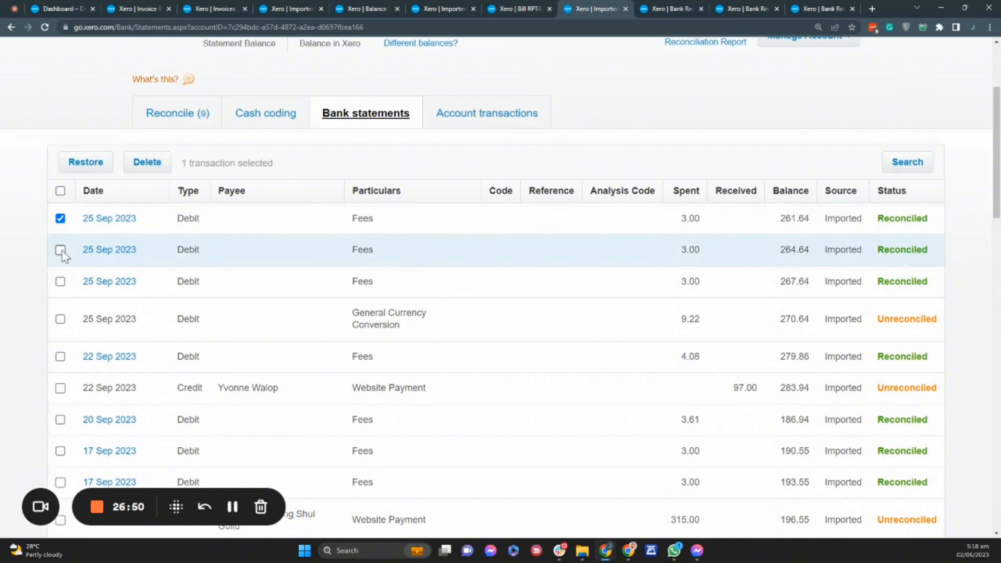
pyautogui.click(60, 250)
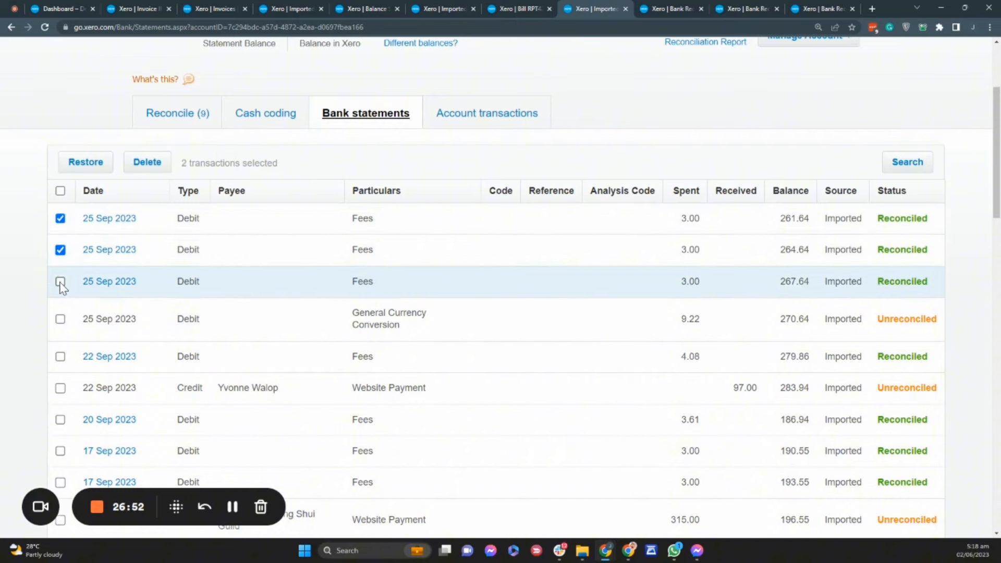
pyautogui.click(60, 218)
pyautogui.click(60, 250)
pyautogui.click(61, 282)
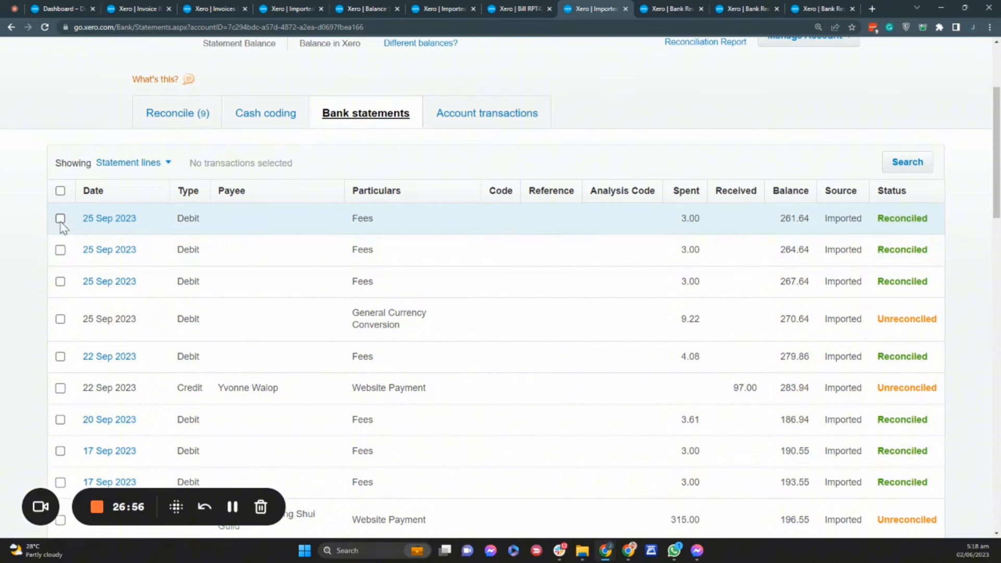
pyautogui.click(60, 218)
pyautogui.click(60, 249)
pyautogui.click(61, 282)
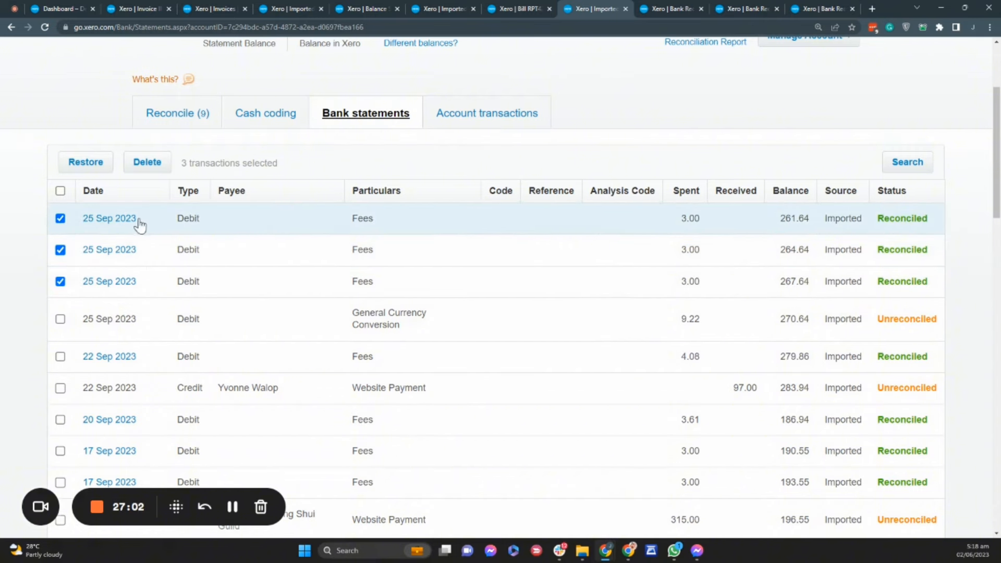
# Step: Remove and redo all of PayPal USD's reconciled account transactions at once
pyautogui.click(480, 119)
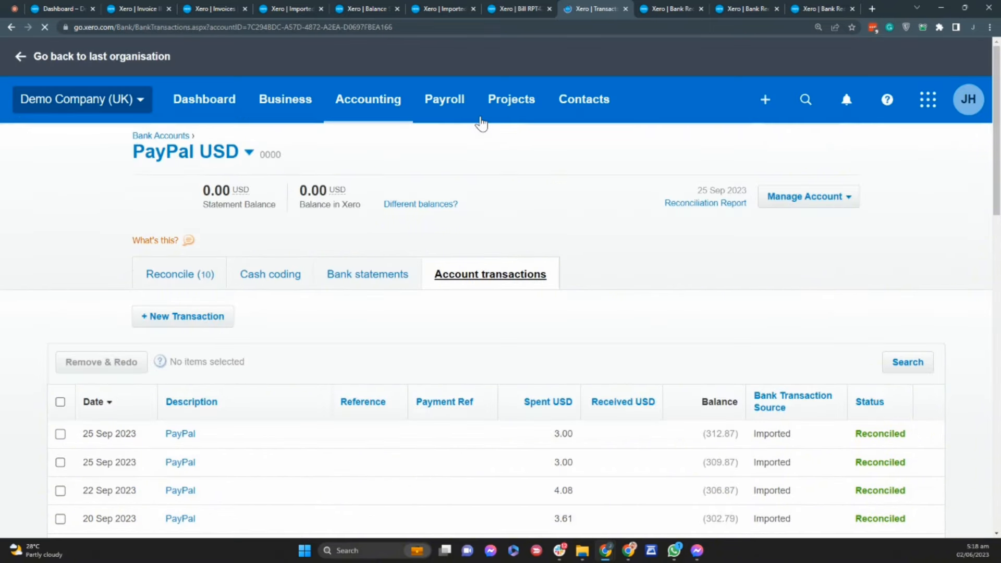
pyautogui.moveTo(998, 157); pyautogui.dragTo(999, 201)
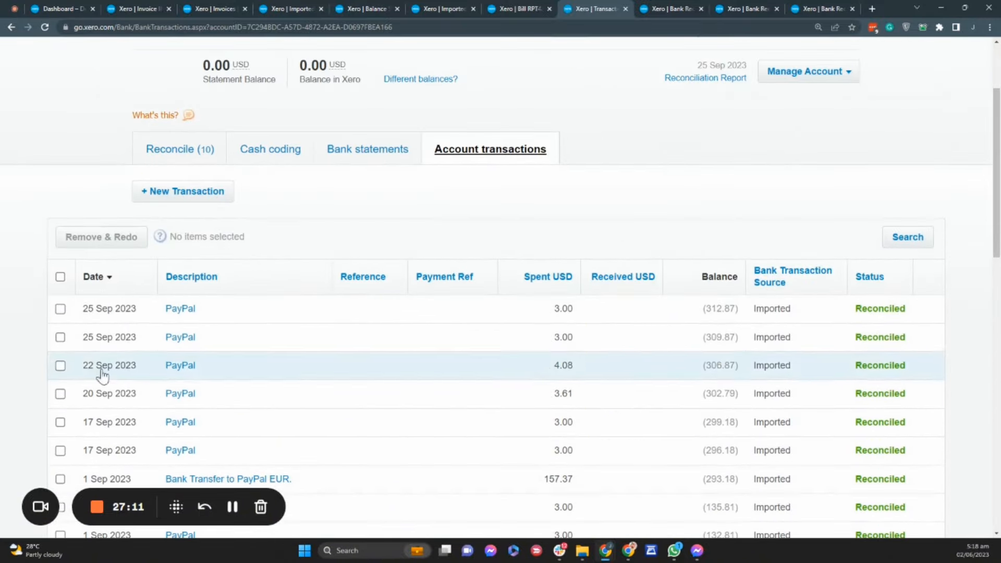
pyautogui.click(60, 276)
pyautogui.click(100, 241)
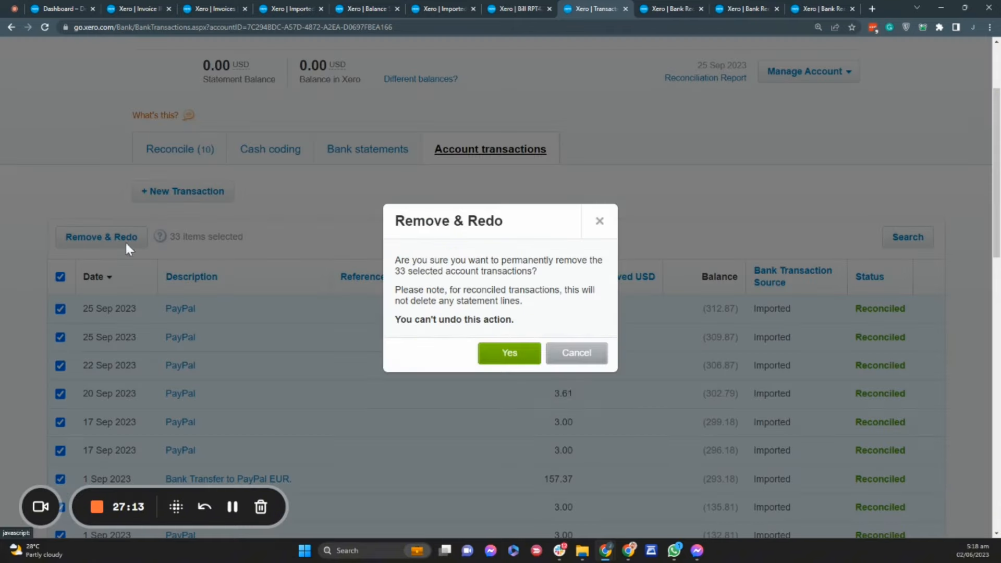
pyautogui.click(507, 355)
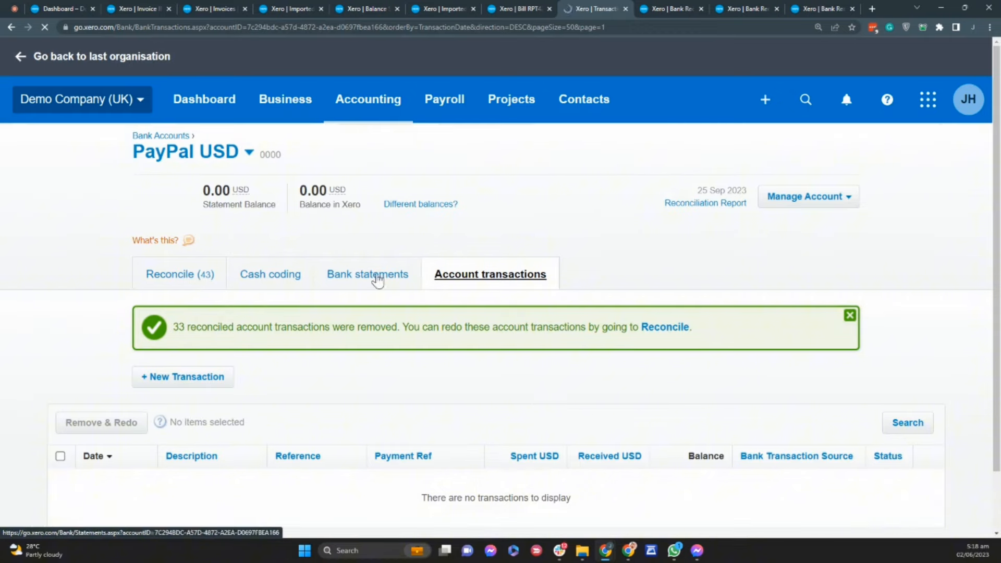
# Step: Review the reconciliation status of all PayPal USD bank statement lines
pyautogui.click(379, 277)
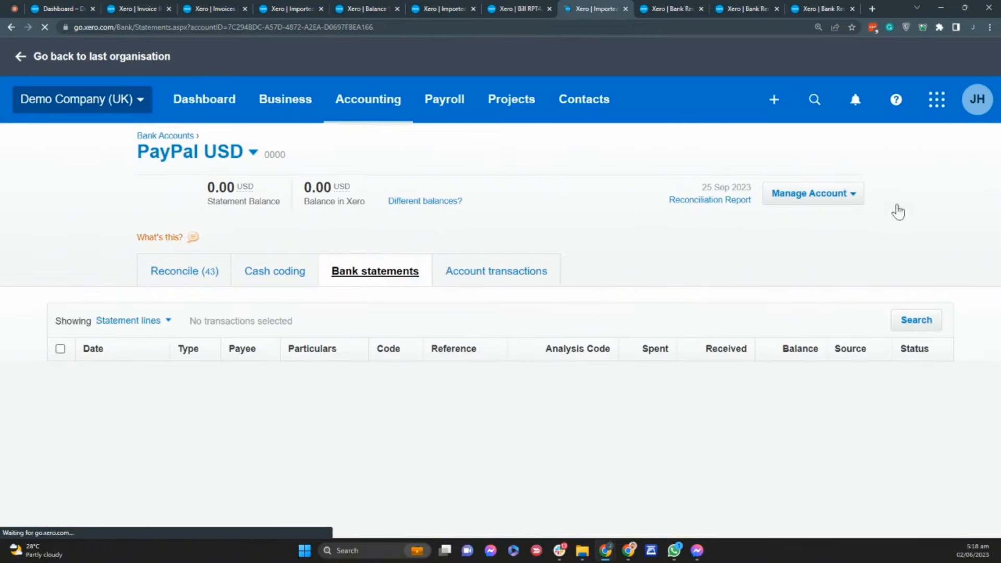
pyautogui.moveTo(992, 151); pyautogui.dragTo(985, 561)
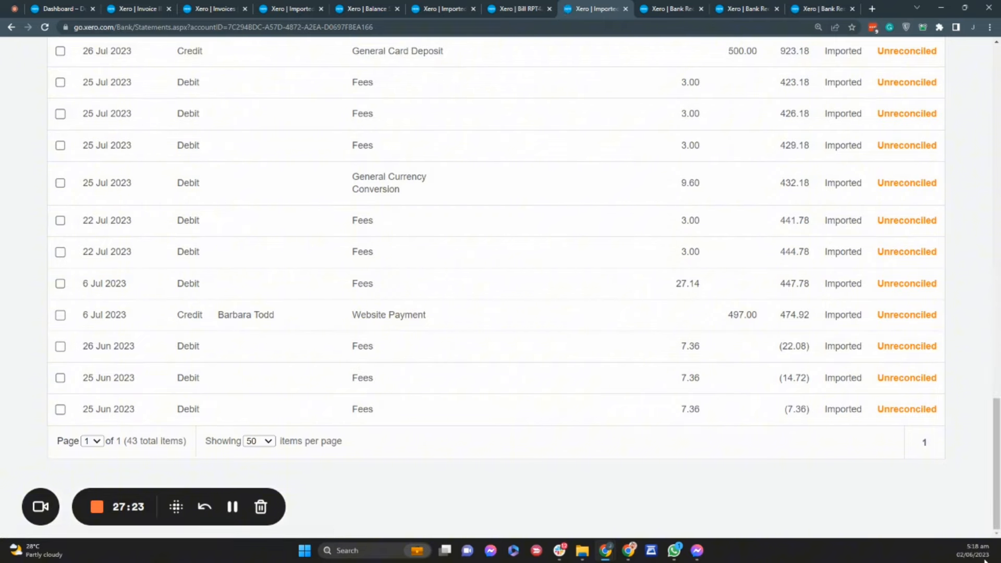
pyautogui.scroll(15, 500, 313)
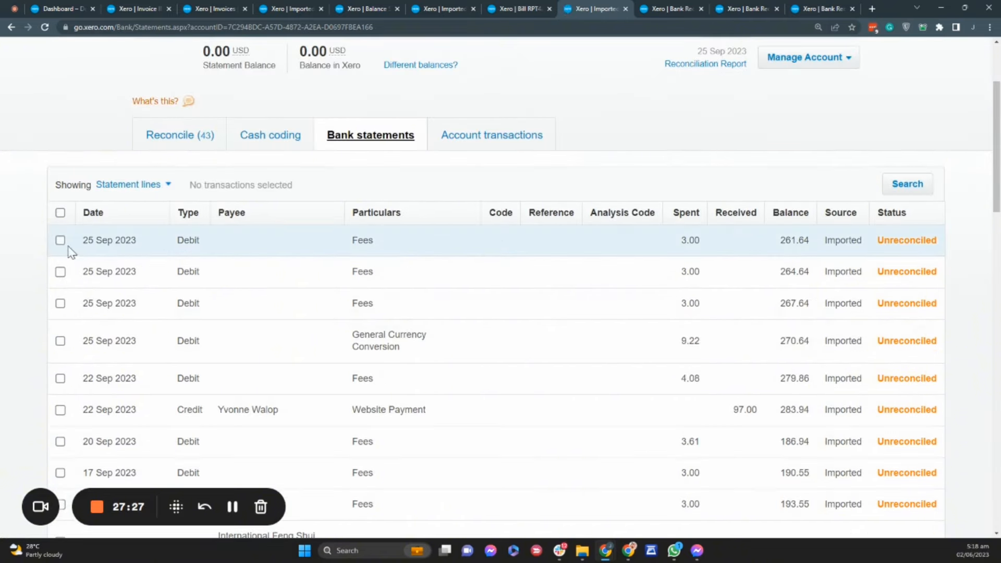
# Step: Delete only the three 25 Sep 2023 Fees lines of 3.00 from PayPal USD's bank statement lines
pyautogui.click(61, 240)
pyautogui.click(60, 212)
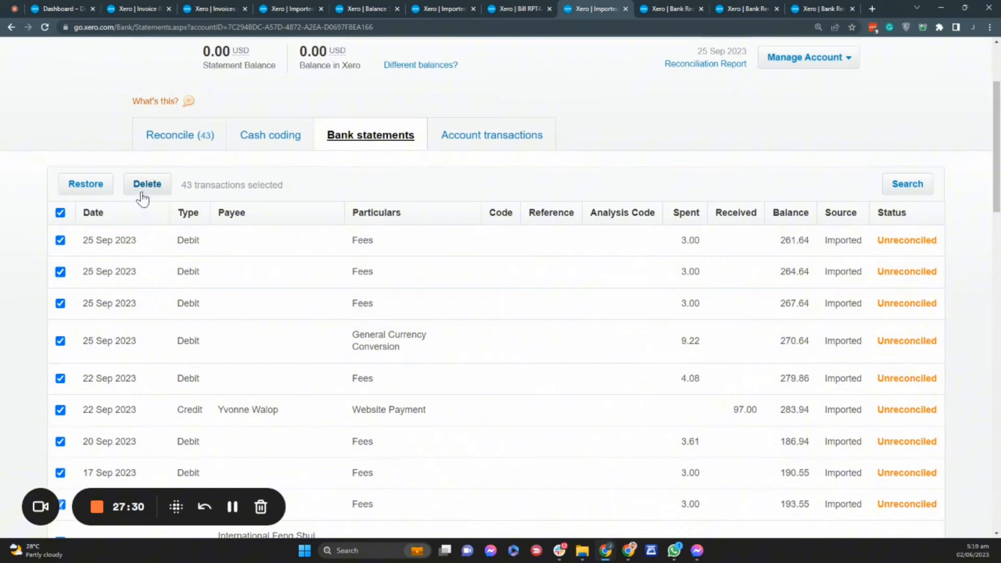
pyautogui.click(60, 212)
pyautogui.click(60, 240)
pyautogui.click(61, 271)
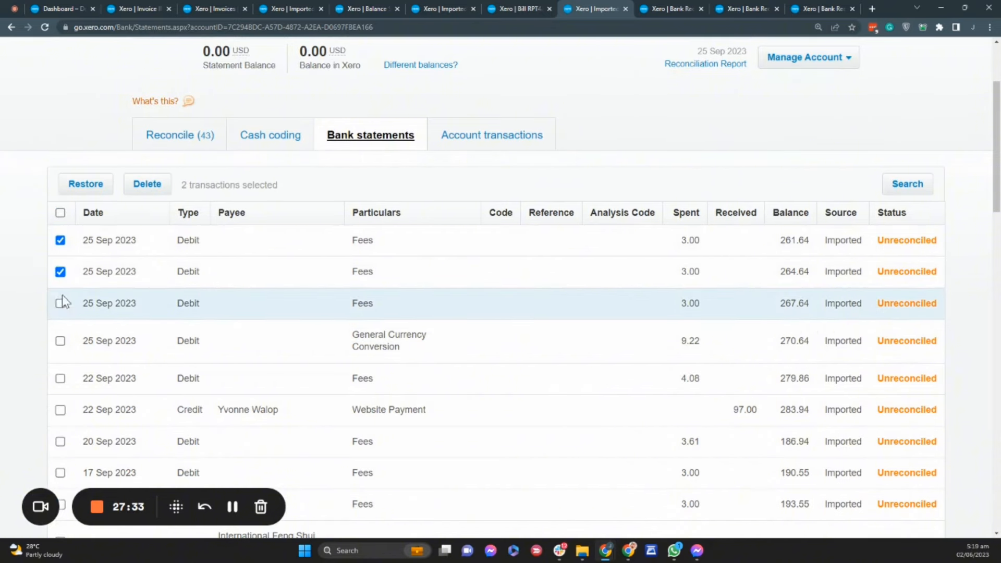
pyautogui.click(141, 186)
pyautogui.click(552, 356)
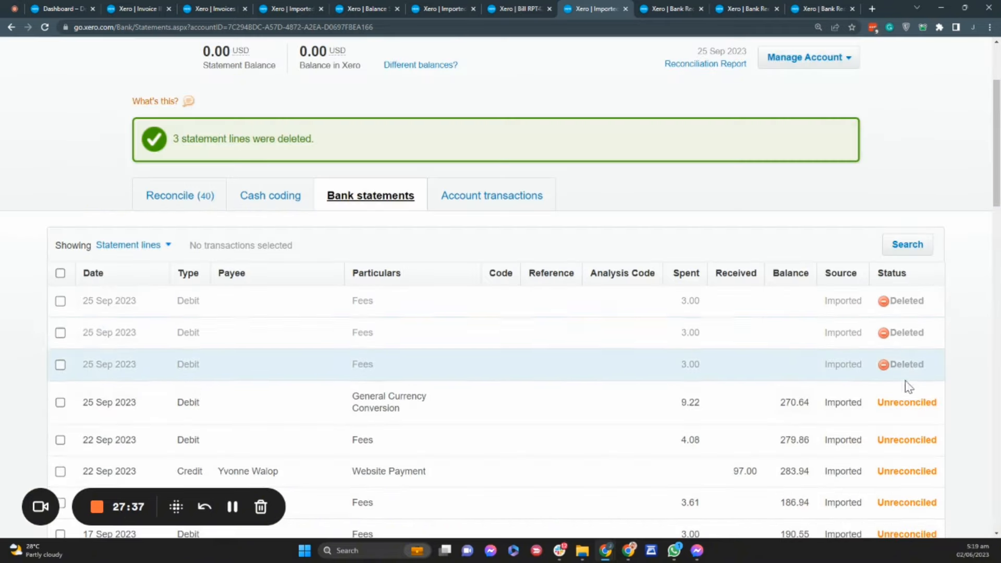
# Step: Restore the three deleted 25 Sep 2023 Fees statement lines
pyautogui.moveTo(996, 180)
pyautogui.mouseDown()
pyautogui.moveTo(963, 459)
pyautogui.moveTo(964, 537)
pyautogui.moveTo(997, 165)
pyautogui.mouseUp()
pyautogui.scroll(-4, 724, 303)
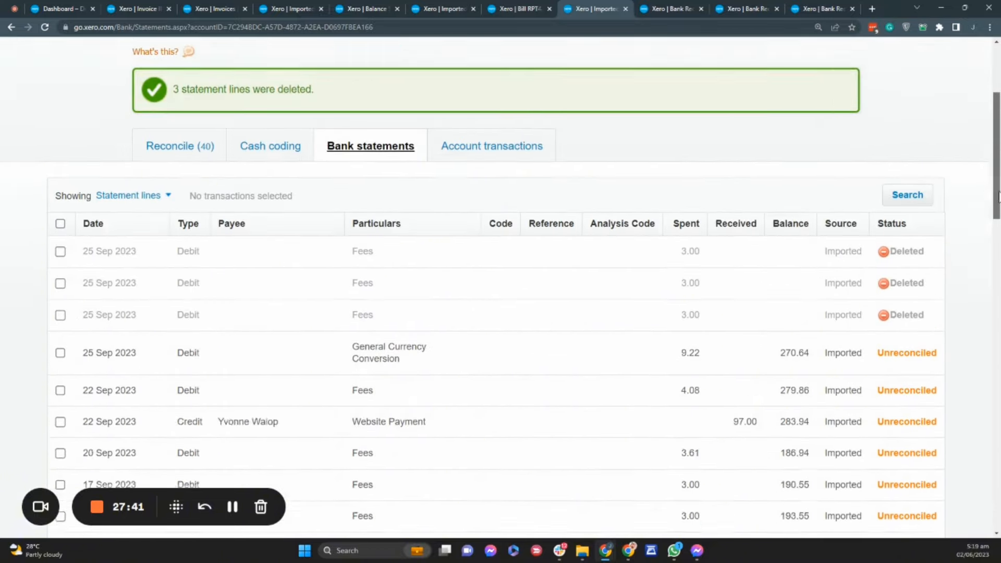
pyautogui.click(60, 124)
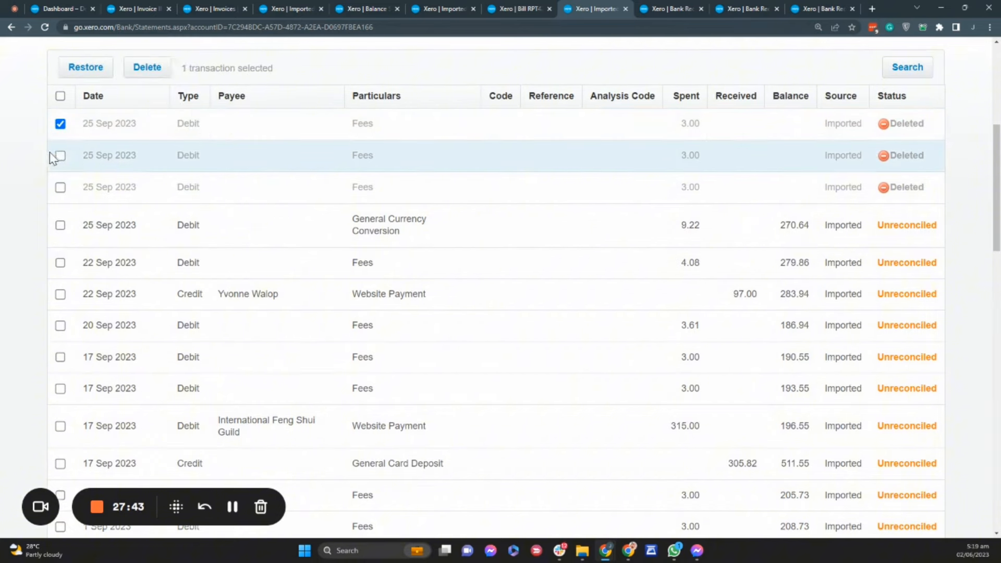
pyautogui.click(60, 187)
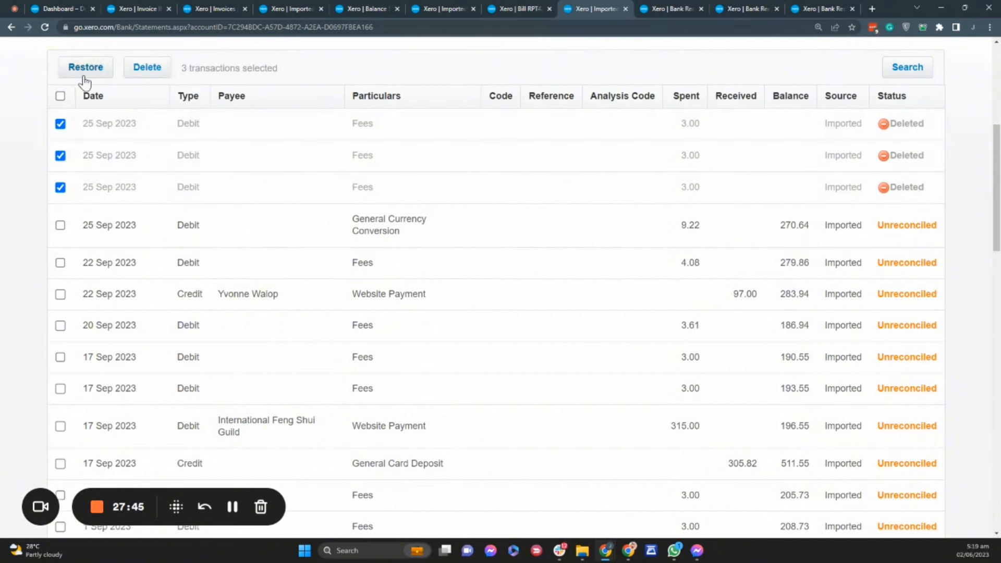
pyautogui.click(79, 68)
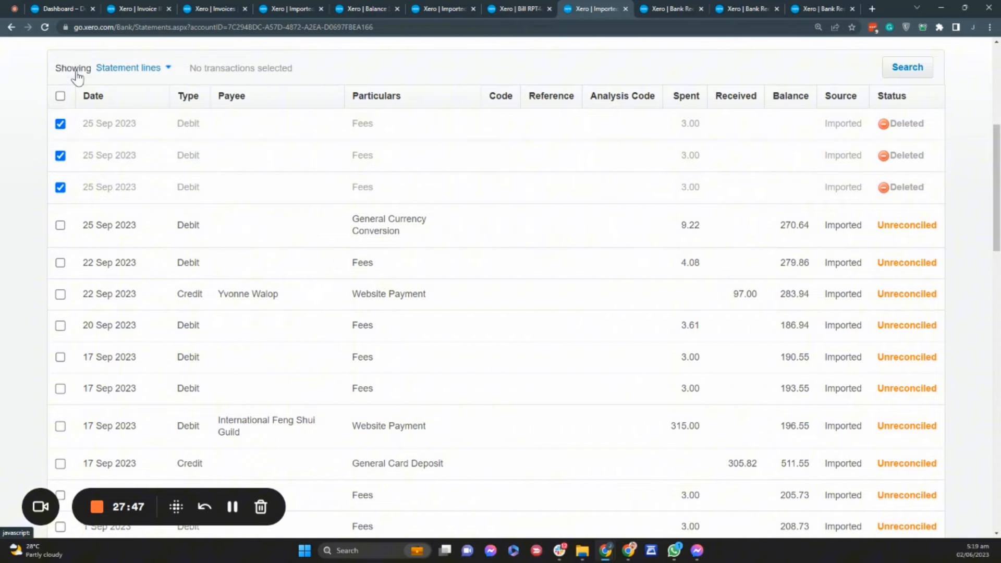
pyautogui.moveTo(999, 239); pyautogui.dragTo(994, 210)
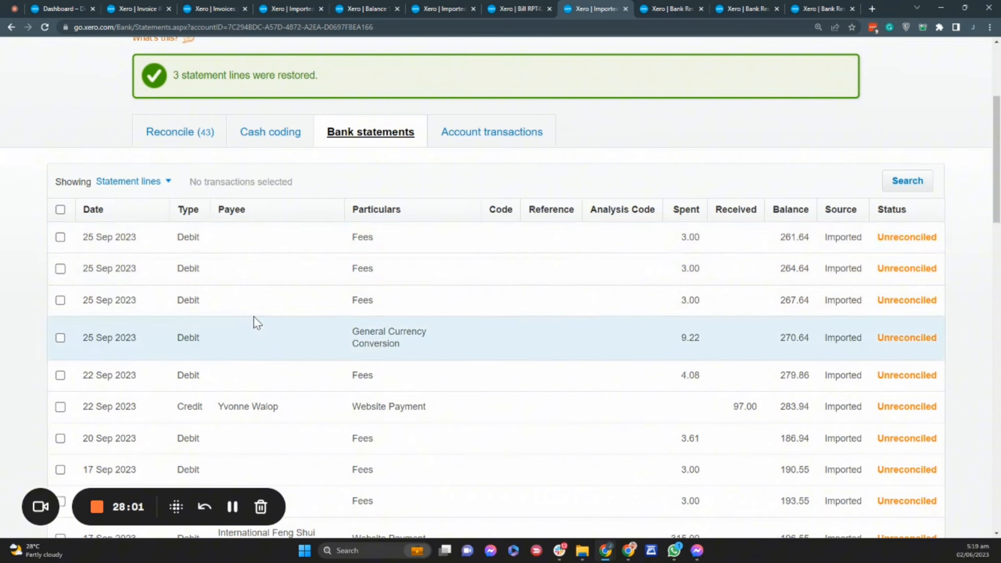
pyautogui.click(61, 210)
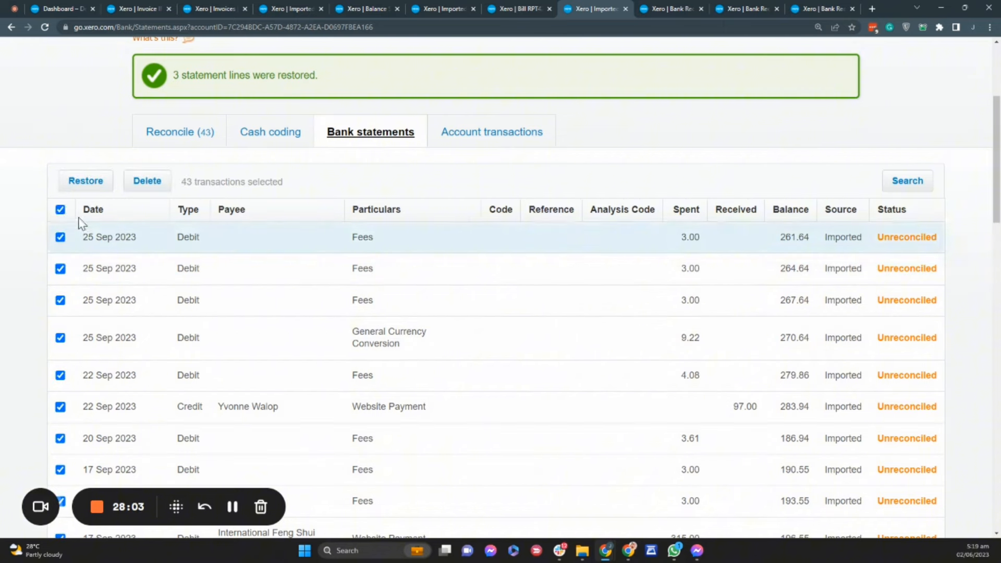
pyautogui.click(60, 209)
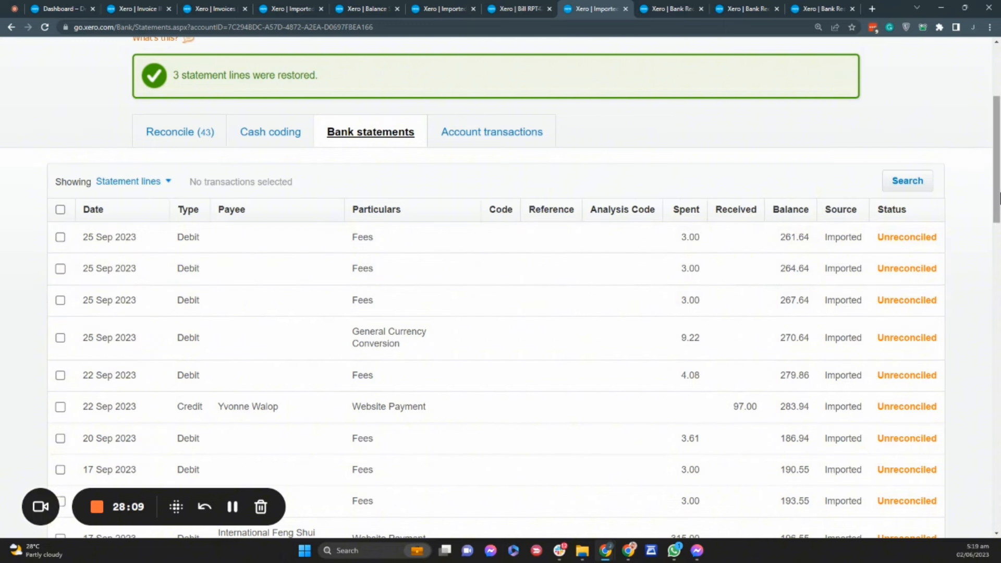
# Step: Check PayPal USD's account transactions and switch to those of the Business Bank Account
pyautogui.moveTo(997, 207); pyautogui.dragTo(990, 113)
pyautogui.click(499, 337)
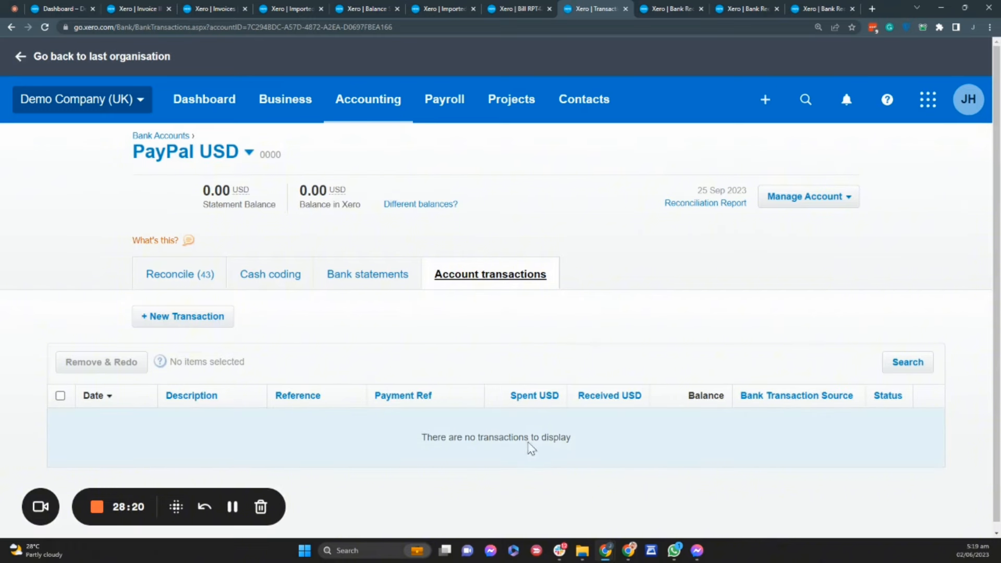
pyautogui.click(246, 159)
pyautogui.click(223, 180)
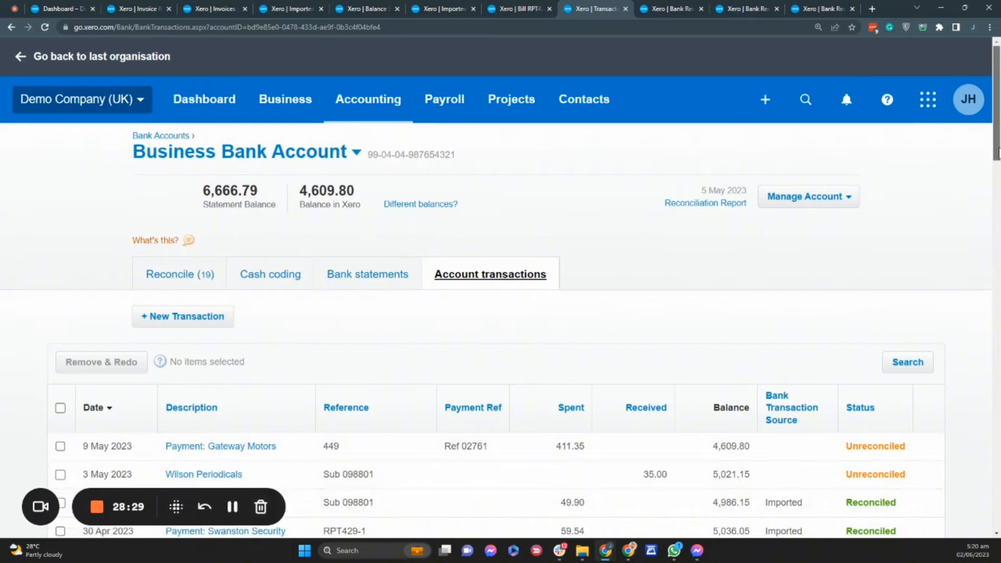
# Step: Sort the Business Bank Account's transactions by status with the unreconciled ones first
pyautogui.moveTo(998, 151); pyautogui.dragTo(997, 180)
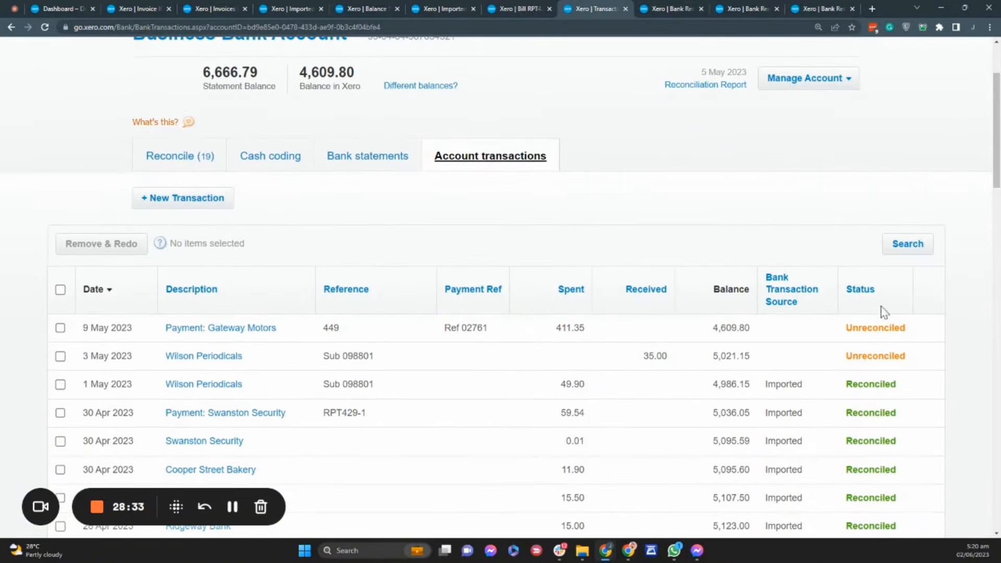
pyautogui.click(859, 290)
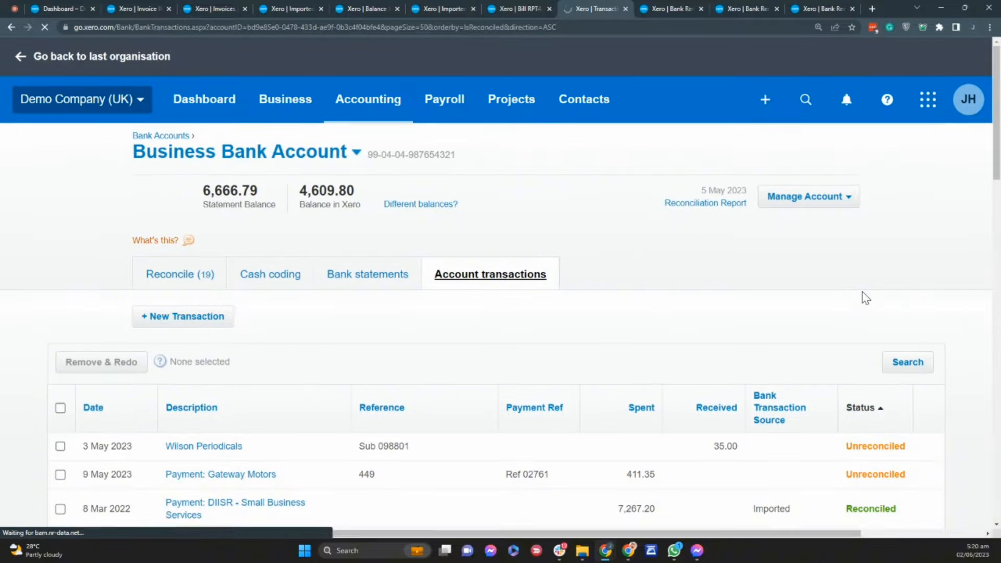
pyautogui.moveTo(996, 160); pyautogui.dragTo(996, 218)
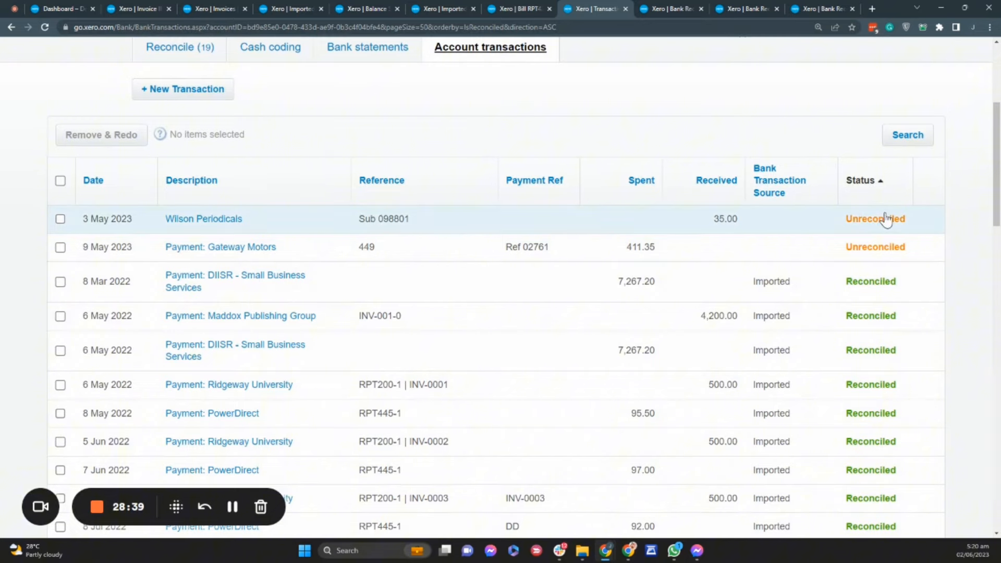
# Step: Remove and redo the unreconciled Wilson Periodicals (35.00) and Gateway Motors (411.35) transactions in the Business Bank Account
pyautogui.scroll(4, 996, 203)
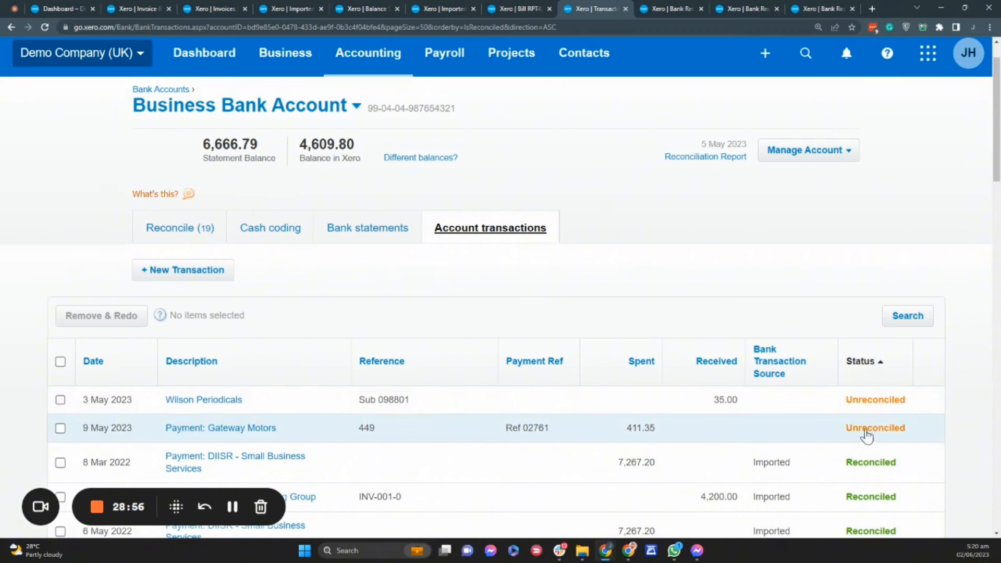
pyautogui.click(60, 429)
pyautogui.click(60, 400)
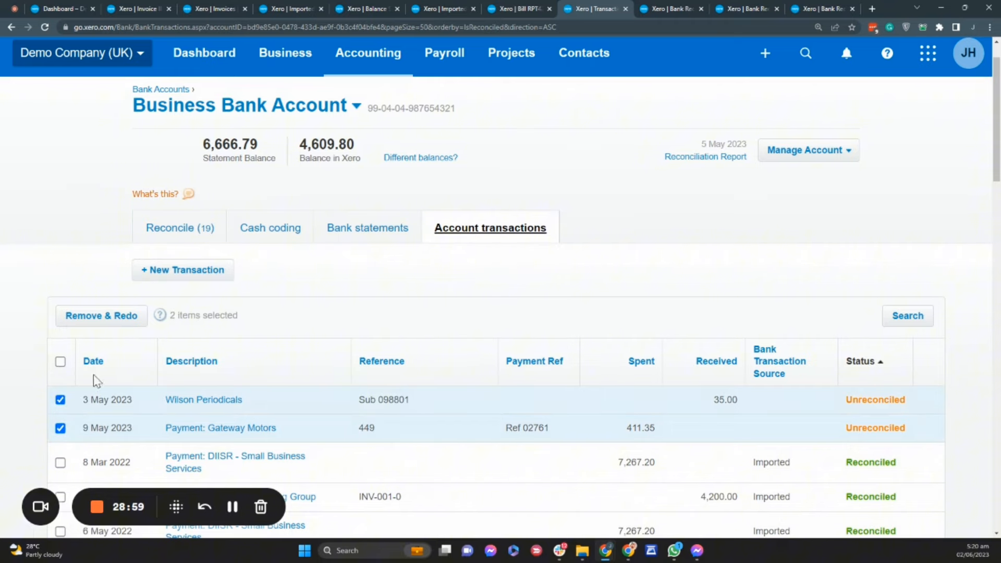
pyautogui.click(84, 318)
pyautogui.click(509, 354)
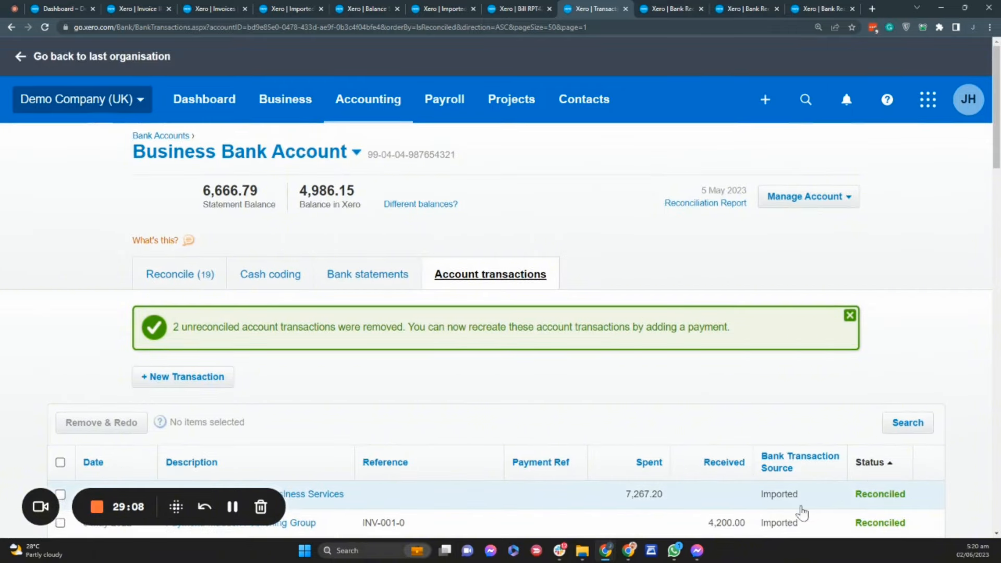
# Step: Compare the Business Bank Account's statement balance with its balance in Xero on the reconciliation page
pyautogui.click(182, 285)
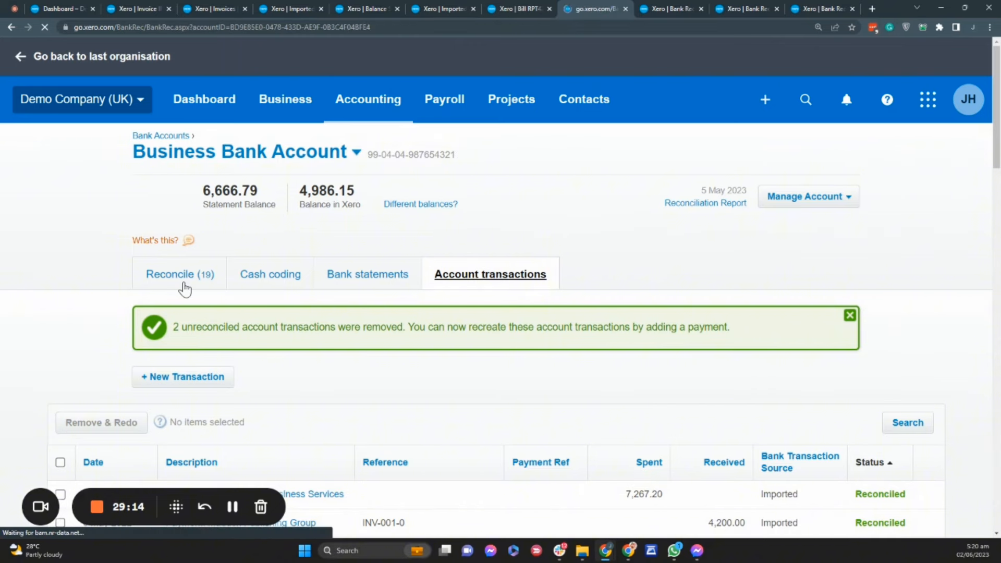
pyautogui.moveTo(96, 219); pyautogui.dragTo(196, 198)
pyautogui.click(196, 198)
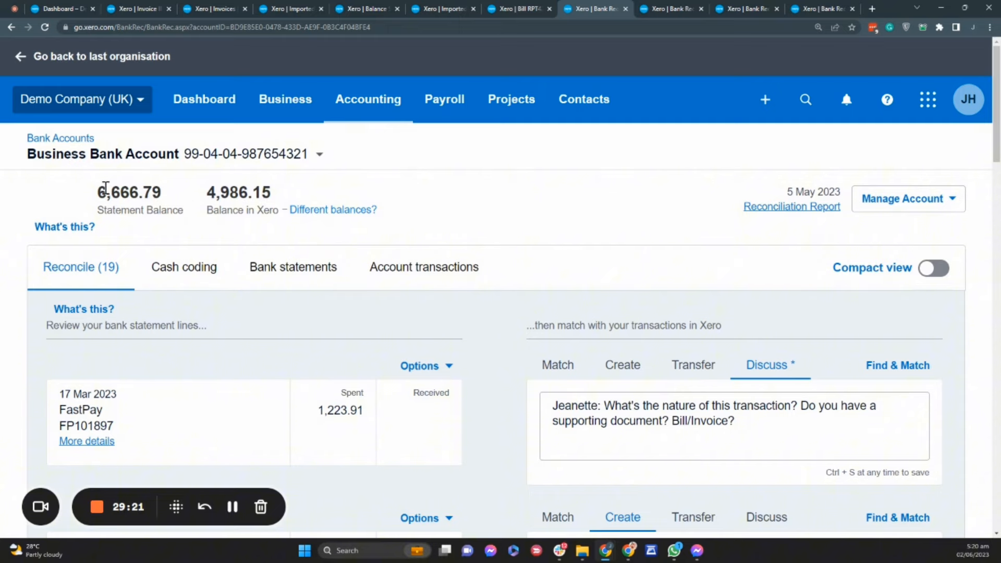
pyautogui.scroll(-1, 437, 288)
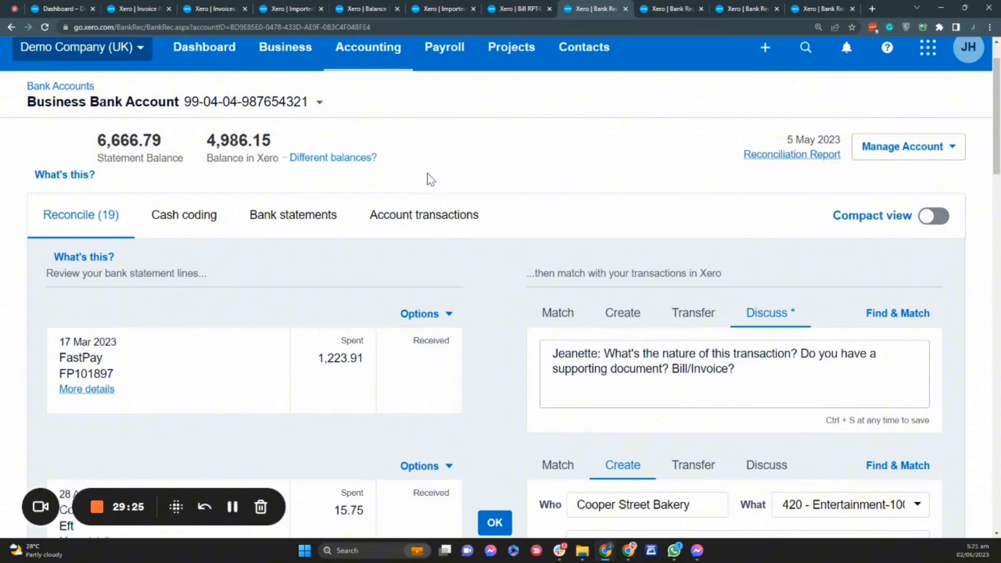
# Step: Switch from the PayPal USD account to PayPal EUR and open its cash coding
pyautogui.click(672, 7)
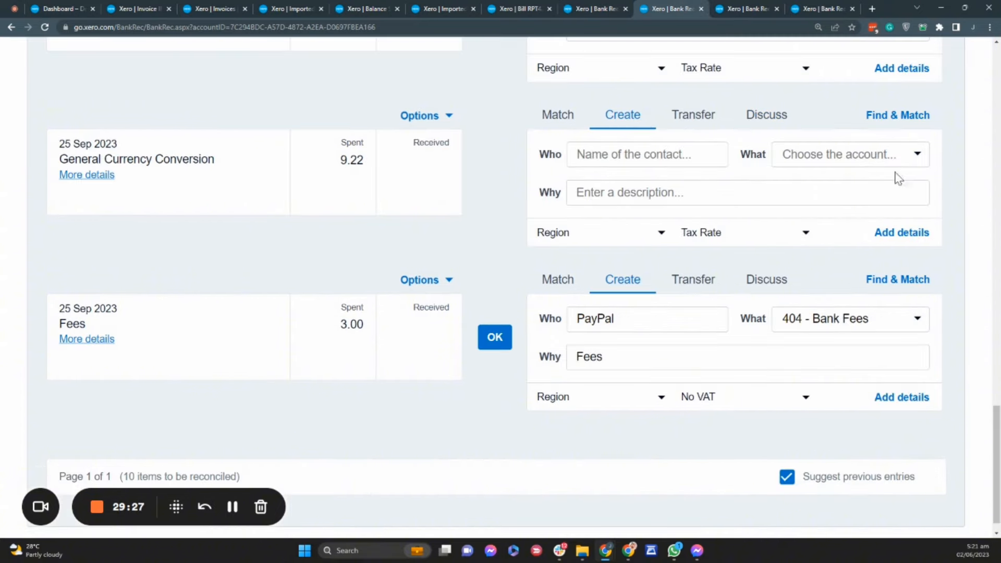
pyautogui.moveTo(998, 438); pyautogui.dragTo(997, 78)
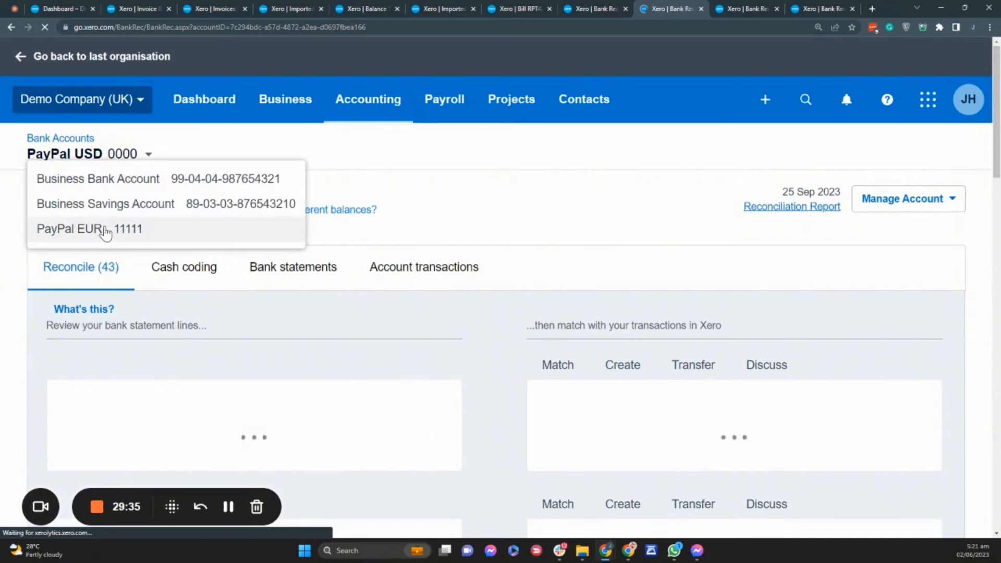
pyautogui.click(106, 233)
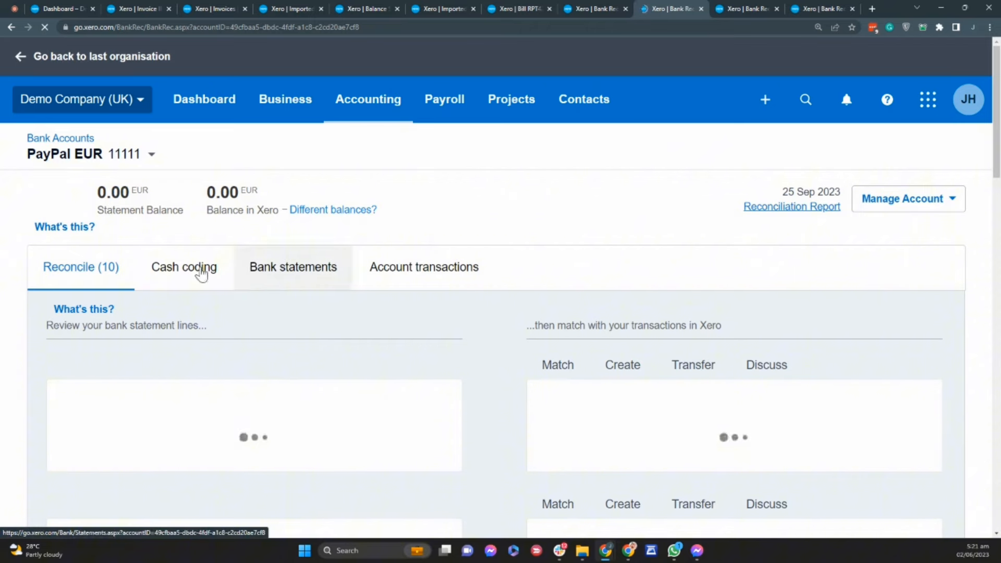
pyautogui.click(194, 271)
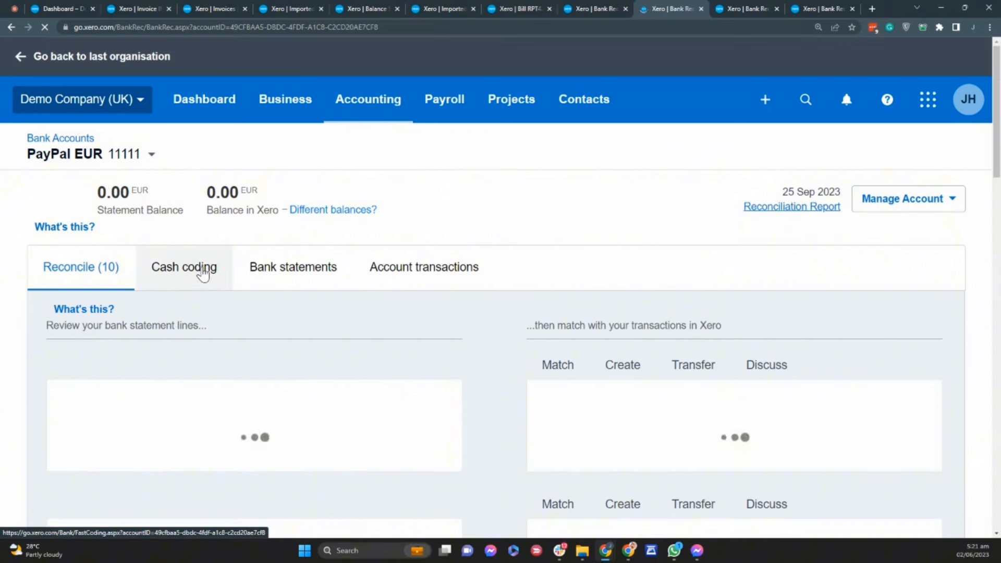
pyautogui.click(202, 272)
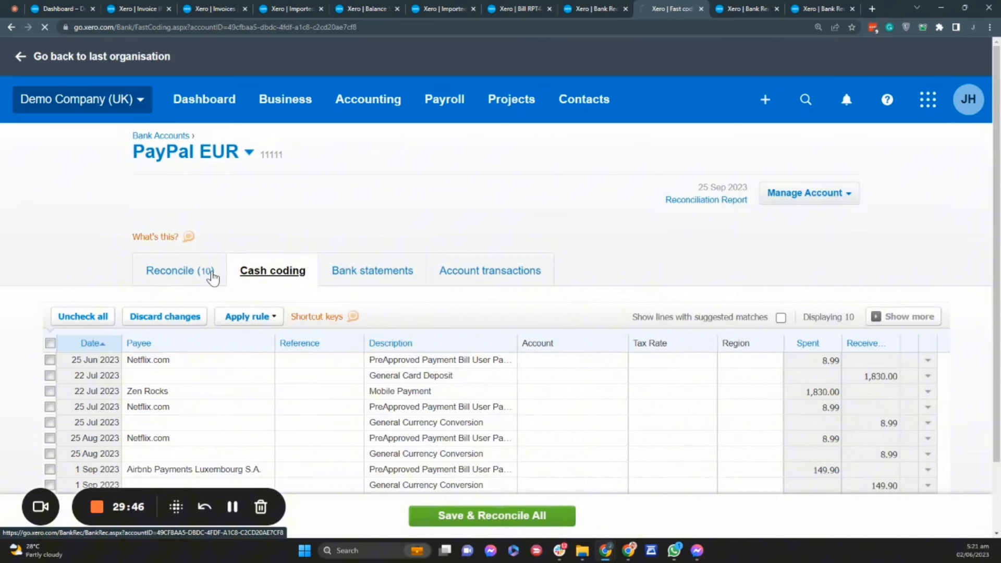
# Step: Check PayPal EUR's balances and bank statement lines, and return to its cash coding
pyautogui.click(211, 278)
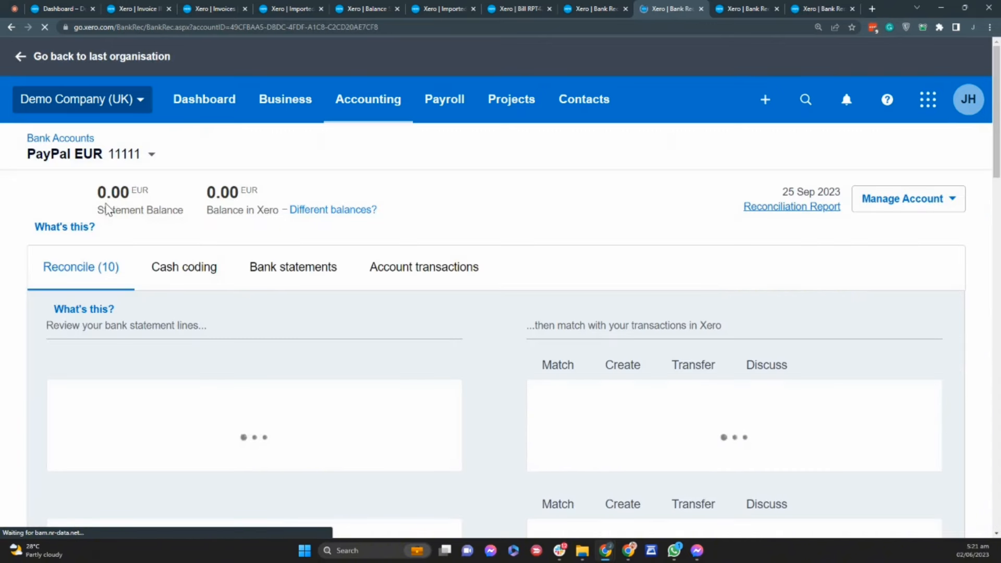
pyautogui.moveTo(104, 214); pyautogui.dragTo(276, 226)
pyautogui.click(288, 278)
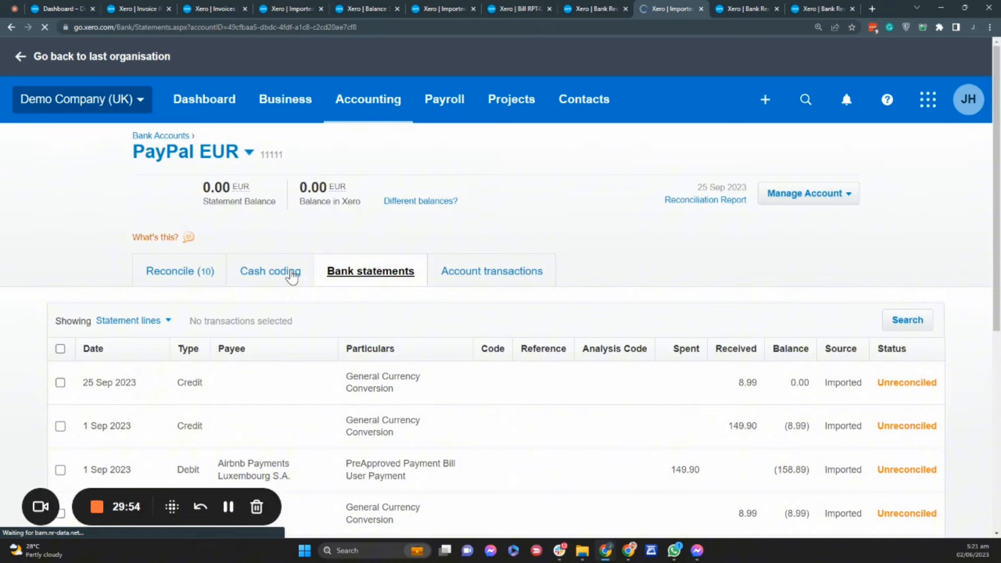
pyautogui.click(292, 277)
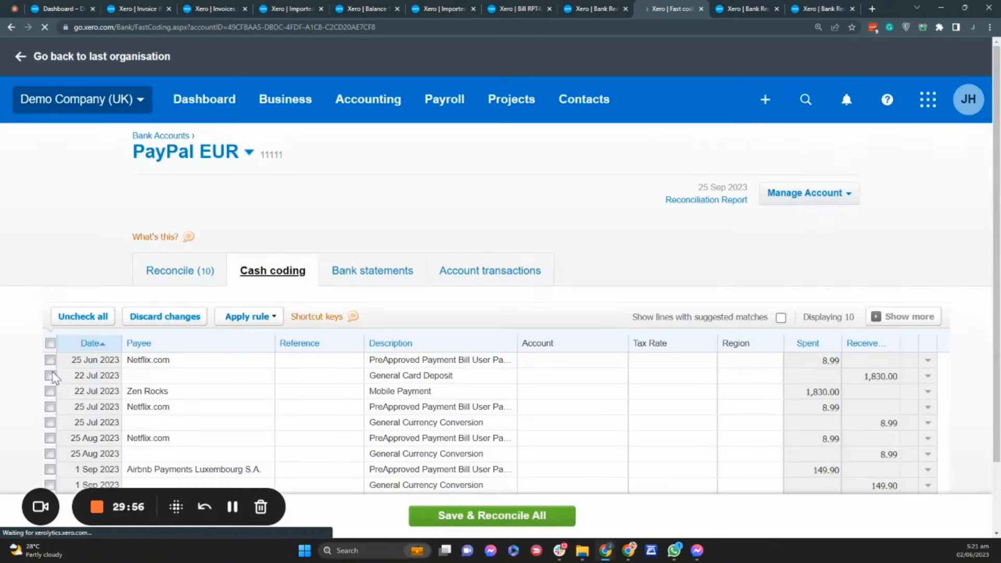
# Step: Select all PayPal EUR cash coding lines and code them to account 404 - Bank Fees
pyautogui.click(50, 343)
pyautogui.click(685, 360)
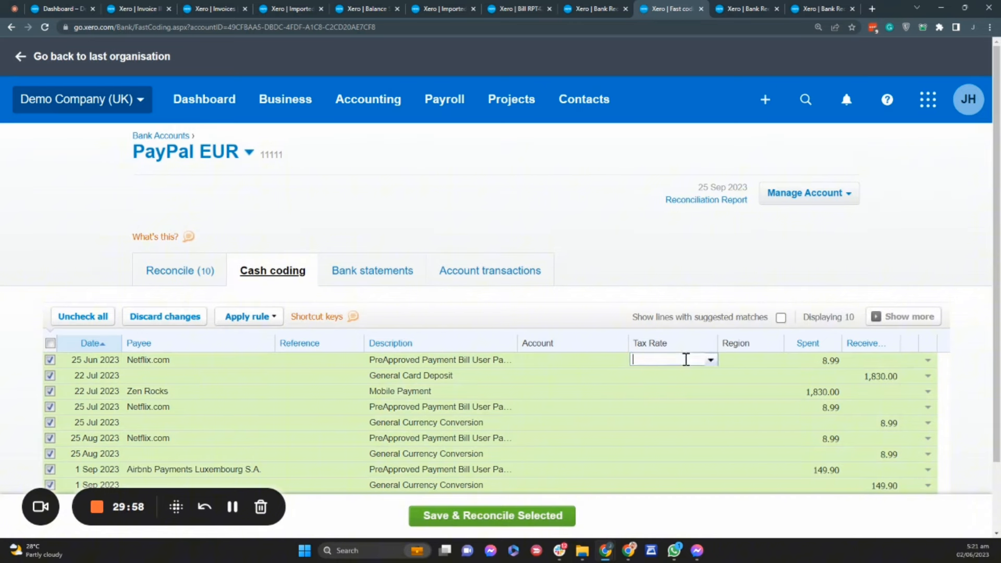
pyautogui.click(564, 360)
pyautogui.write('ba')
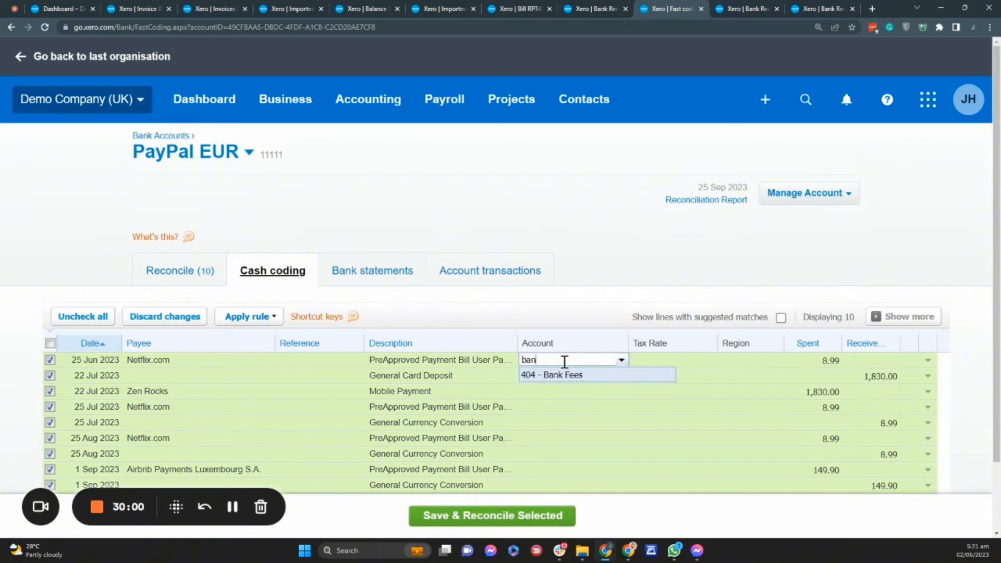
pyautogui.write('n')
pyautogui.click(572, 377)
pyautogui.click(333, 392)
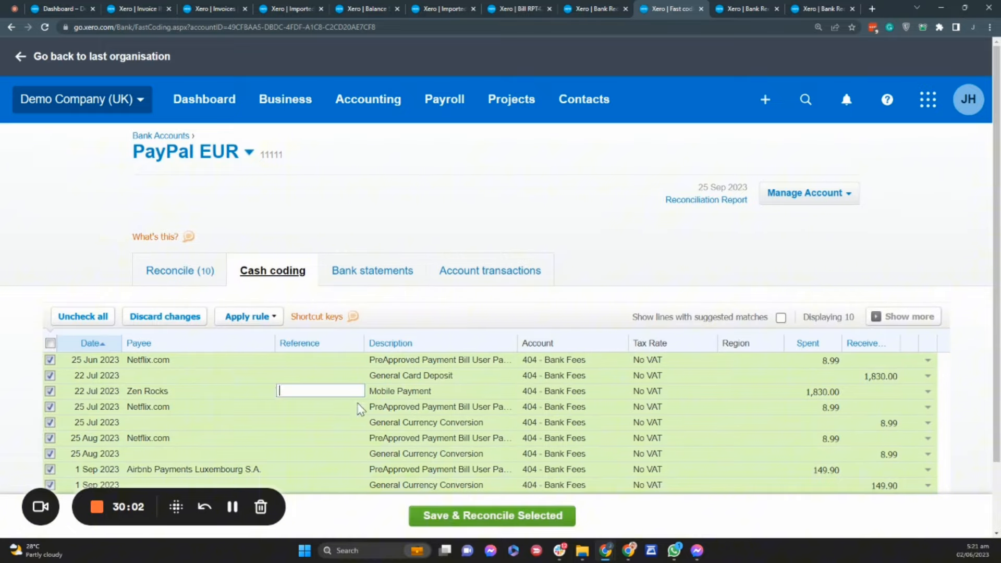
# Step: Save and reconcile the selected PayPal EUR lines and check the account's reconciliation page
pyautogui.scroll(-2, 430, 402)
pyautogui.click(508, 518)
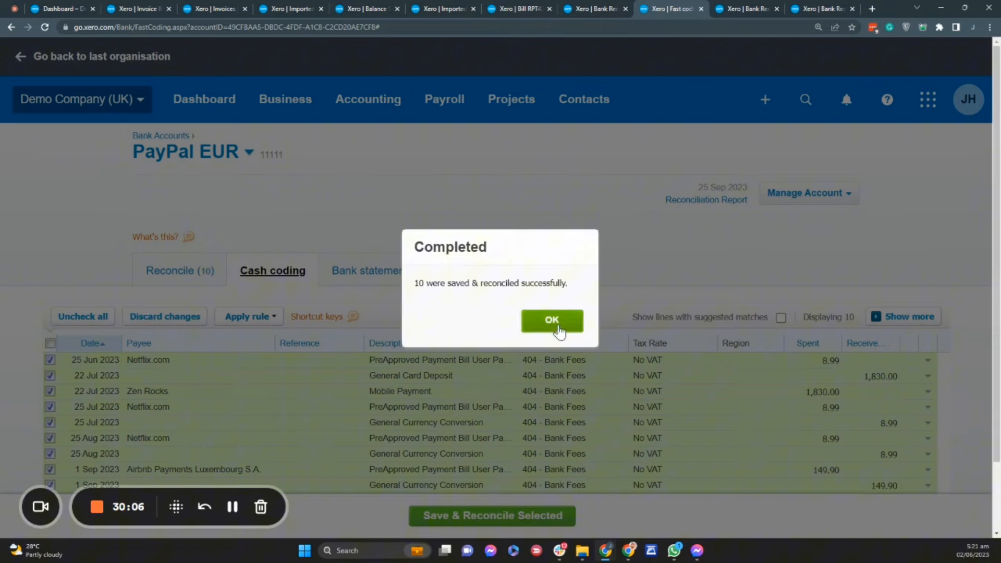
pyautogui.click(558, 326)
pyautogui.click(191, 276)
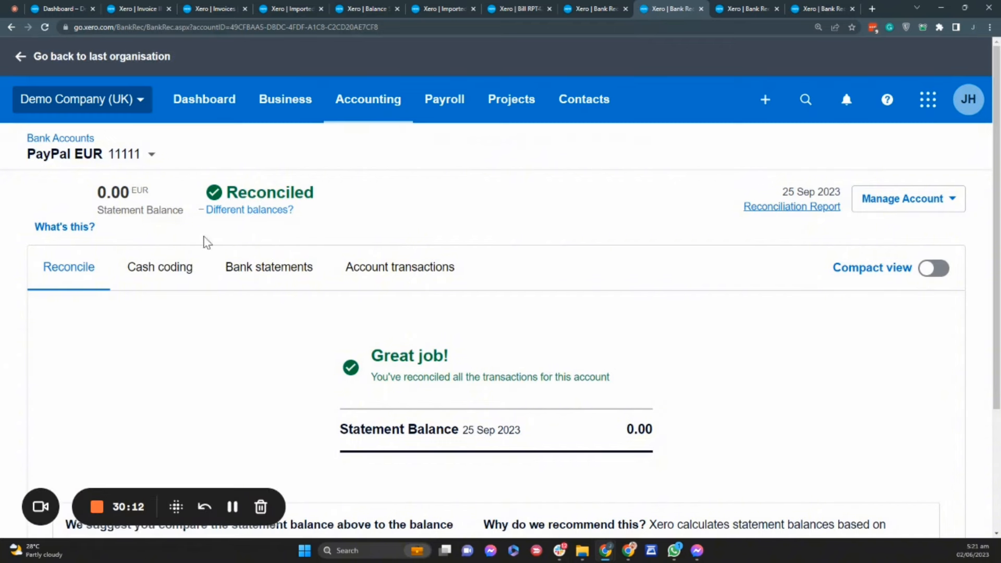
# Step: Review the bank accounts' balances and reconciliation status on the demo company's dashboard
pyautogui.click(203, 118)
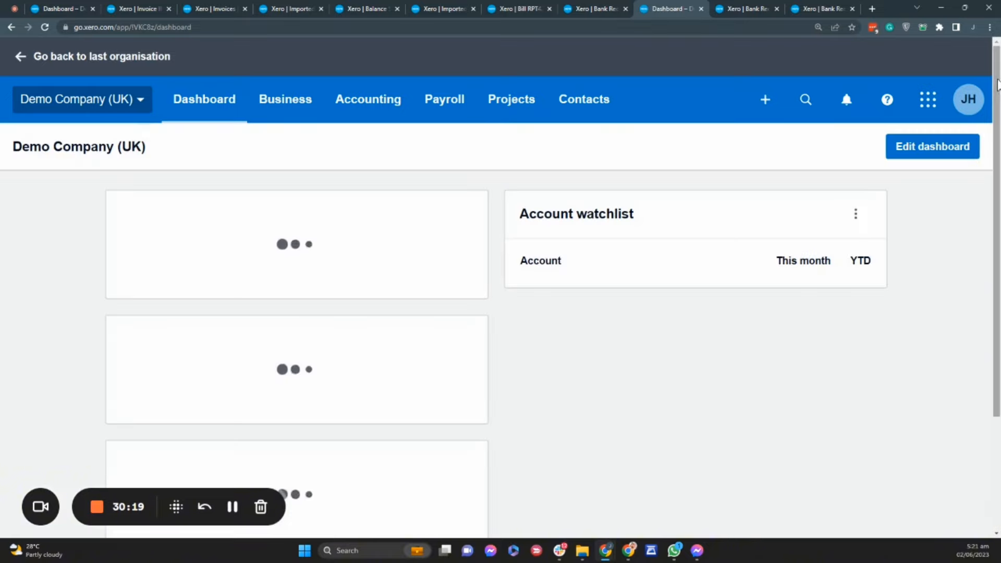
pyautogui.moveTo(997, 203); pyautogui.dragTo(999, 412)
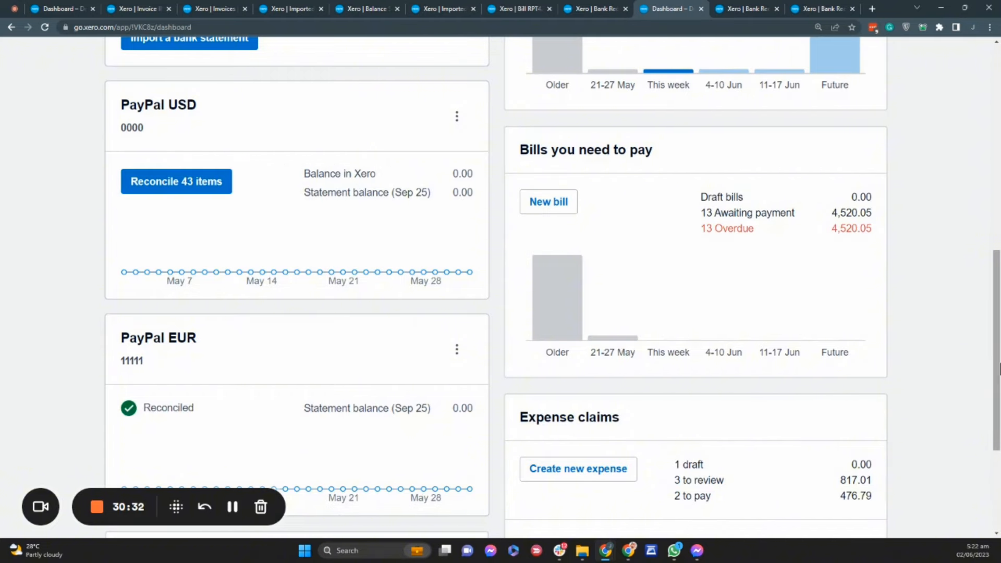
pyautogui.moveTo(997, 364); pyautogui.dragTo(954, 532)
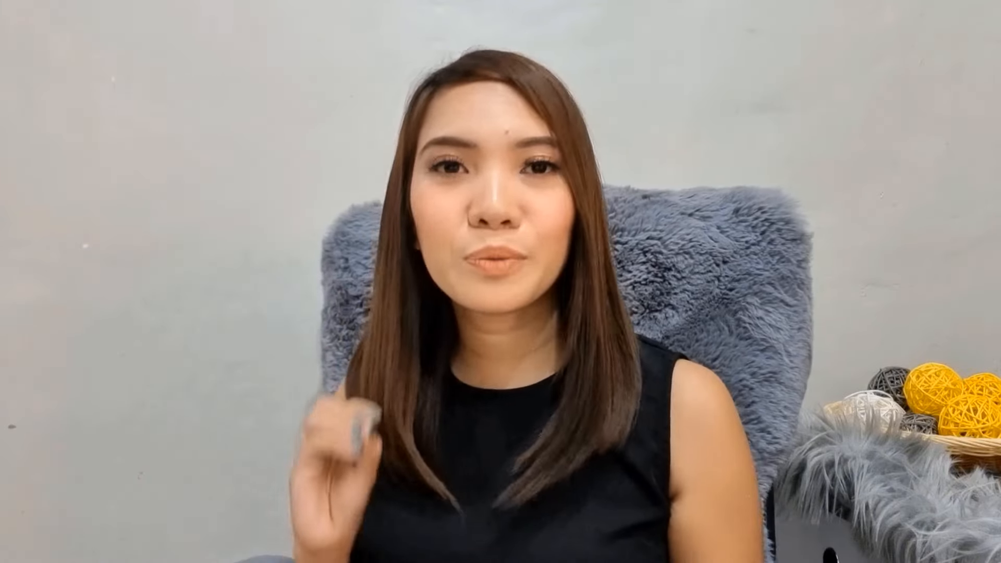